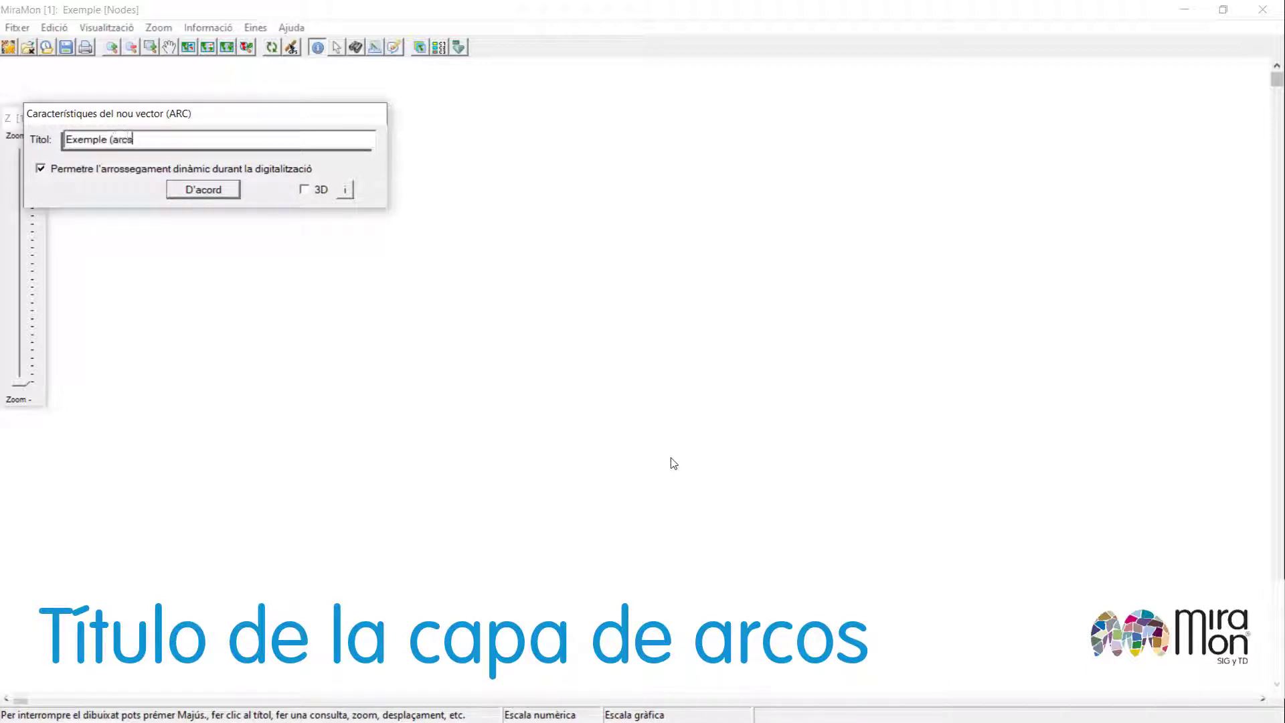
Confirm the arc layer title and add a character field ATR_A with descriptor "Atribut de l'arc" to its table.
key(Return)
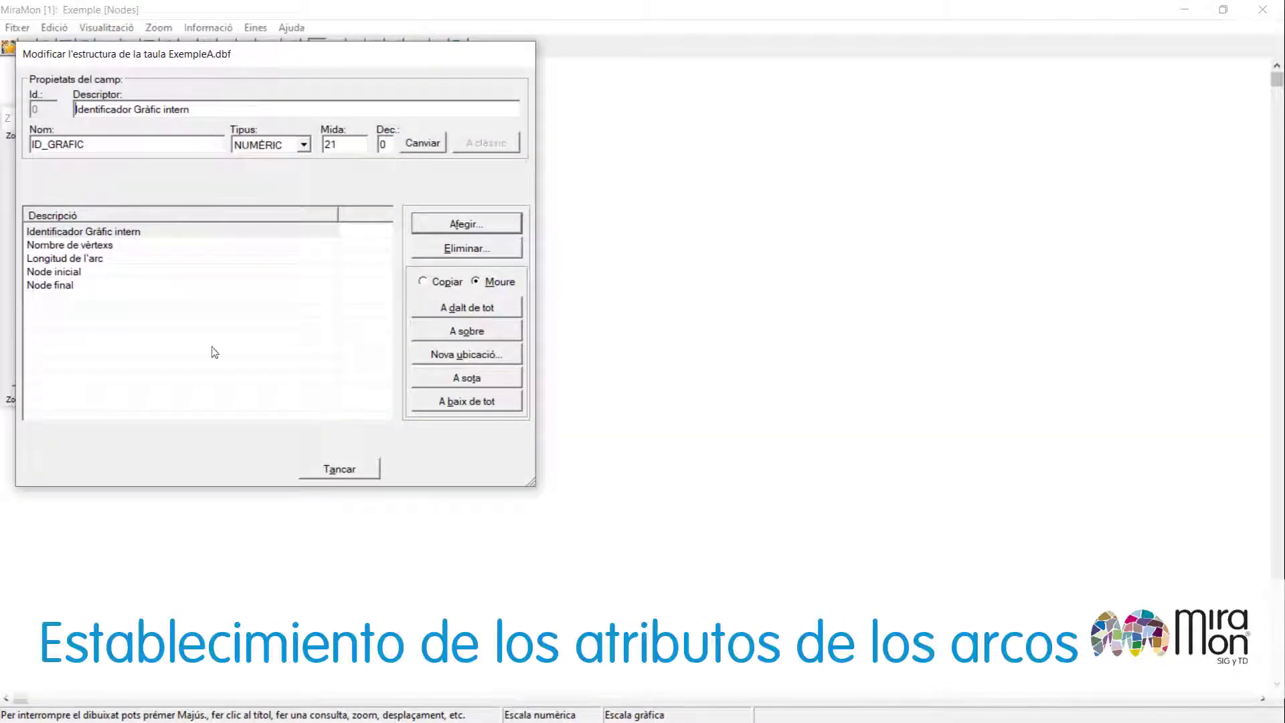
click(466, 225)
text(Atribut de l'arc)
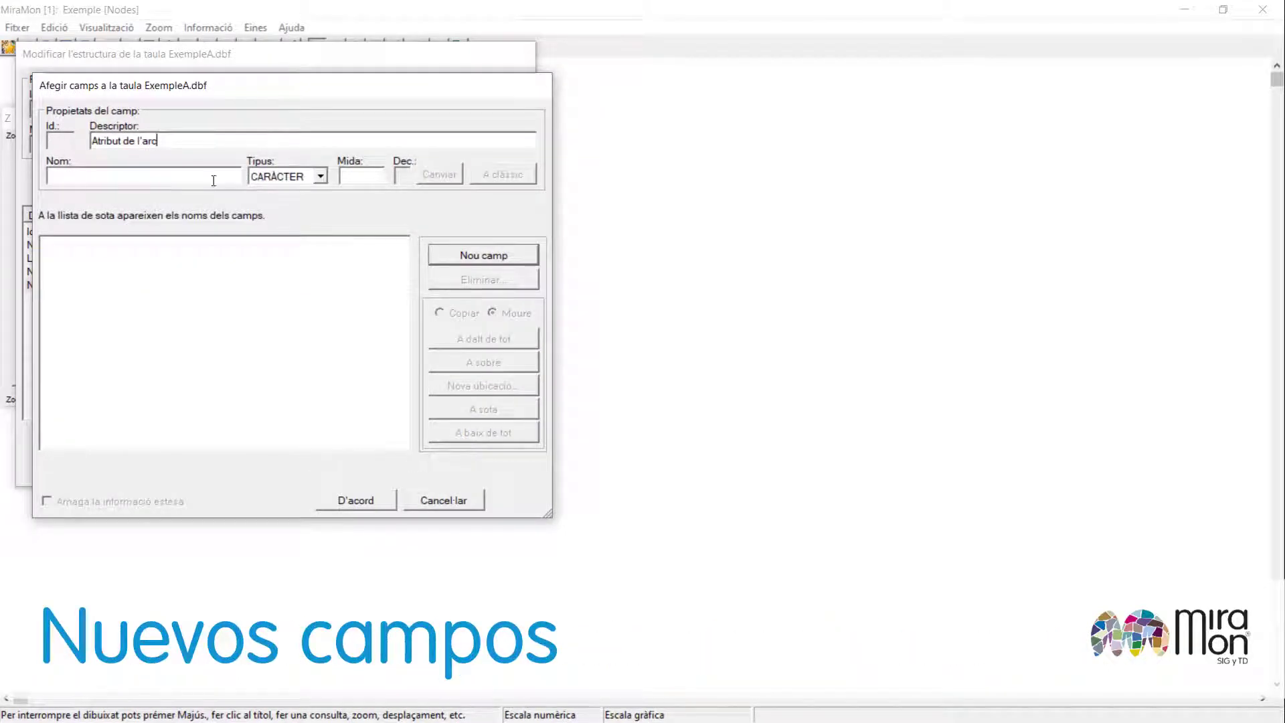
text(ATR_A)
click(363, 178)
click(516, 266)
click(378, 498)
click(349, 472)
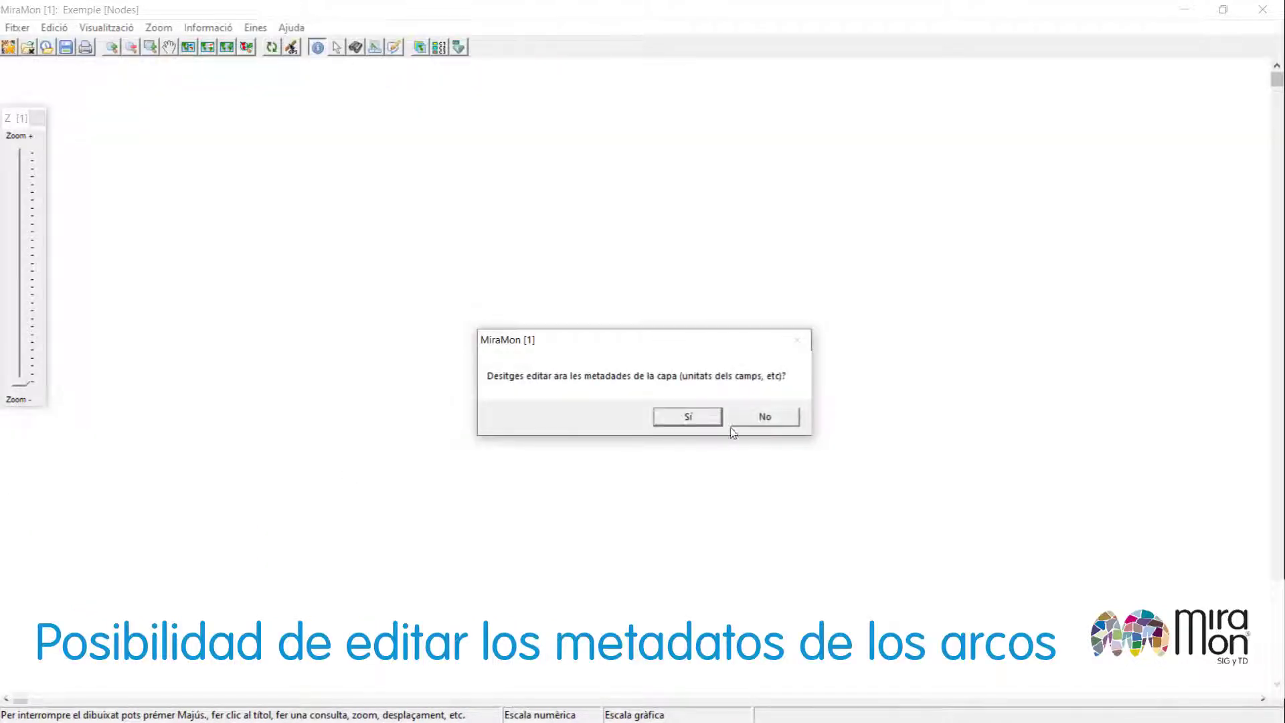
Decline metadata editing and turn on arc labels showing the "Atribut de l'arc" field.
click(780, 420)
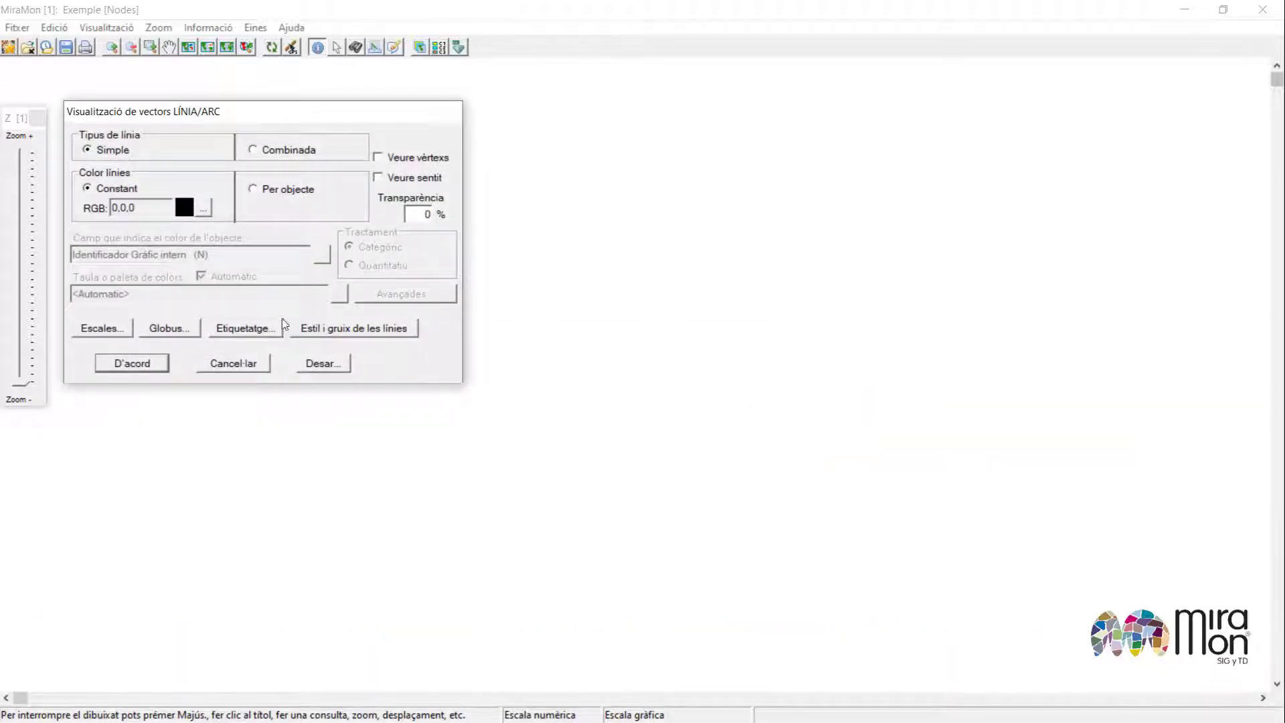
click(282, 326)
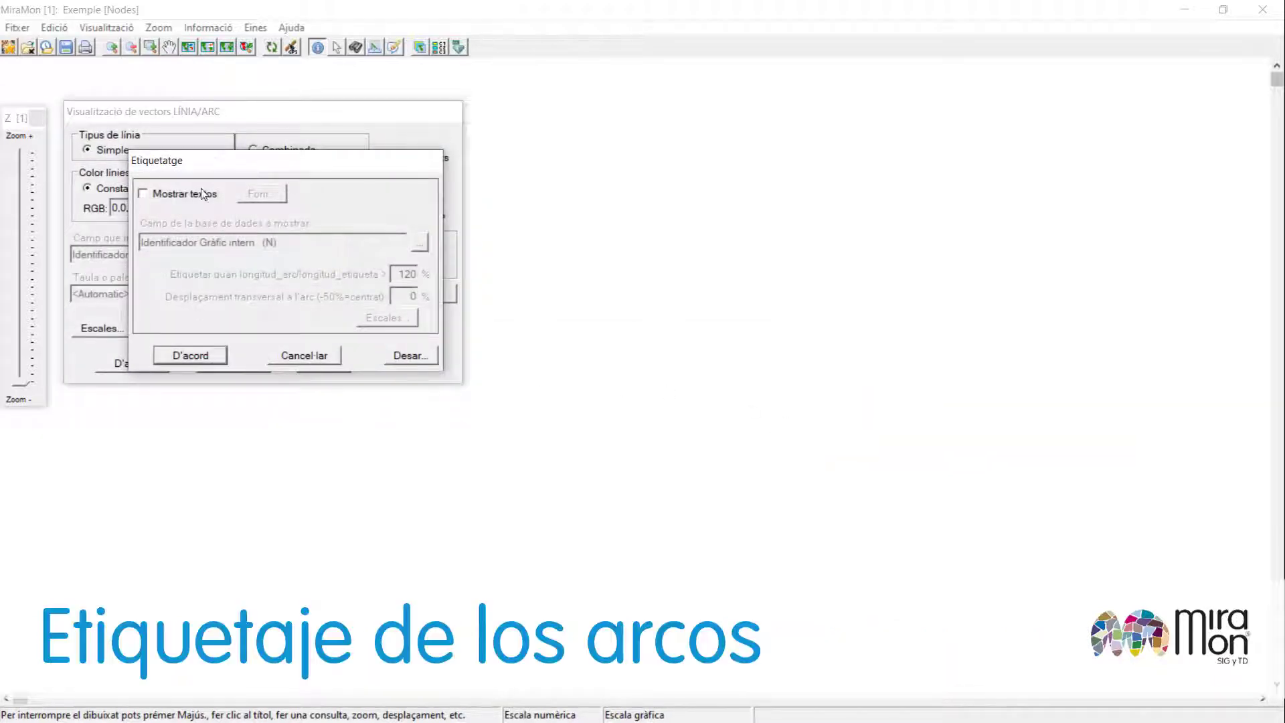
click(203, 194)
click(420, 242)
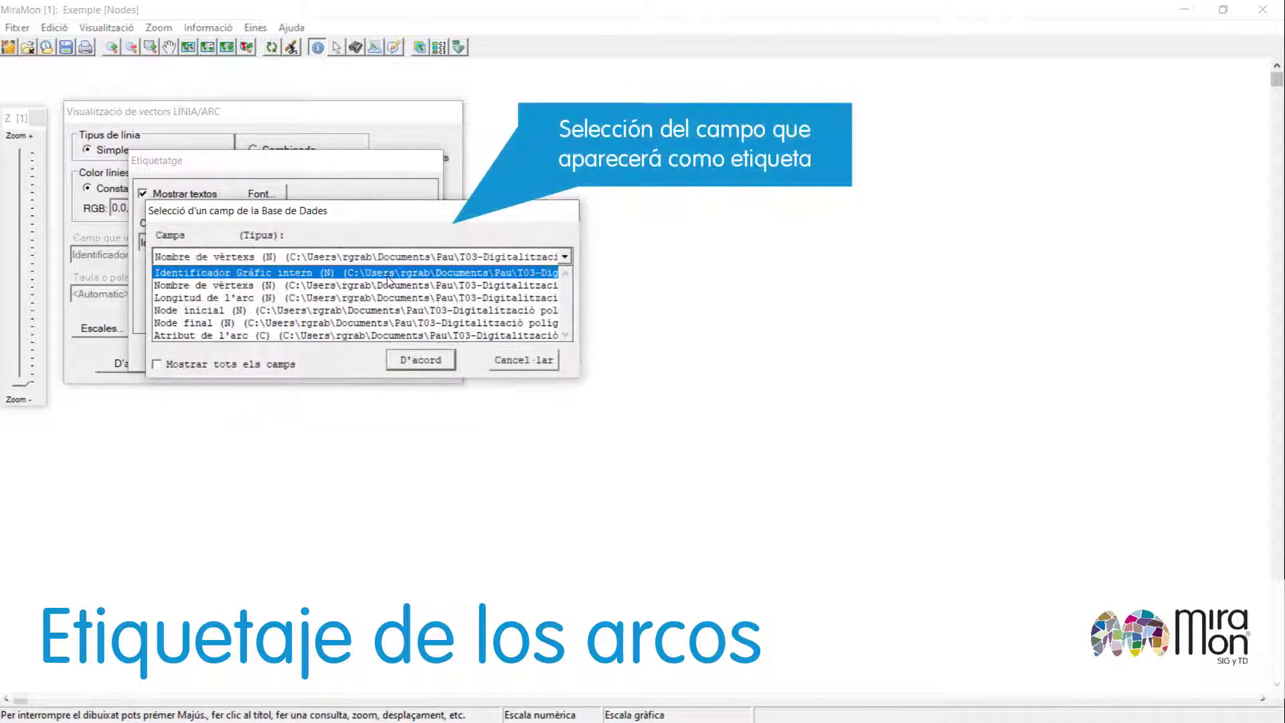
click(394, 335)
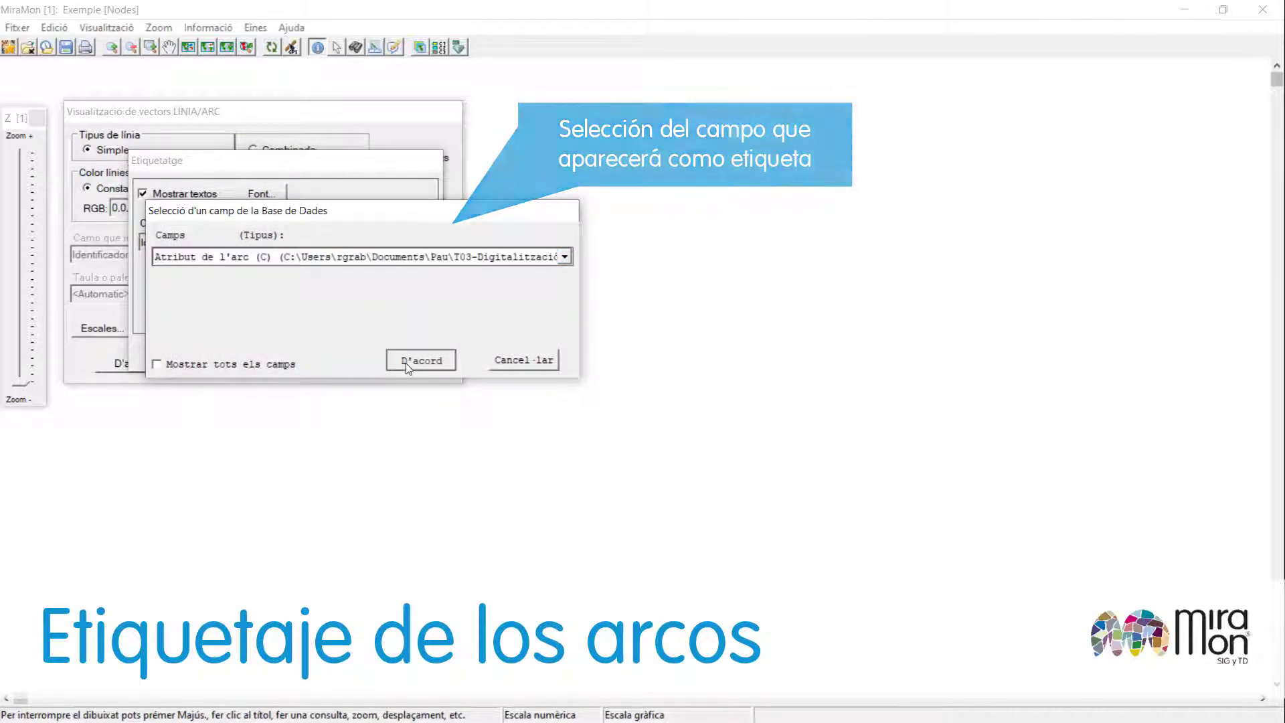
click(406, 363)
Set the arc label font to Arial 10 Cursiva and confirm the labelling and display settings.
click(256, 194)
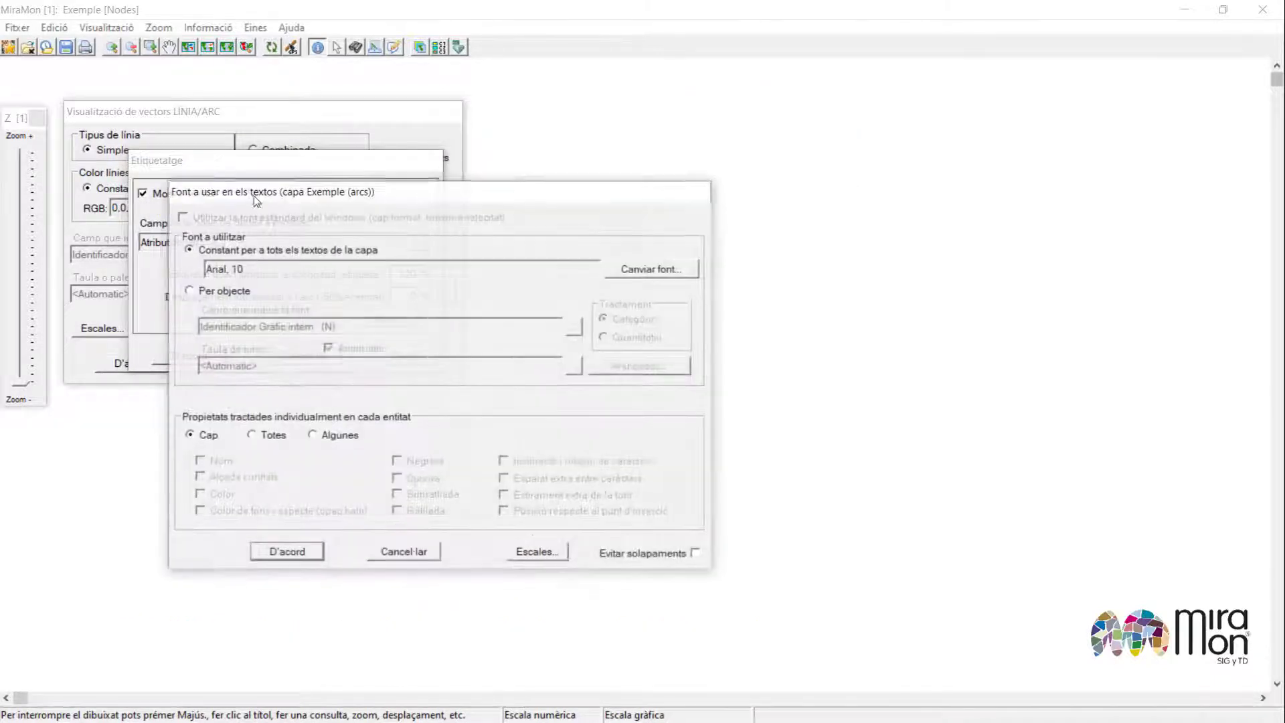
click(634, 272)
click(204, 244)
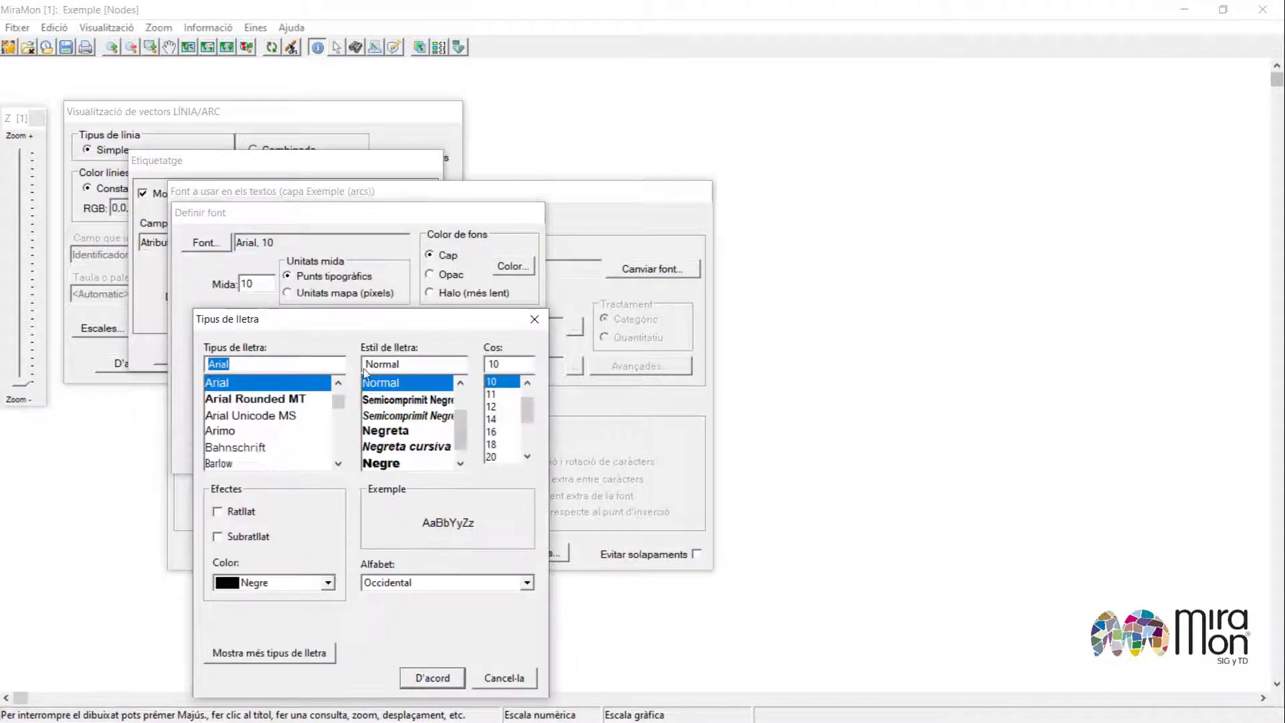
click(459, 383)
click(459, 383)
click(394, 415)
click(432, 678)
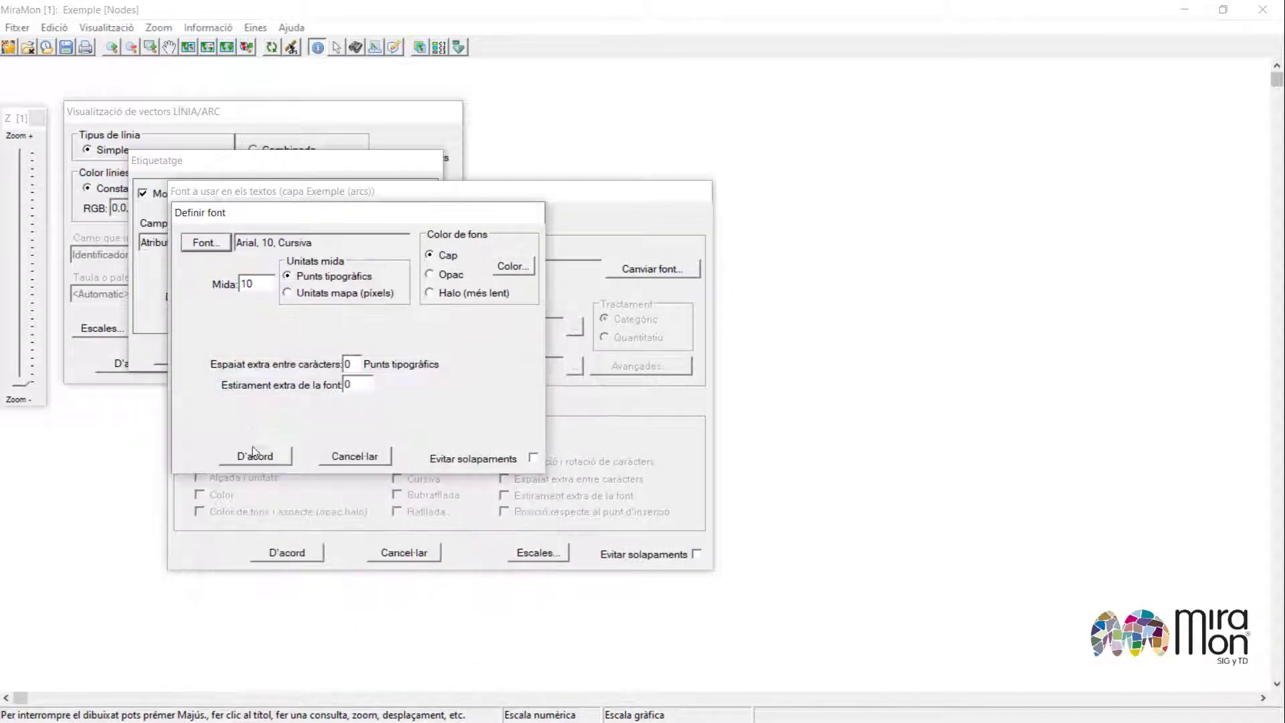
click(255, 453)
click(281, 546)
click(201, 353)
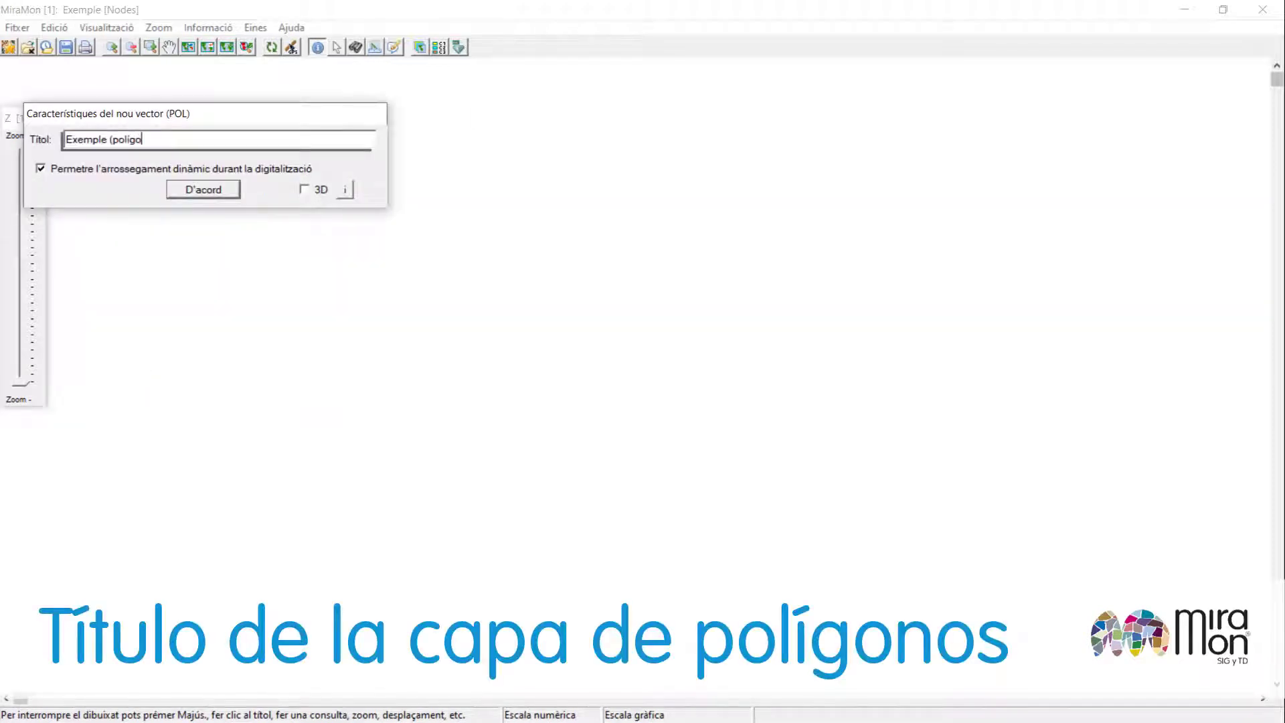
Complete the polygon layer title and add a 20-character field ATR_P described "Atribut de polígon".
text())
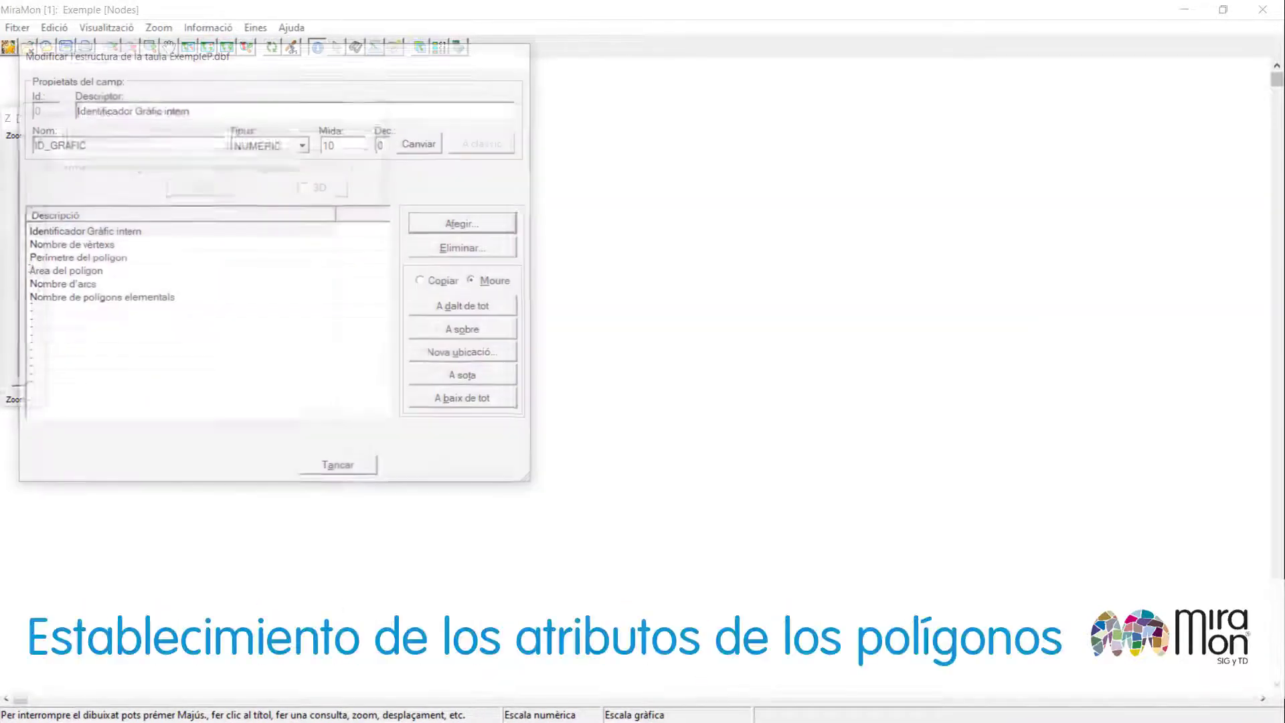
click(97, 298)
click(418, 225)
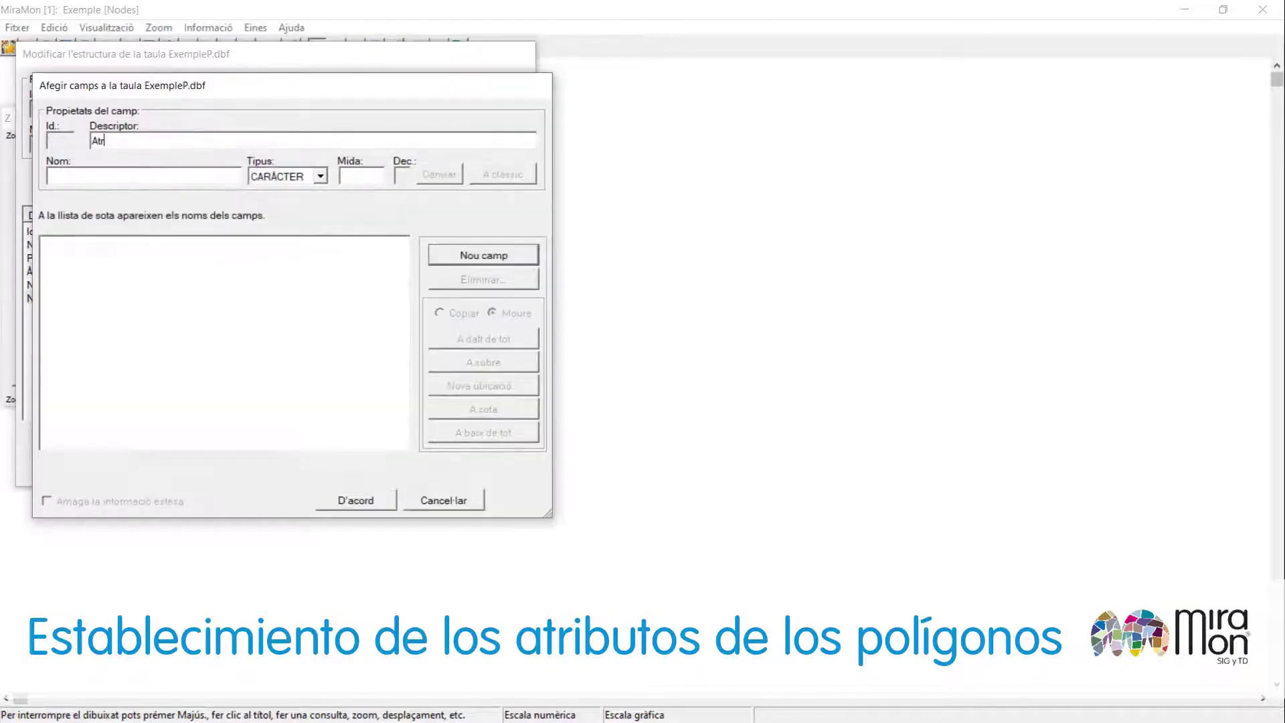
text(Atribut de polígon)
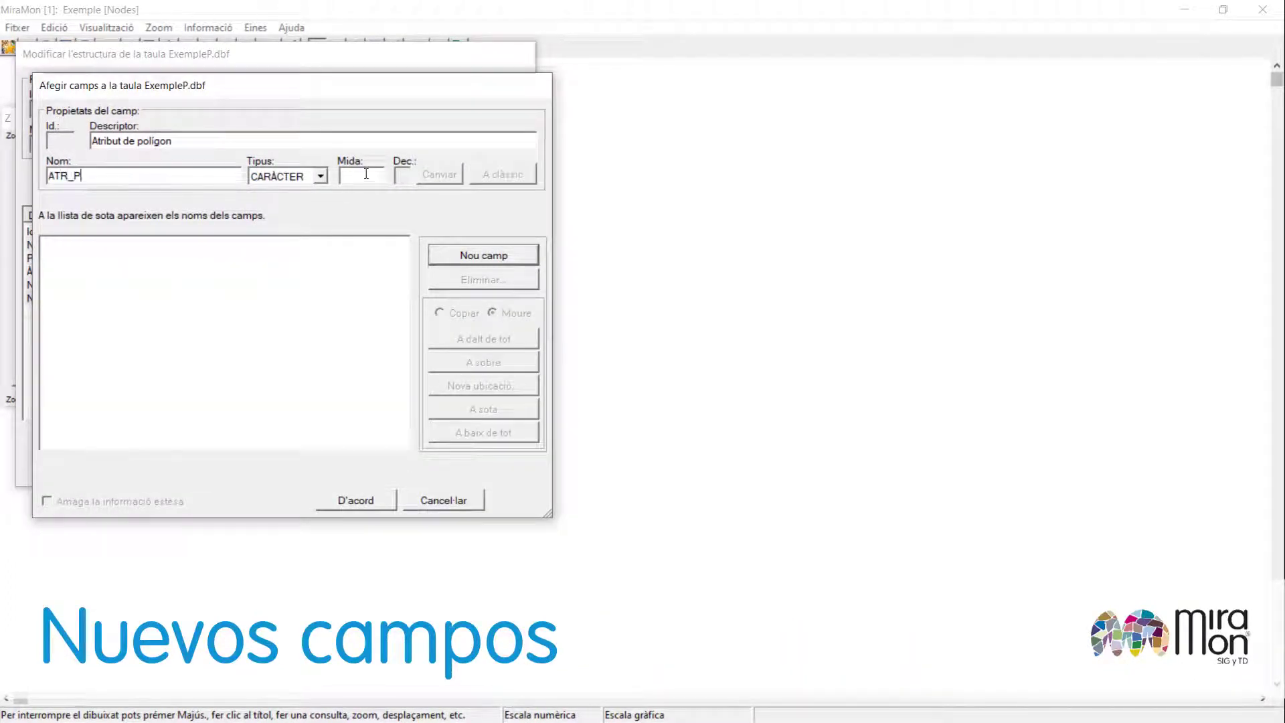
click(431, 255)
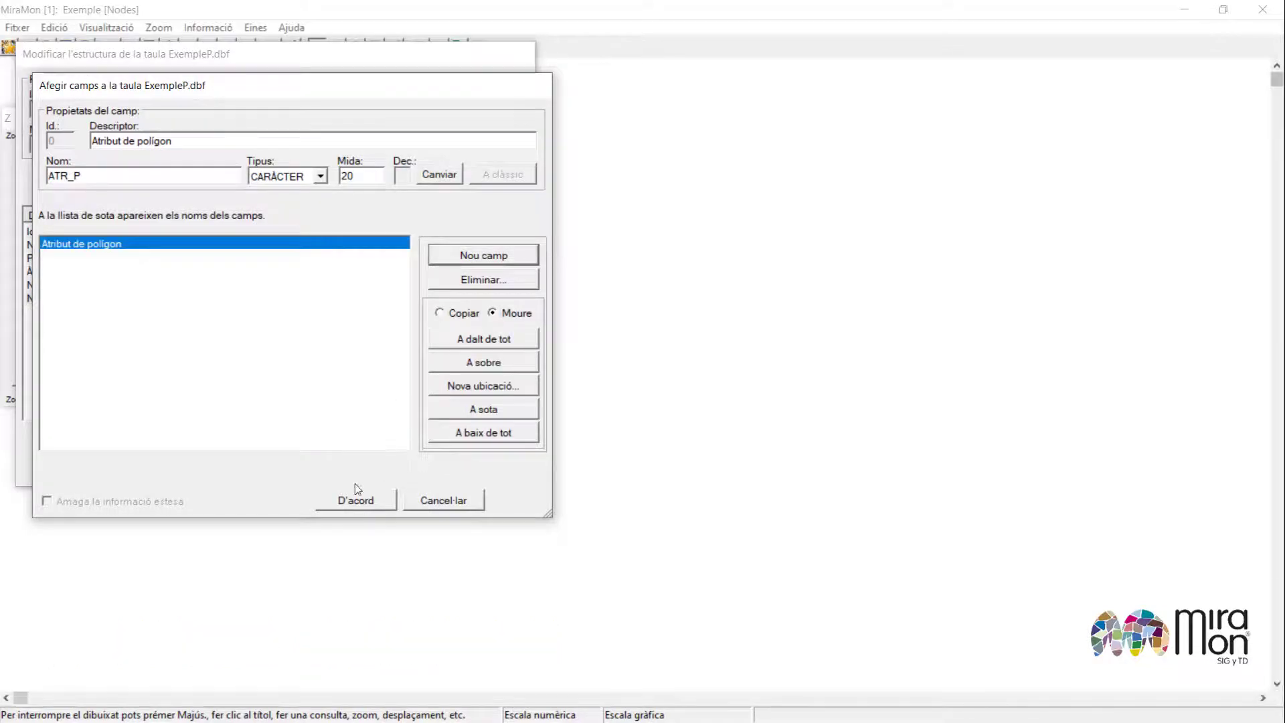
click(357, 498)
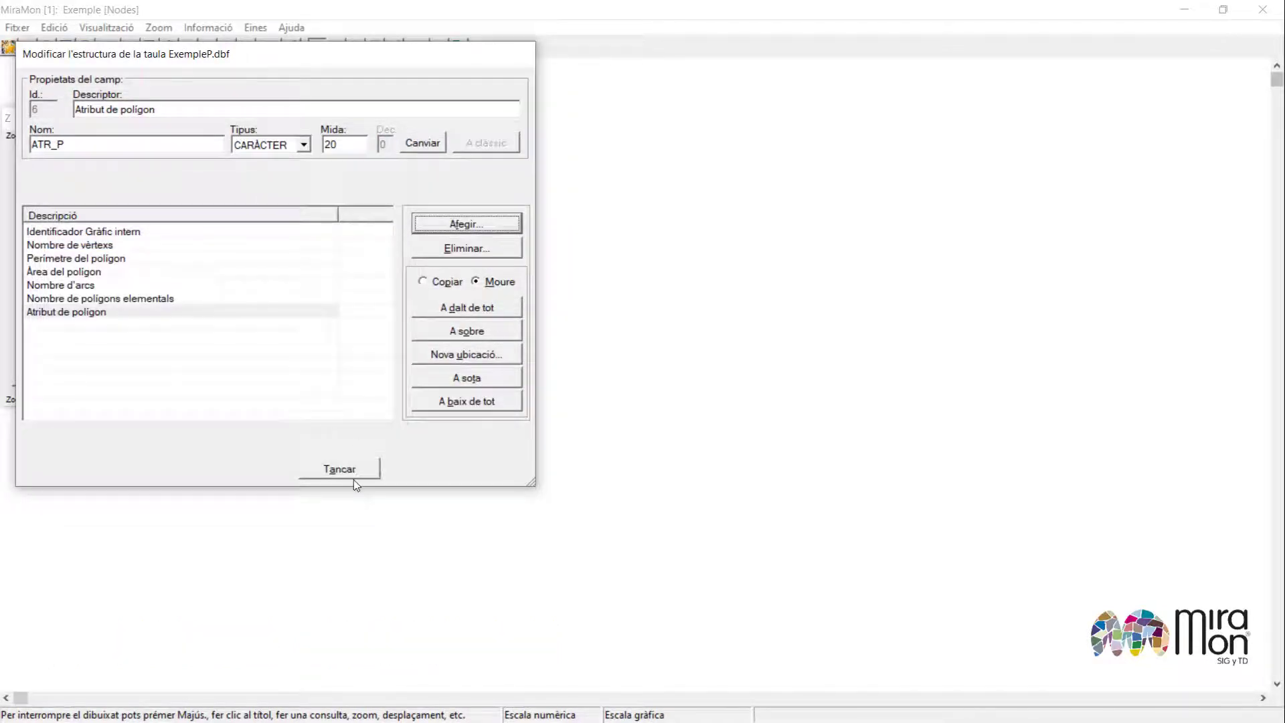
click(341, 470)
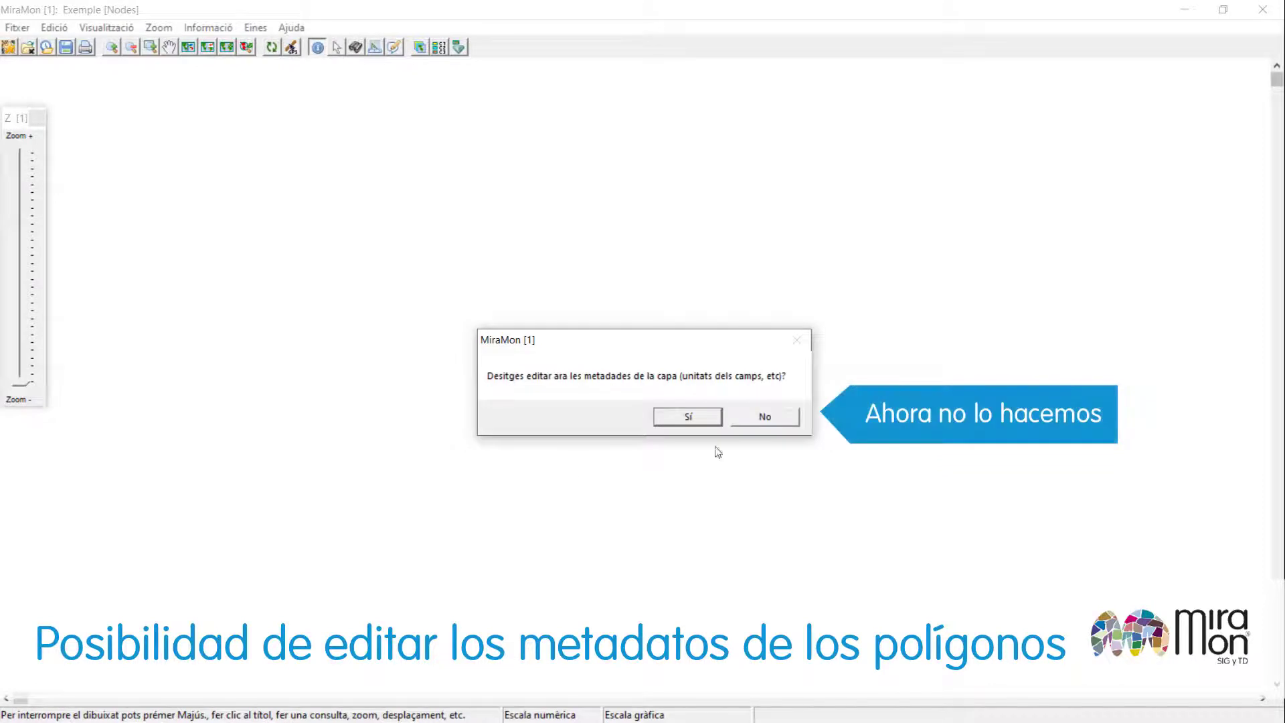
Decline metadata editing and turn on polygon labels showing the "Atribut de polígon" field.
click(762, 421)
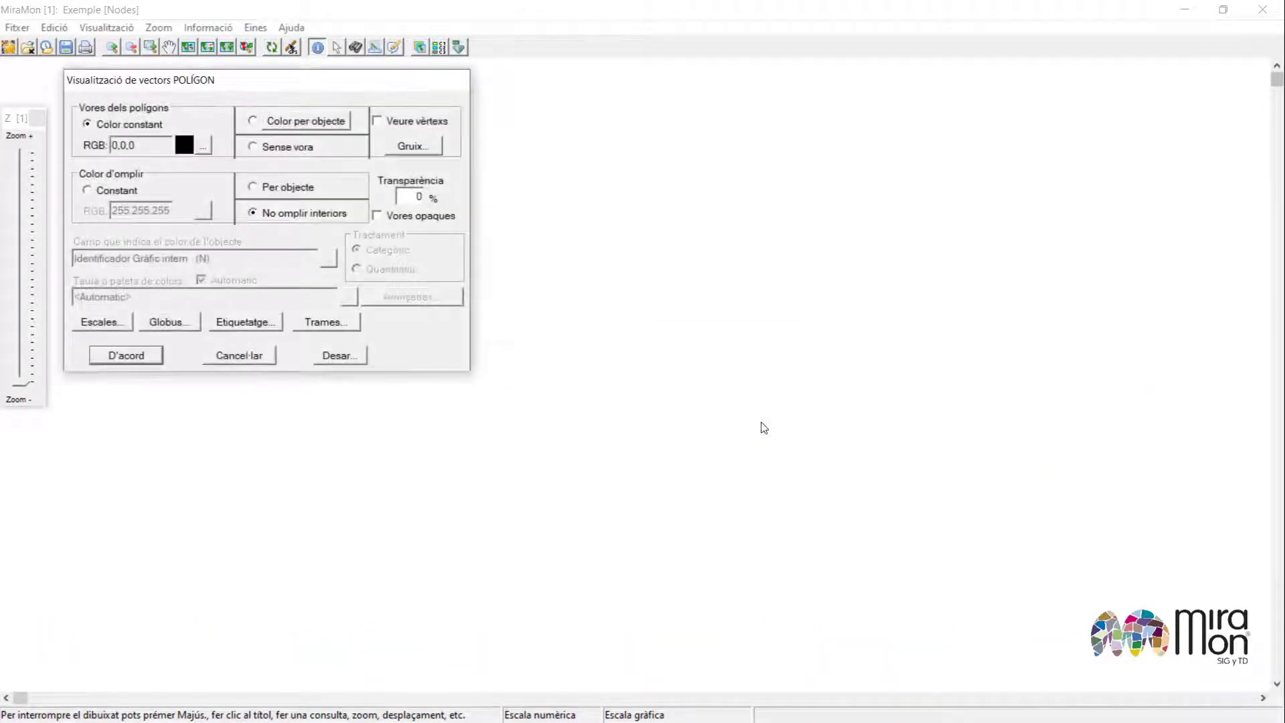
click(258, 326)
click(200, 164)
click(420, 212)
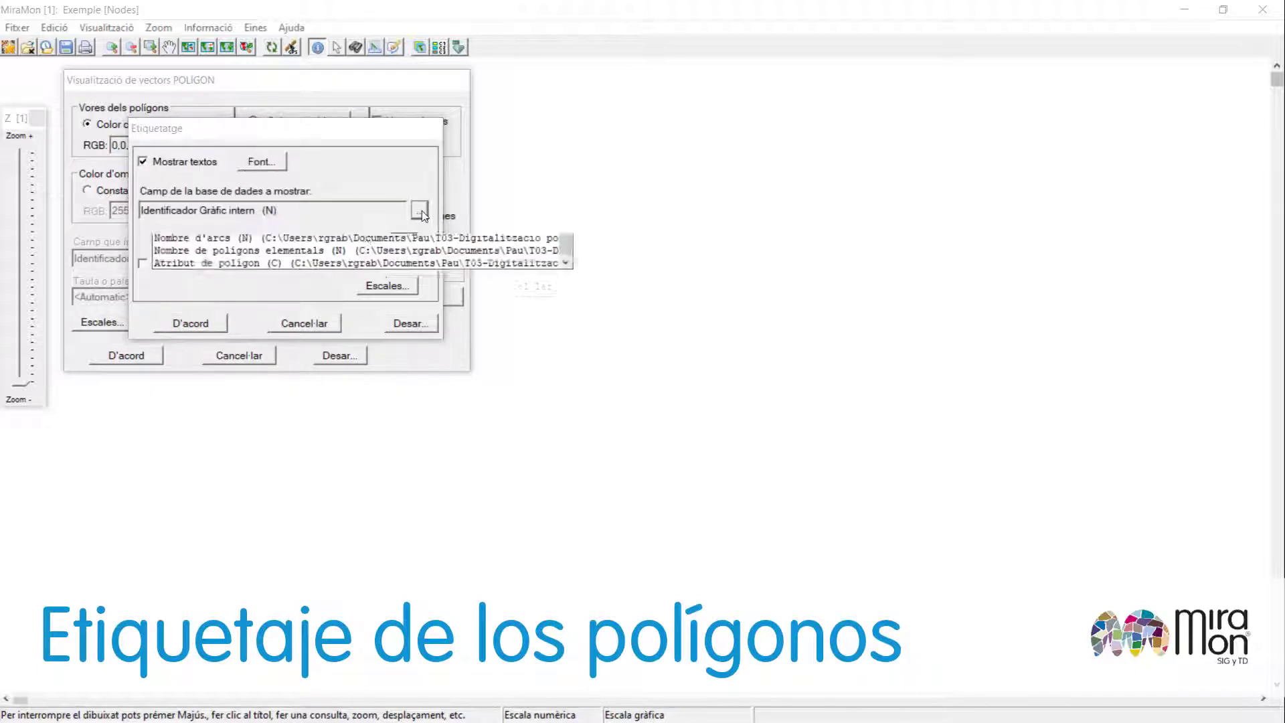
click(364, 304)
click(424, 326)
Set the polygon label font to Arial 10 Negreta and confirm the labelling and display settings.
click(261, 162)
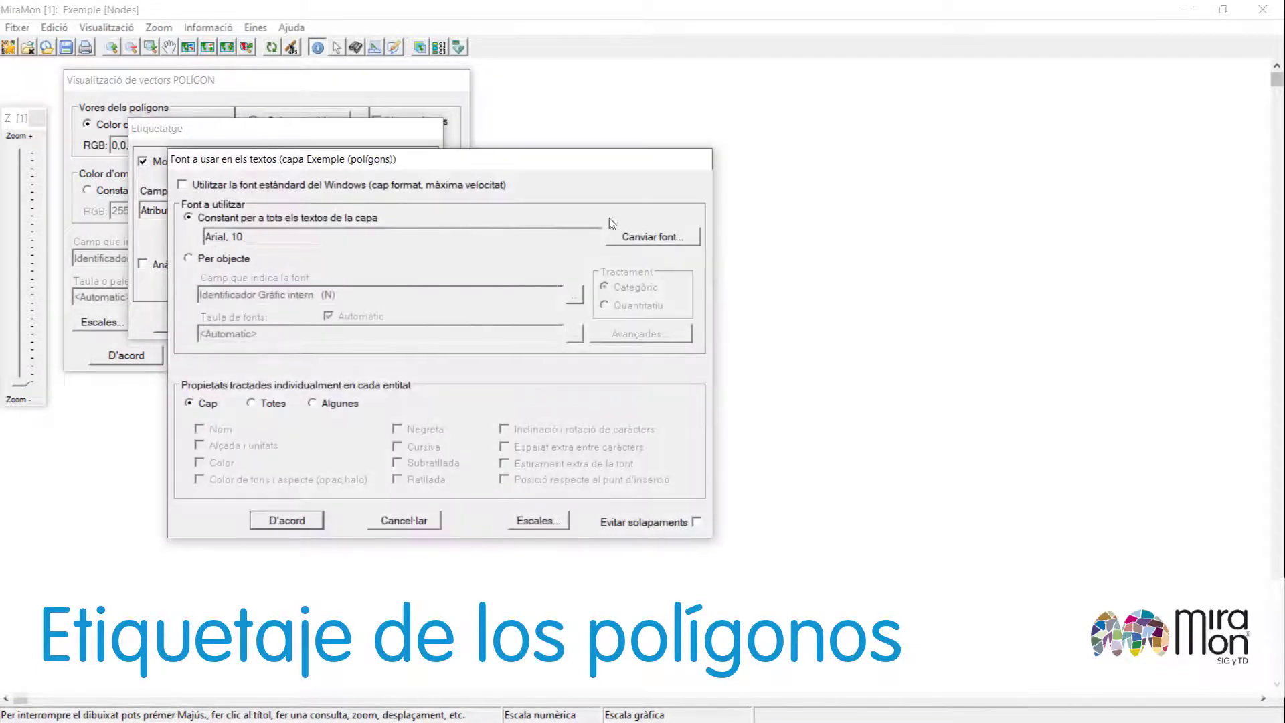
click(662, 240)
click(210, 213)
click(385, 399)
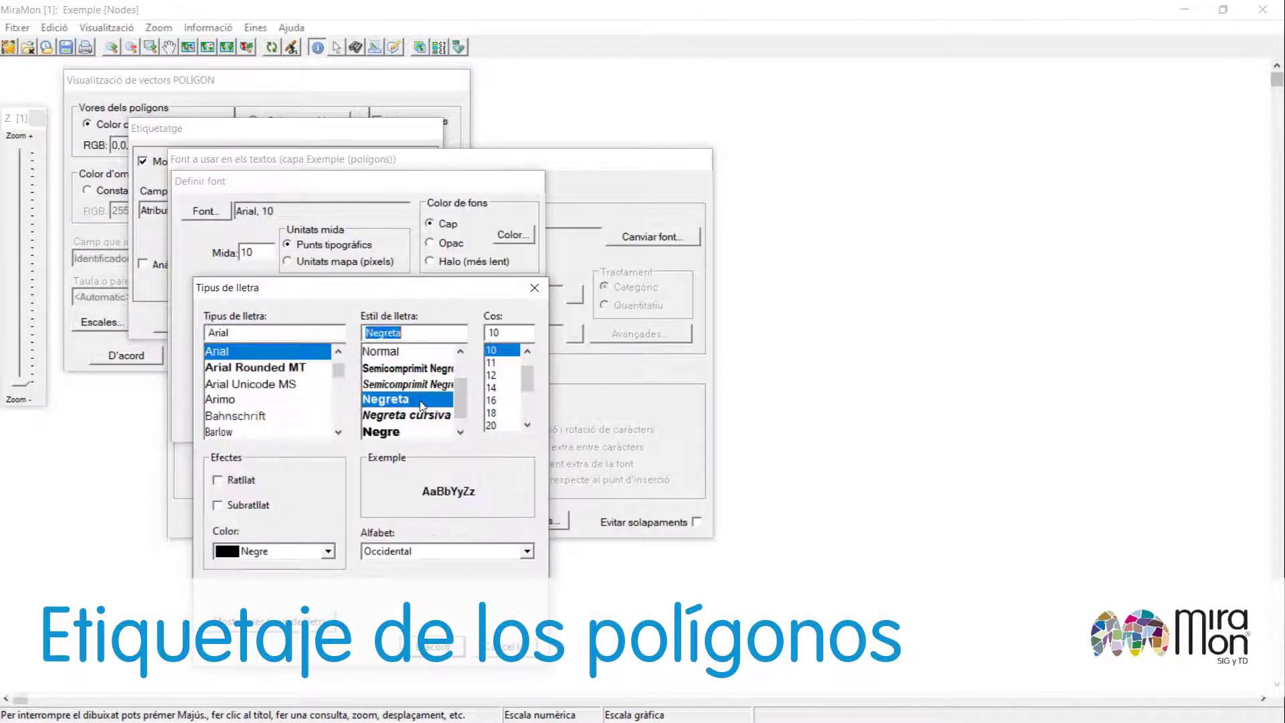
click(436, 646)
click(253, 422)
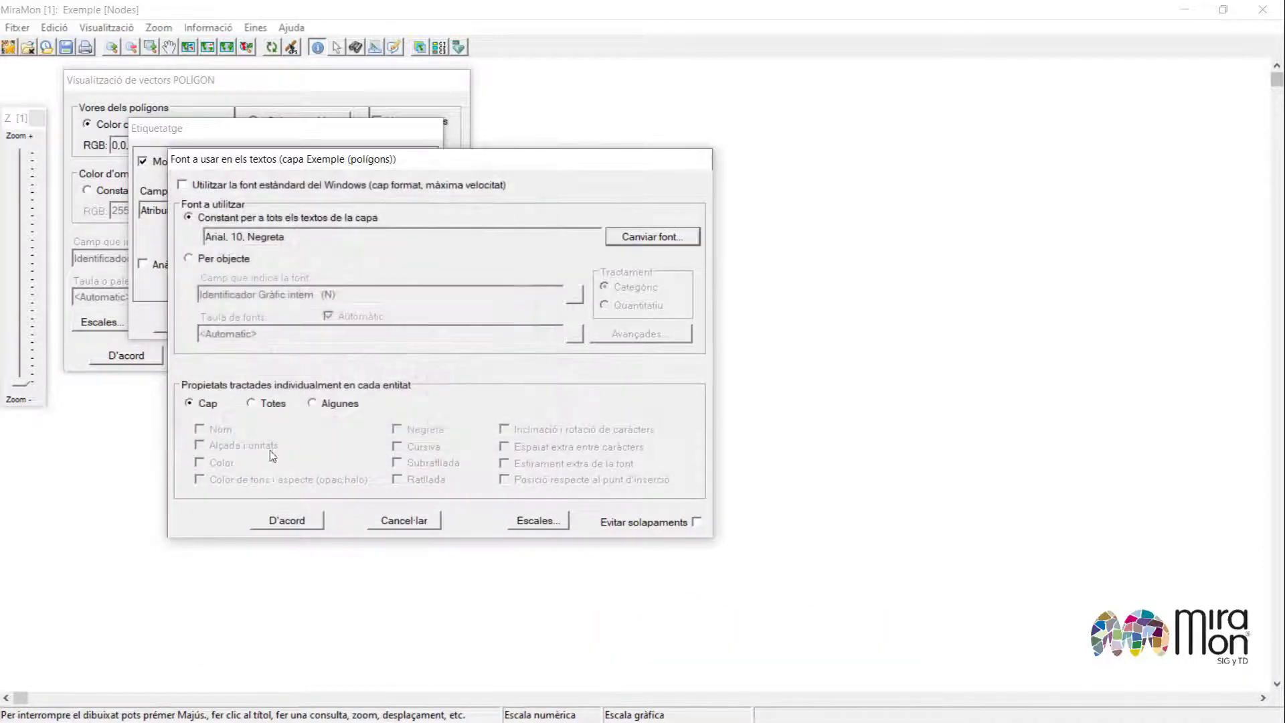
click(286, 520)
click(184, 326)
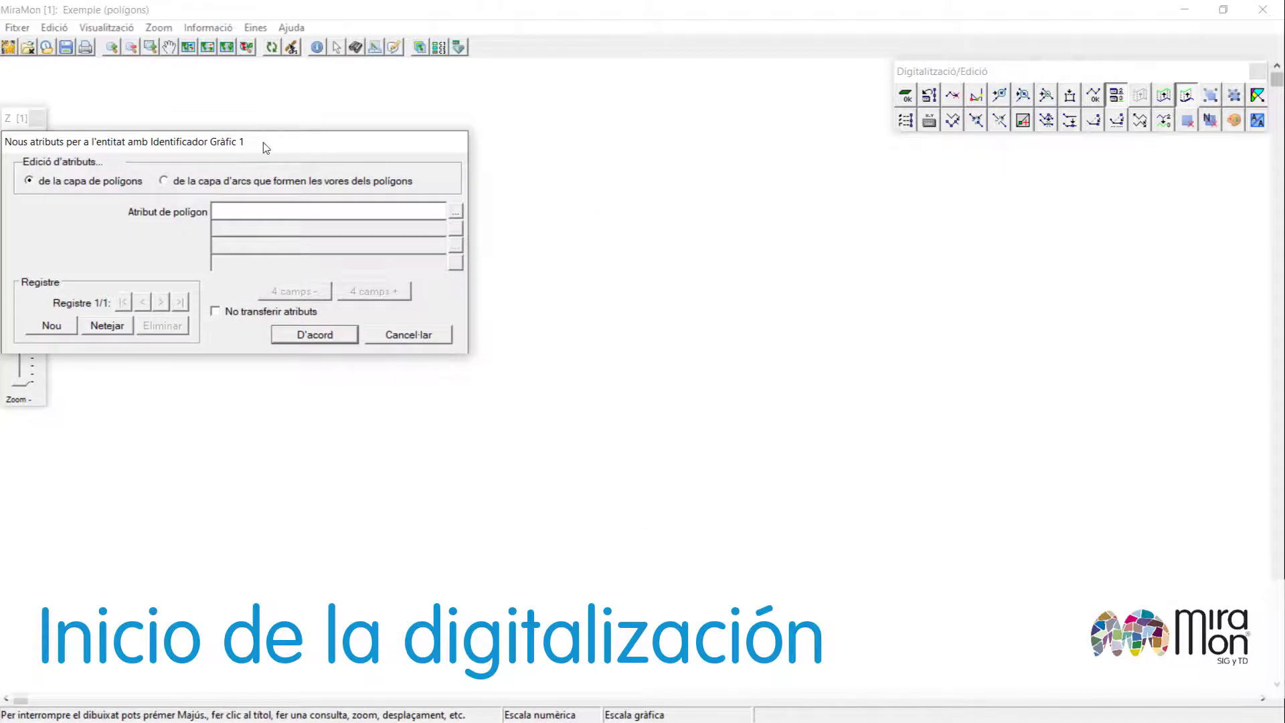
Switch to the arc layer's attributes, enter ARC 1 as the arc attribute, and confirm the new entity's attributes.
drag(266, 148, 648, 238)
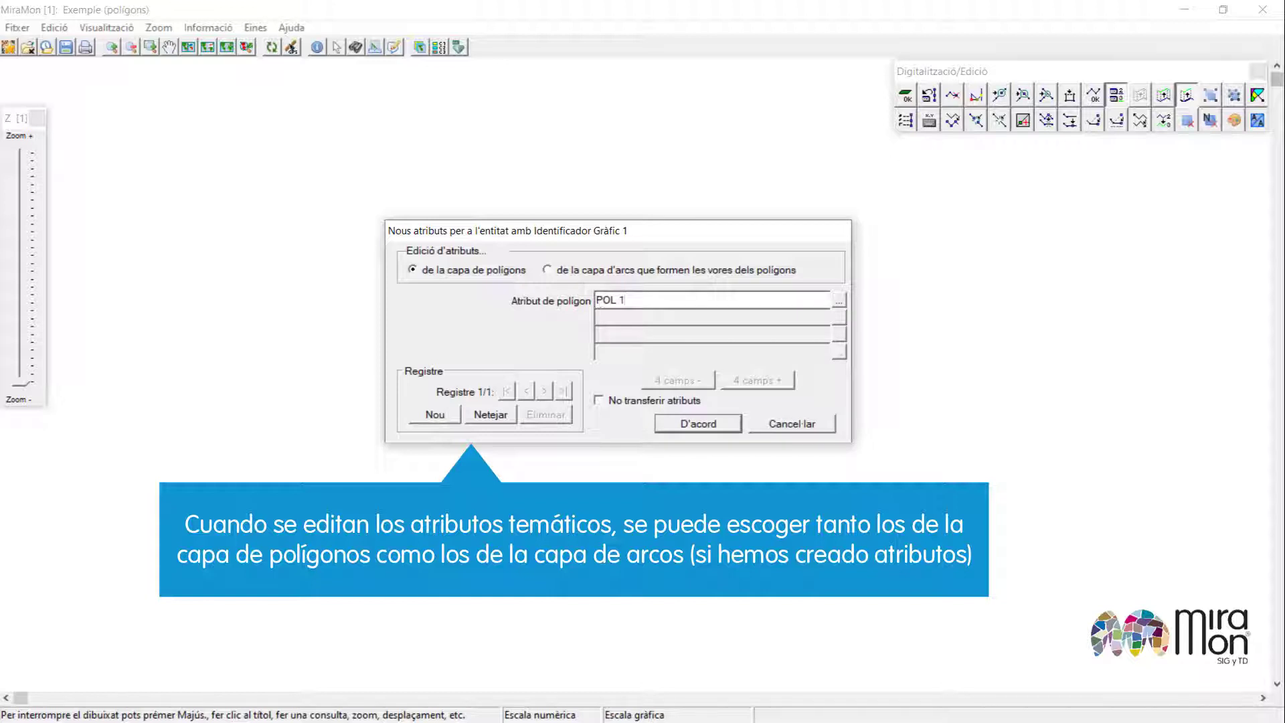
click(643, 272)
click(648, 295)
text(ARC )
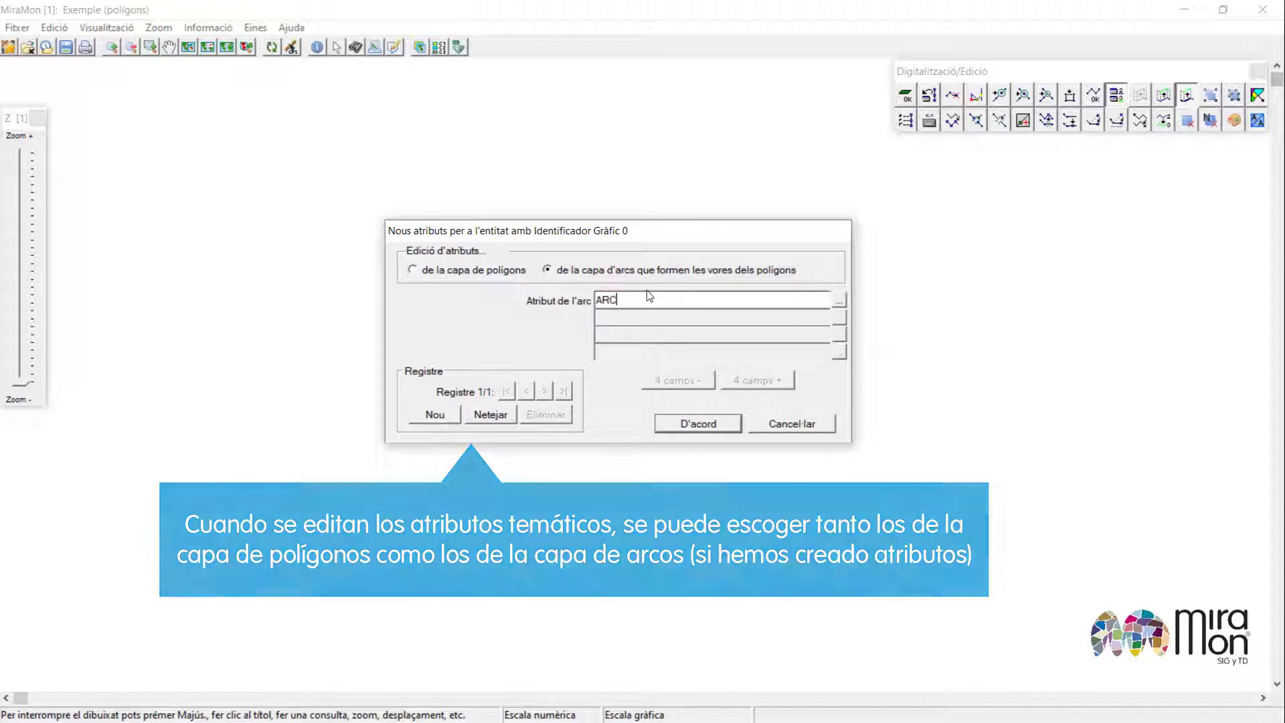
text(1)
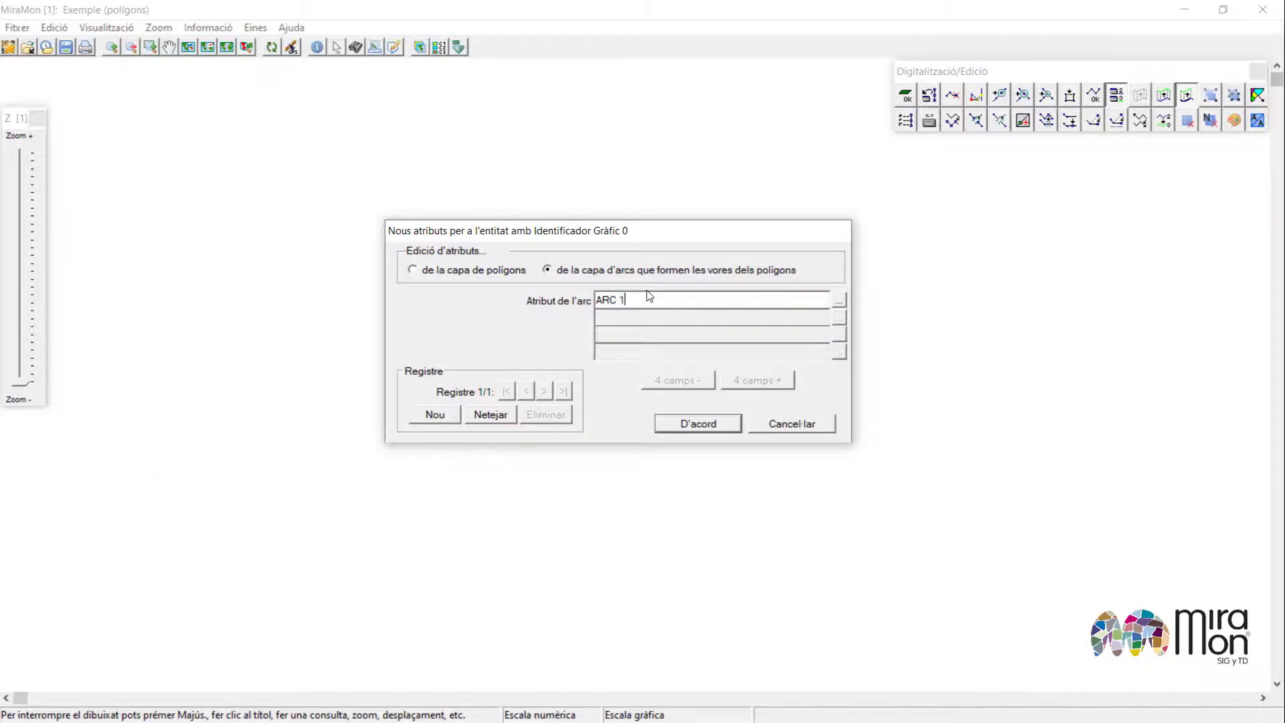
click(698, 425)
Activate vertex connection and keep 'Connectar sempre que sigui possible' set to Sí in its configuration.
drag(975, 77, 726, 247)
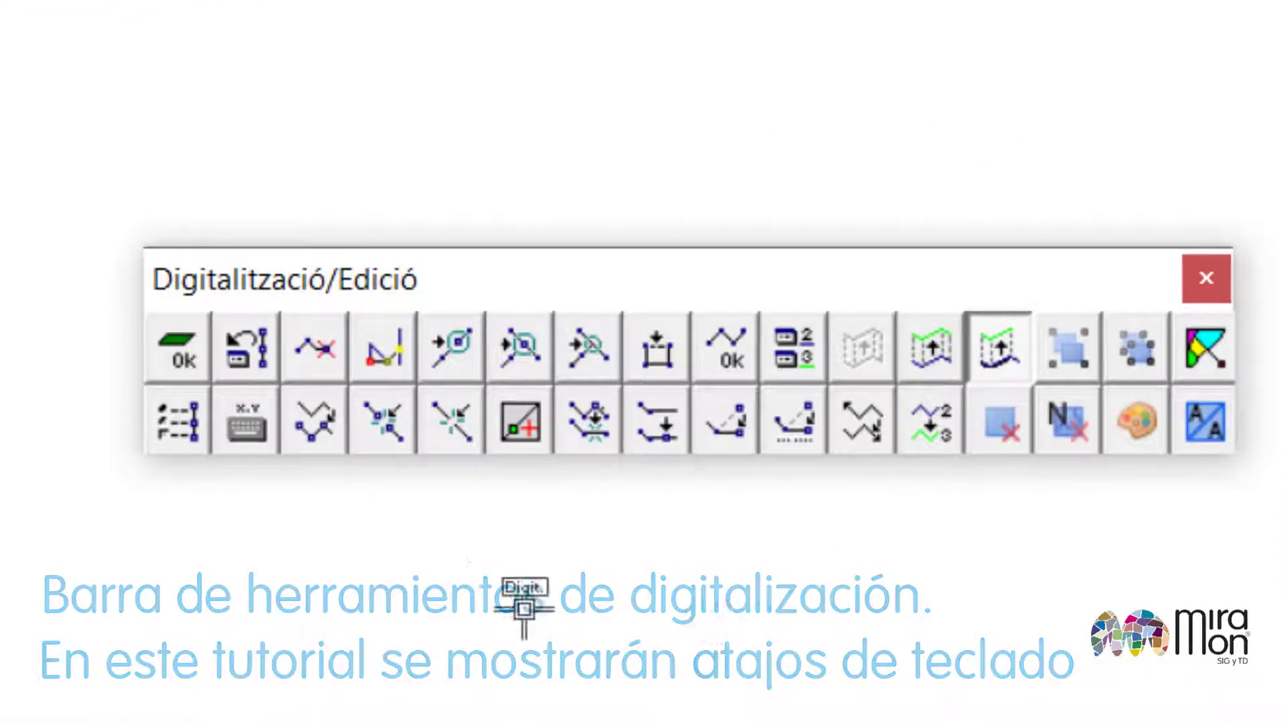
drag(798, 307, 1139, 74)
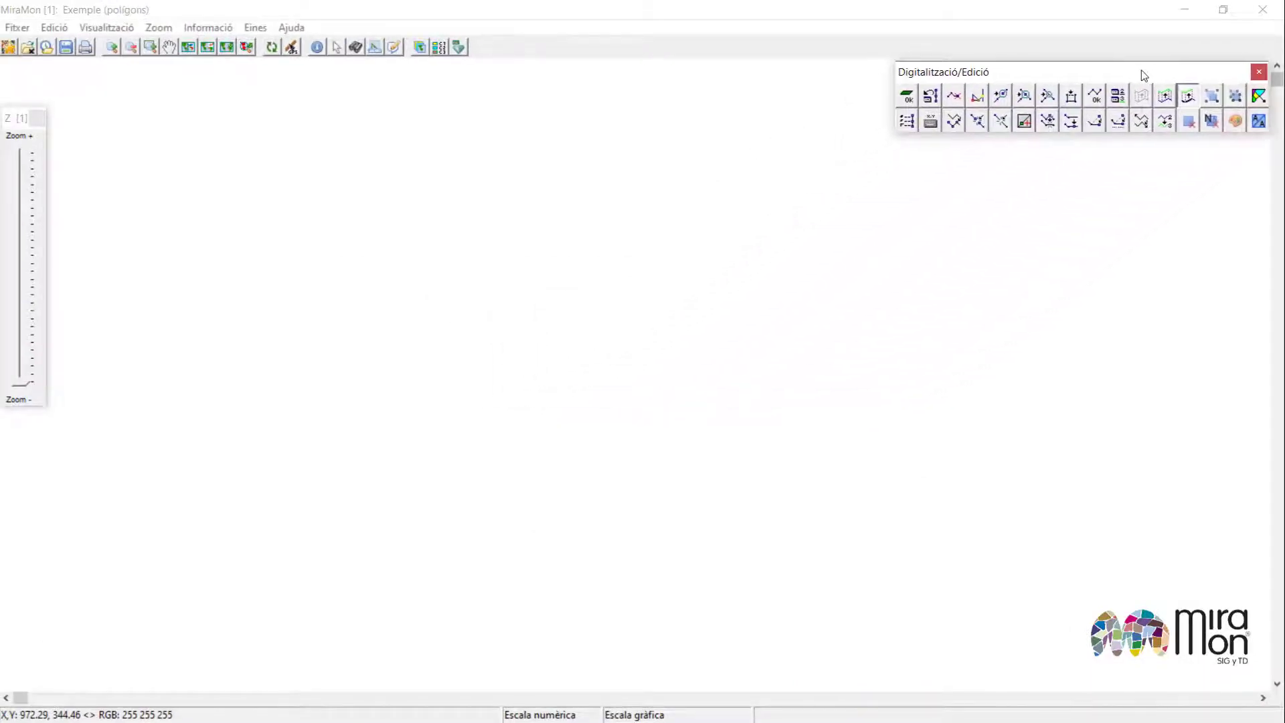
key(F3)
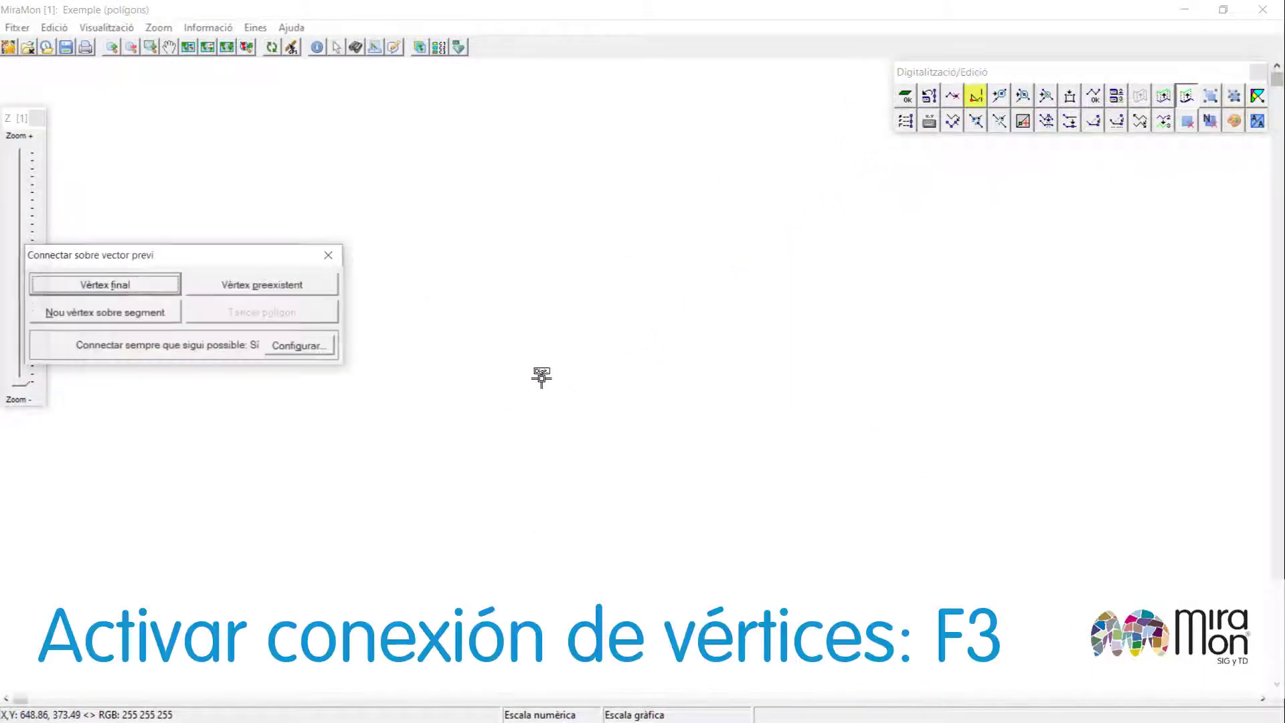
click(333, 351)
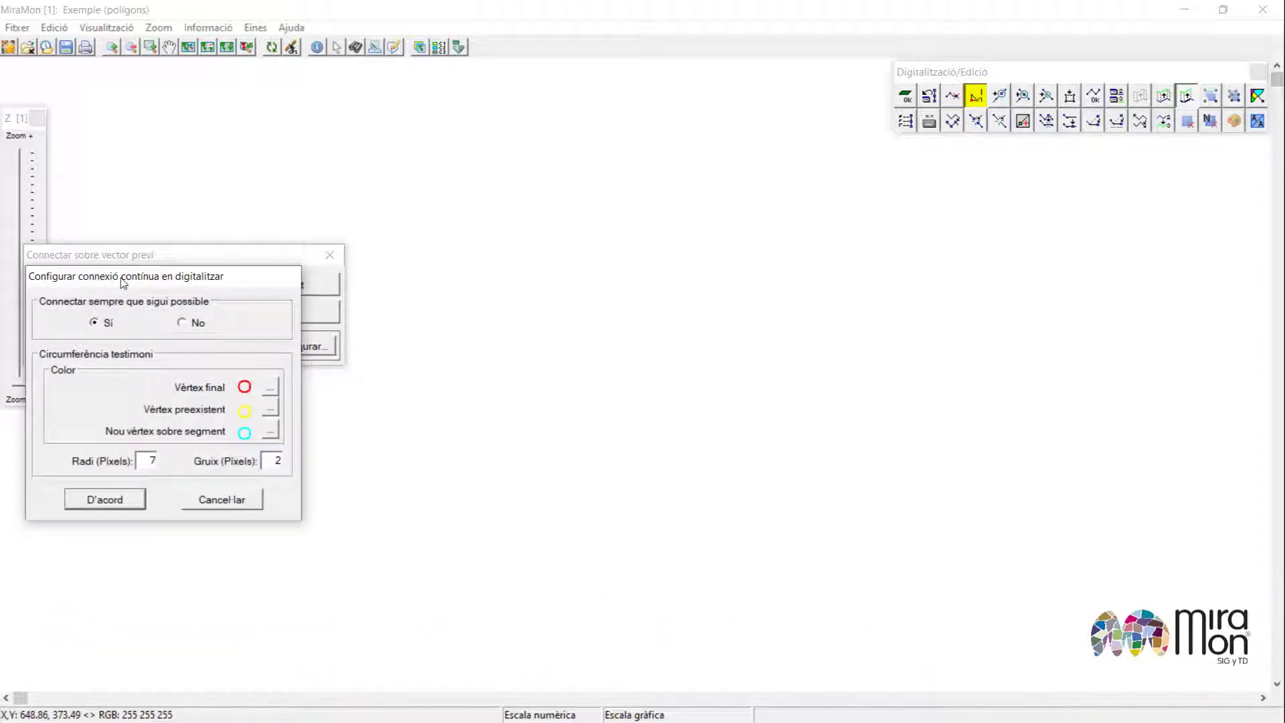
drag(124, 283, 606, 217)
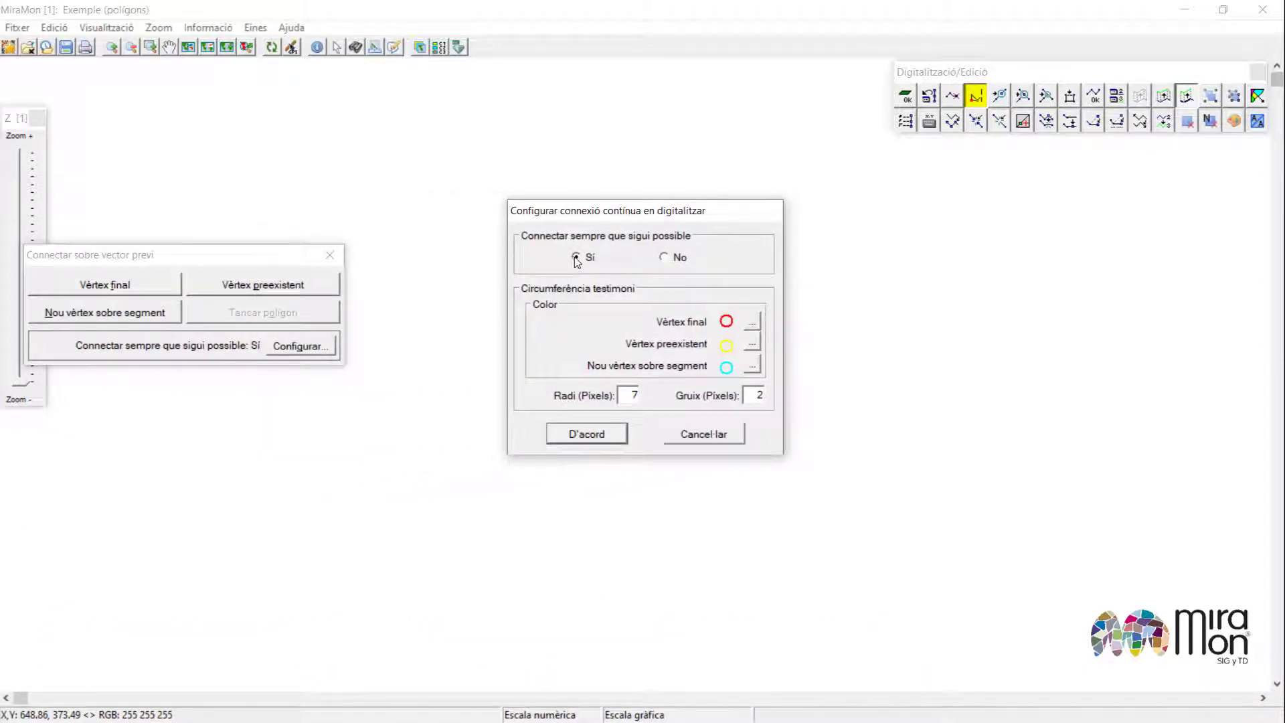
click(587, 434)
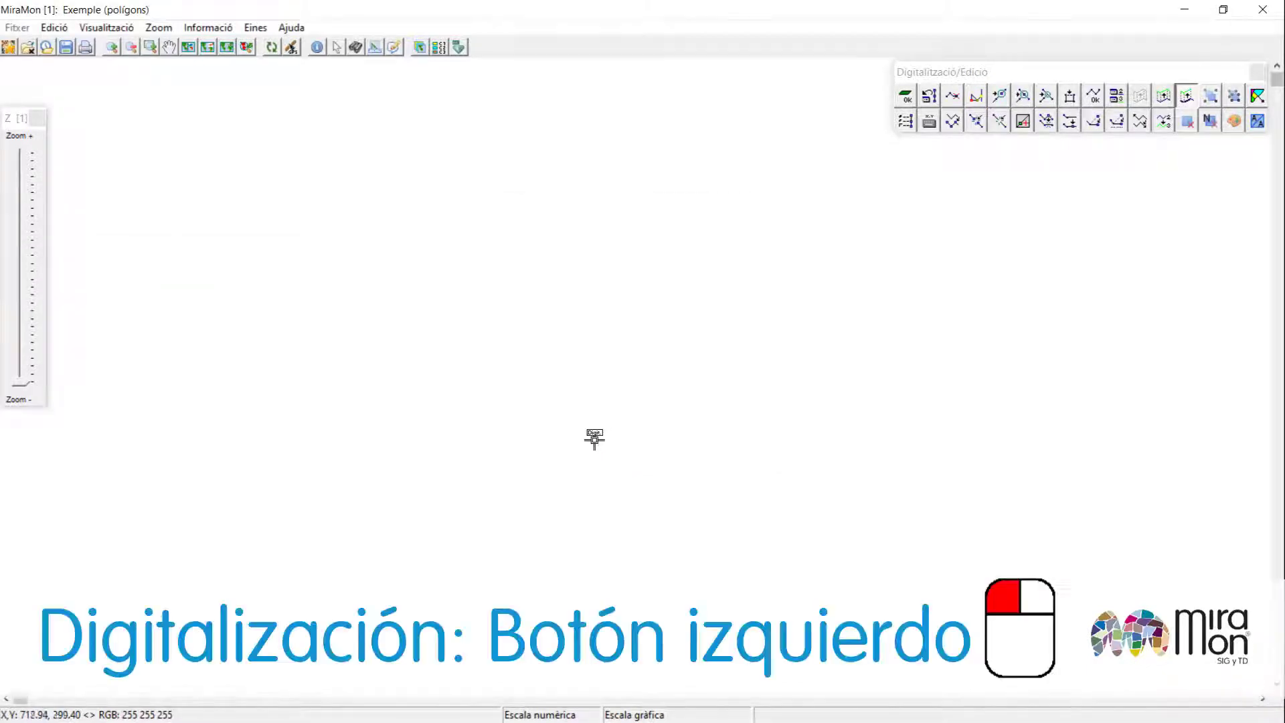
Digitize a polygon boundary vertex by vertex and close the polygon.
click(451, 209)
click(373, 327)
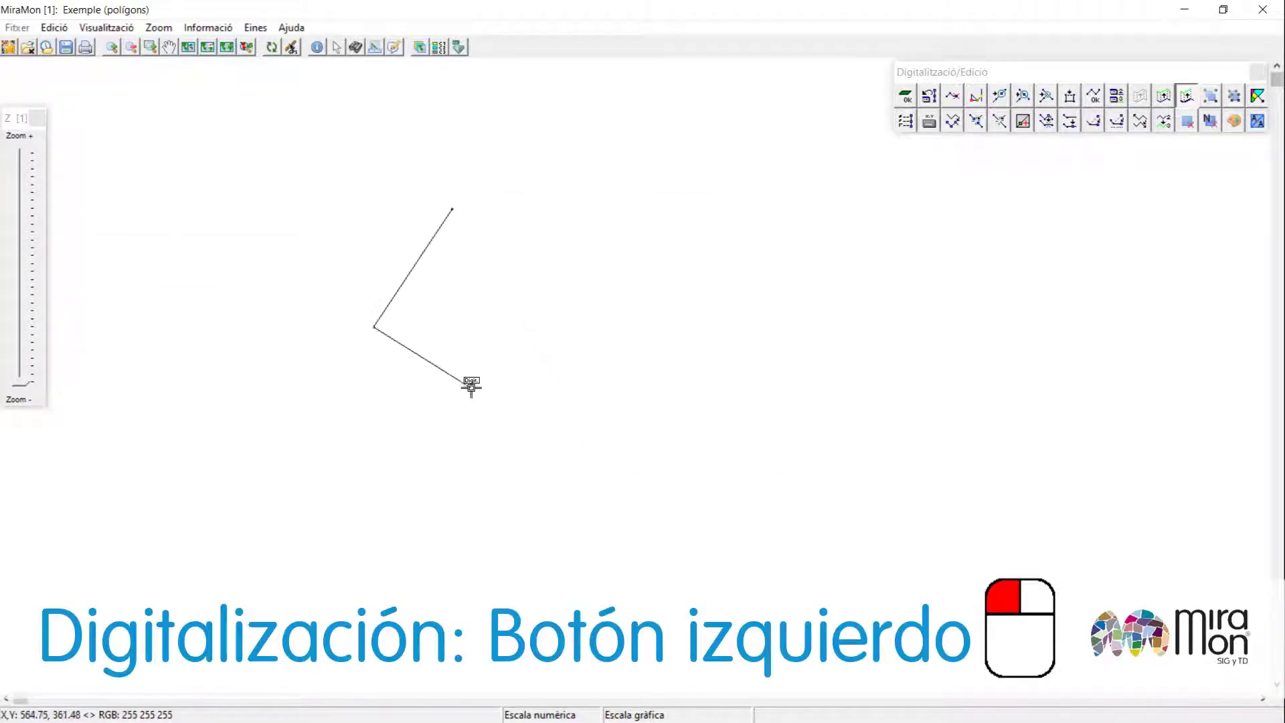
click(471, 388)
click(723, 461)
click(819, 385)
click(769, 233)
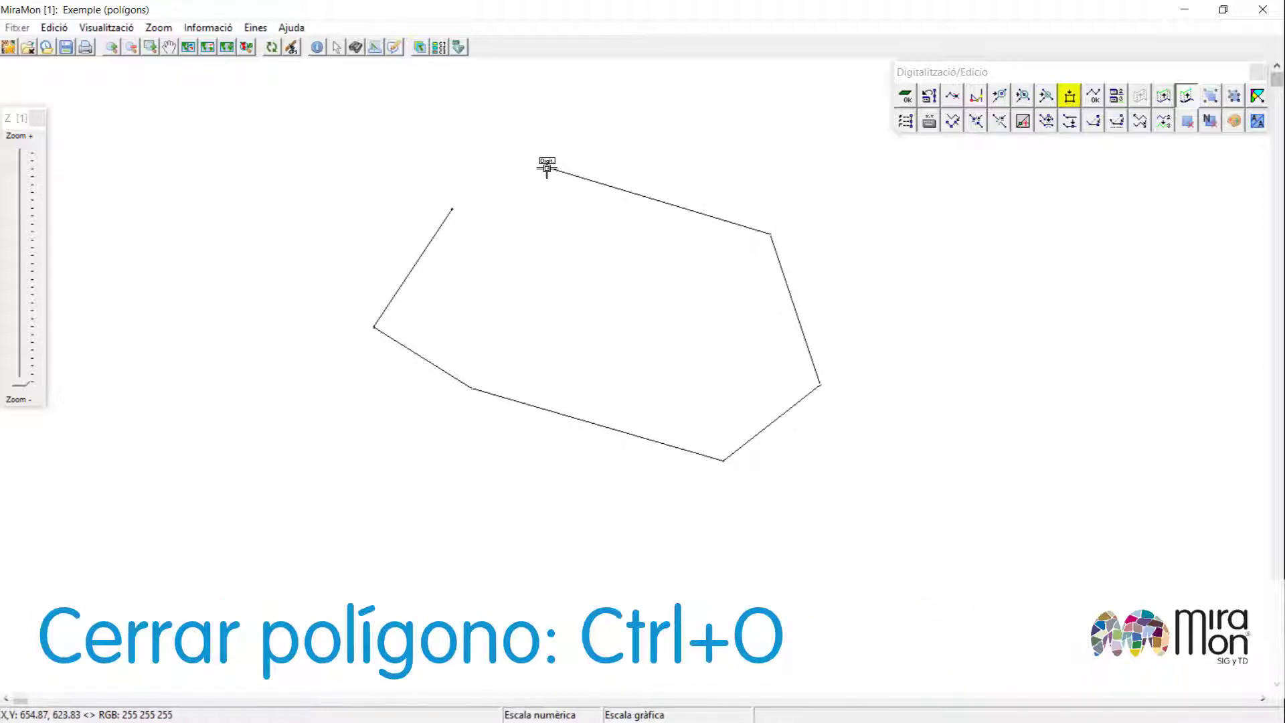
key(ctrl+o)
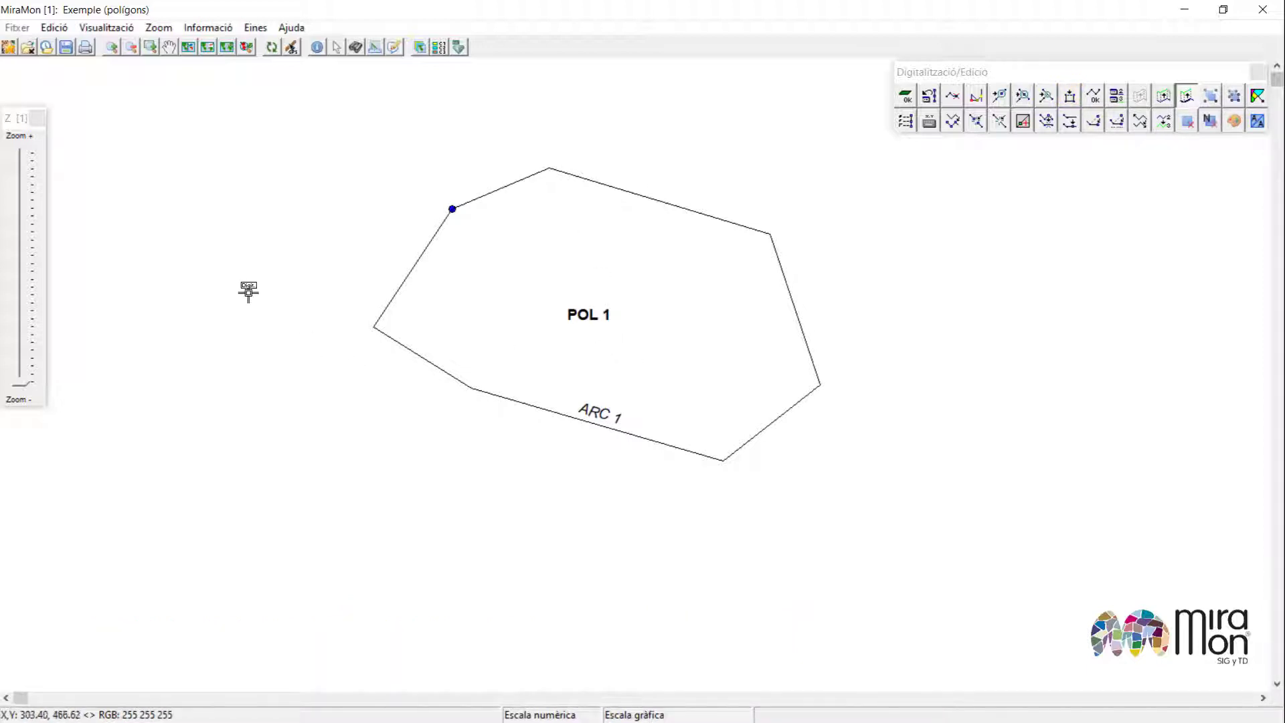
Digitize a new polygon west of POL 1, starting and ending on nodes of its existing boundary.
click(452, 208)
click(318, 181)
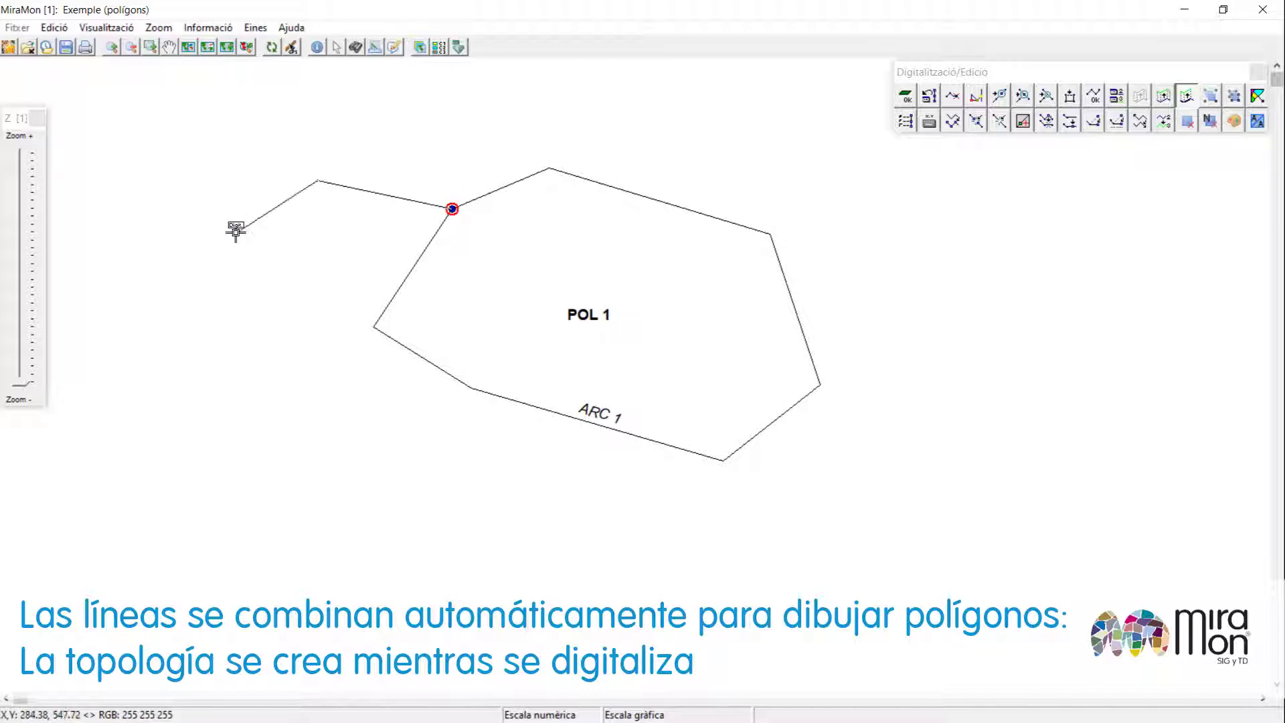
click(231, 234)
click(210, 298)
click(234, 366)
click(297, 390)
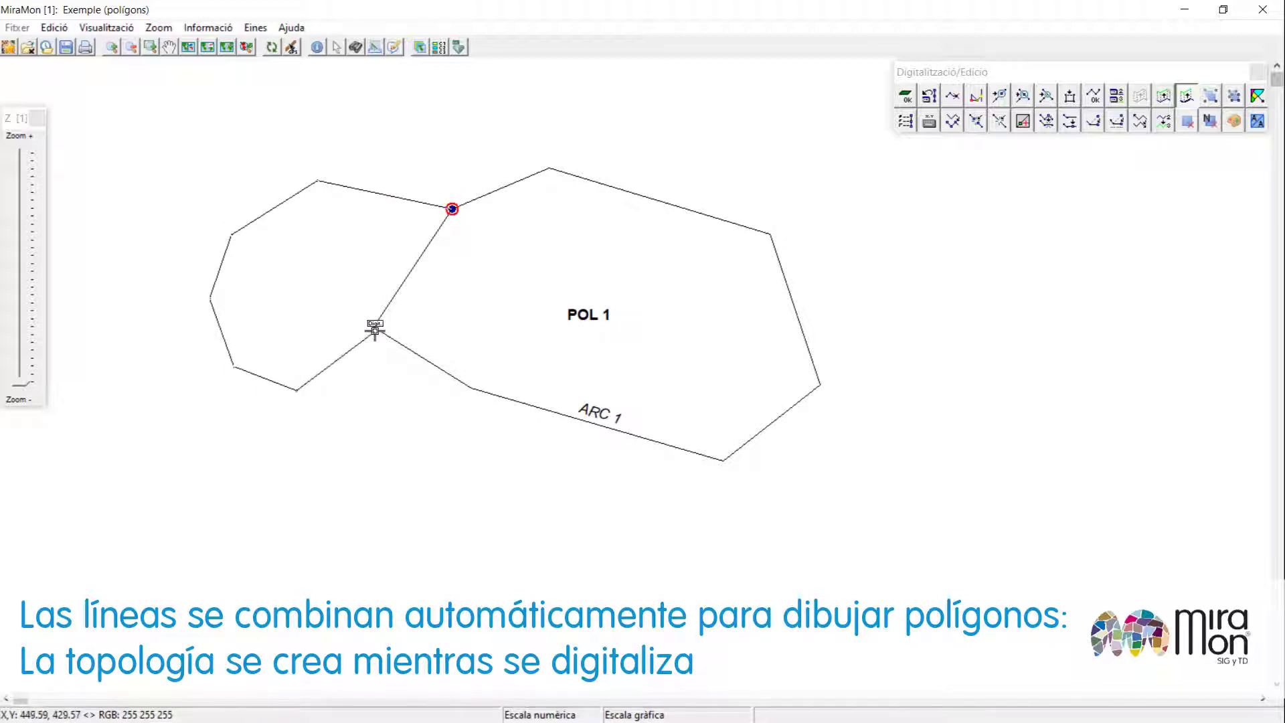
double_click(374, 326)
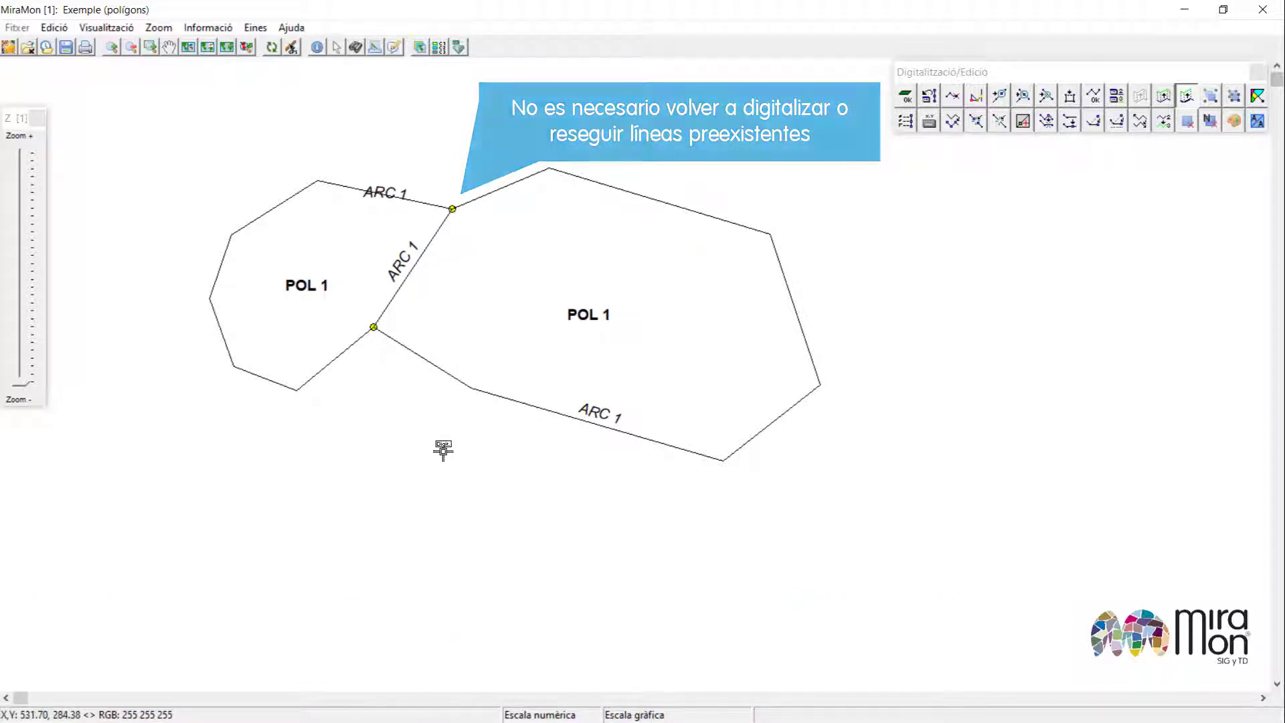
Set the attributes for new entities to POL 2 for polygons and ARC 2 for arcs, and confirm.
key(F4)
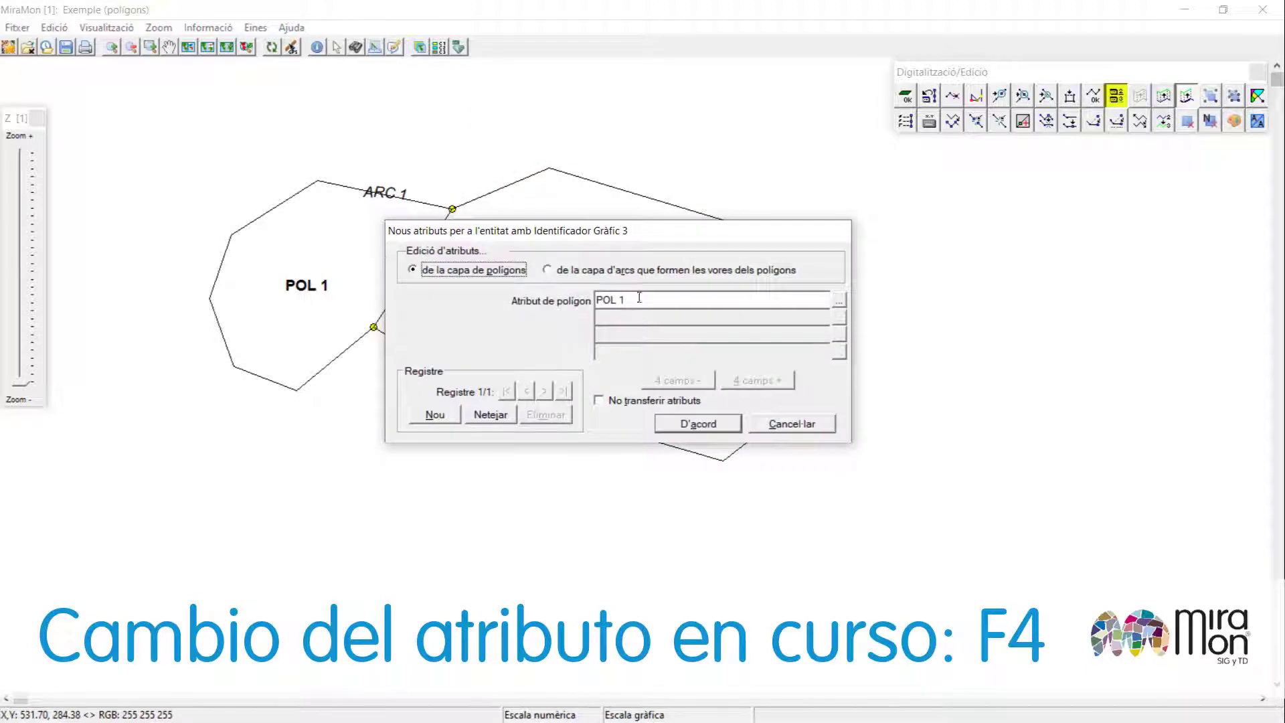
double_click(624, 298)
text(2)
click(623, 275)
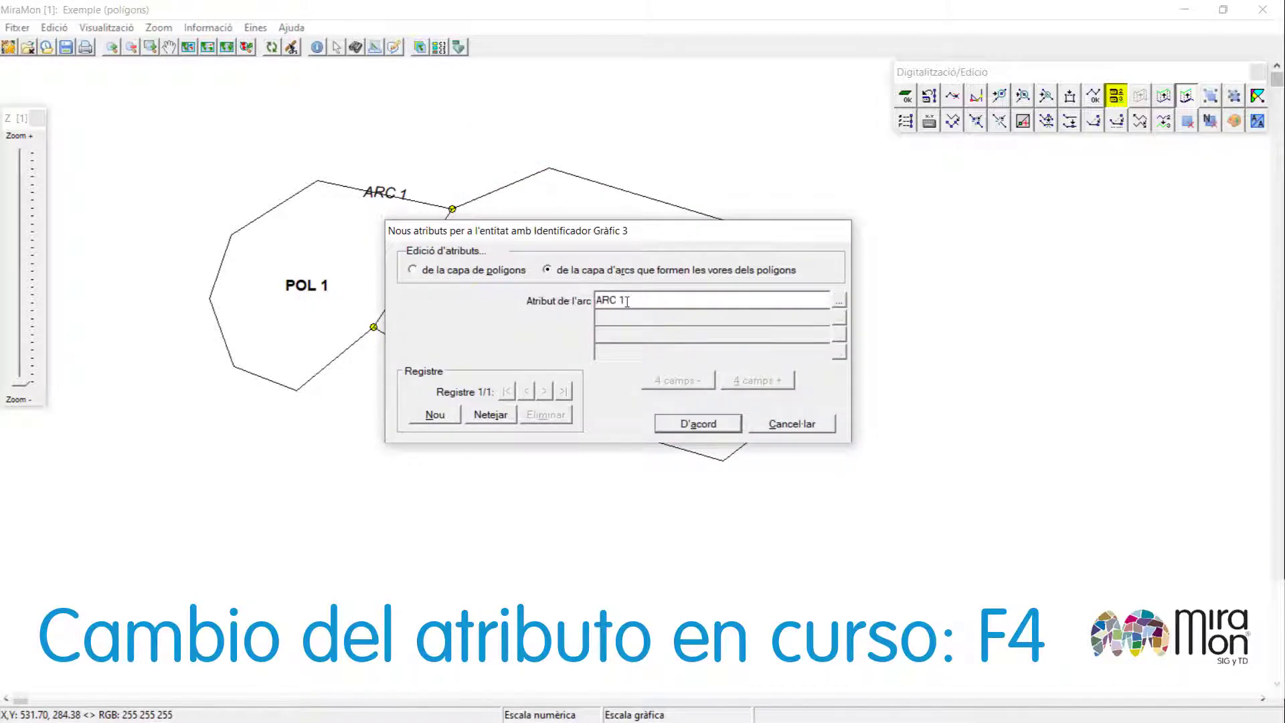
click(697, 423)
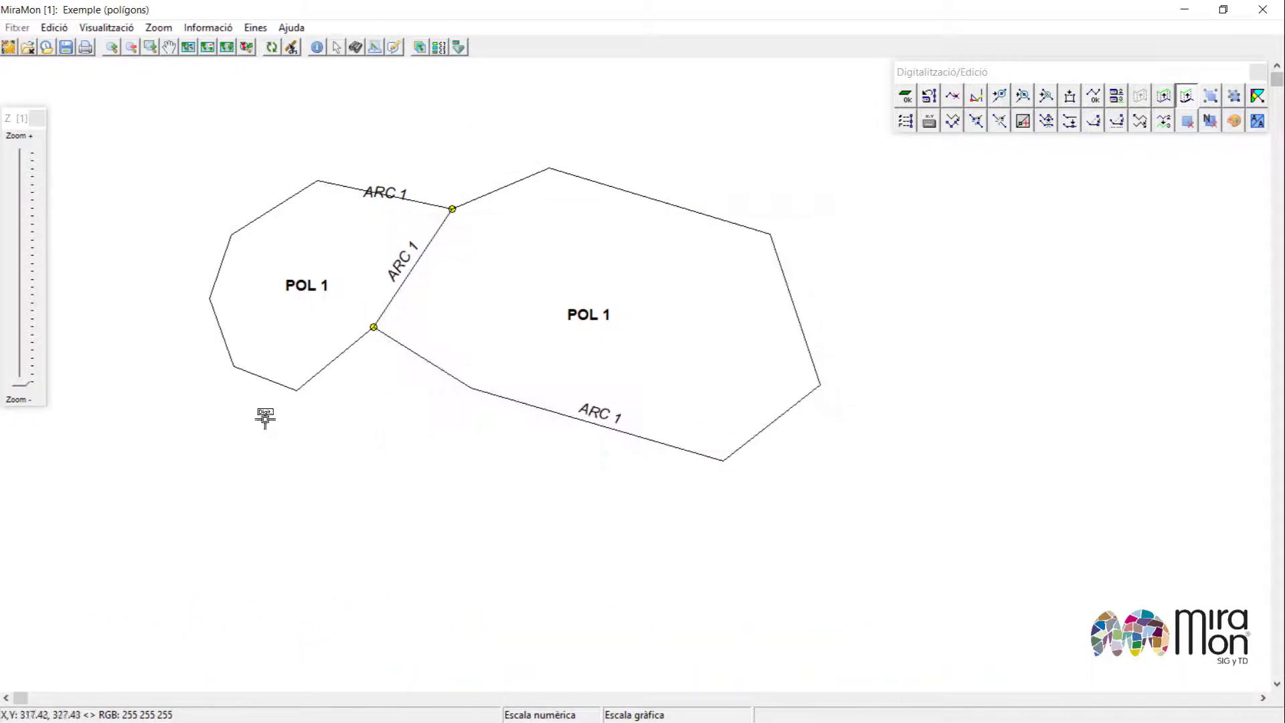
Digitize a polygon south of the existing ones, starting and ending on their shared boundary nodes.
click(297, 390)
click(301, 503)
click(435, 542)
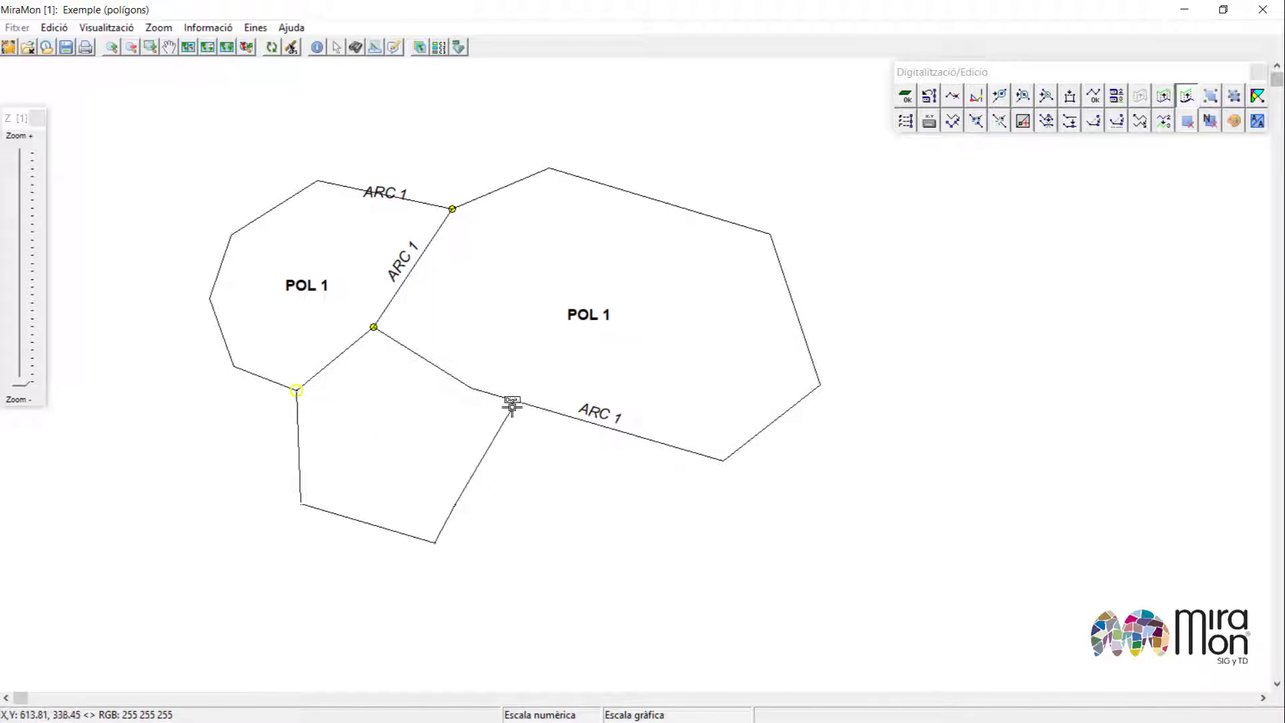
click(515, 398)
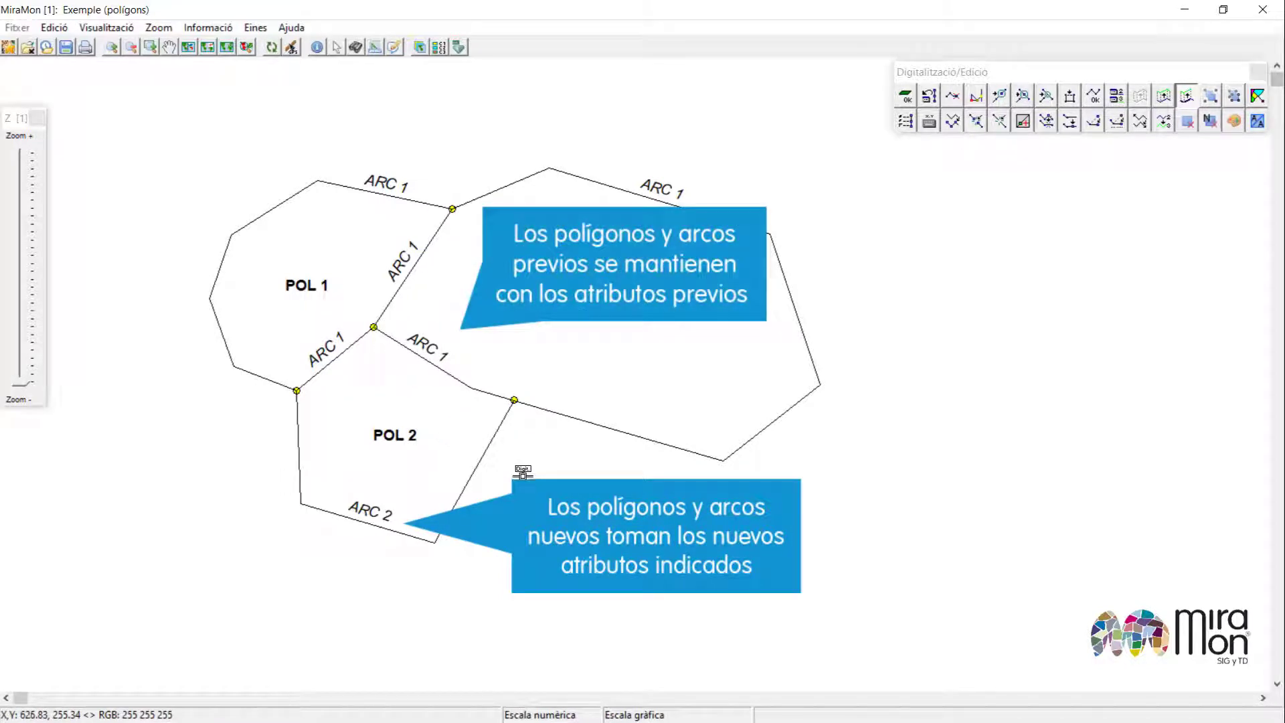
Set the polygon attribute for new entities to POL 3, keep ARC 2 for arcs, and confirm.
key(F4)
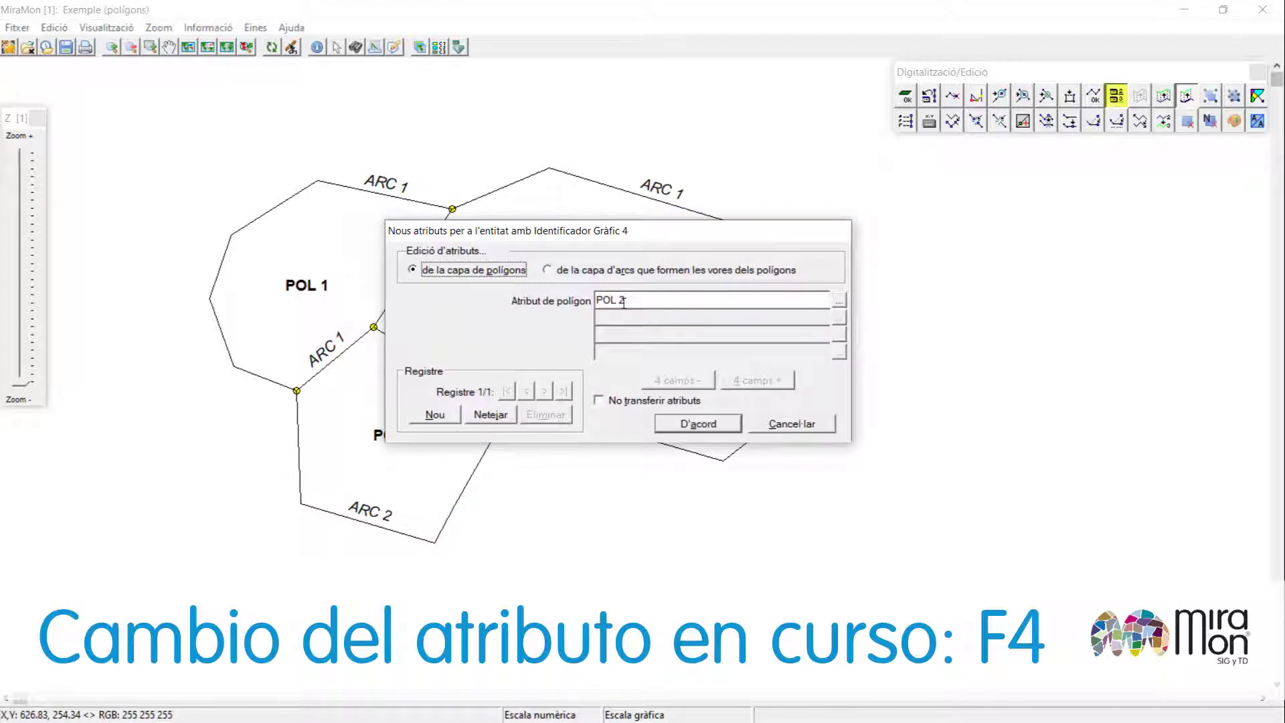
click(623, 302)
key(BackSpace)
click(610, 280)
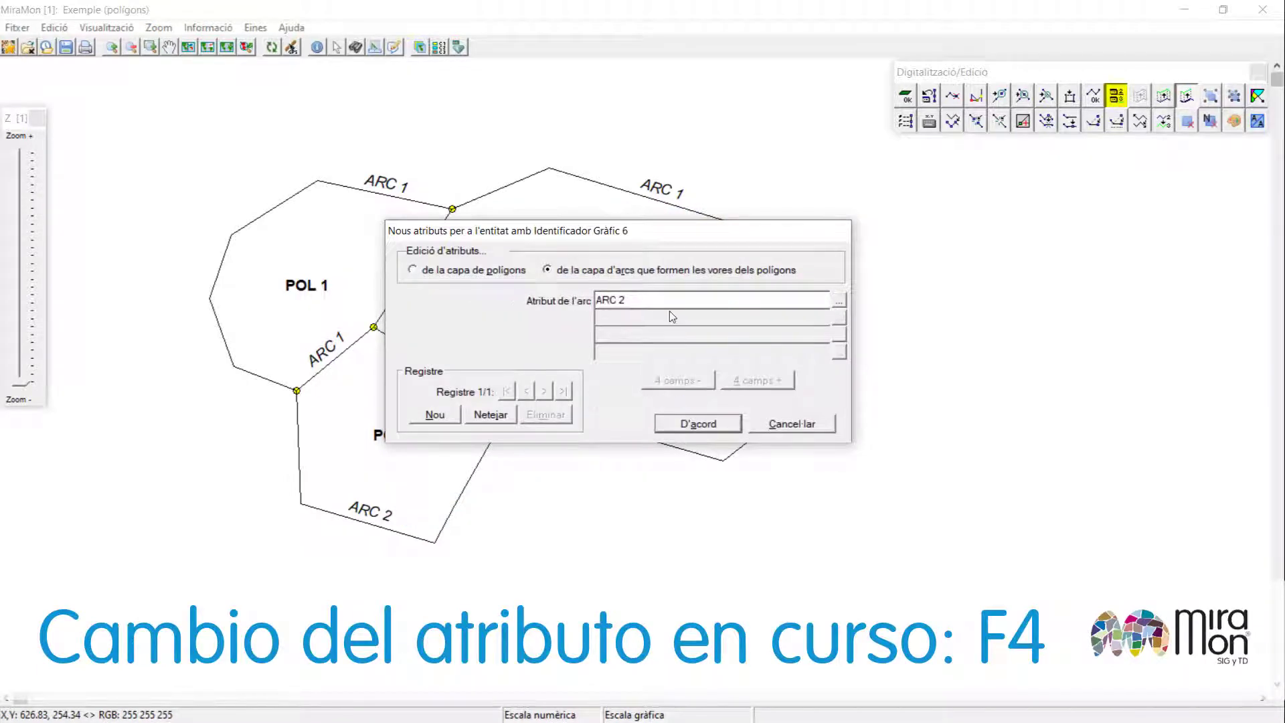
click(695, 425)
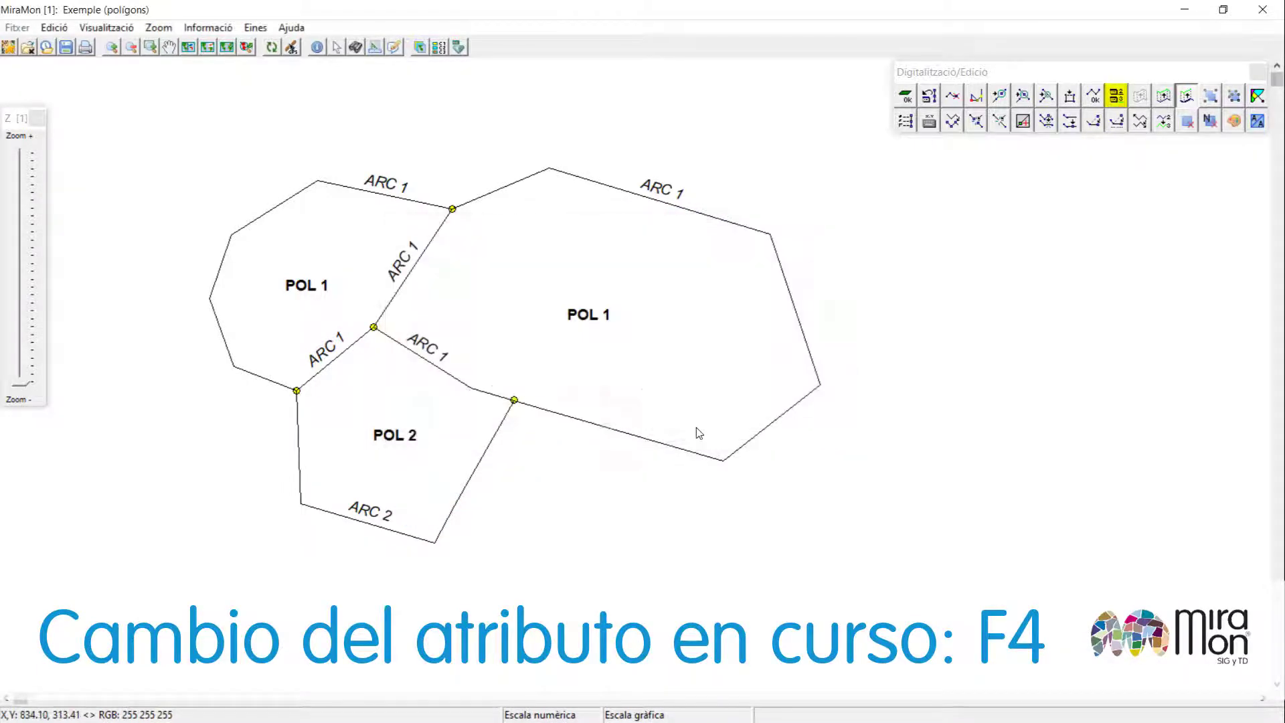
Digitize a polygon north of the existing ones, starting and ending on nodes of their boundary.
click(318, 180)
click(286, 152)
click(374, 98)
click(478, 79)
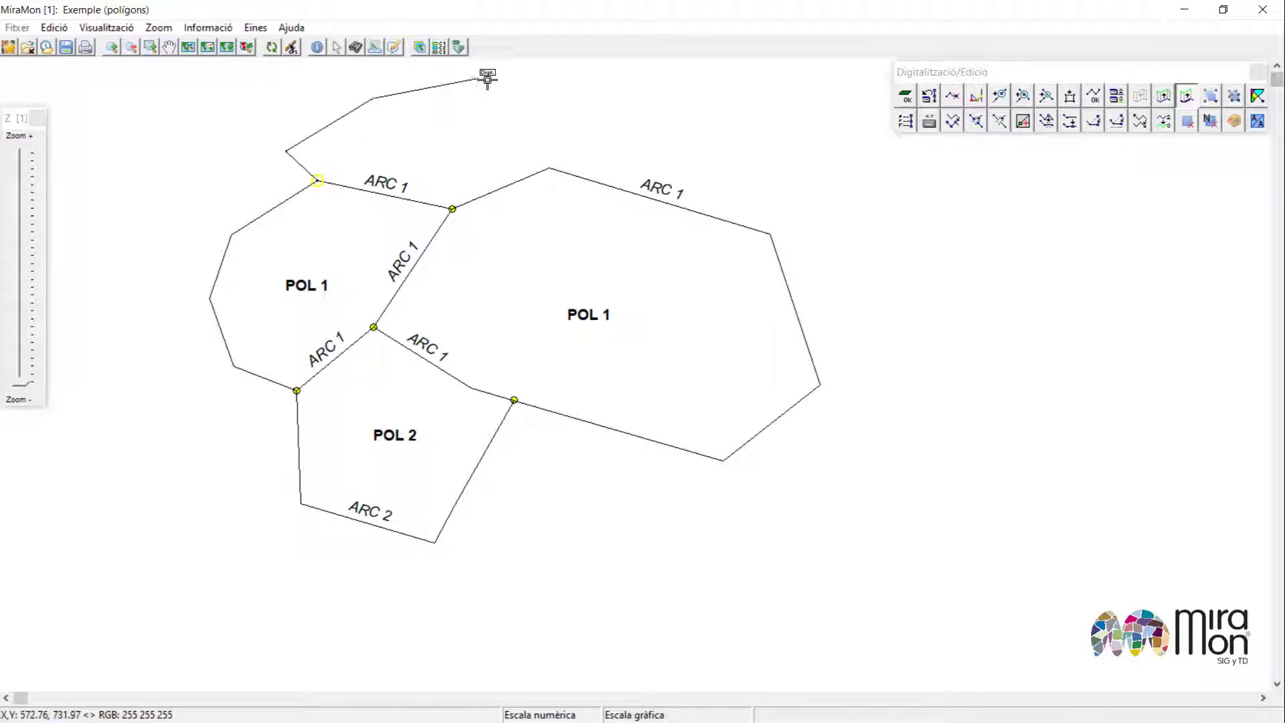
click(526, 88)
click(546, 169)
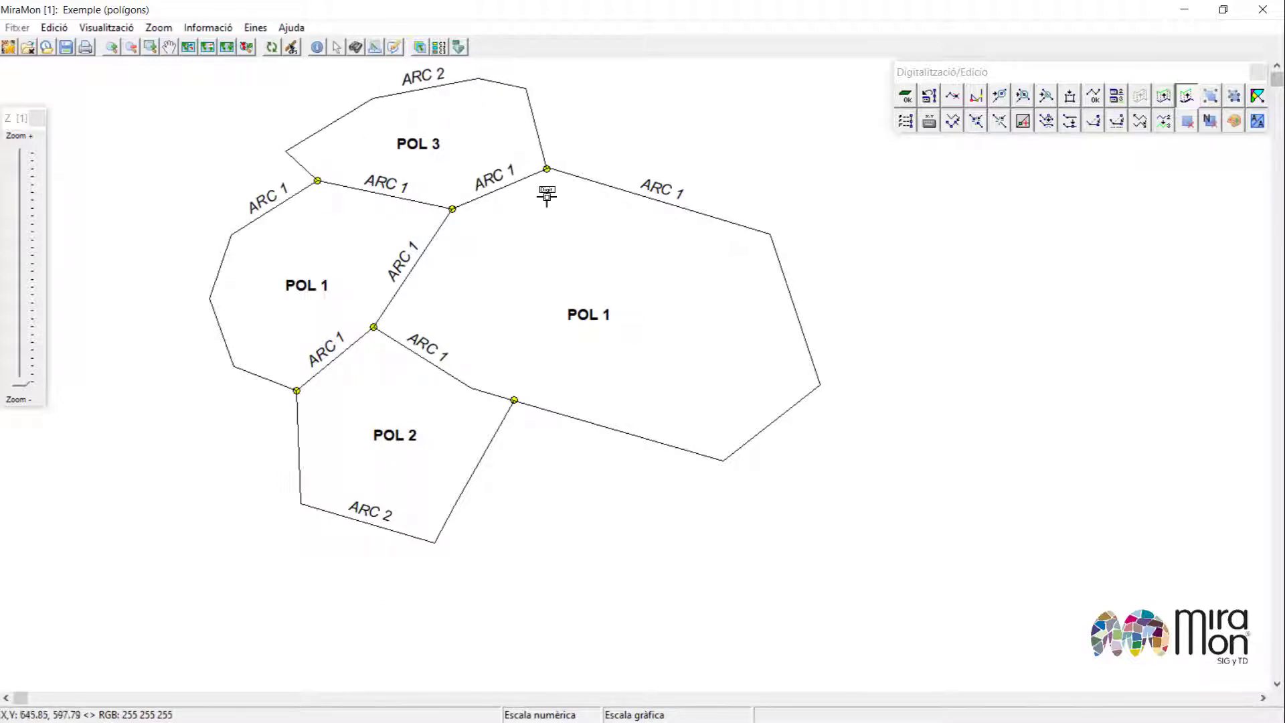
Open the legend and turn off labelling in the arc layer's display settings.
click(439, 47)
drag(460, 20, 1142, 177)
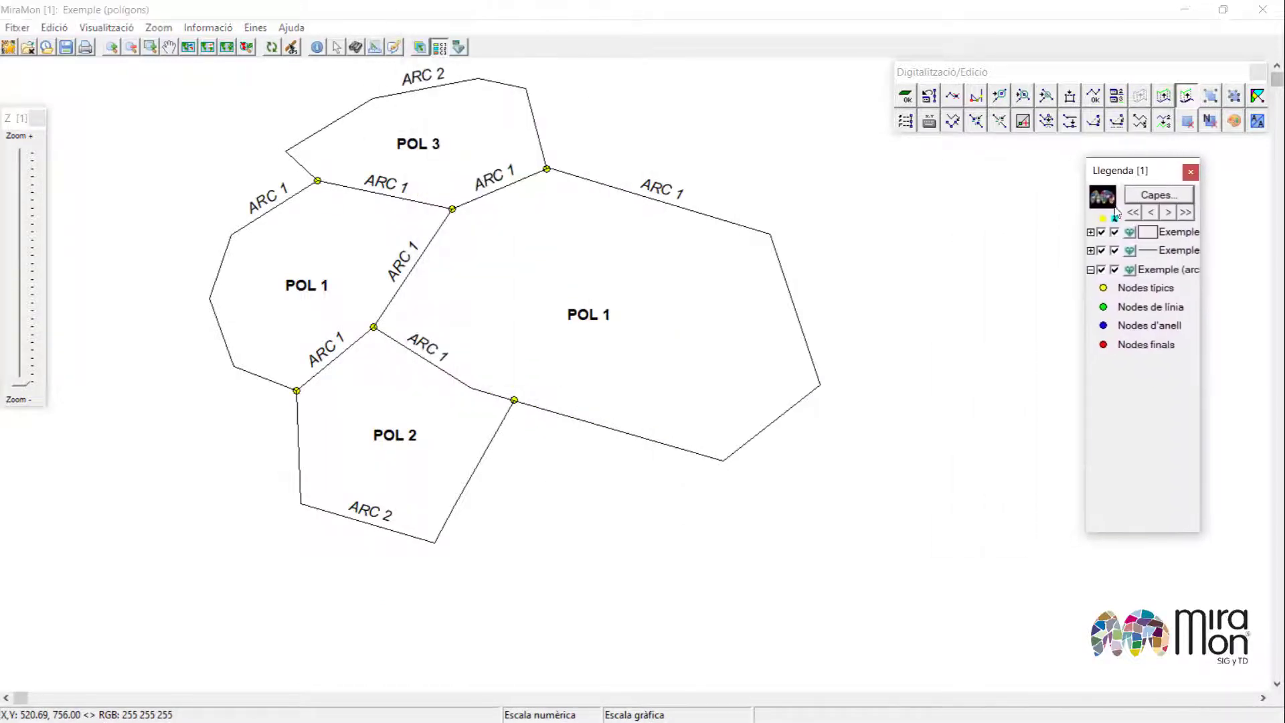
double_click(1141, 249)
drag(1149, 251, 565, 192)
click(625, 217)
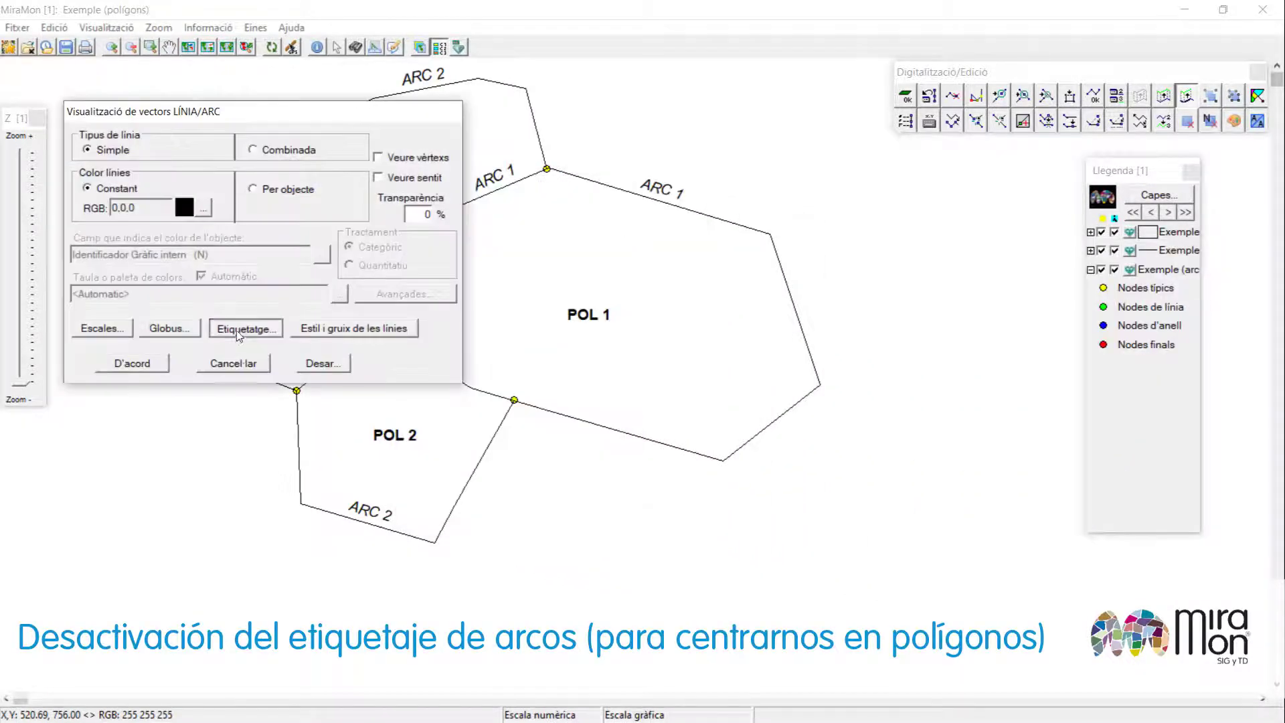
click(239, 331)
click(155, 194)
click(190, 356)
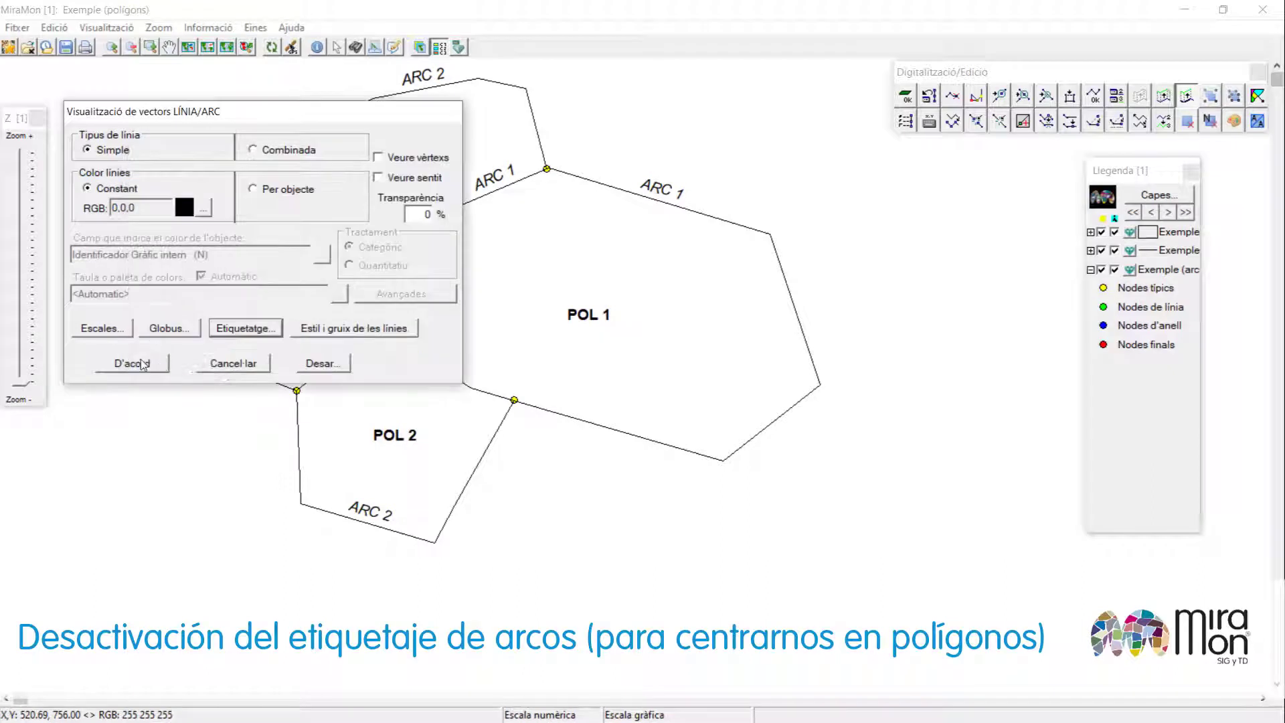
click(143, 364)
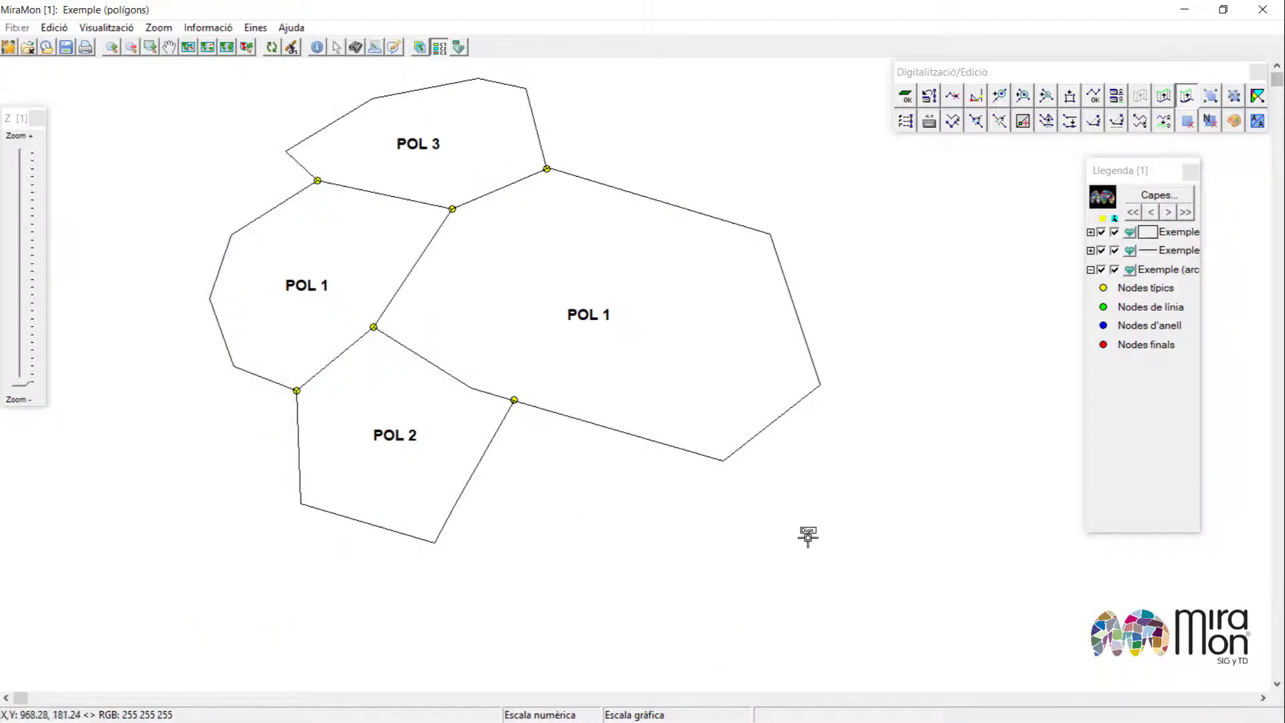
Digitize a line through existing nodes south-east of POL 2, overshooting at both ends, to enclose a new polygon.
click(470, 607)
click(435, 542)
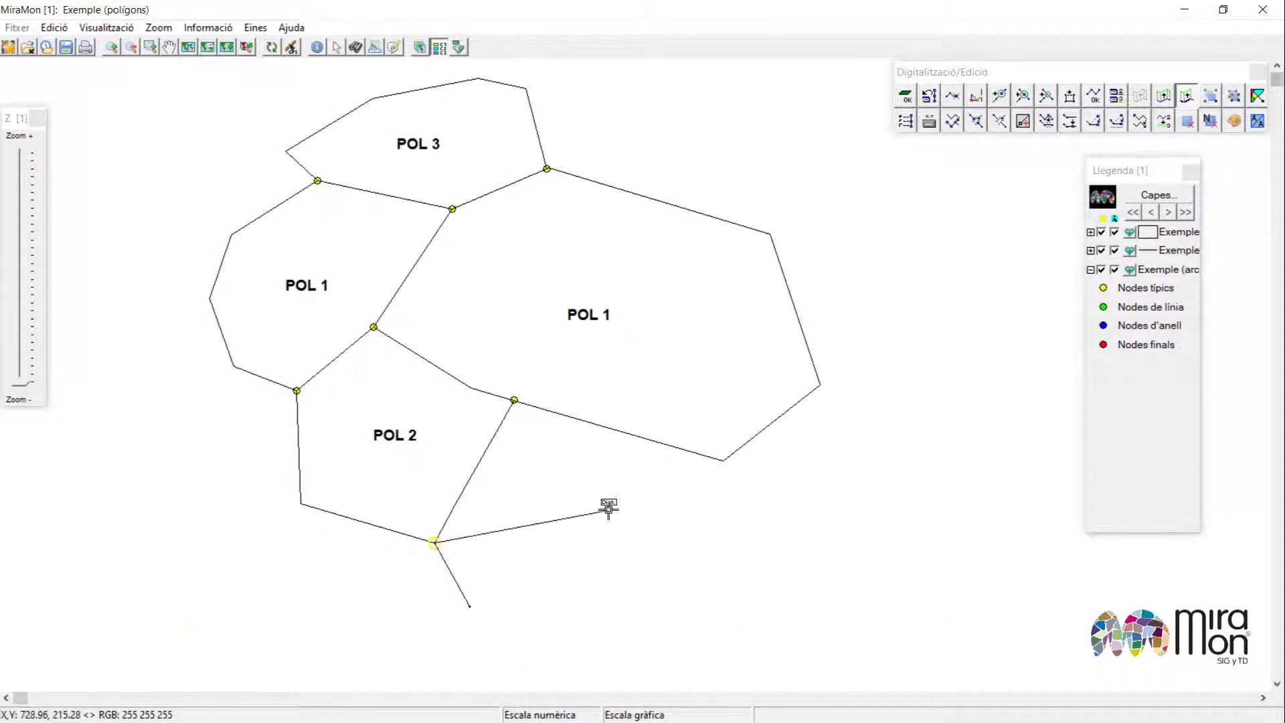
click(629, 533)
click(696, 493)
click(723, 460)
double_click(791, 510)
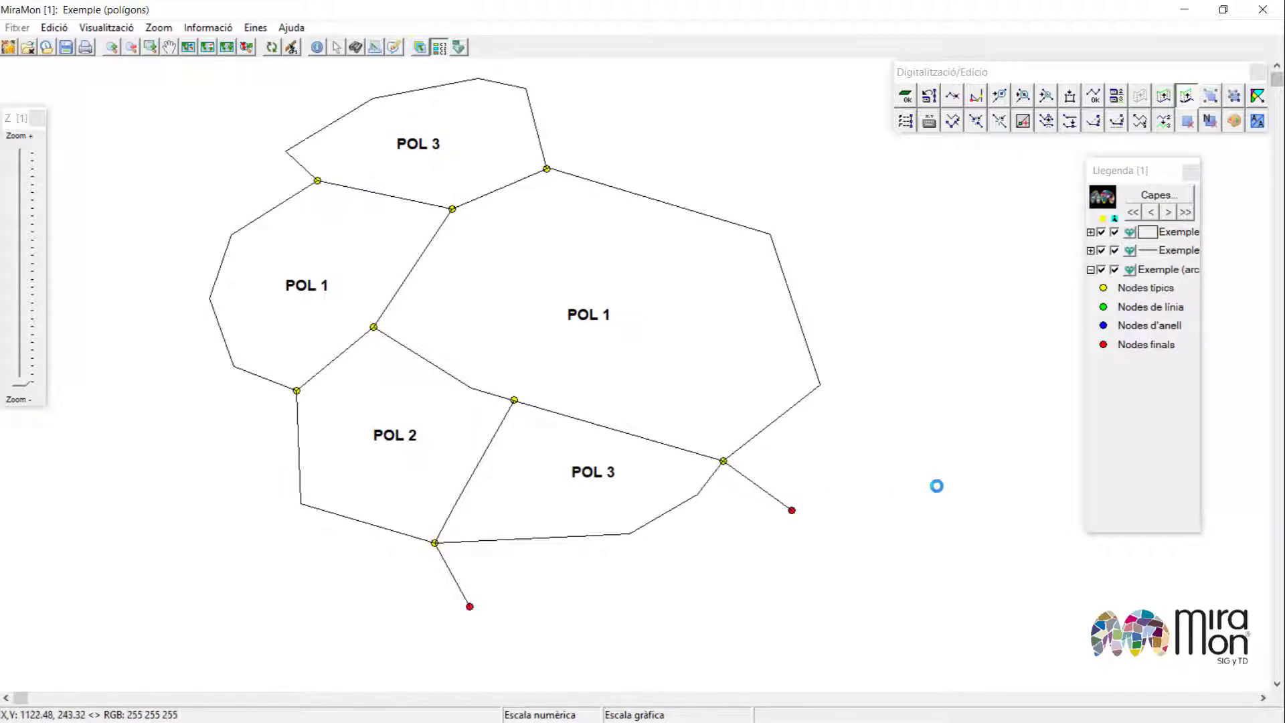
Show the polygons filled by attribute and extend the eastern dangling arc to POL 1's boundary, closing a small polygon.
key(ctrl+a)
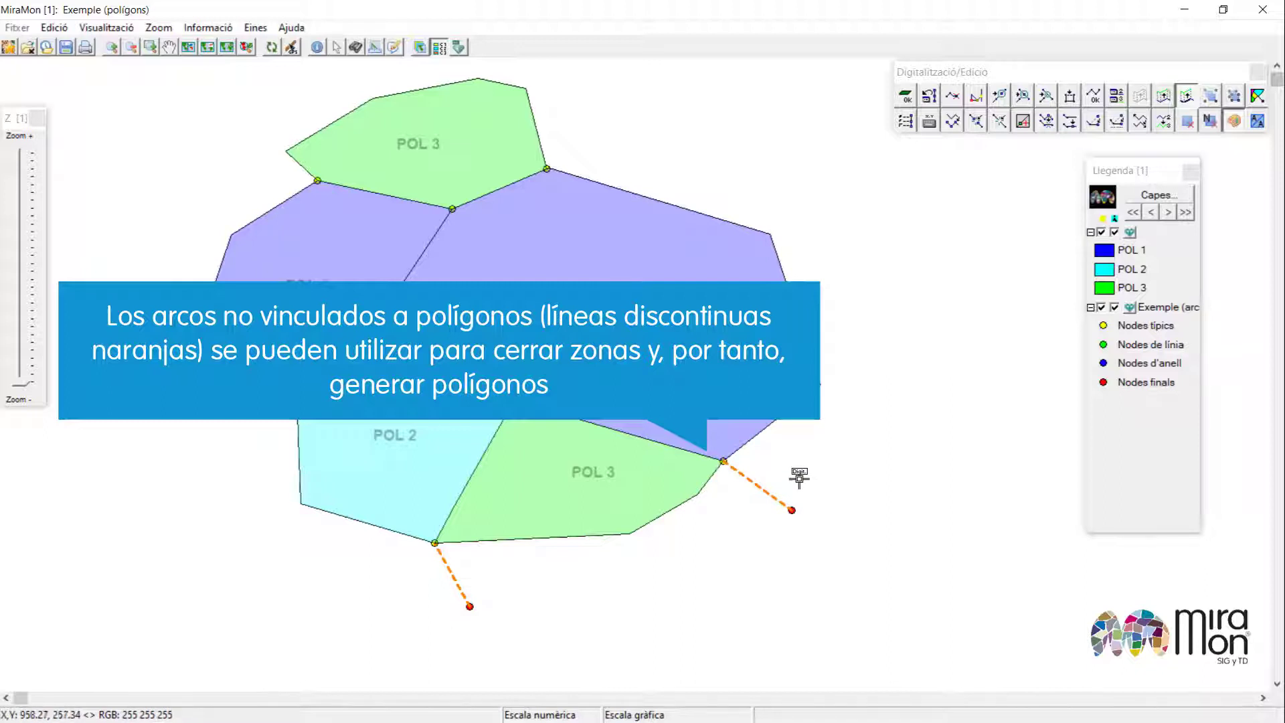
click(792, 509)
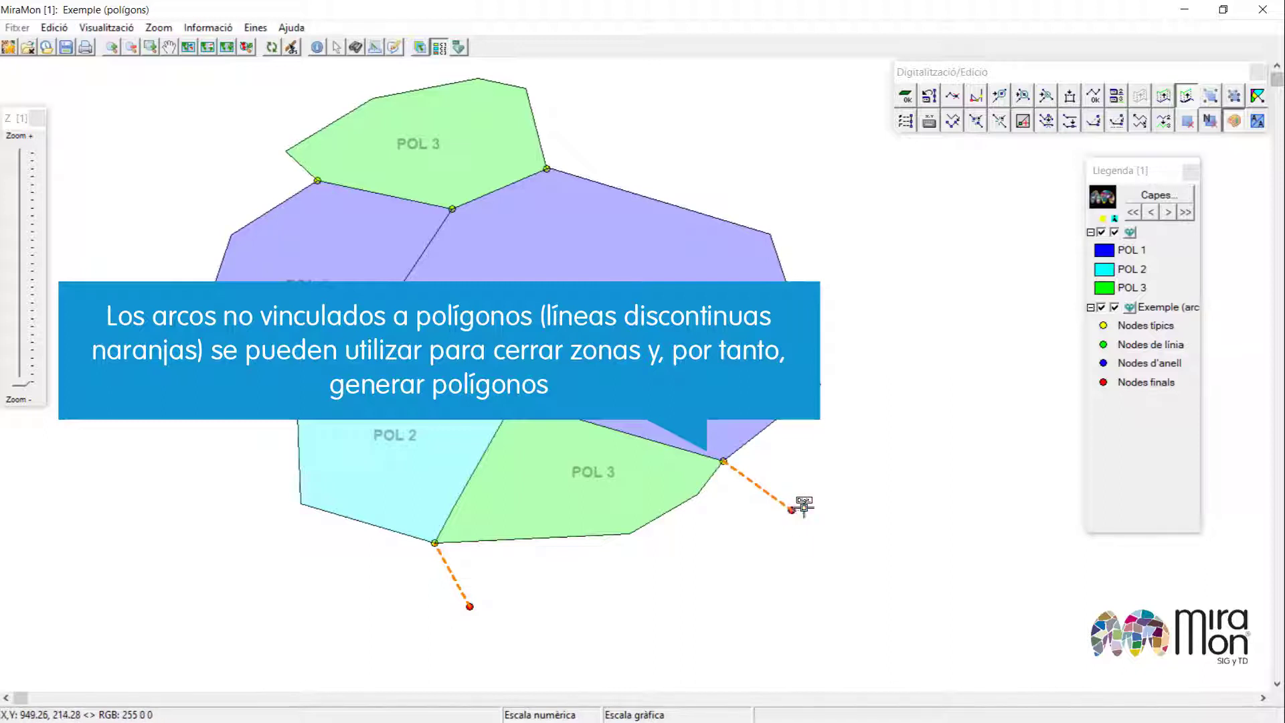
click(846, 477)
click(820, 385)
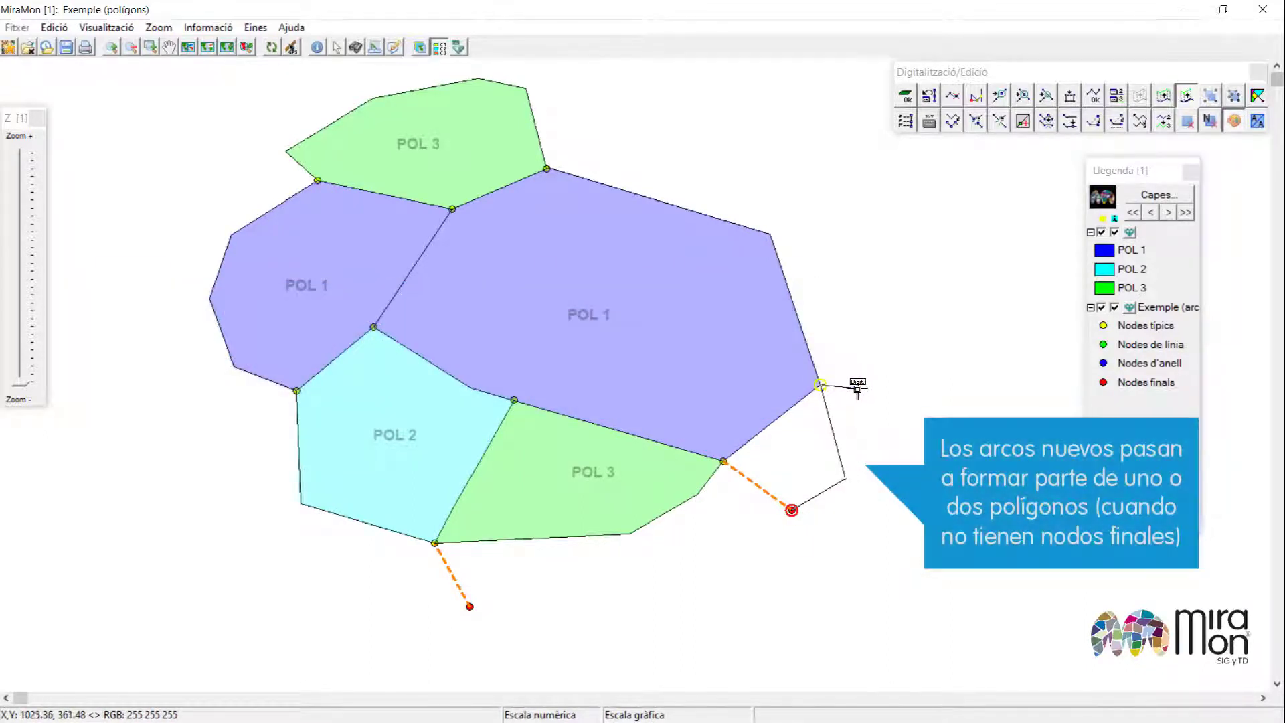
right_click(860, 393)
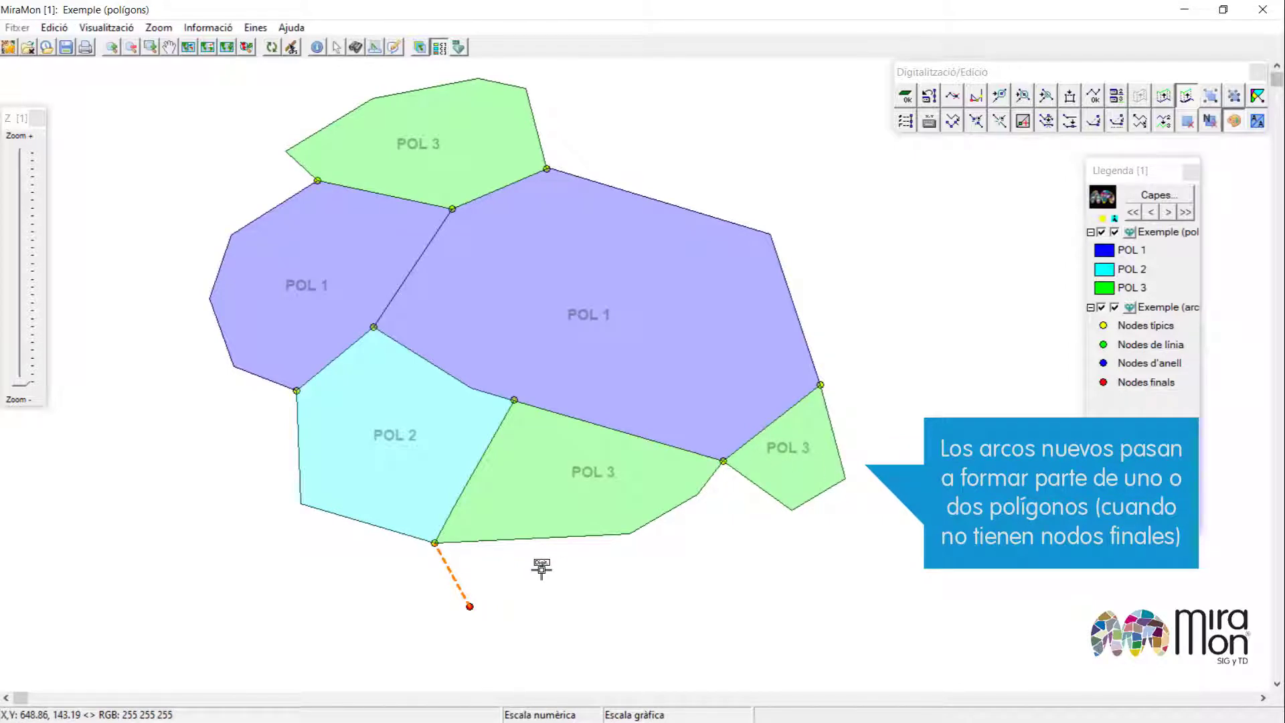
Delete the remaining dangling arc south of the new polygon.
key(Delete)
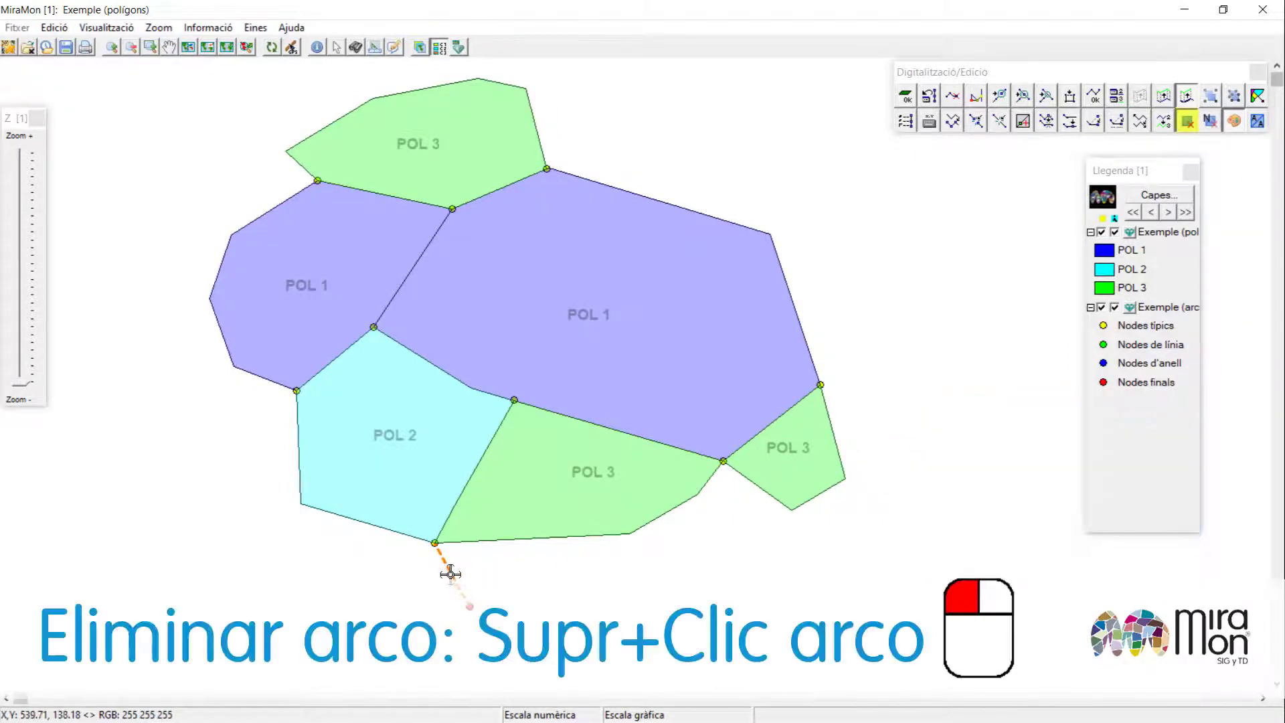
click(450, 574)
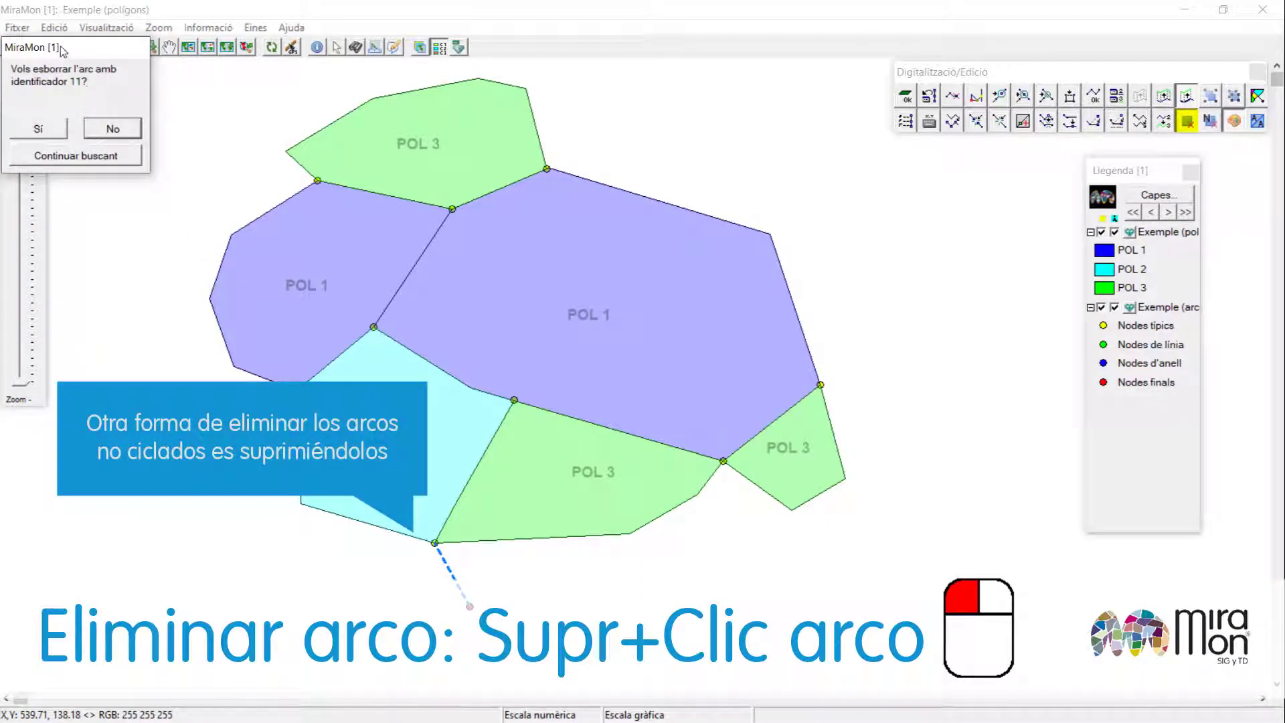
drag(62, 50, 590, 289)
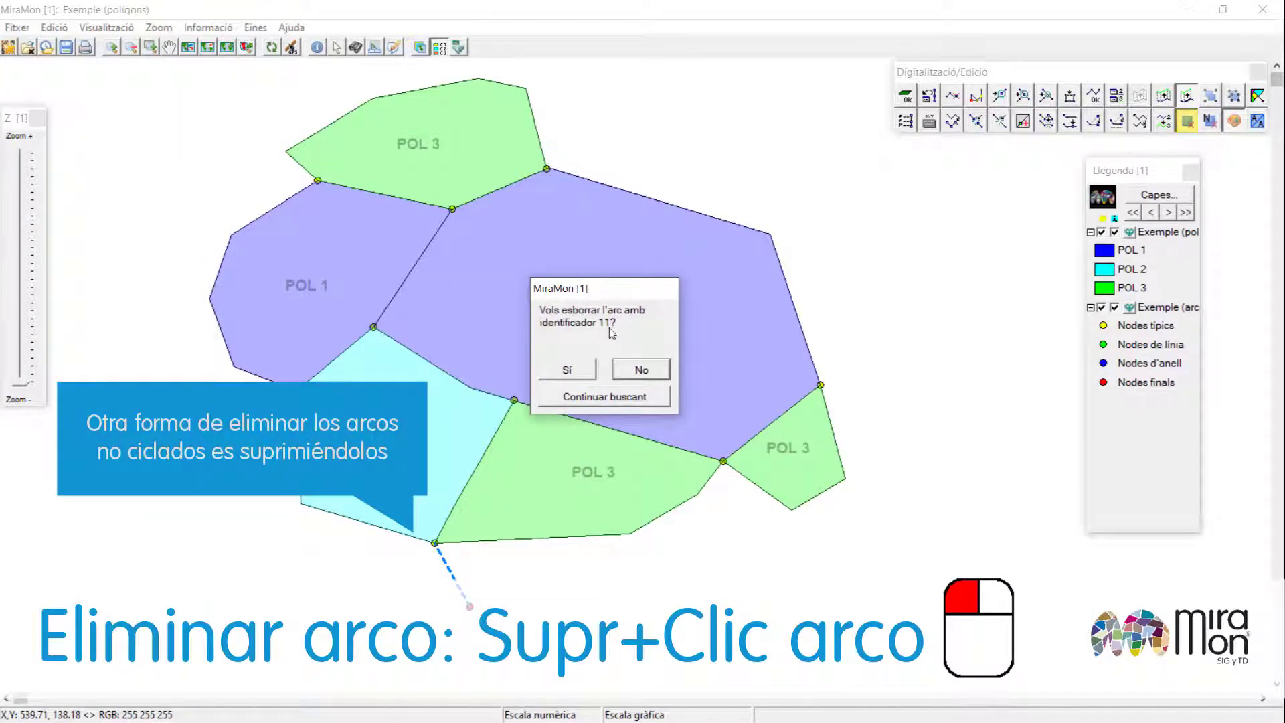
click(583, 371)
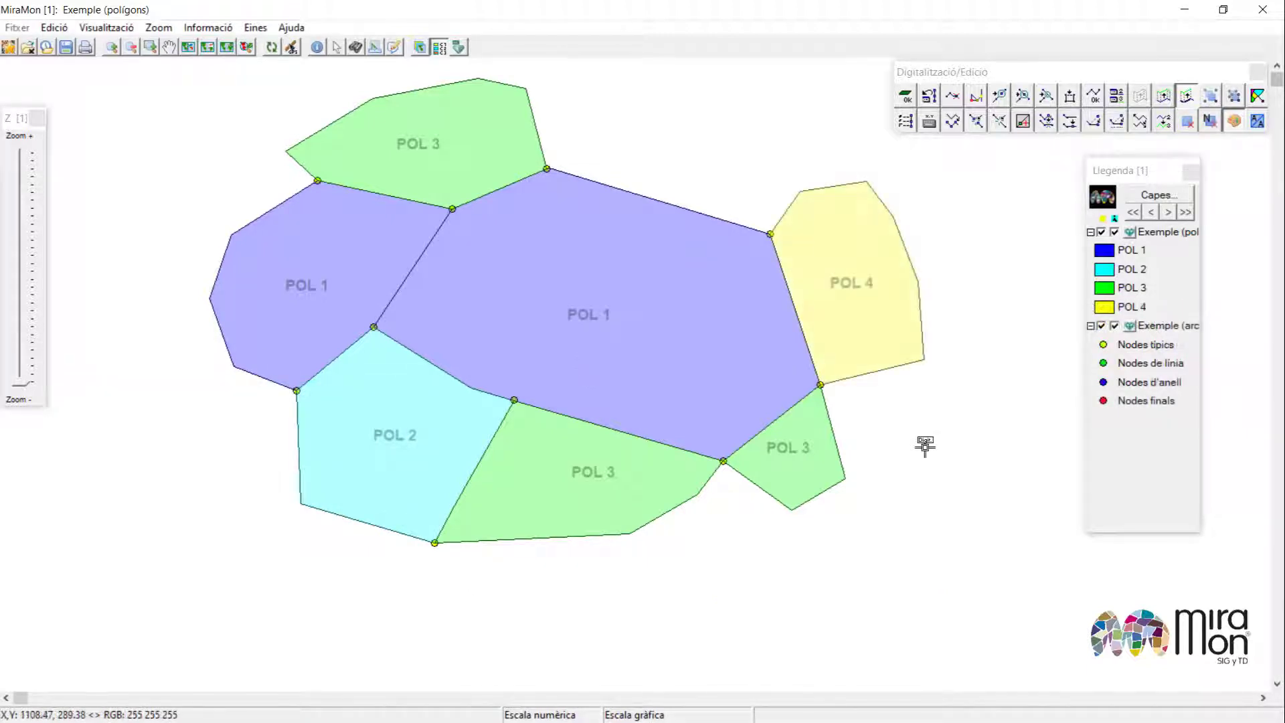
Change the attribute of the polygon between POL 2 and POL 1's south-east edge to POL 5.
click(564, 462)
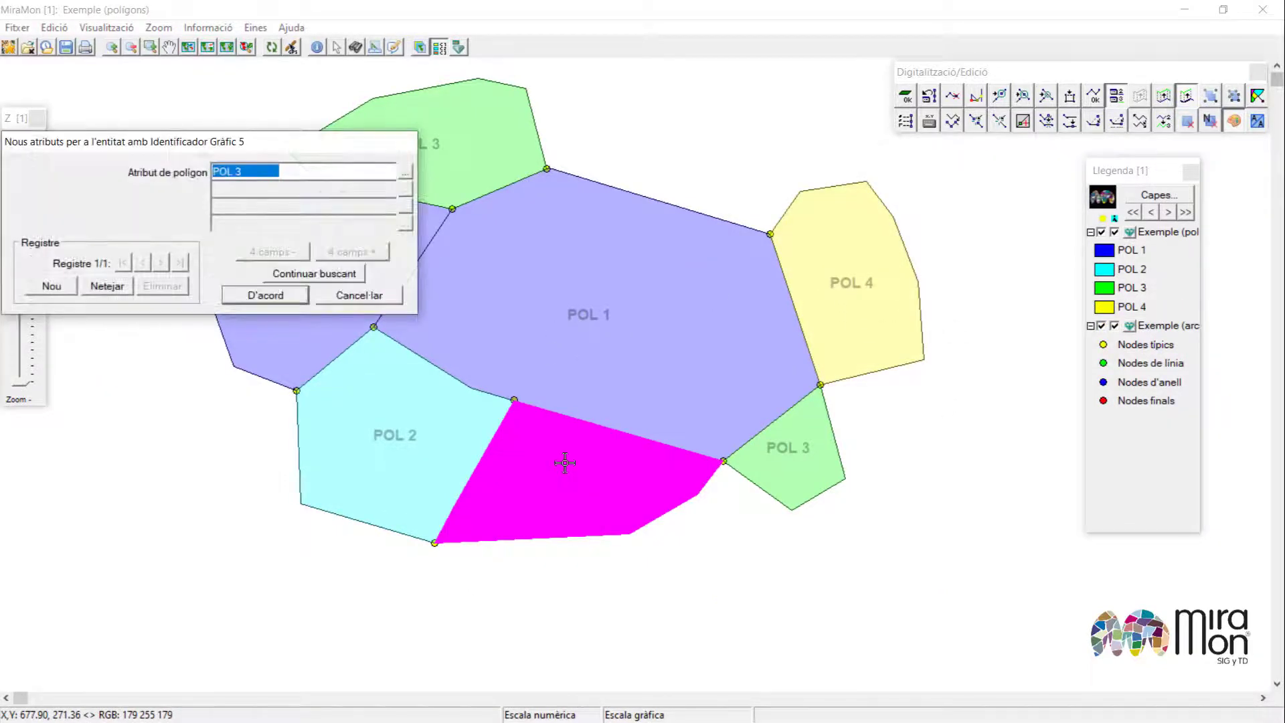
text(P)
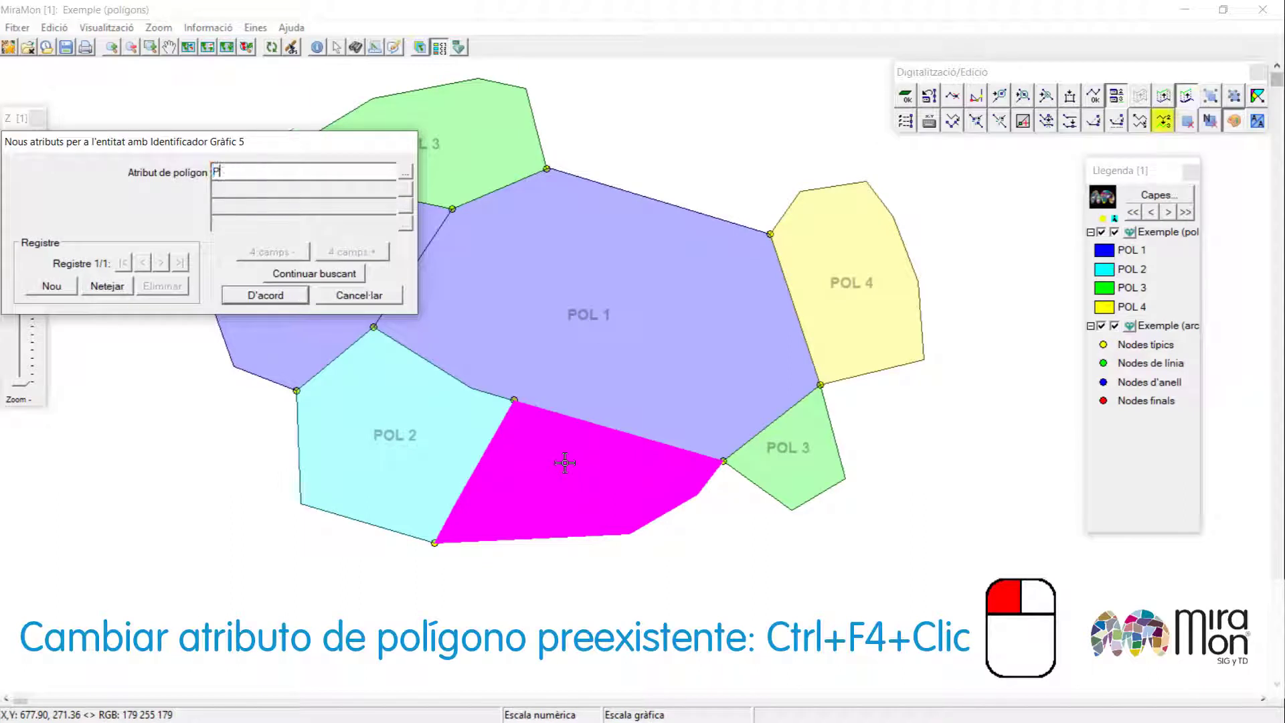
click(263, 287)
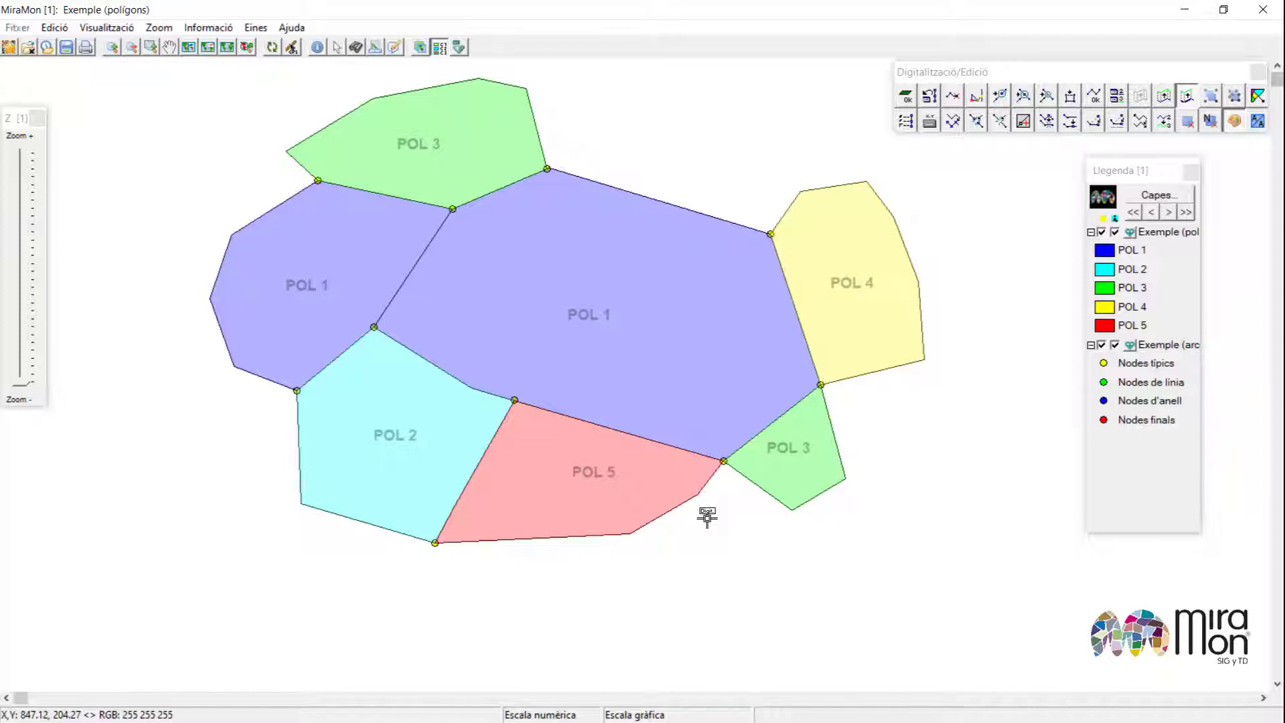
Insert a vertex on the border between POL 1 and POL 5 and move it north.
key(ctrl+i)
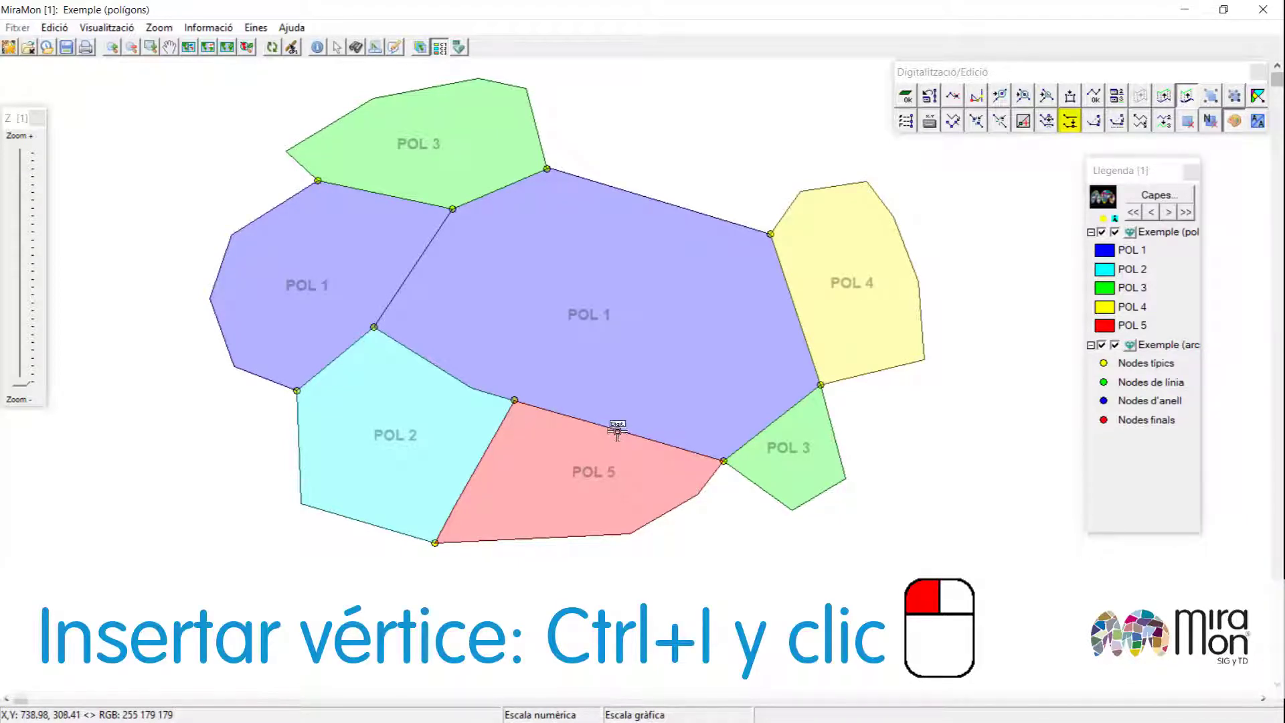
key(ctrl+m)
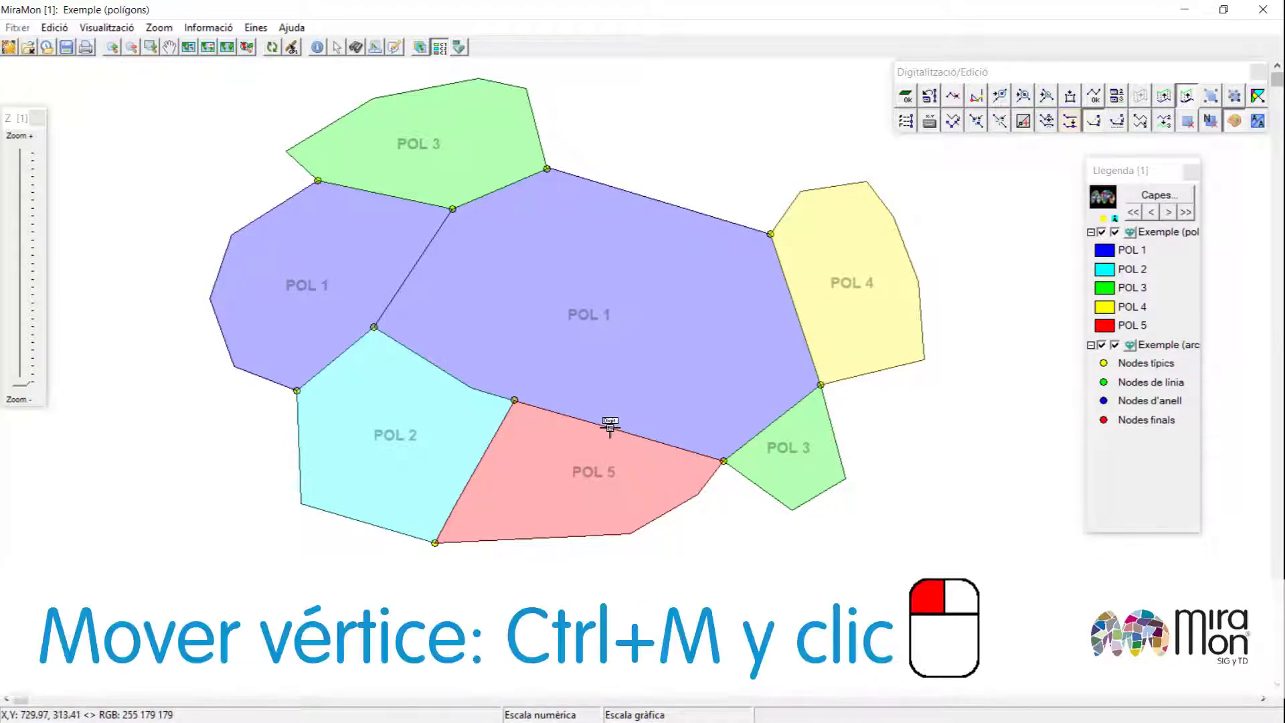
click(610, 427)
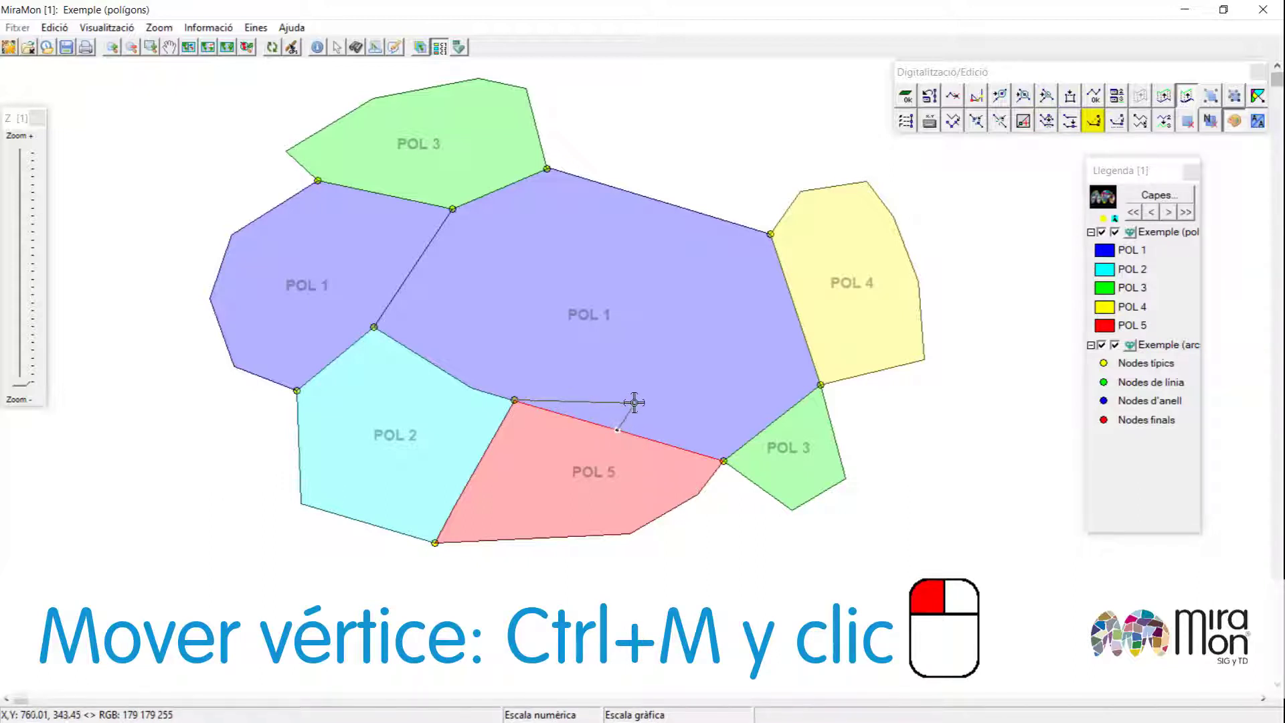
click(637, 401)
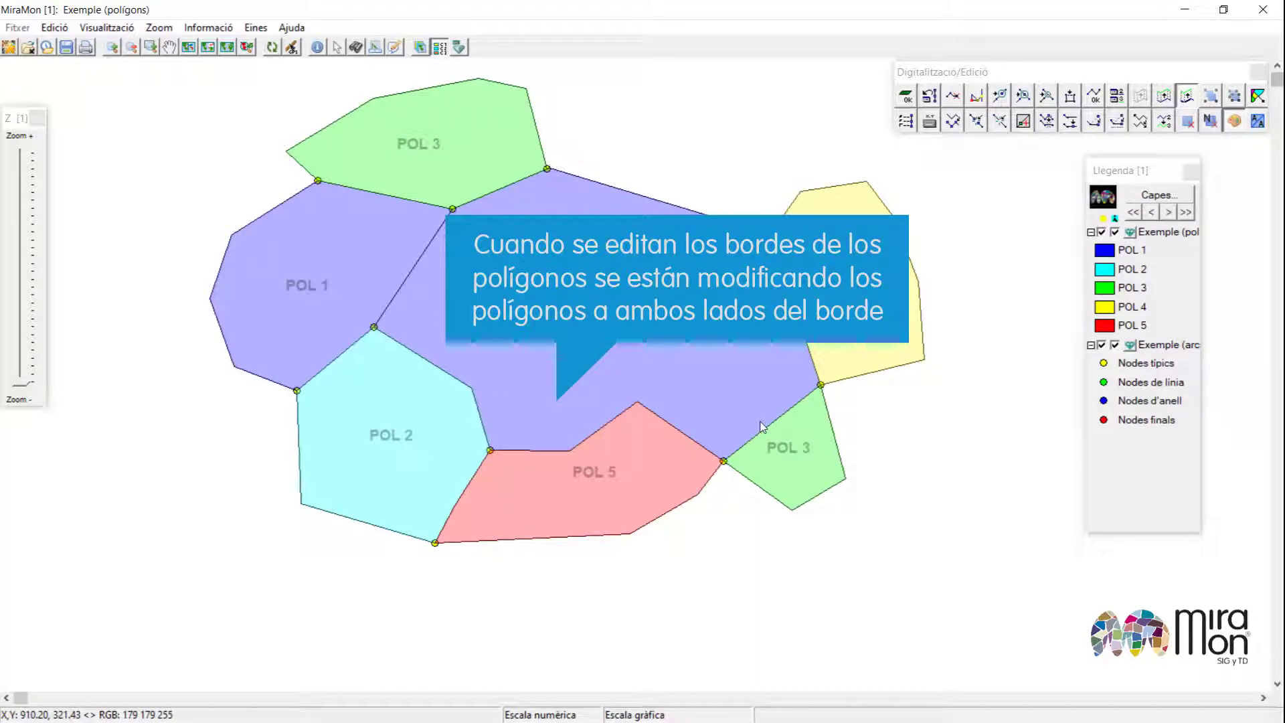
Delete the western vertex of the northern POL 3 polygon.
key(ctrl+e)
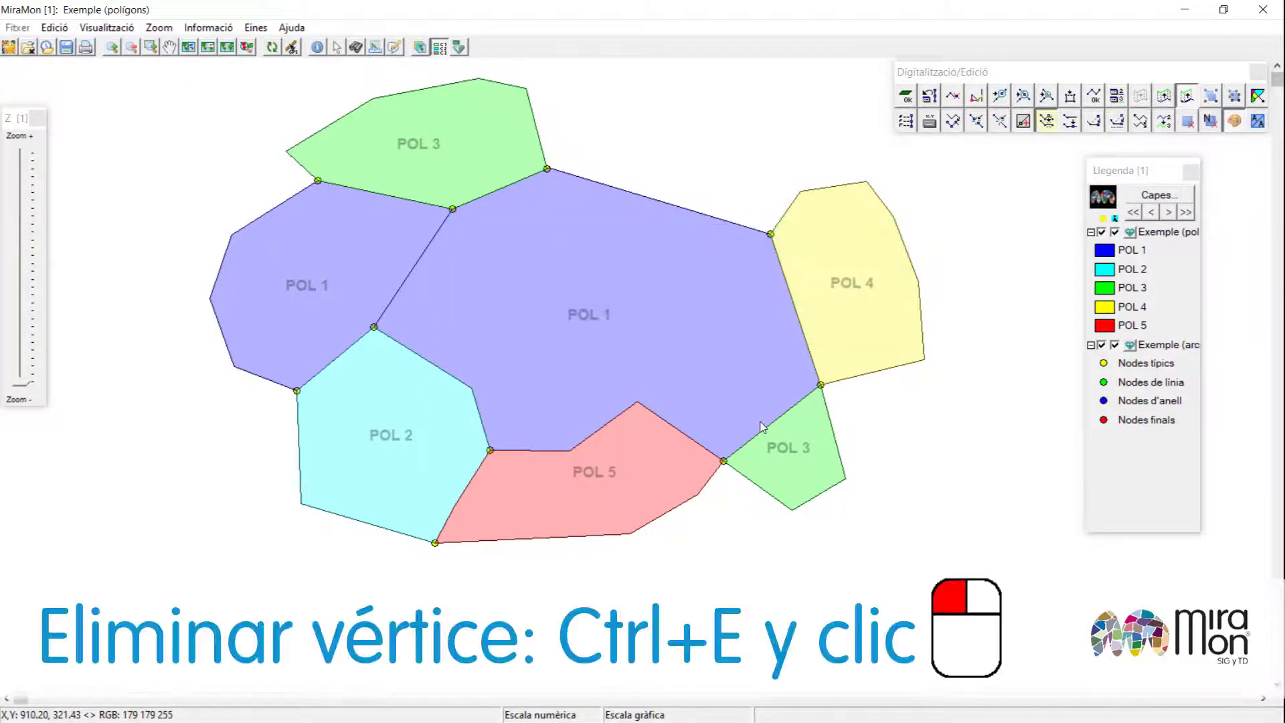
click(287, 150)
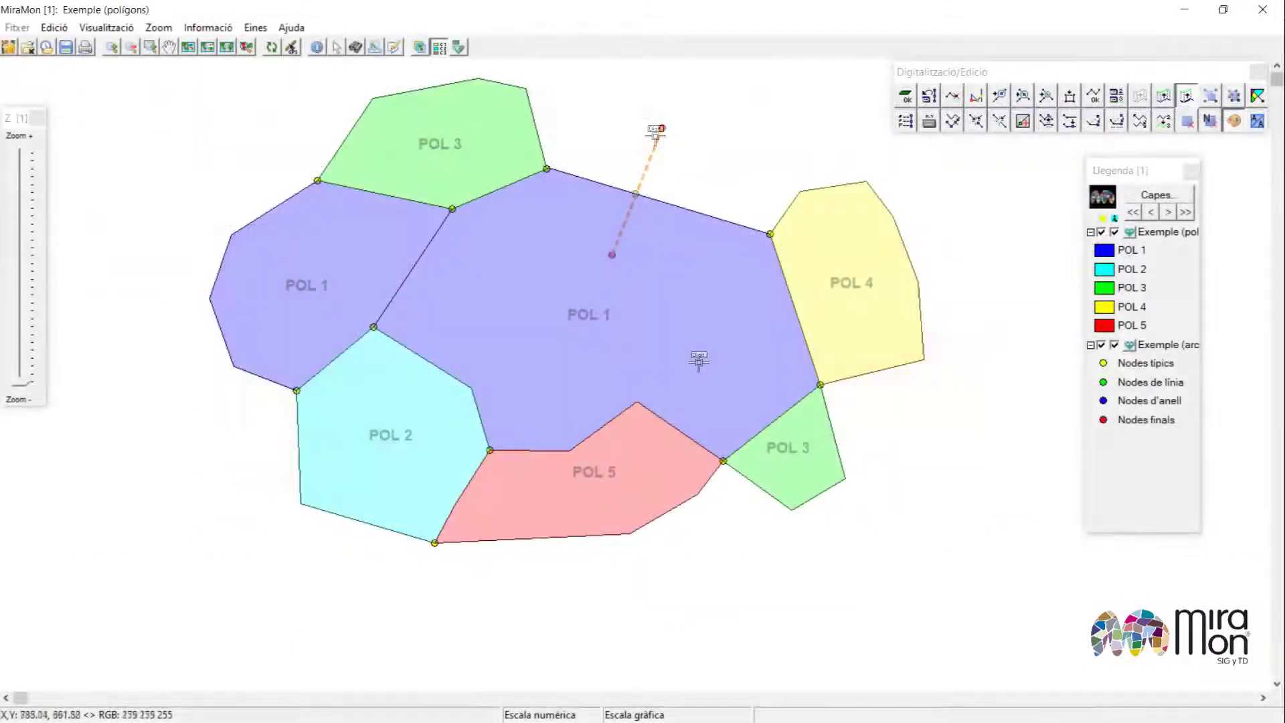
Delete the POL 4 polygon east of POL 1.
key(Delete)
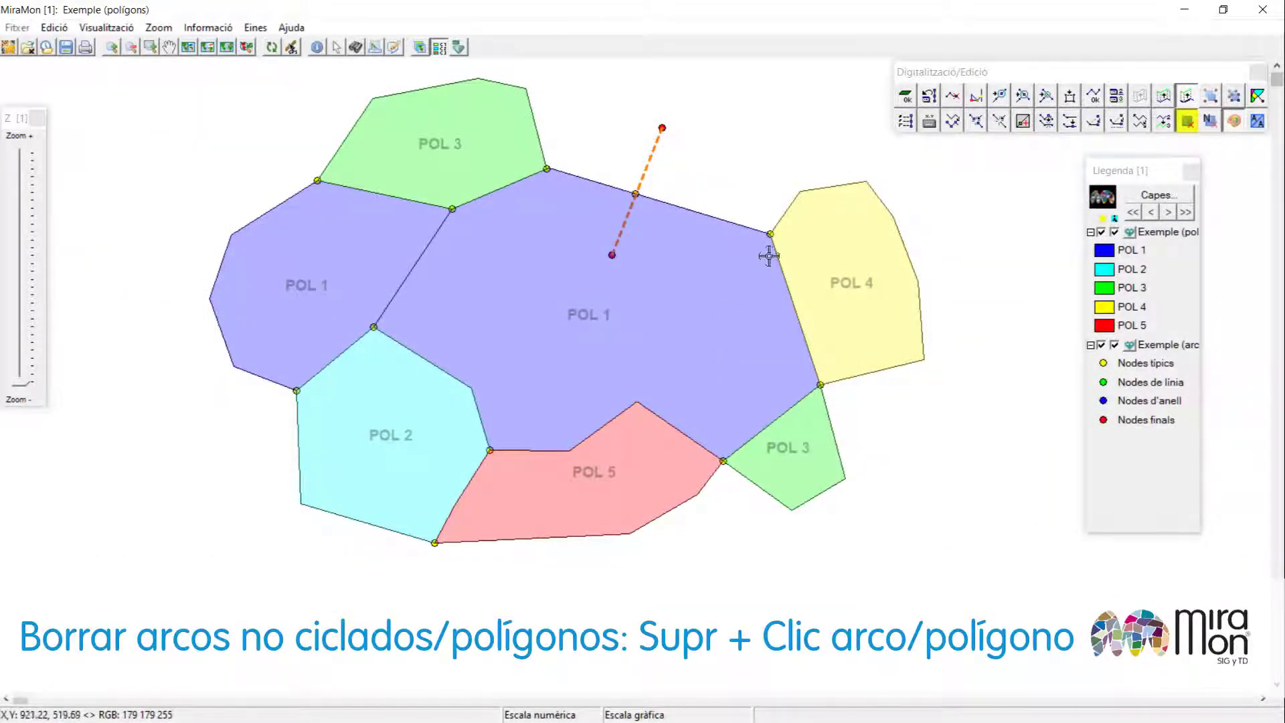
click(837, 261)
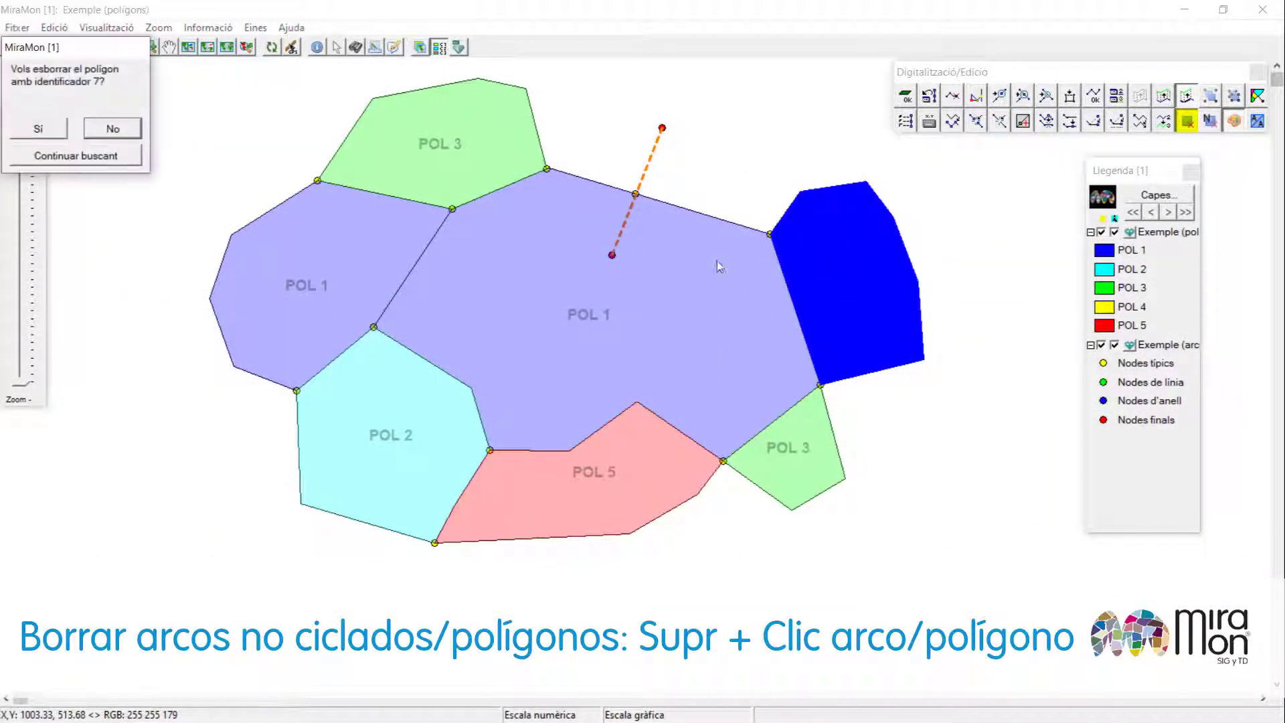
click(50, 133)
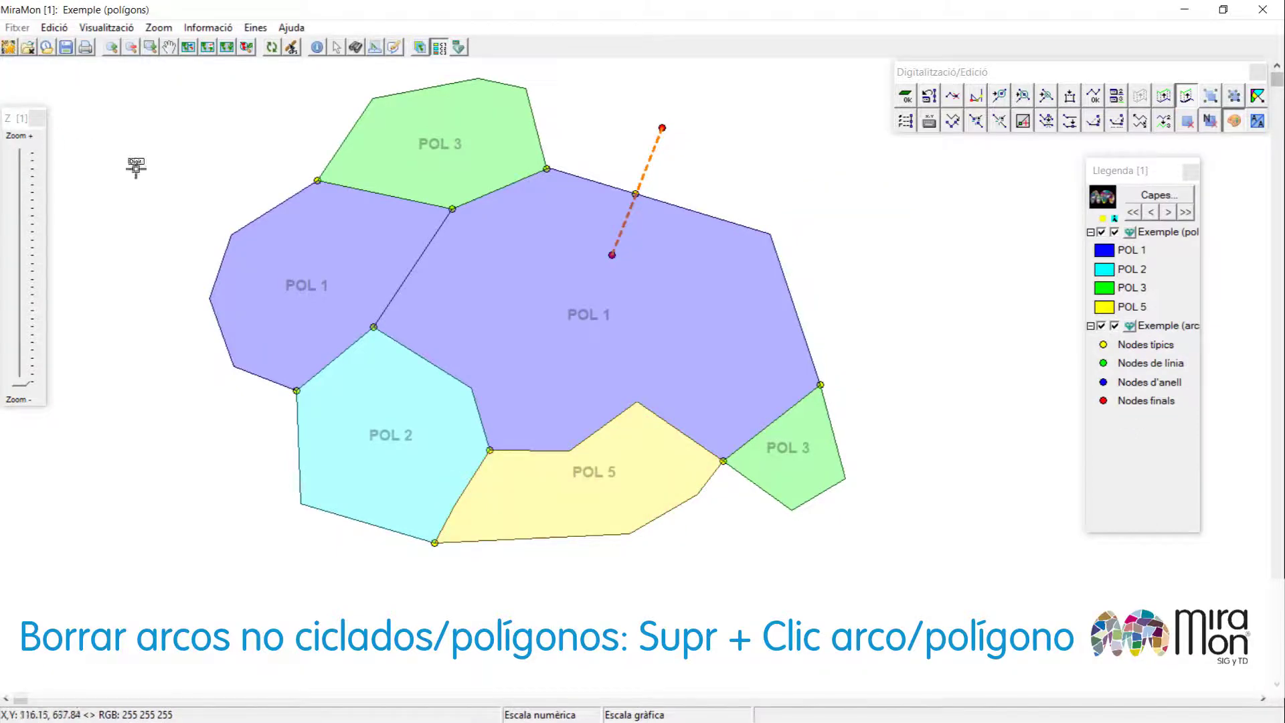
Delete the arc segment that dangles inside POL 1 from its northern boundary.
key(Delete)
click(623, 223)
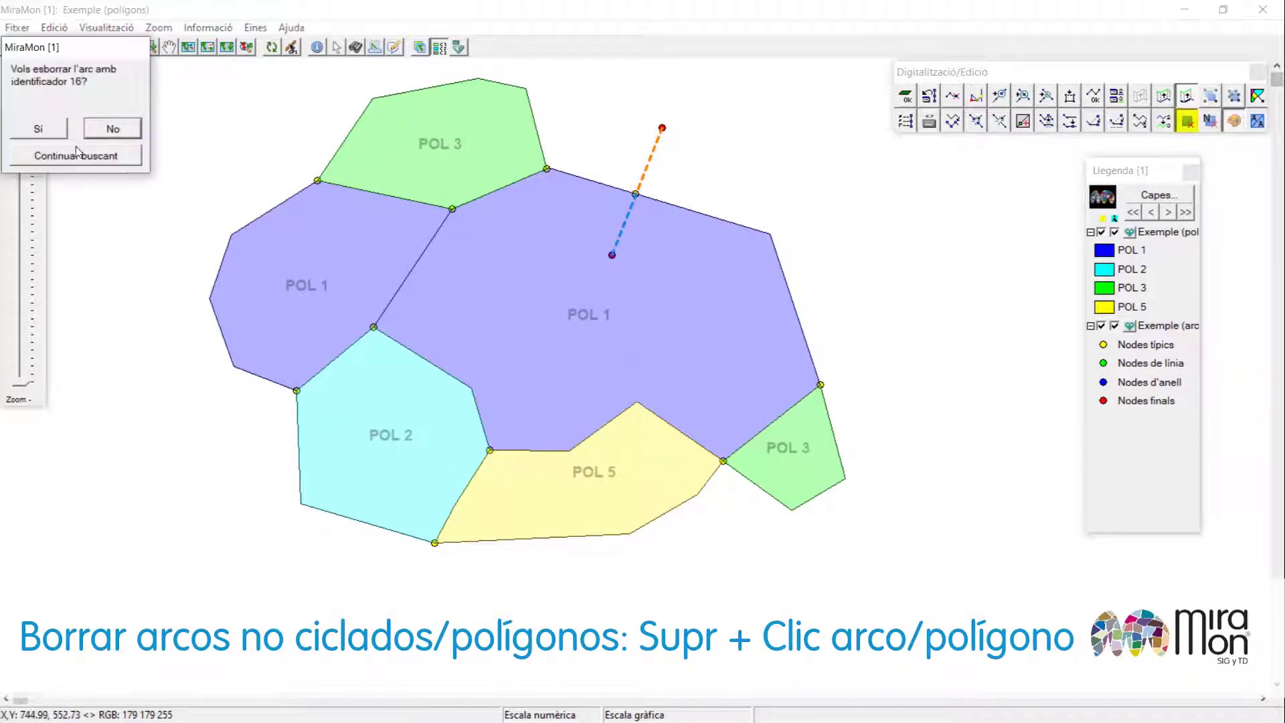
click(52, 129)
Join the large central POL 1 polygon with the western POL 1 polygon.
key(ctrl+u)
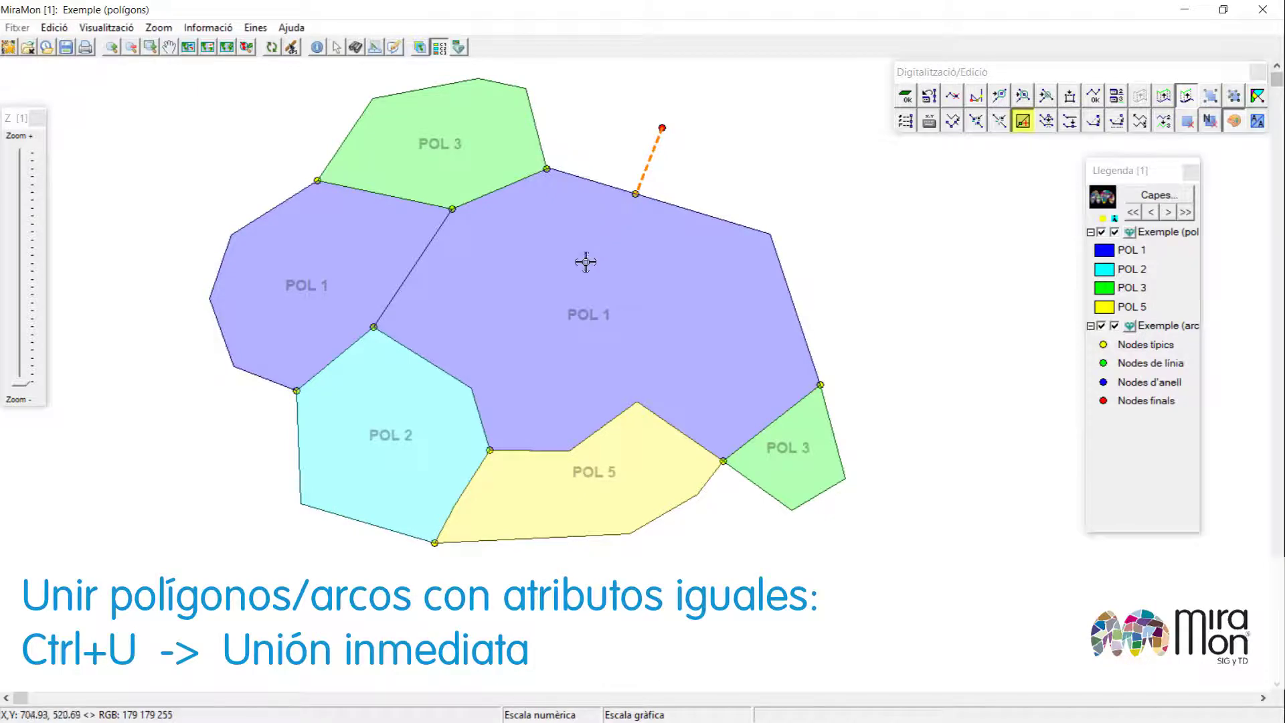
click(579, 278)
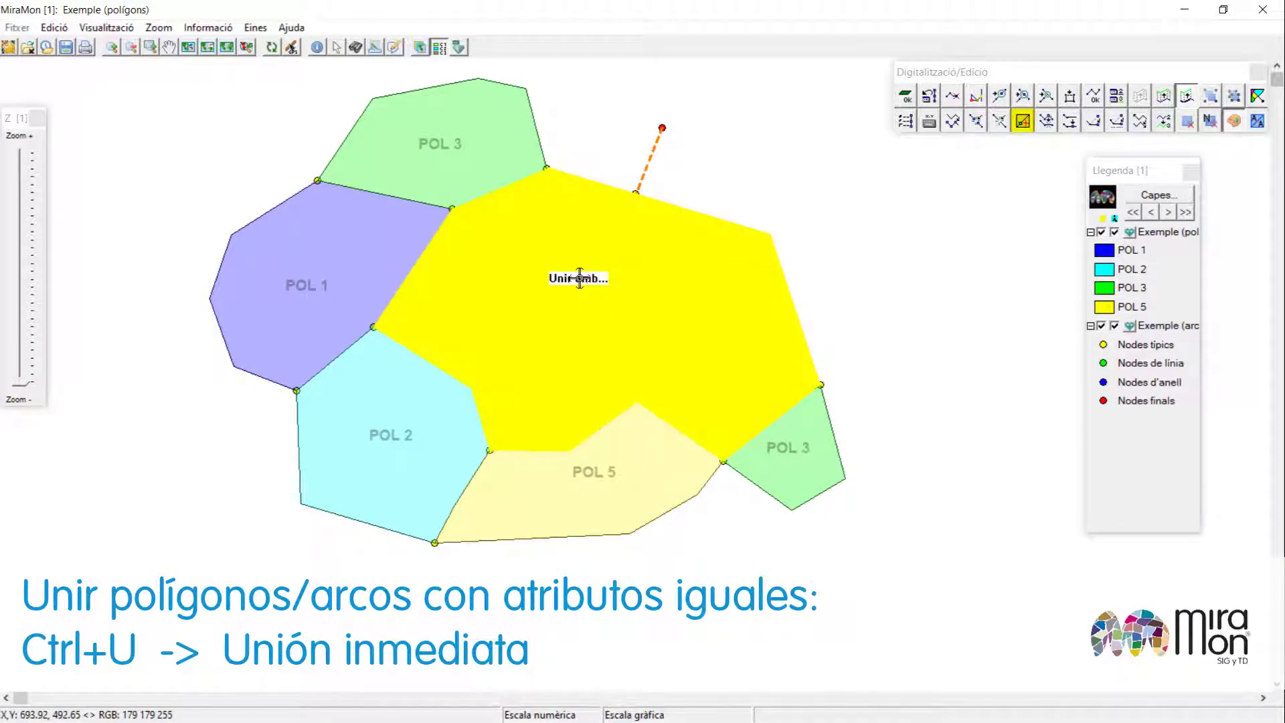
click(330, 268)
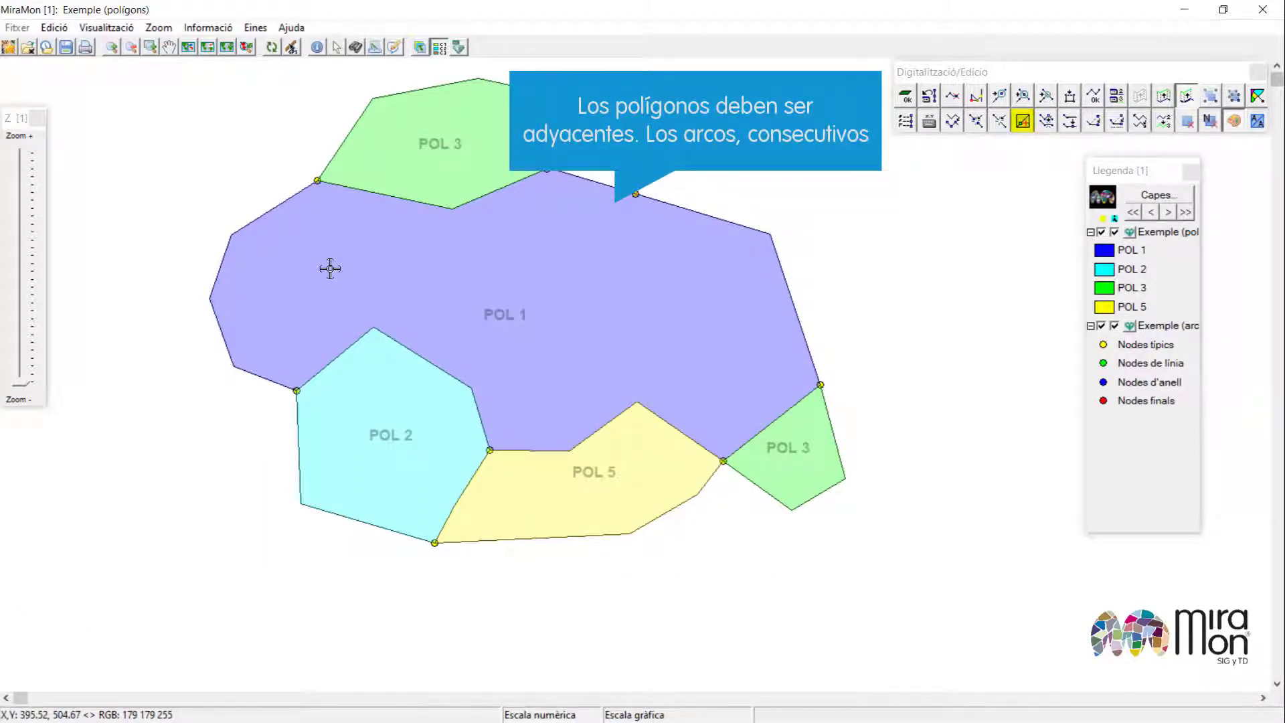
Join POL 2 with the POL 5 polygon below POL 1.
click(434, 491)
click(553, 505)
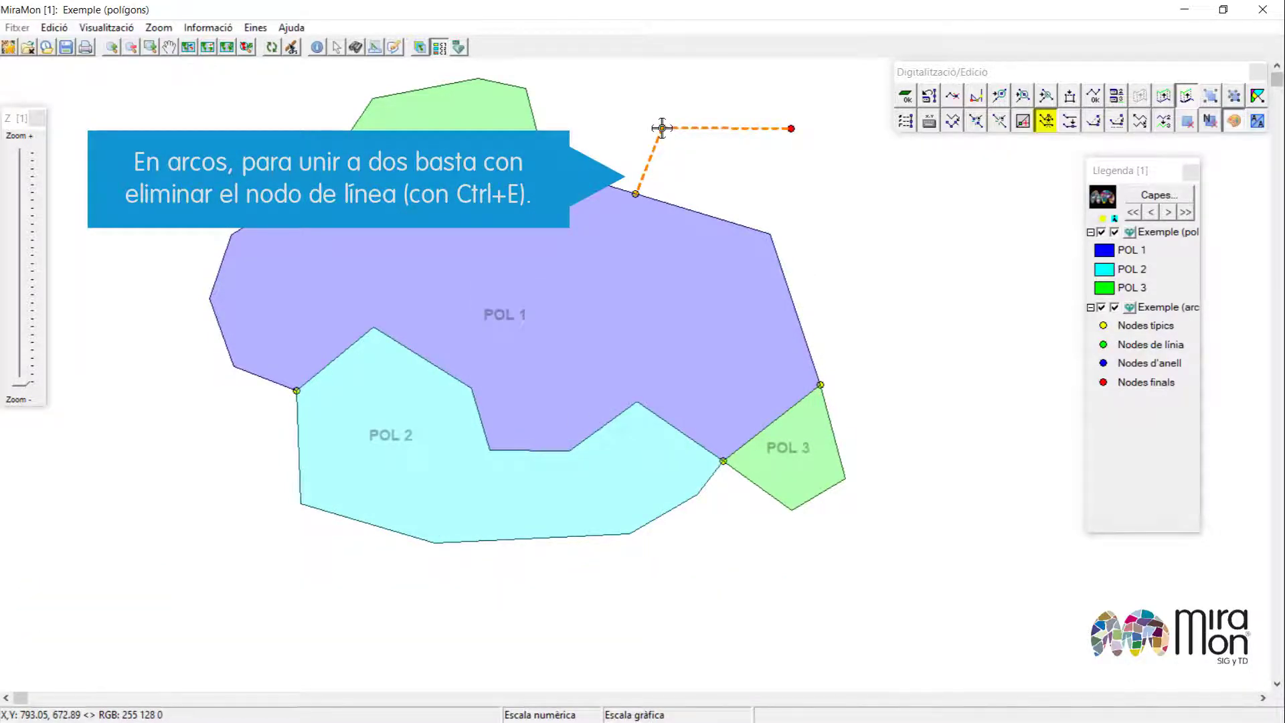
Remove the line node on the dangling arc north of POL 1, keeping either arc's attributes.
key(ctrl+e)
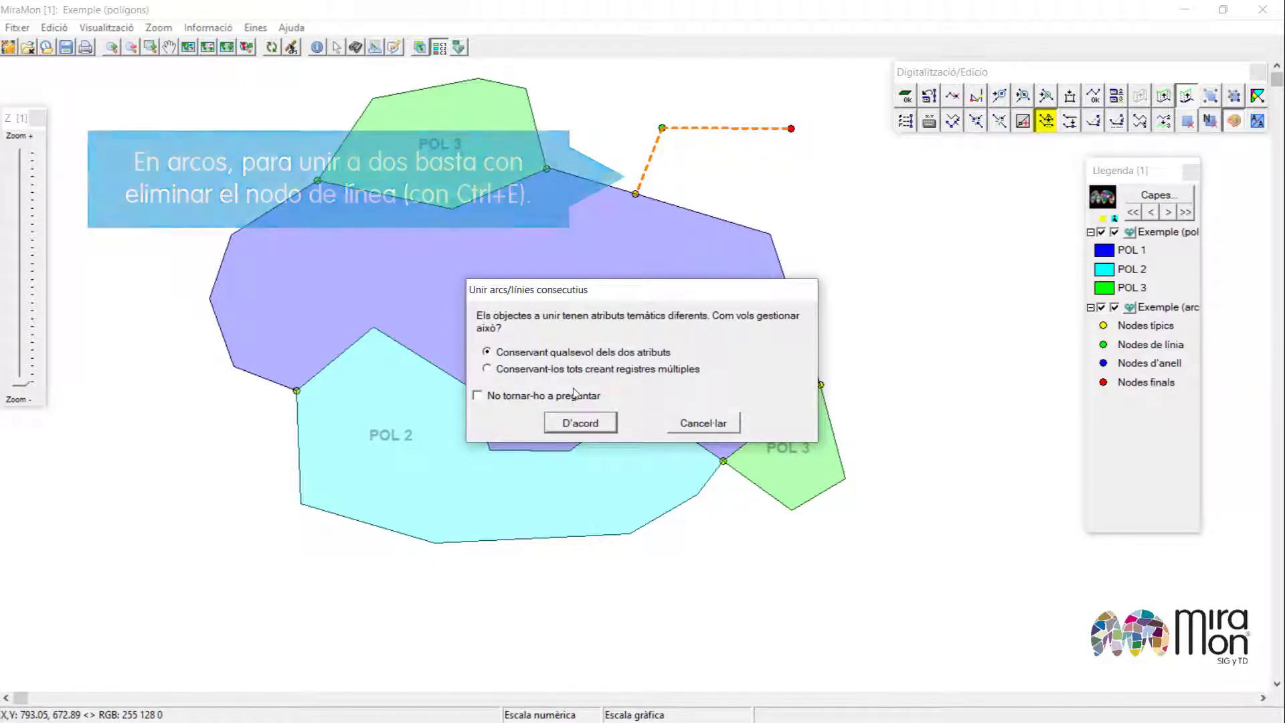
click(589, 426)
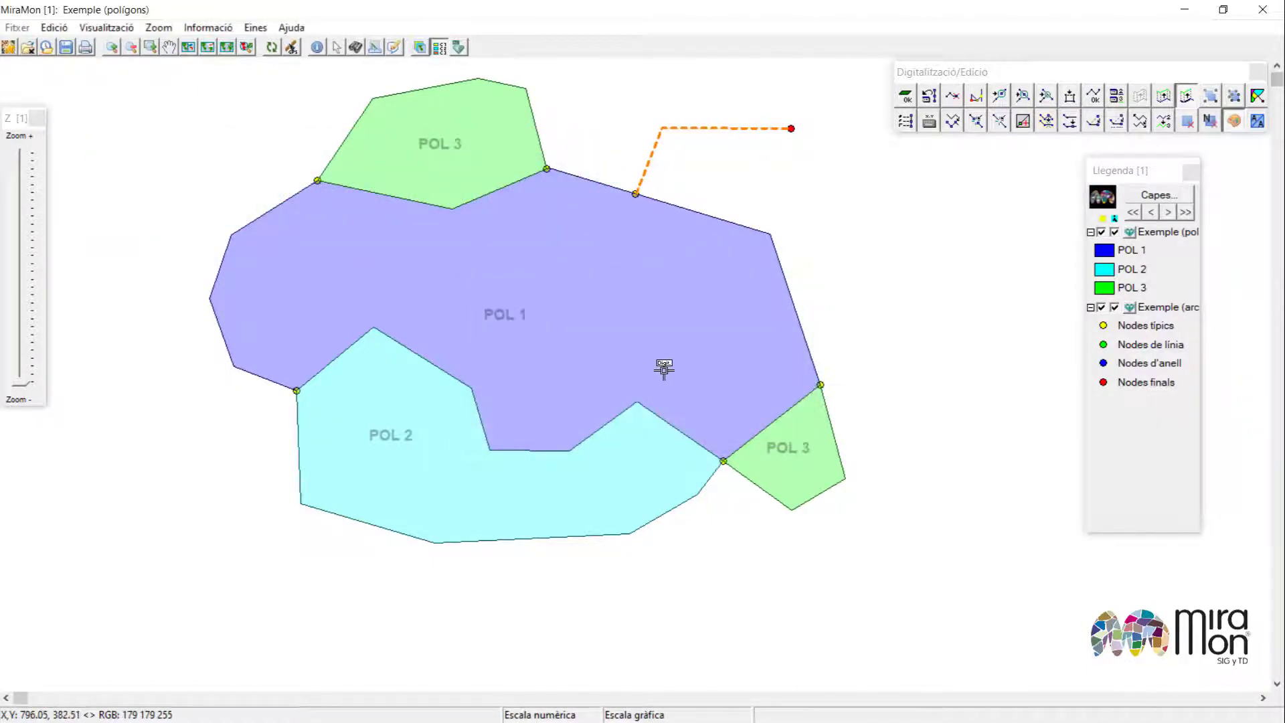
Digitize a new arc from POL 1's southern boundary to its south-east edge, splitting off a polygon.
click(637, 401)
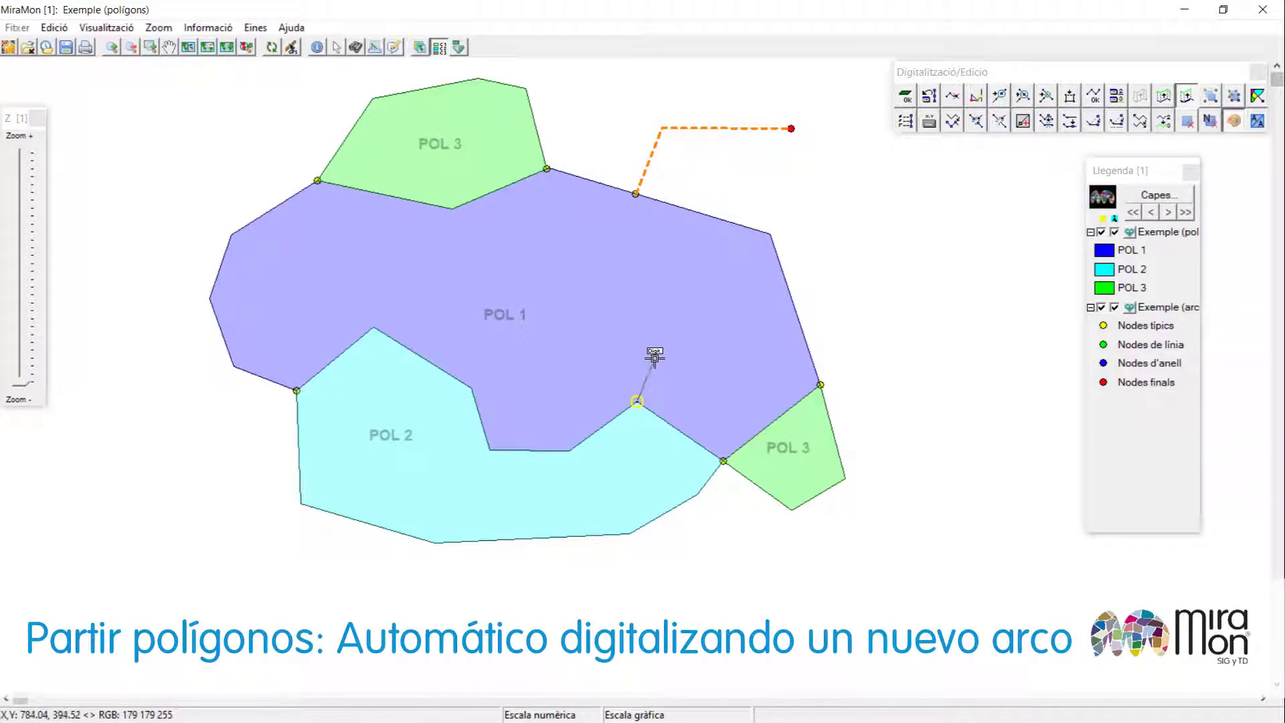
click(655, 354)
click(729, 343)
click(777, 416)
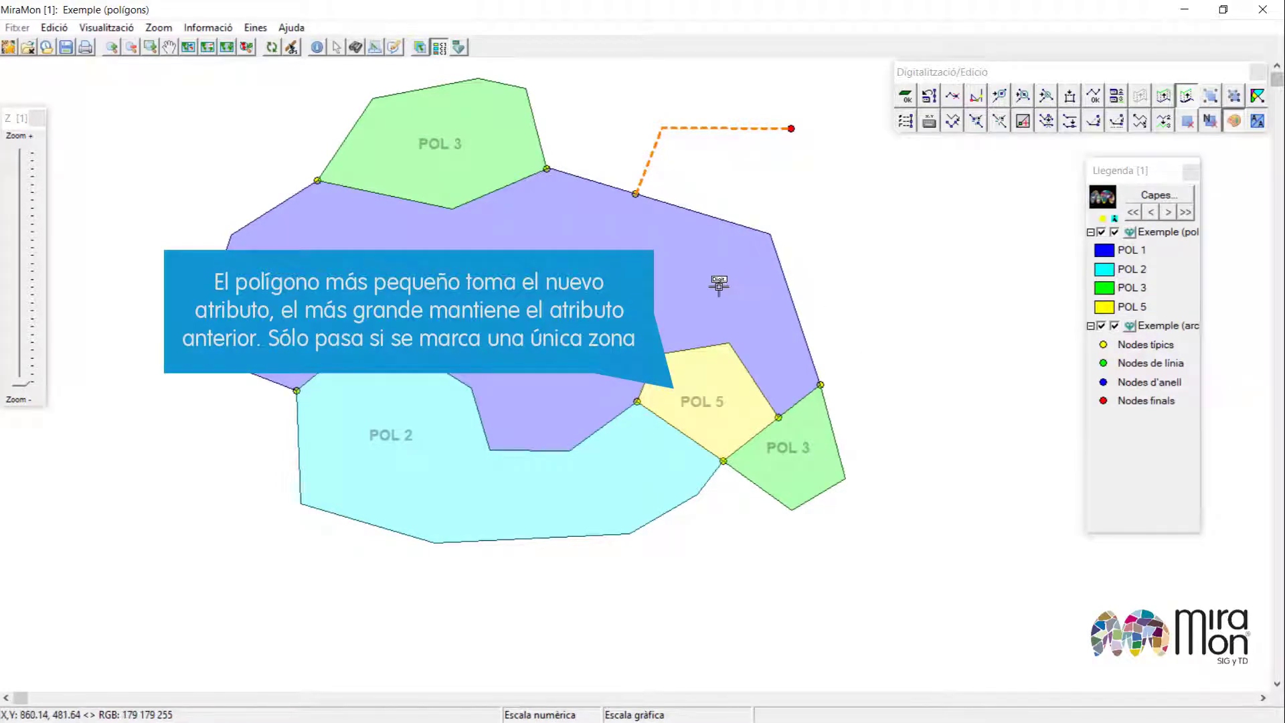
Digitize an arc across POL 2 to its southern edge and give the new polygon the attribute POL 5.
click(569, 450)
click(644, 523)
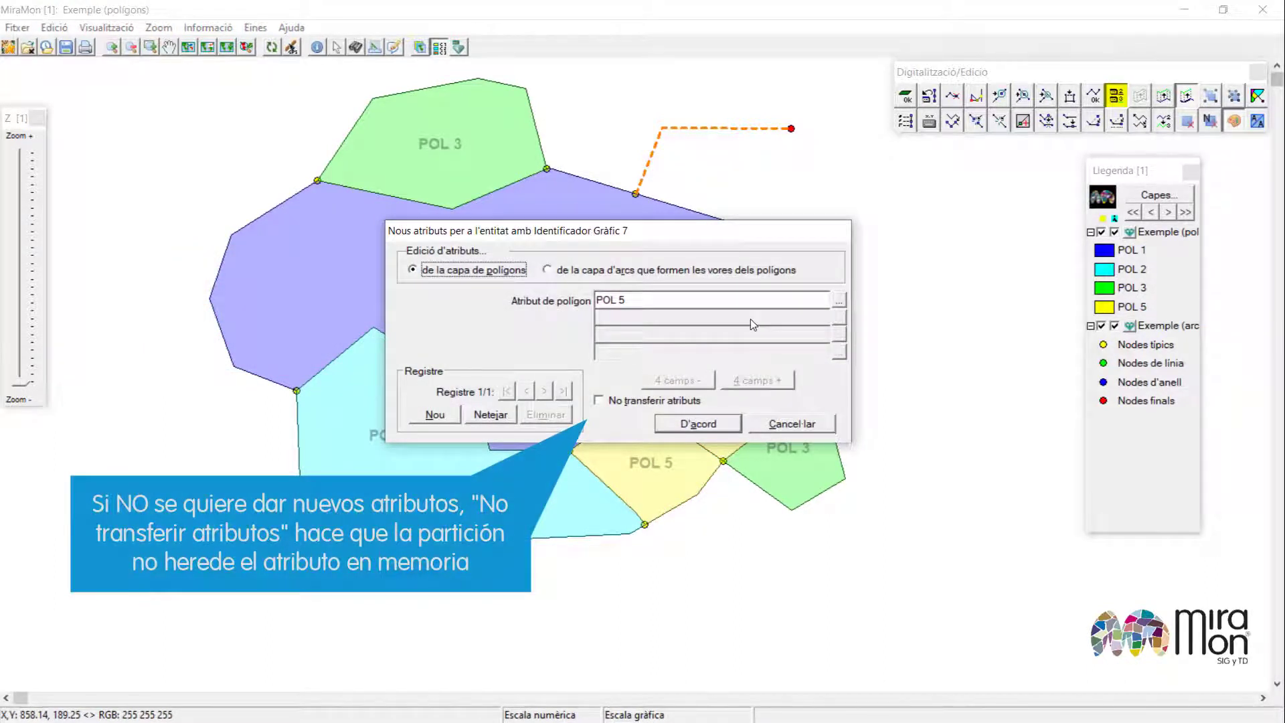
click(634, 407)
click(695, 425)
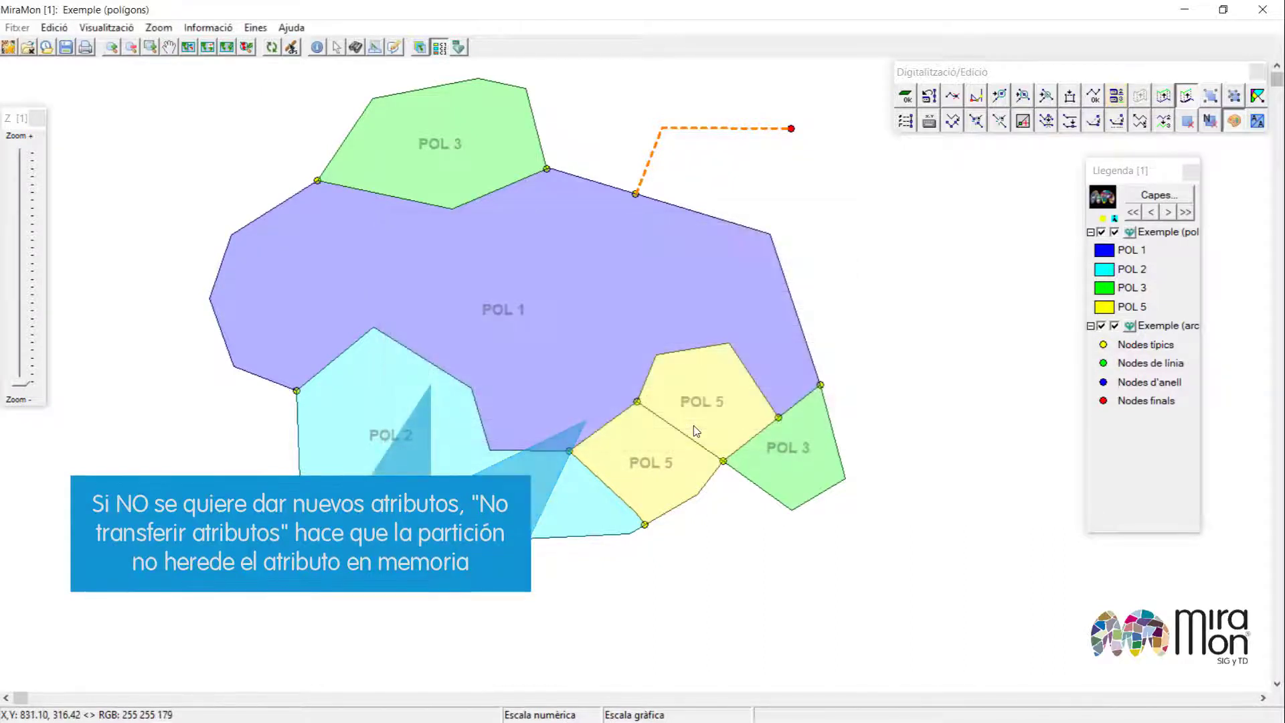
Digitize an arc bulging into POL 1 from POL 2's northern node, splitting a polygon without transferring attributes.
click(374, 328)
click(363, 288)
click(395, 269)
click(439, 266)
click(508, 293)
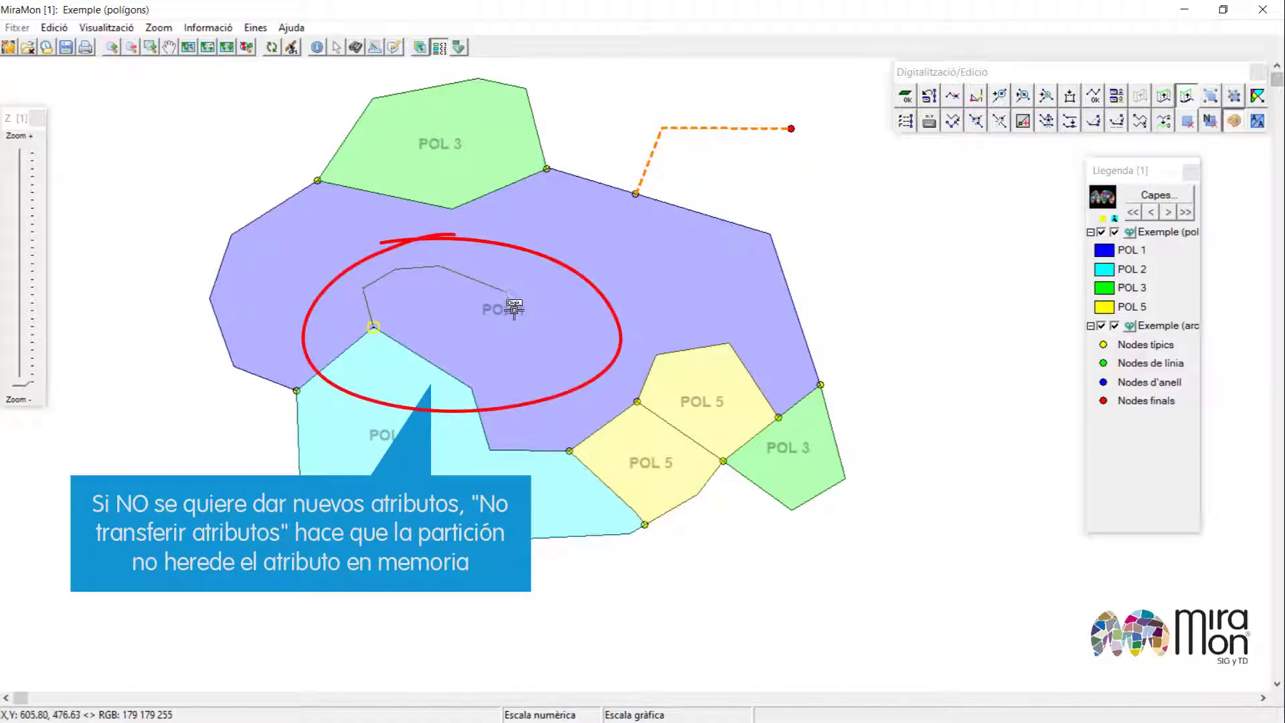
click(518, 326)
click(517, 371)
click(472, 387)
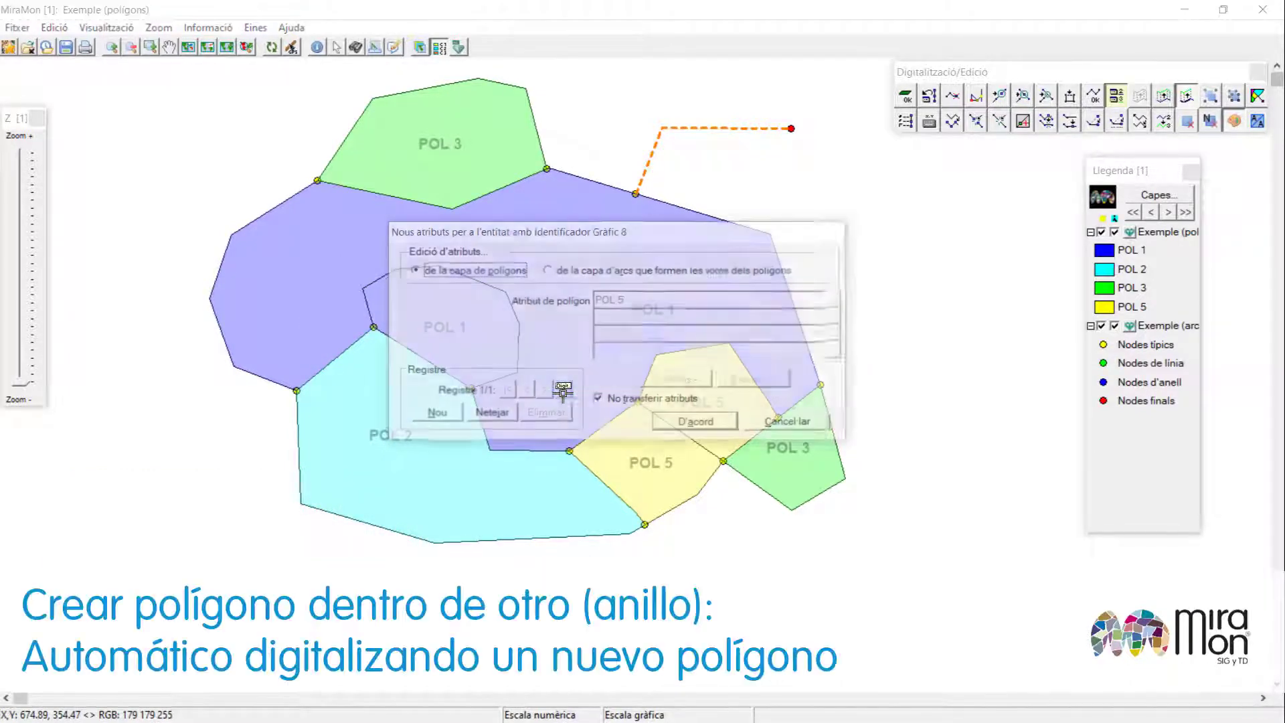
click(627, 402)
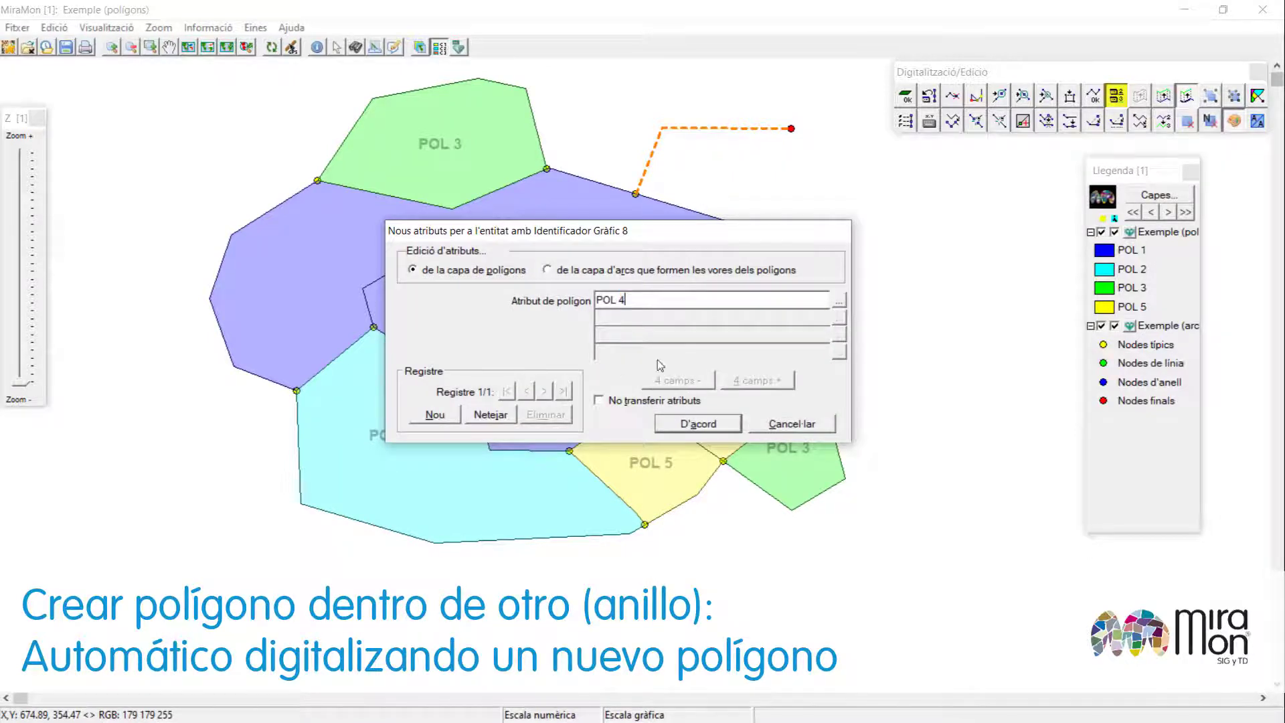
click(695, 424)
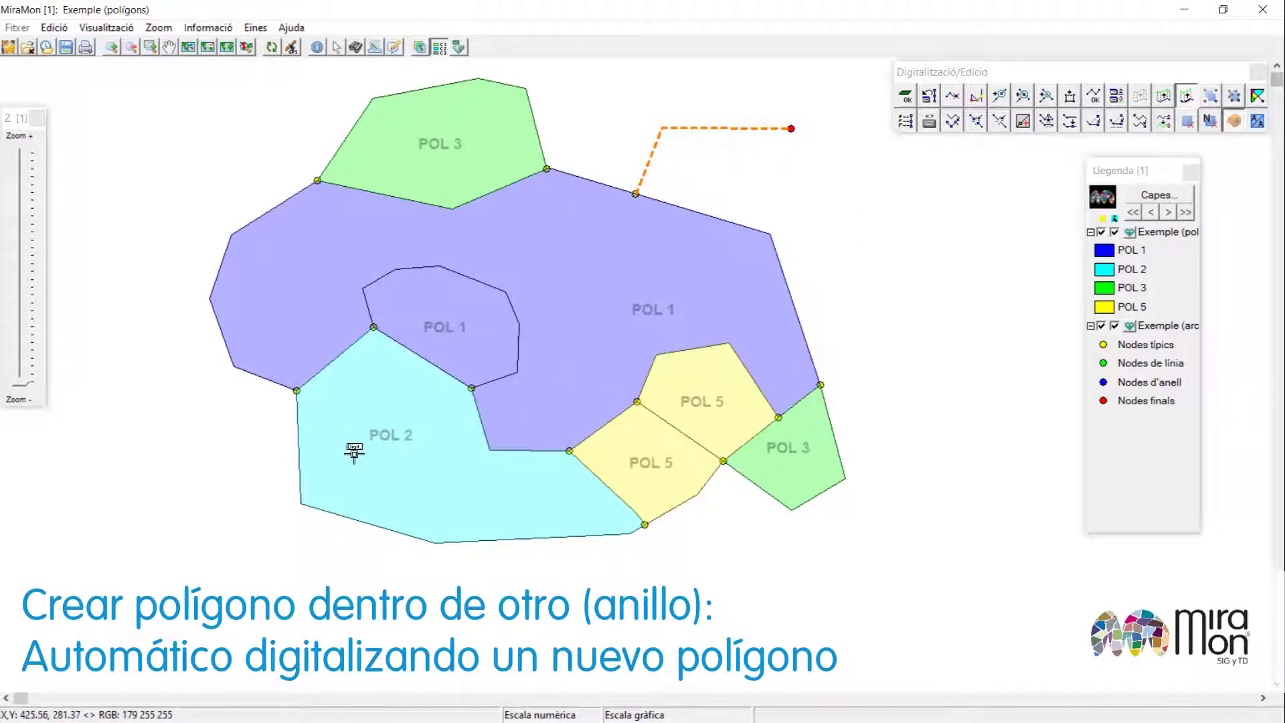
Digitize and close a ring polygon inside POL 2.
click(354, 455)
click(385, 486)
click(421, 468)
click(447, 439)
click(416, 402)
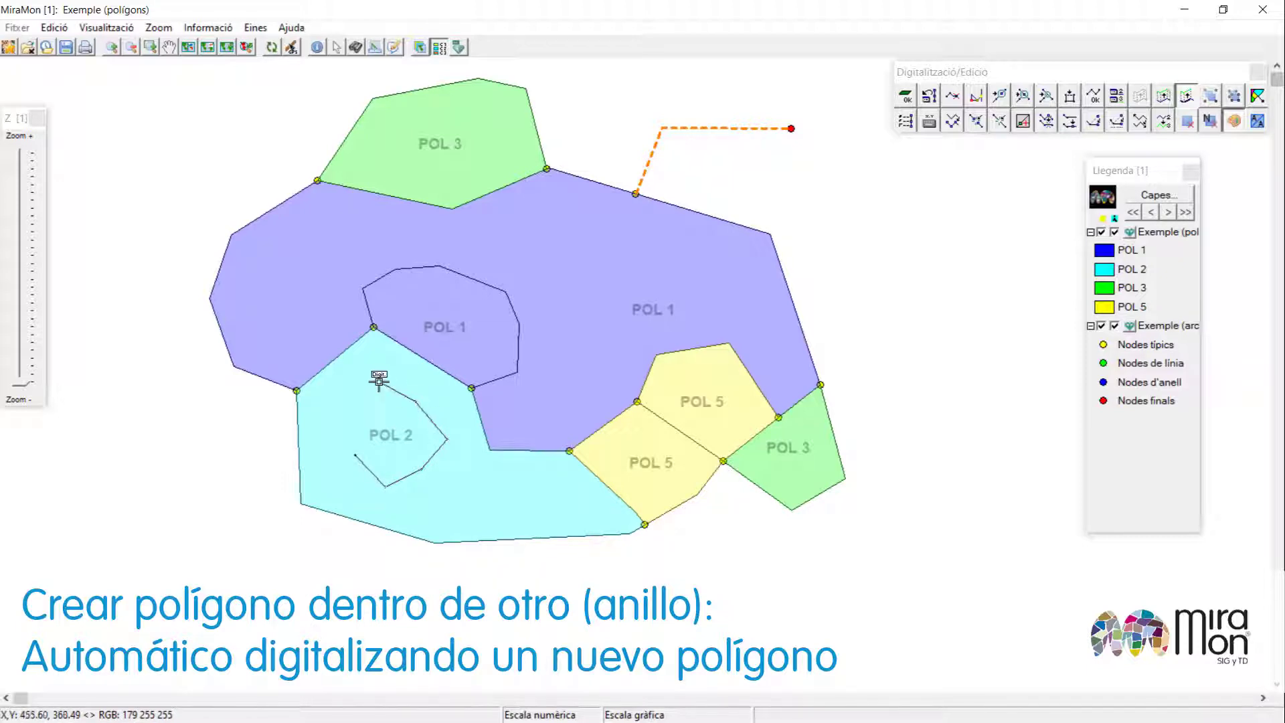
click(374, 381)
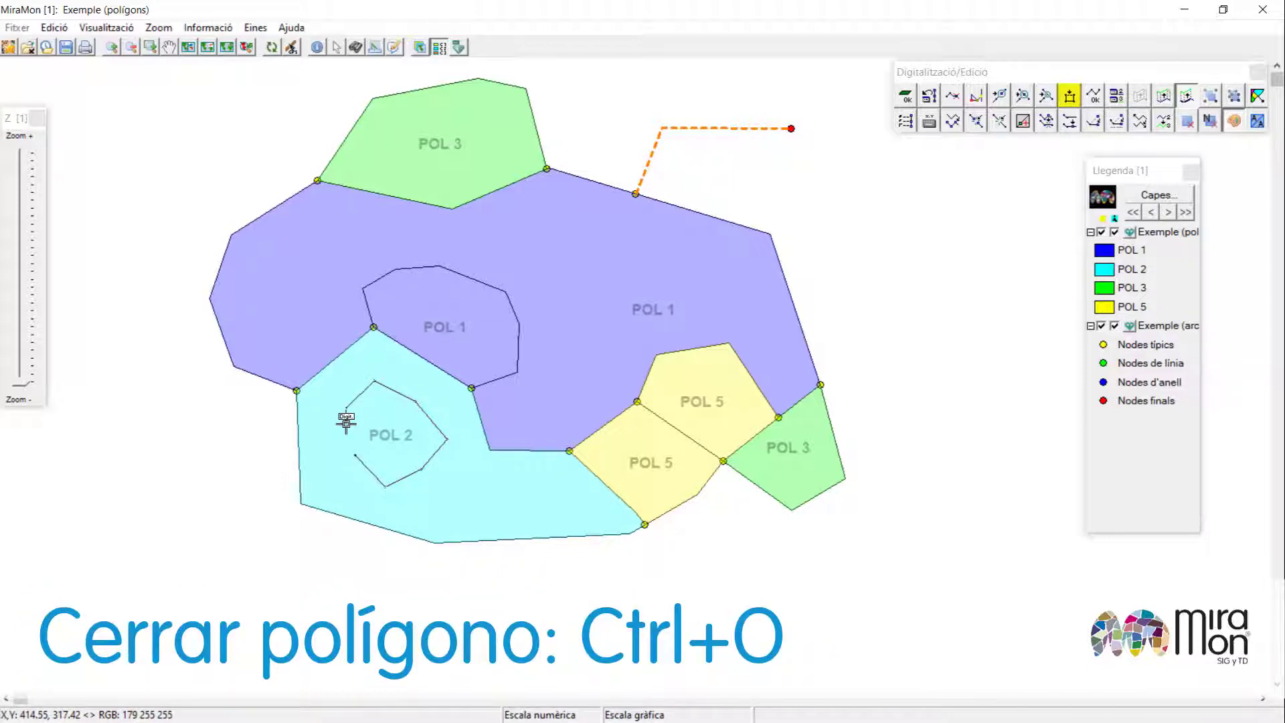
key(ctrl+o)
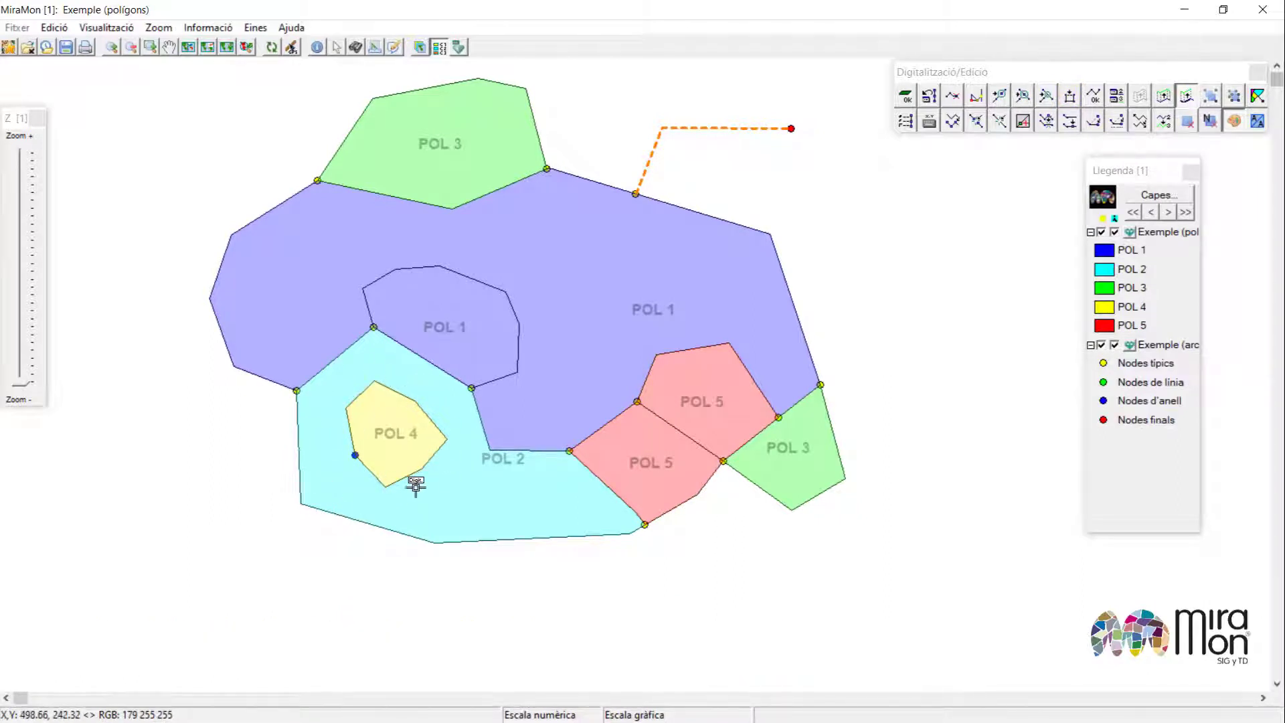
Delete the ring polygon inside POL 2 to create a hole.
click(389, 447)
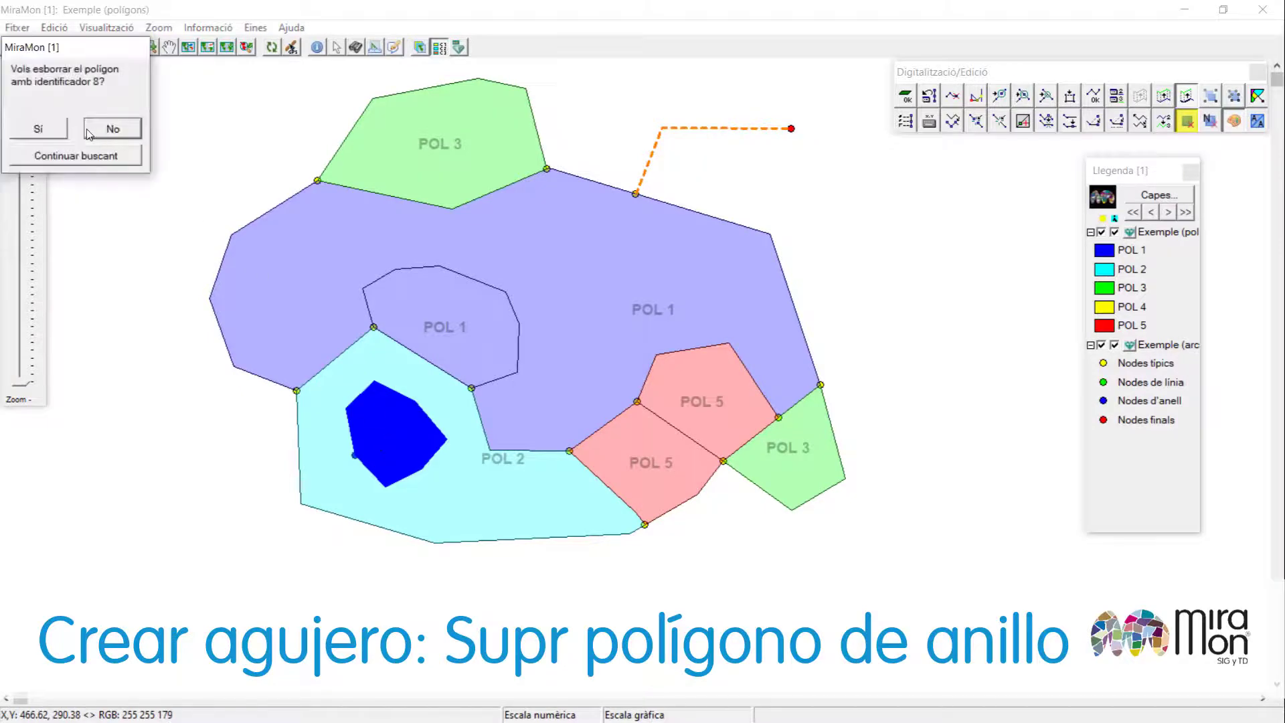
click(54, 135)
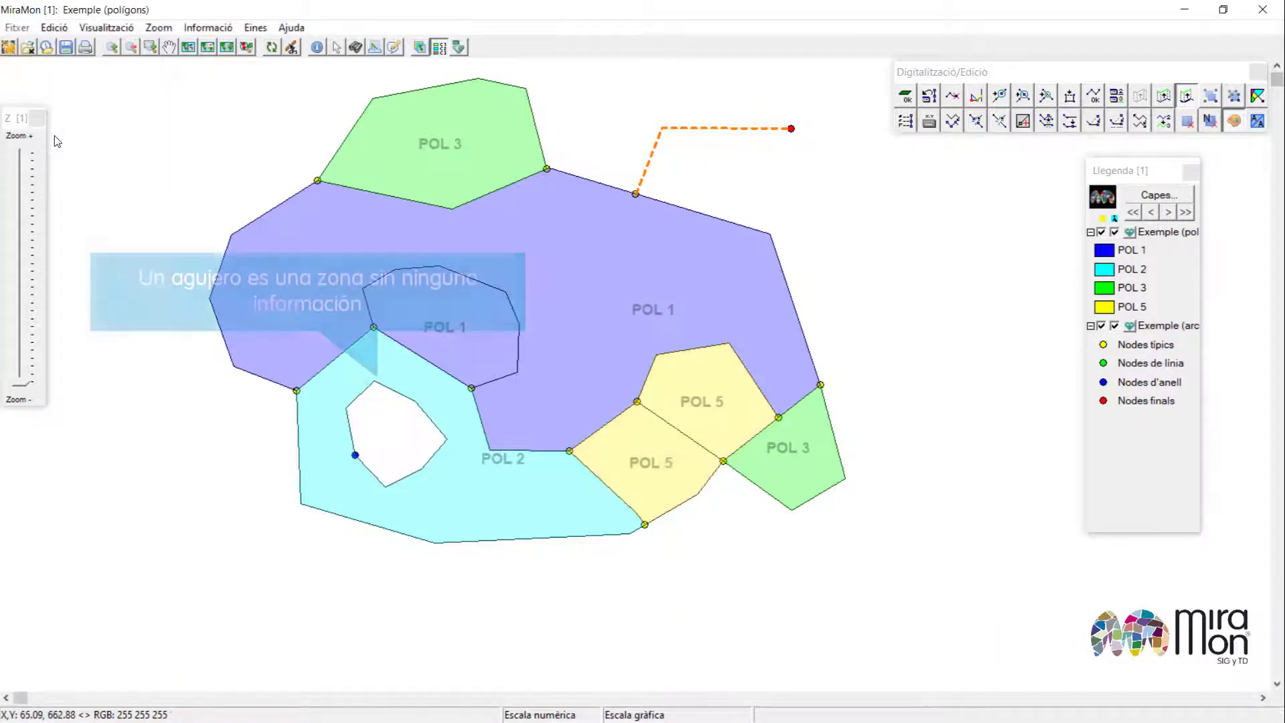
Fill the hole inside POL 2 with a new polygon.
key(Delete)
click(384, 442)
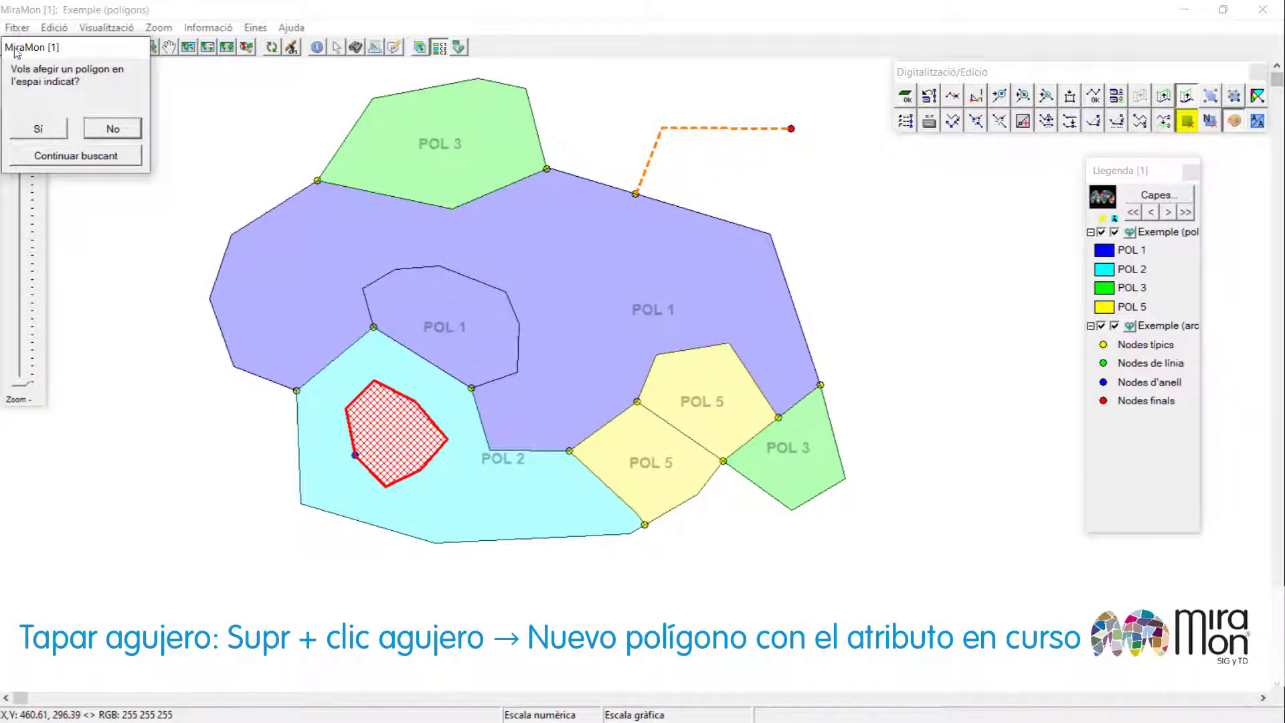
drag(40, 56, 545, 292)
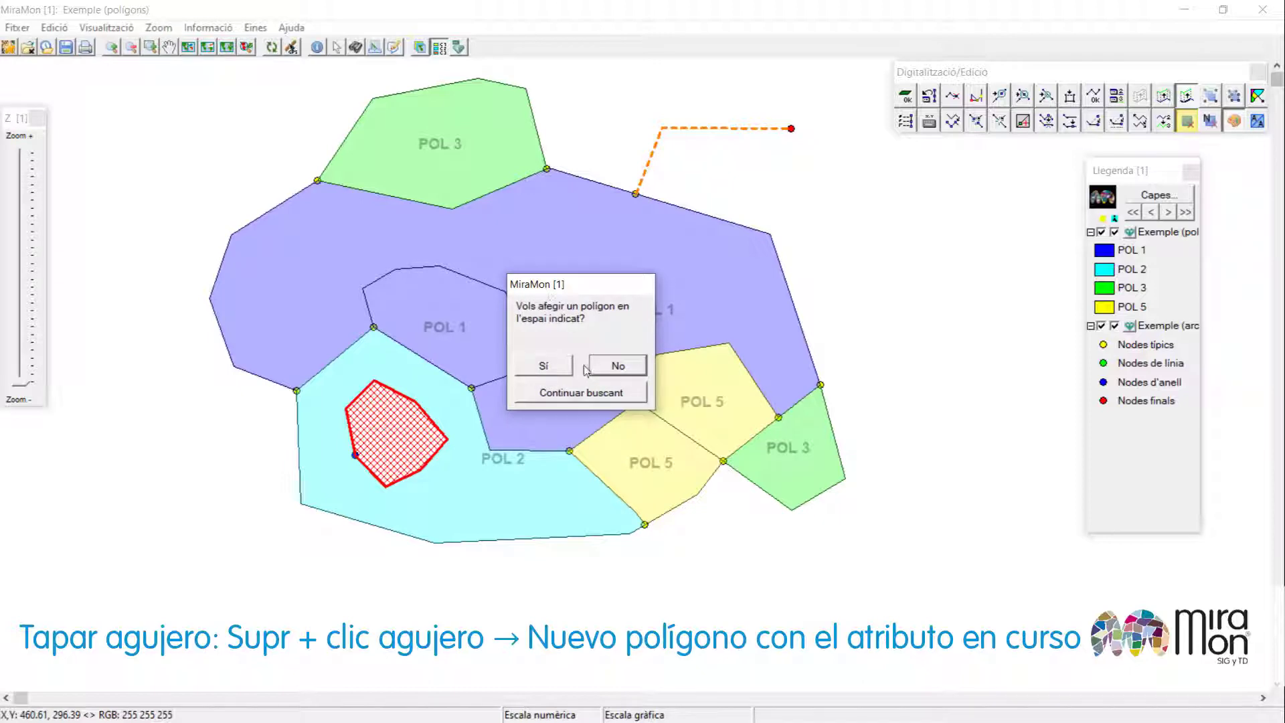
click(558, 365)
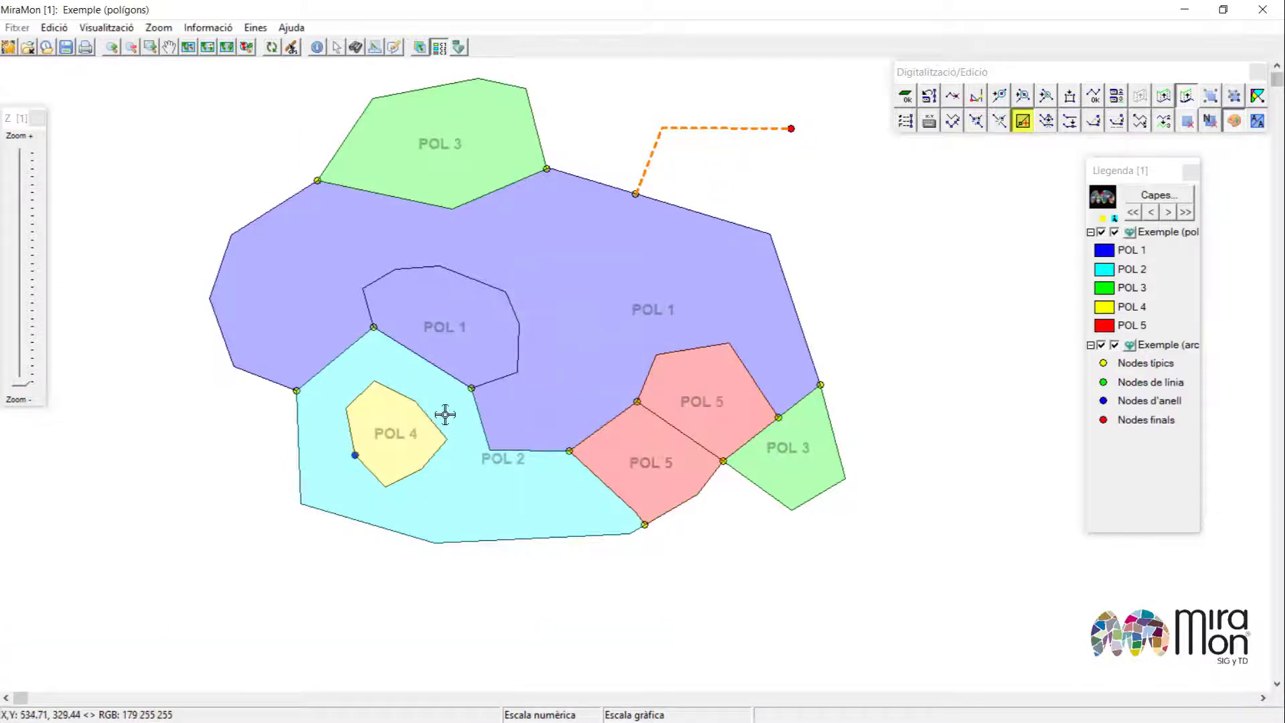
Join POL 2 with the polygon inside it, keeping the first polygon's attributes.
click(456, 483)
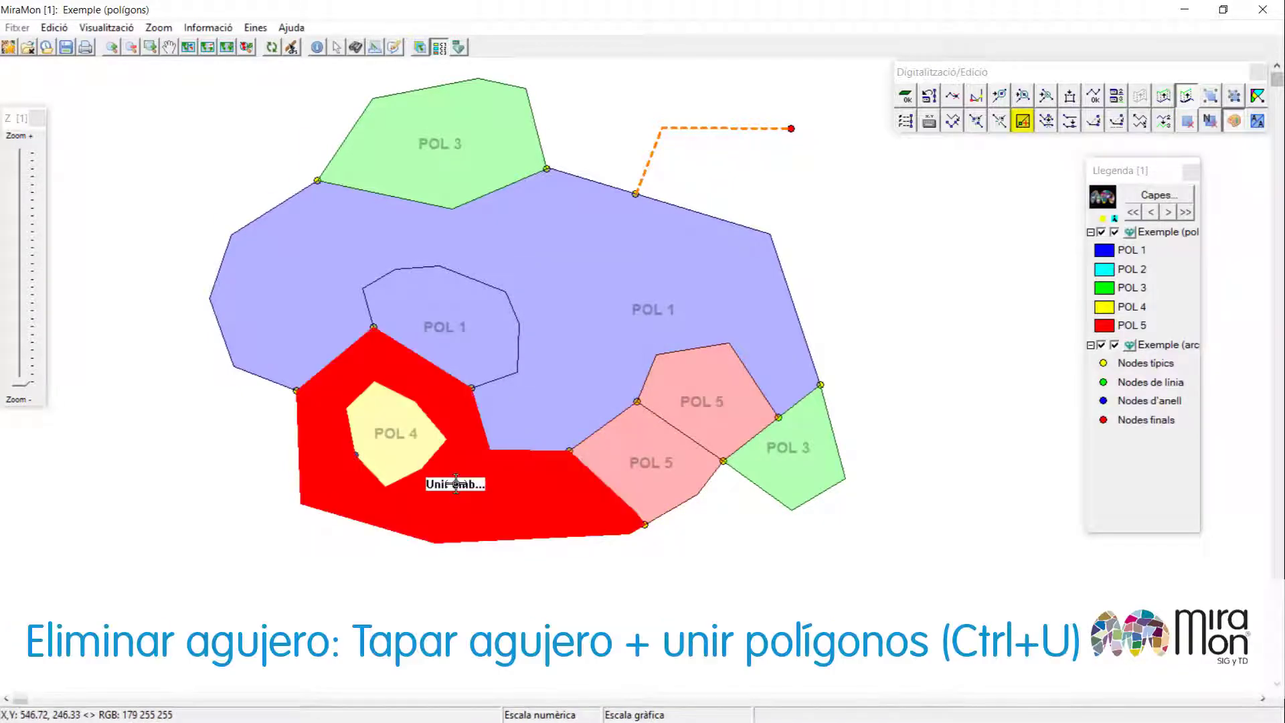
click(407, 434)
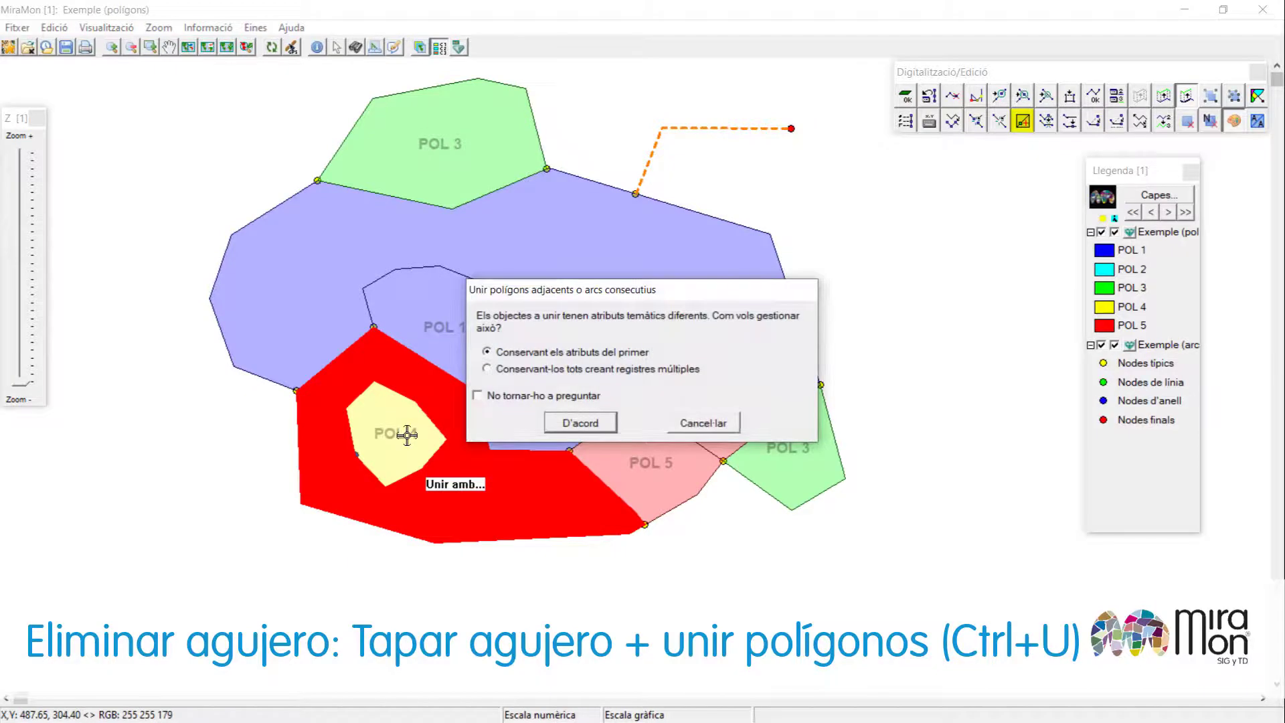
click(580, 422)
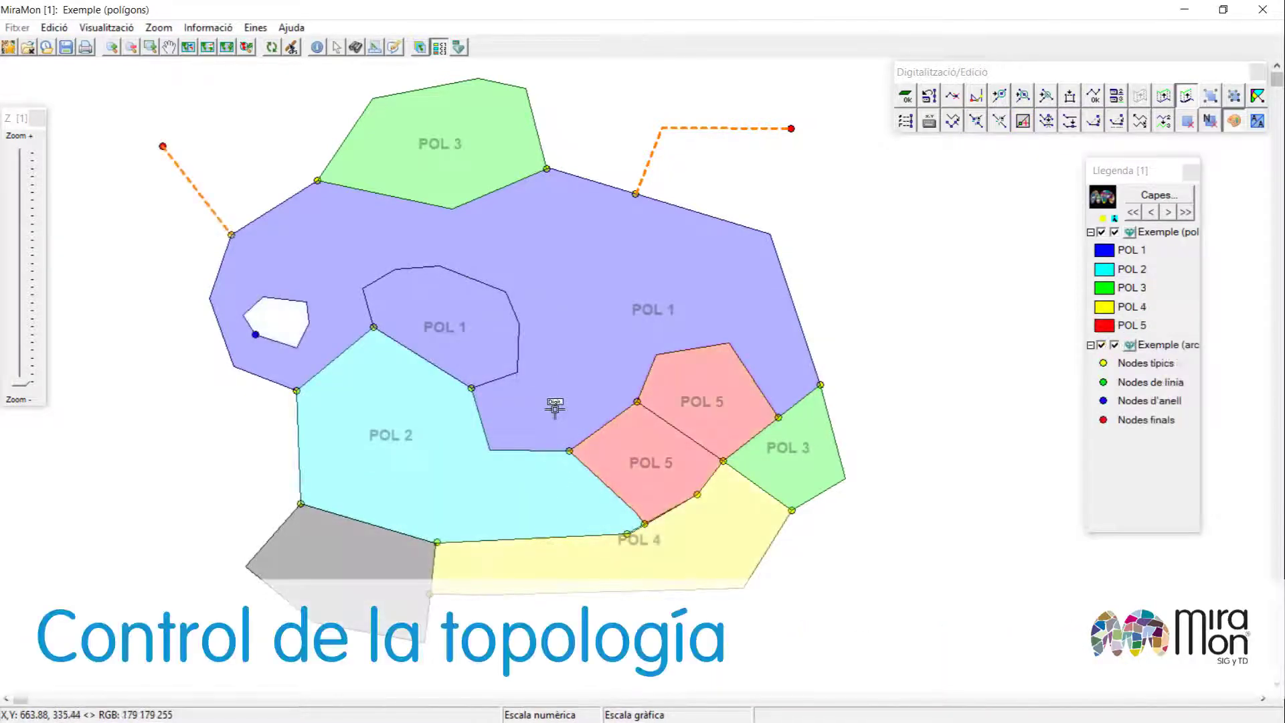
Open the list of arcs not linked to polygons and delete the first unlinked arc, ARC 3.
key(ctrl+n)
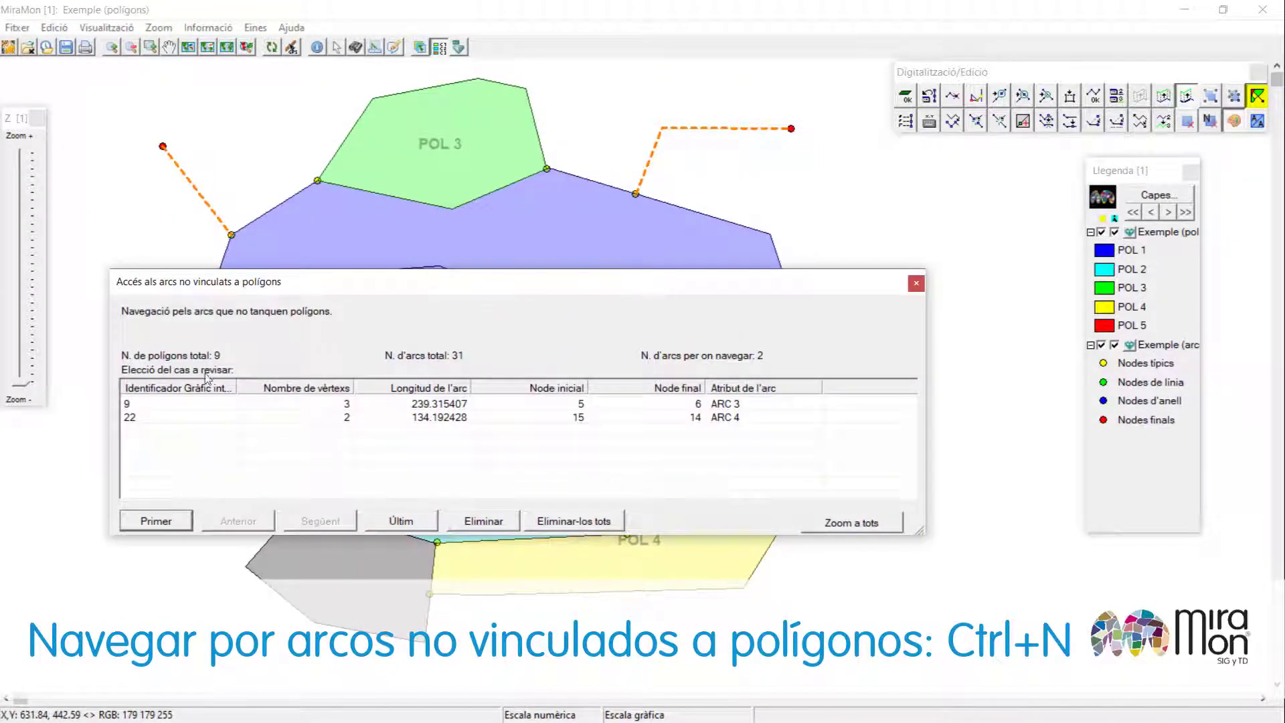
click(344, 404)
drag(370, 299, 639, 420)
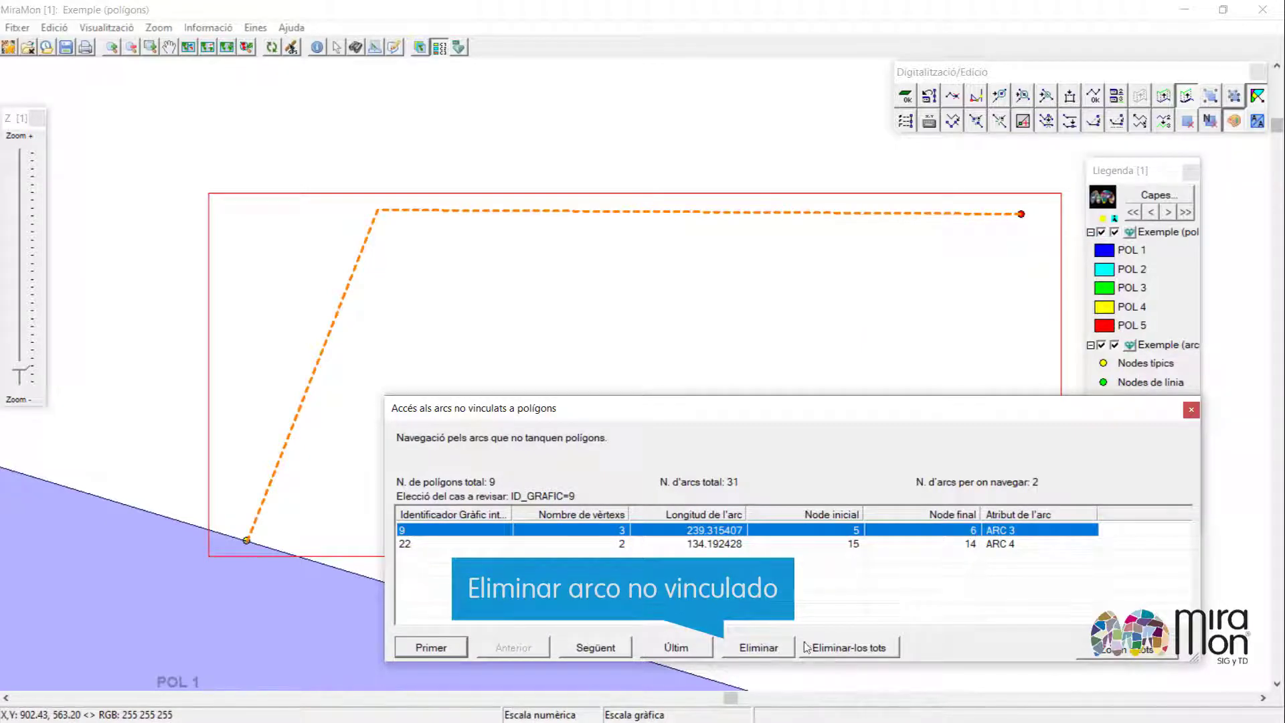
click(758, 647)
click(638, 424)
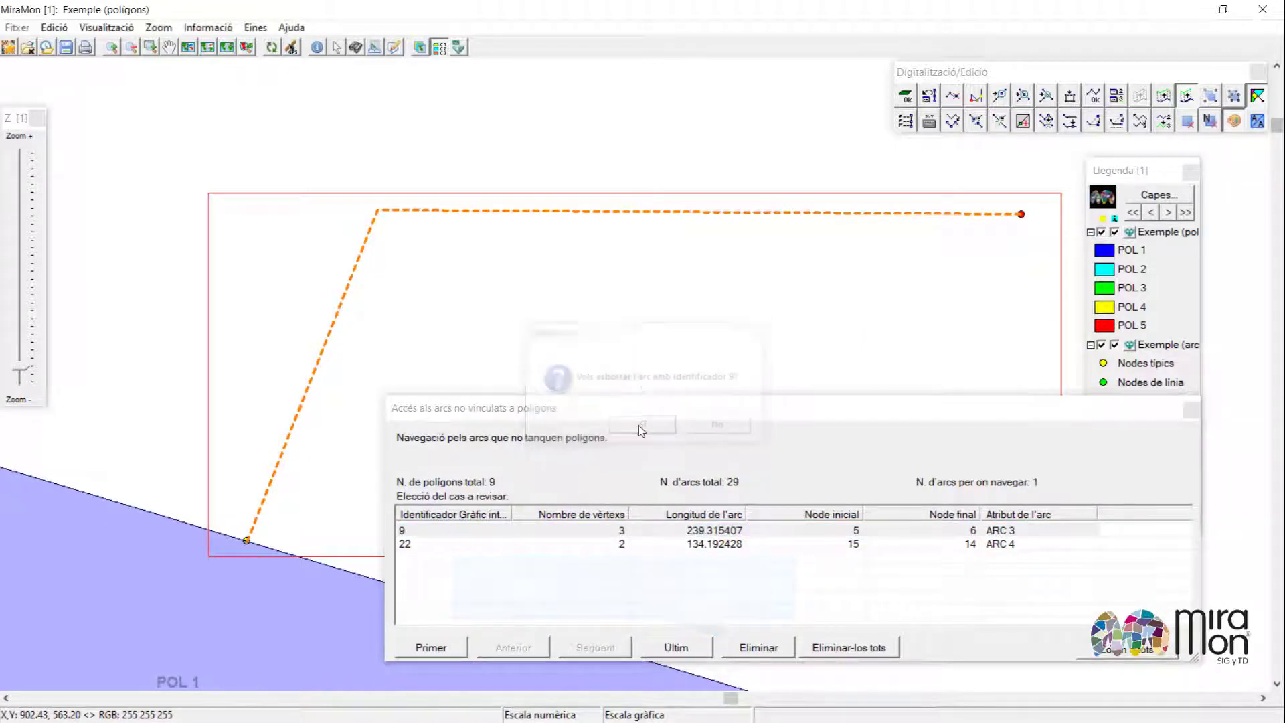
Close a new polygon by digitizing an arc from the remaining loose arc's end node to the node on POL 1's edge.
click(701, 533)
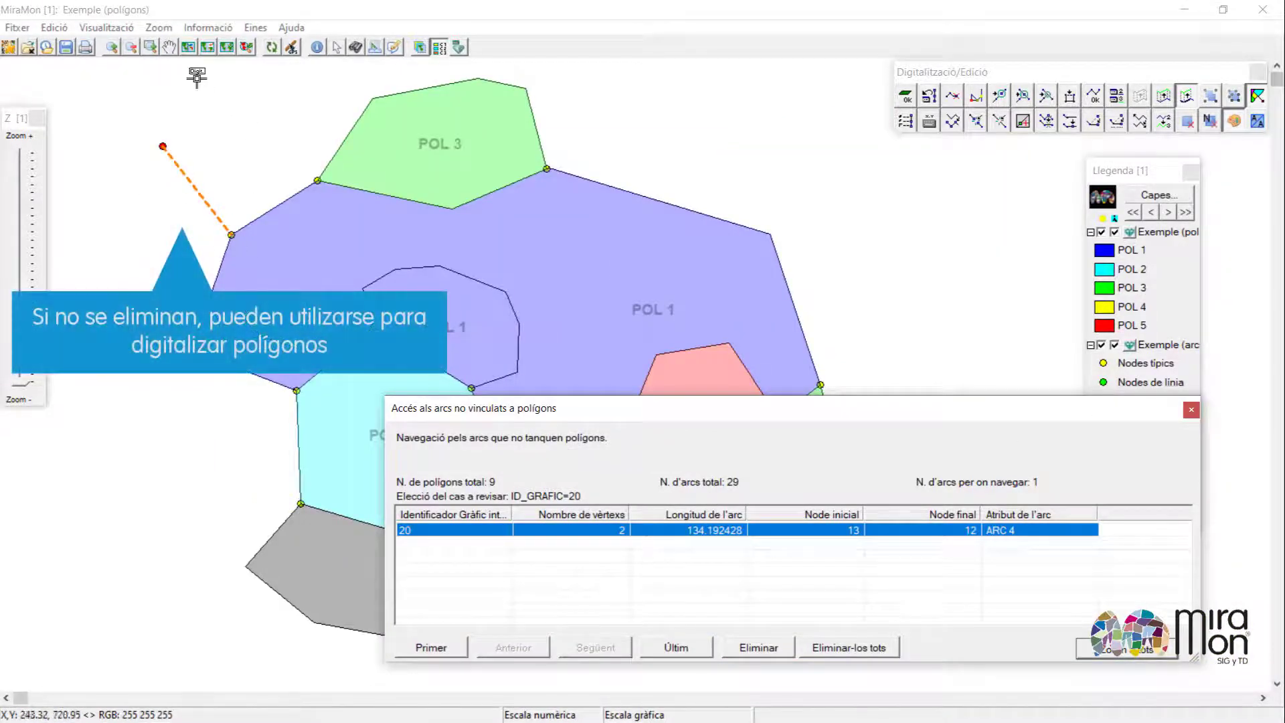
click(221, 116)
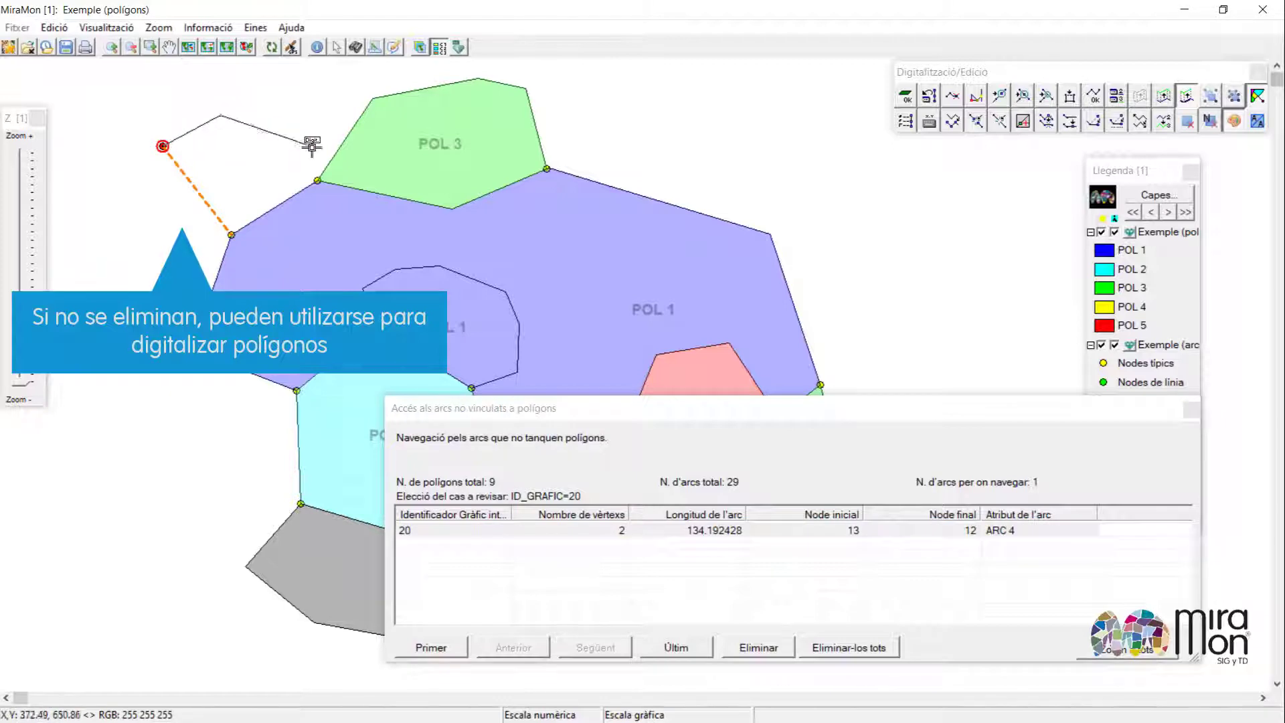
click(317, 180)
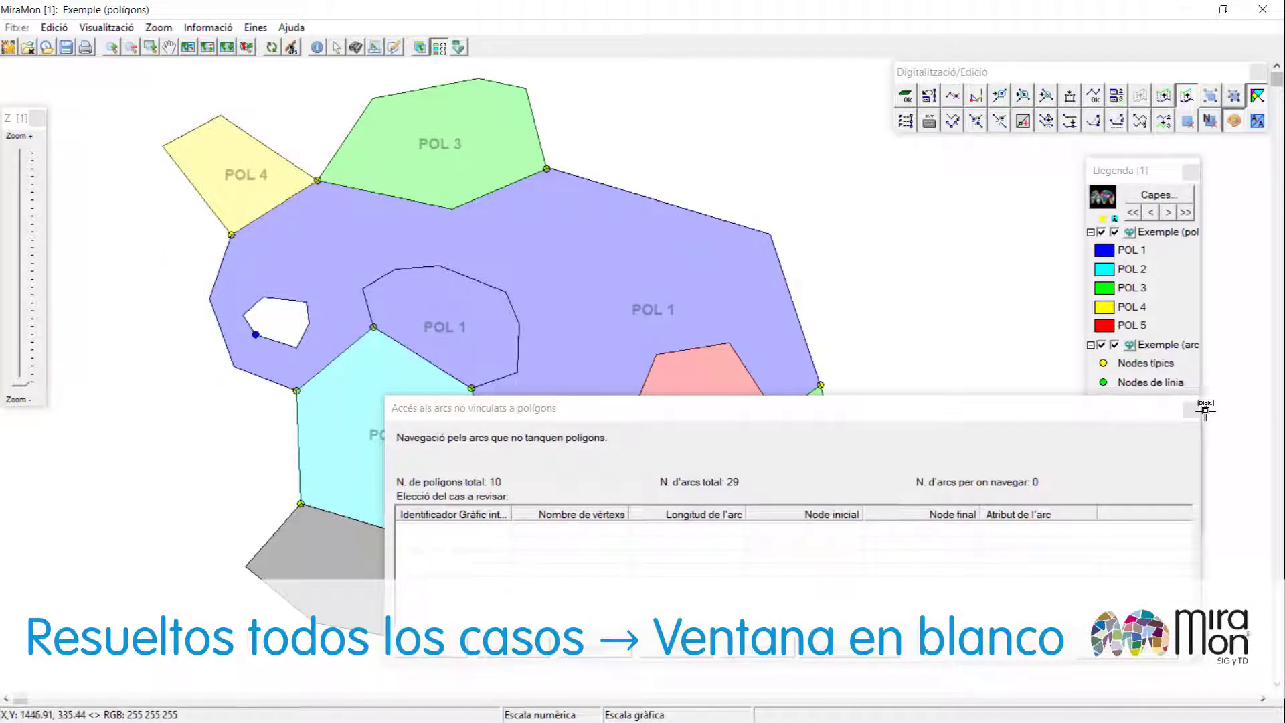
click(1192, 409)
Open the neighbouring-polygons topology check and join the two adjacent POL 5 polygons.
key(ctrl+v)
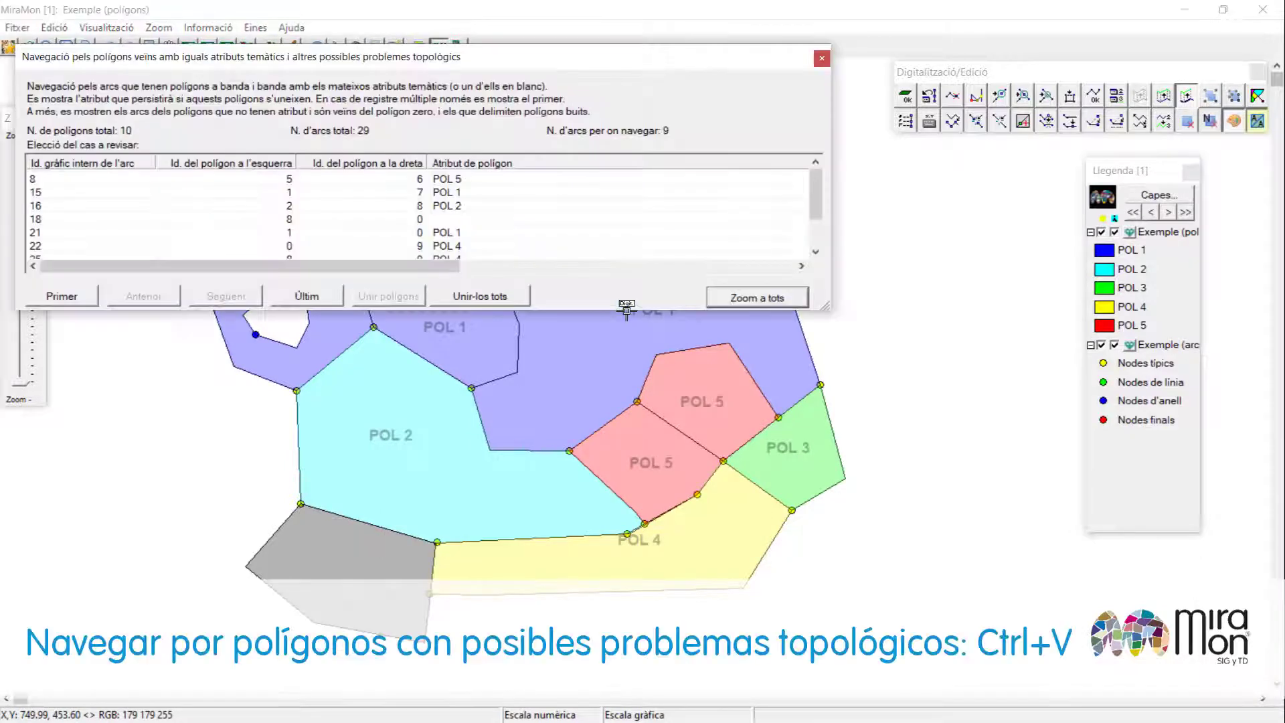
drag(361, 64, 523, 81)
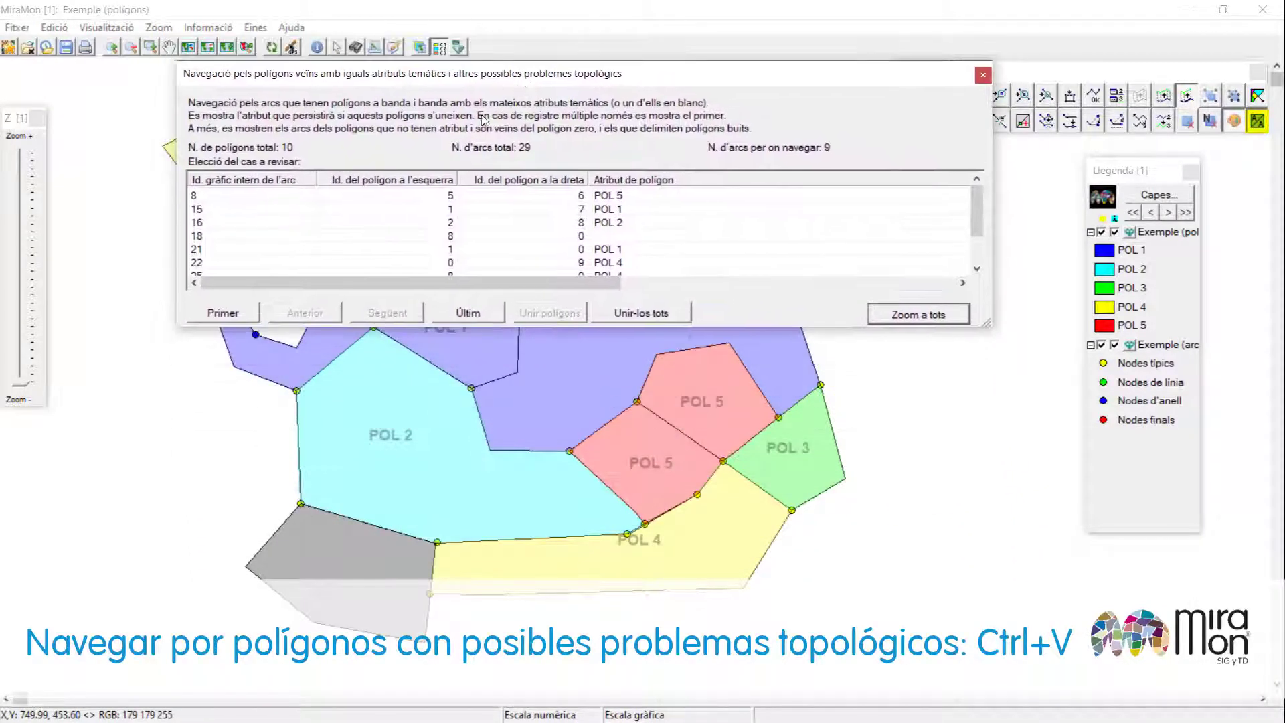
click(434, 202)
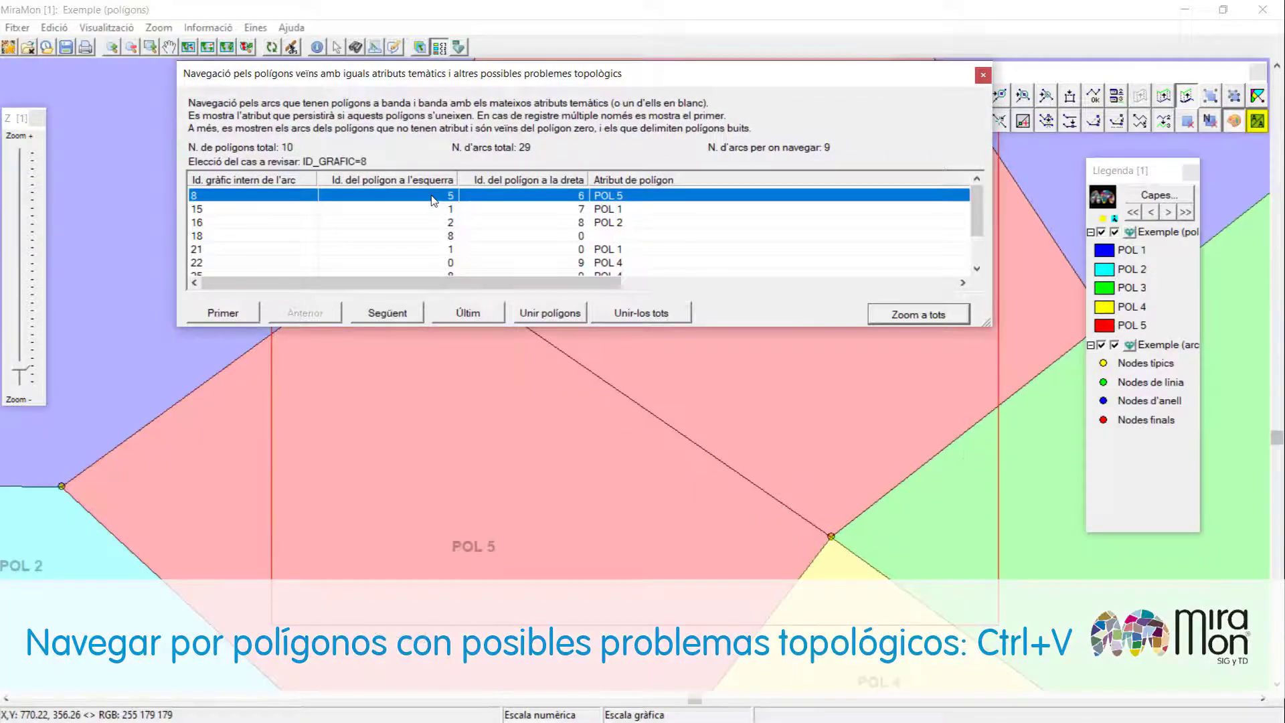
click(541, 314)
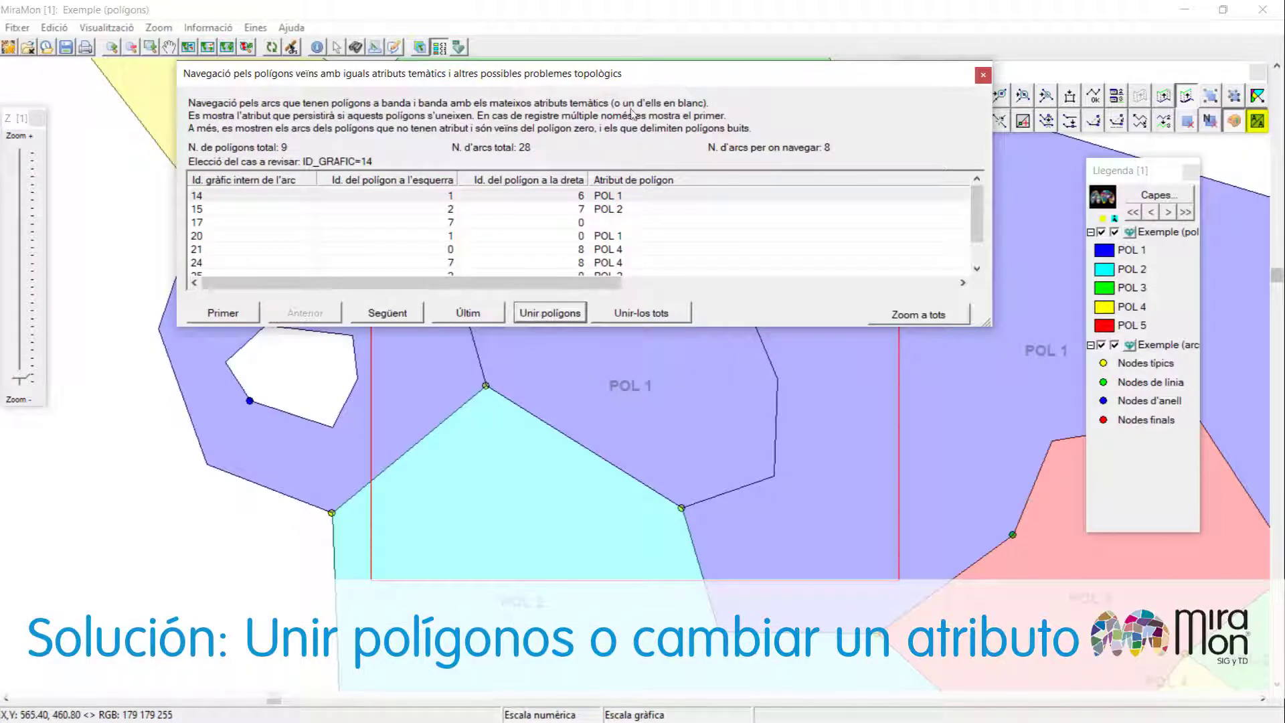
Assign the attribute POL 4 to the inner polygon labelled POL 1.
drag(610, 79, 632, 206)
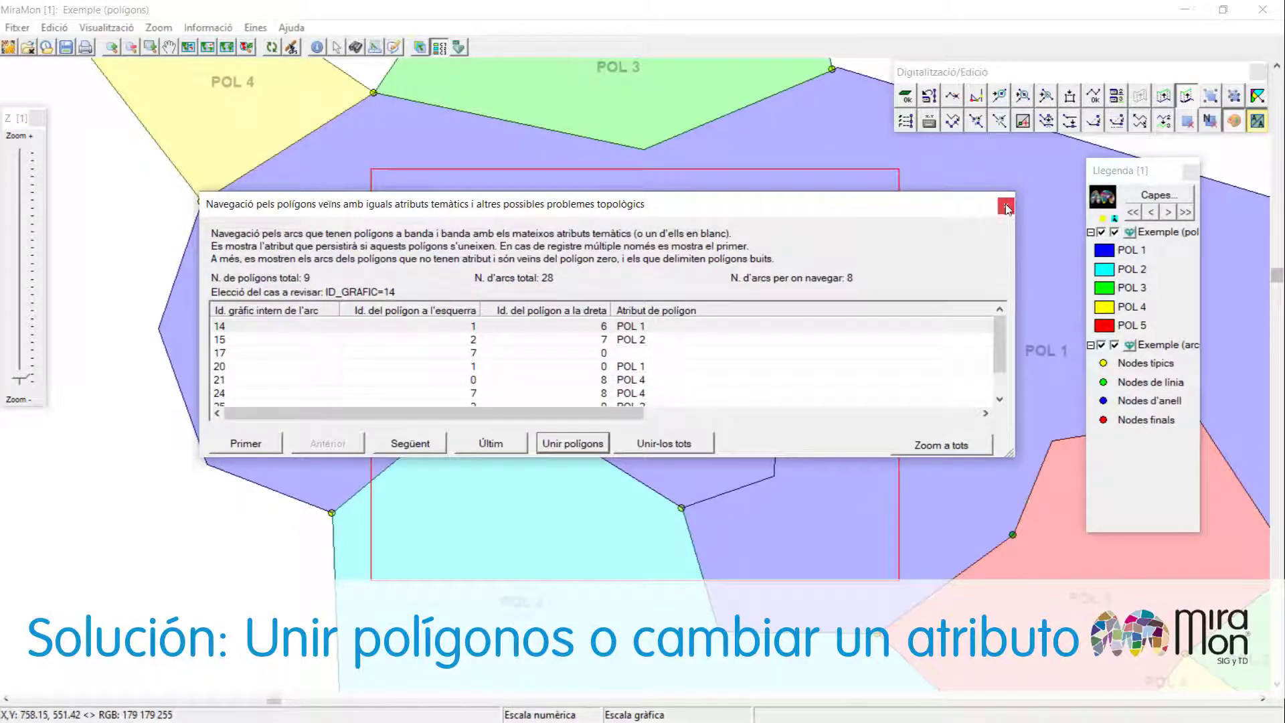
click(1005, 204)
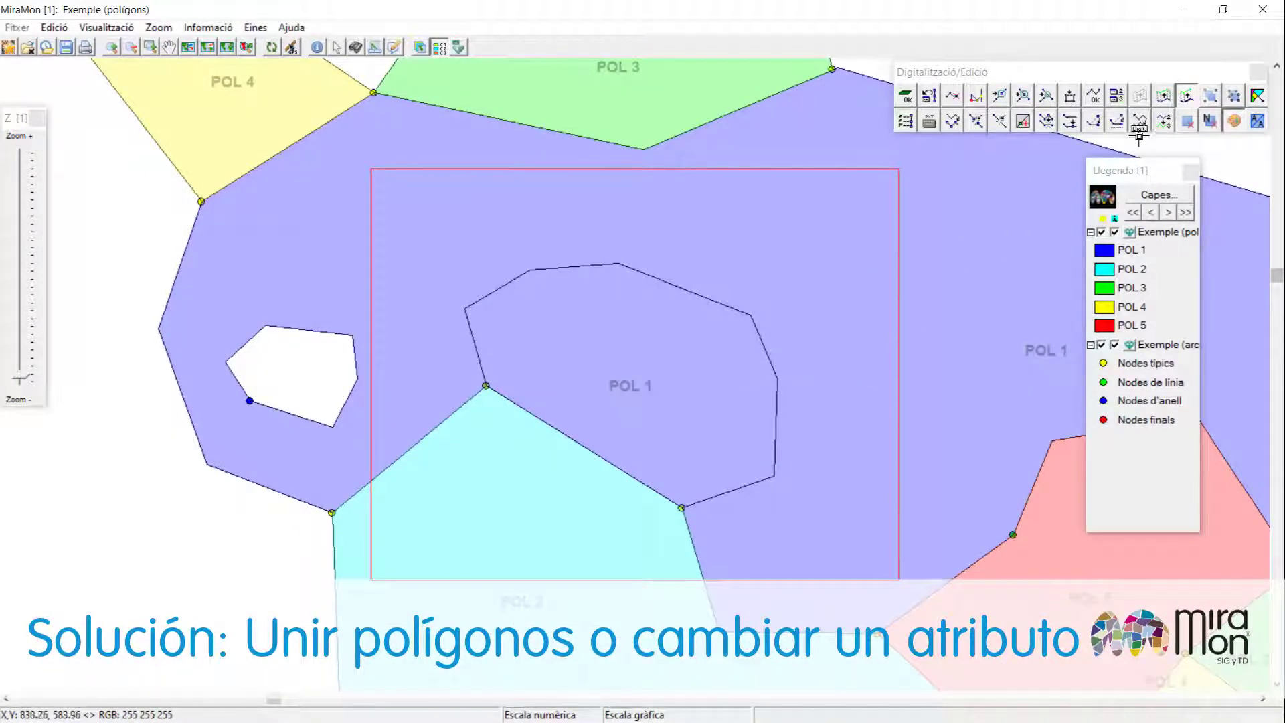
click(1164, 121)
click(637, 411)
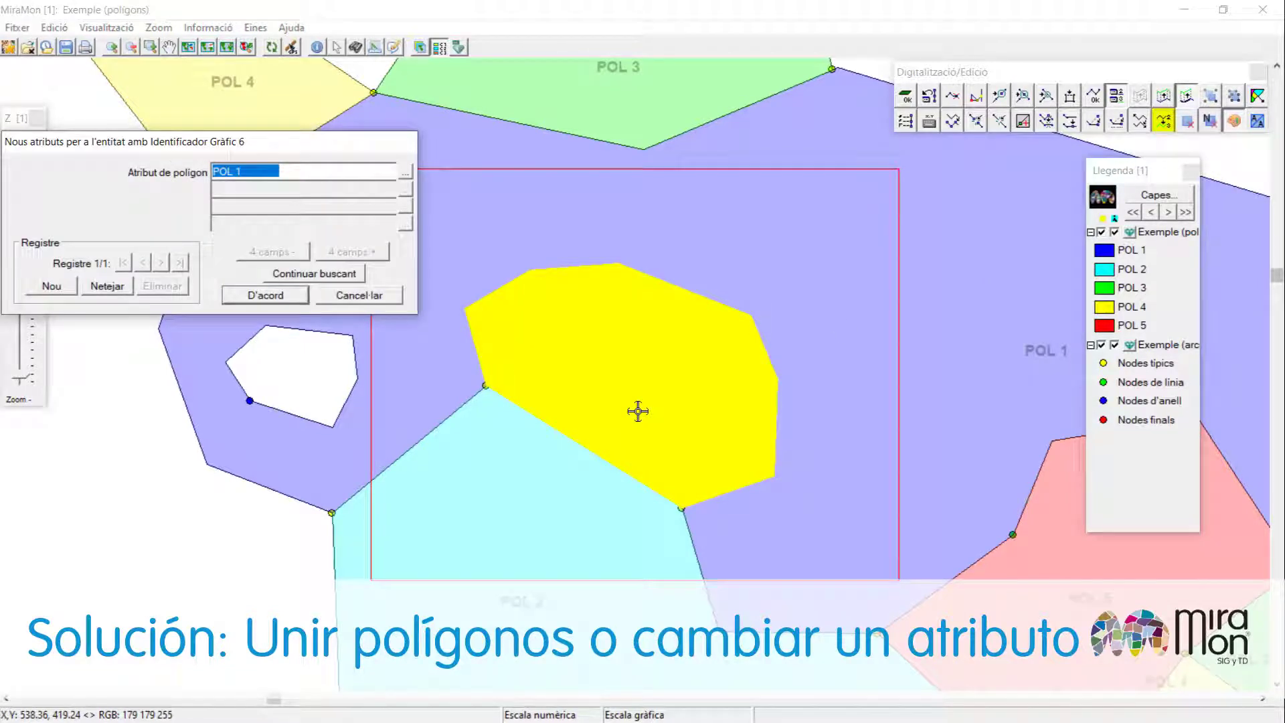
text(POL)
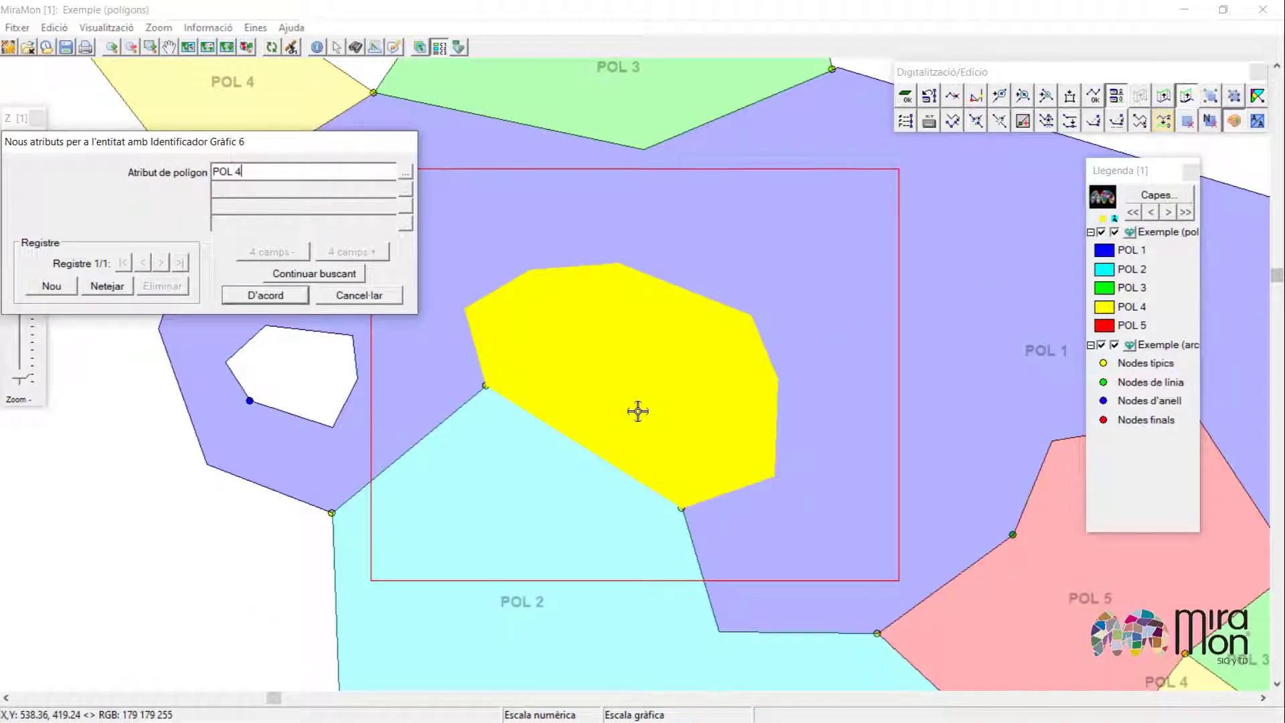
text( 4)
key(Return)
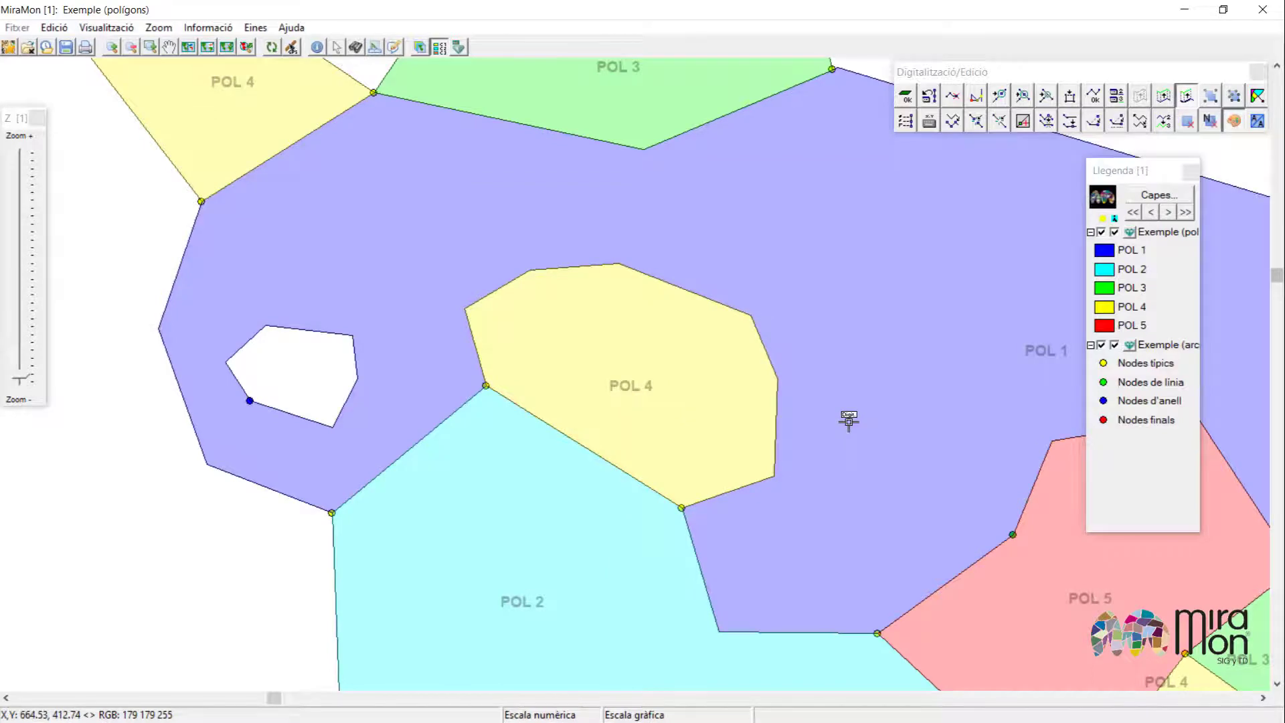
Locate the grey polygon without attributes in the topology check and assign it the attribute POL 5.
click(482, 330)
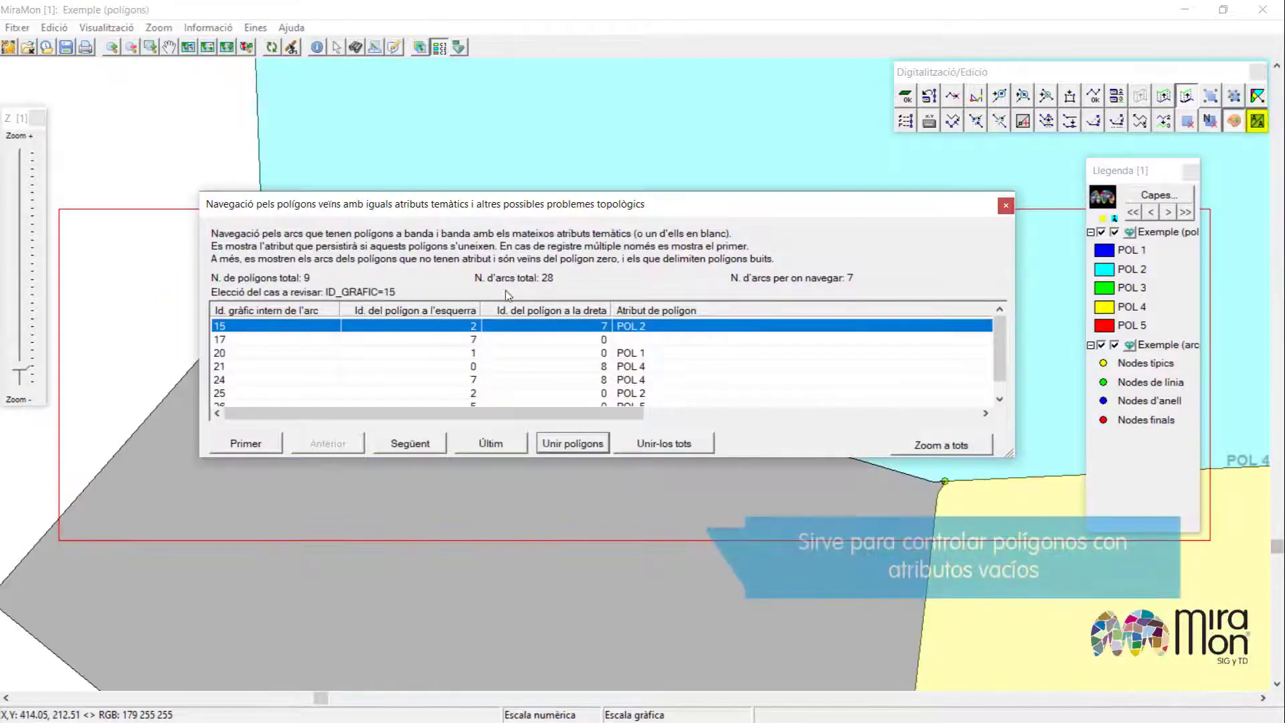
drag(466, 210, 487, 58)
click(529, 191)
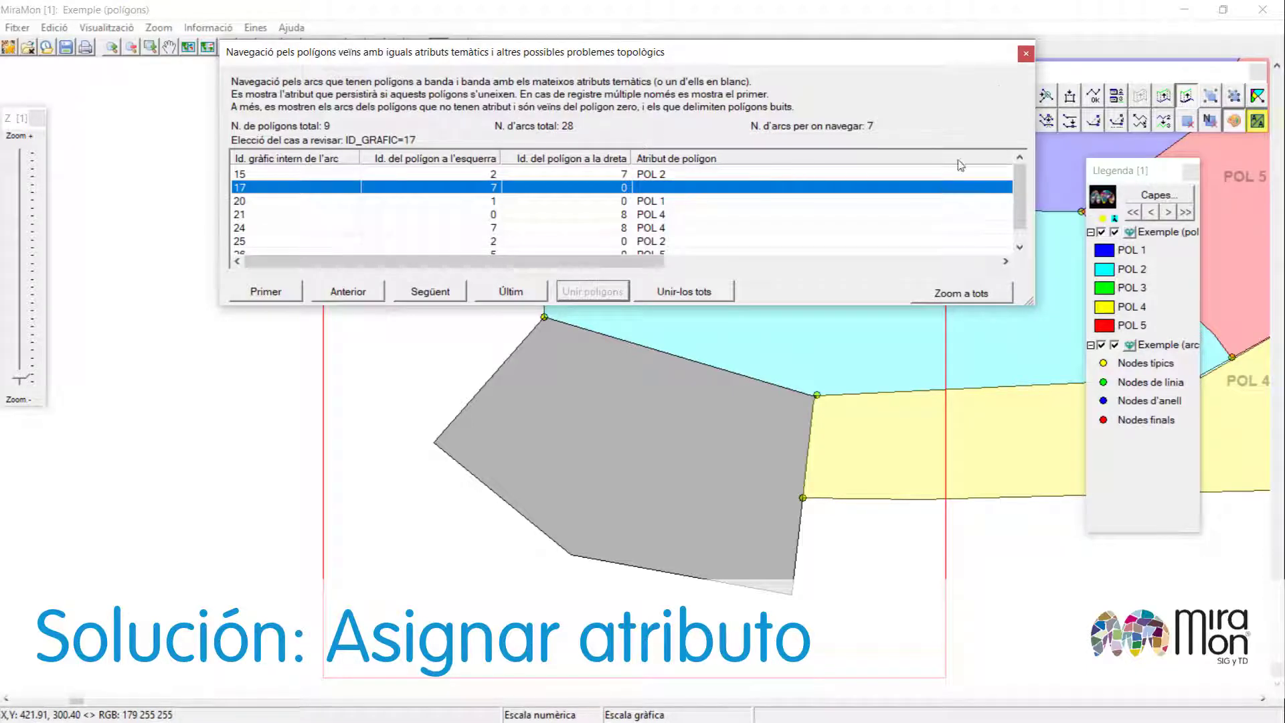
click(1025, 55)
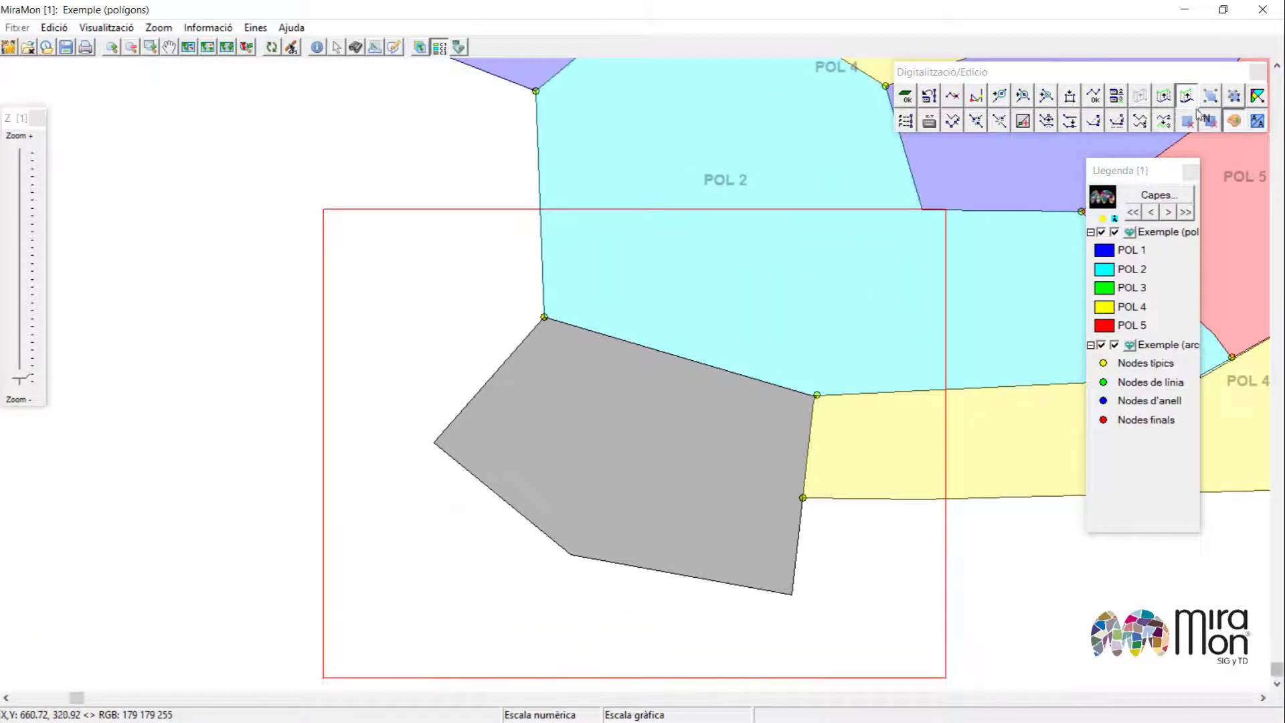
key(ctrl+F4)
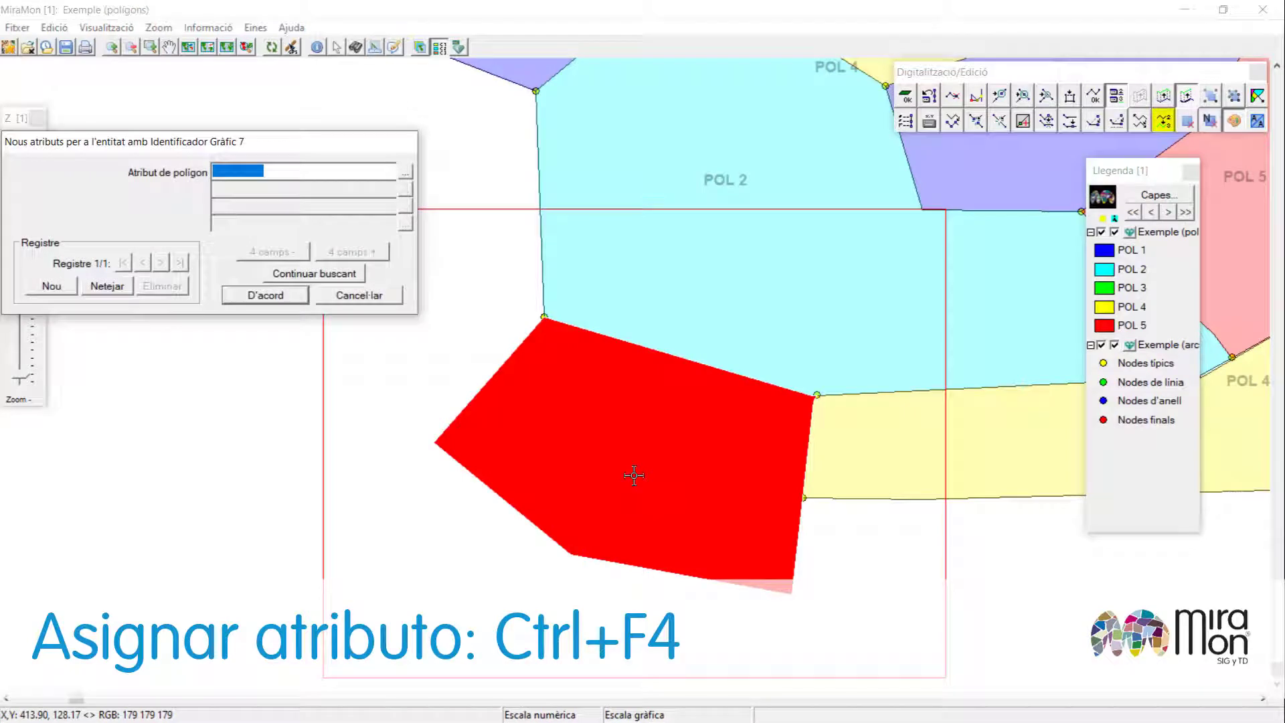
text(POL 5)
click(279, 297)
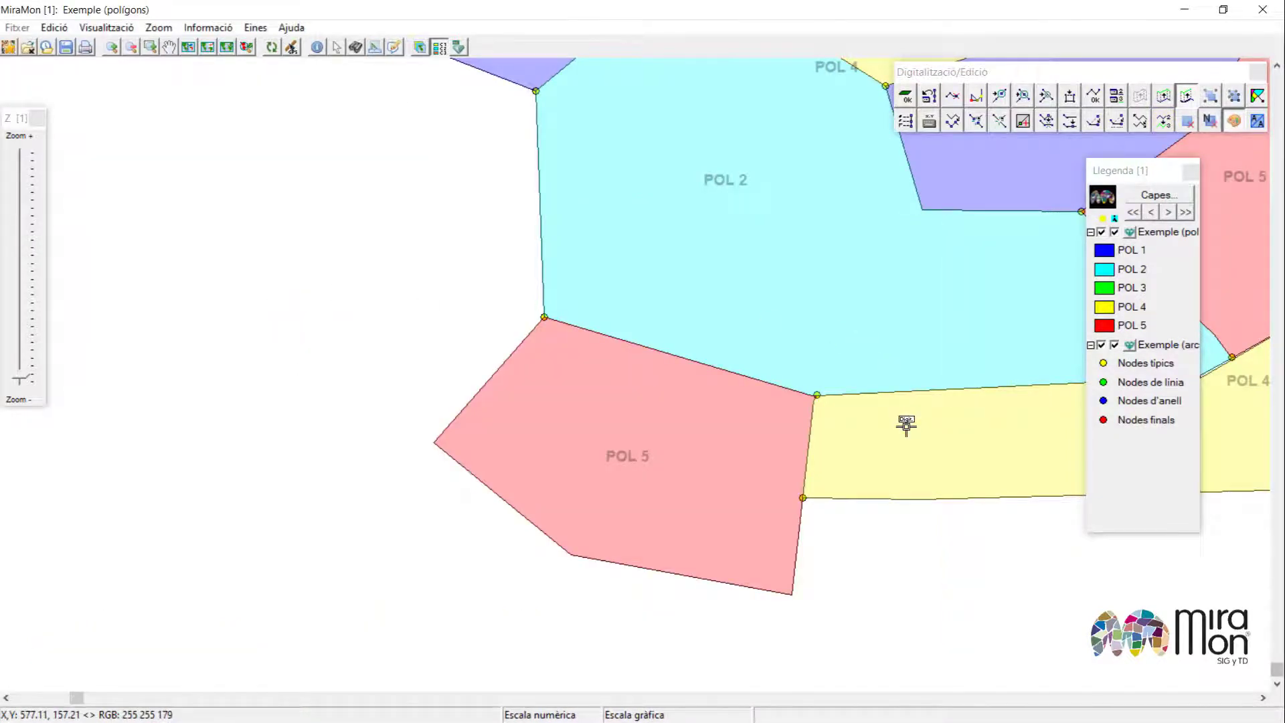
Fill the hole inside POL 1 with a new polygon.
click(586, 176)
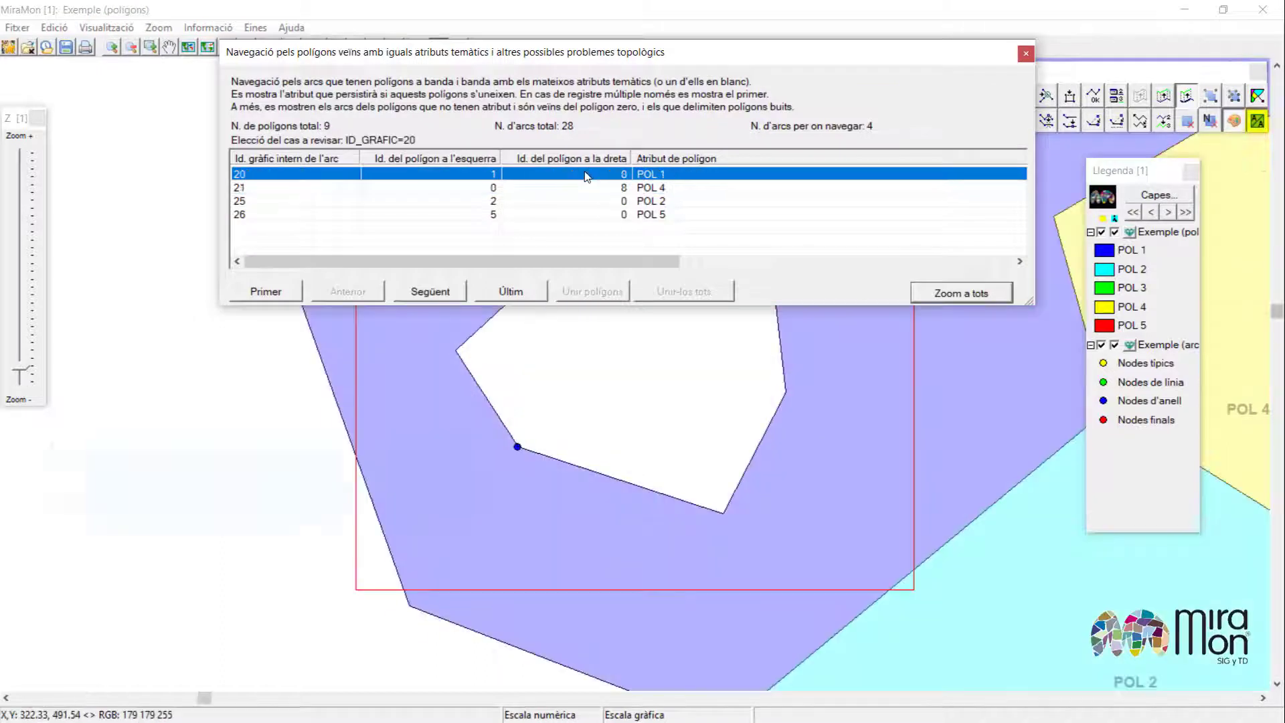
mouse_move(574, 62)
mouse_down()
mouse_move(565, 12)
mouse_move(552, 12)
mouse_move(553, 52)
mouse_up()
click(1002, 45)
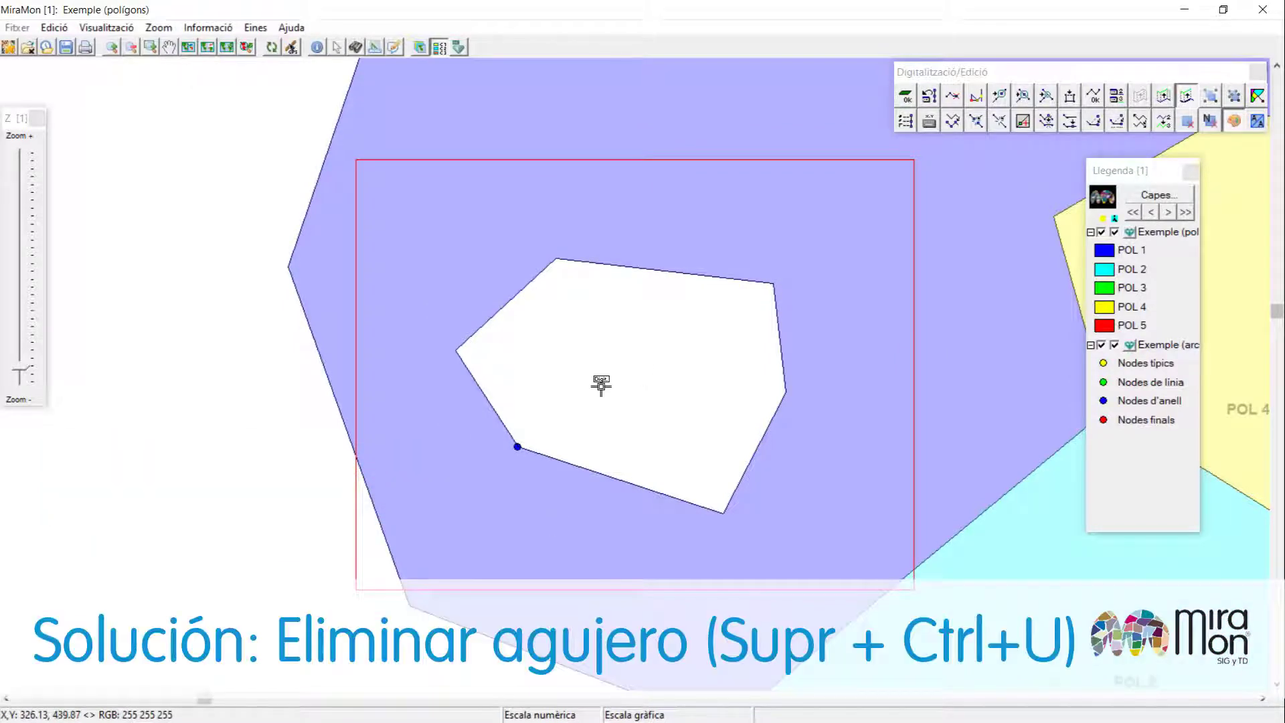
key(ctrl+u)
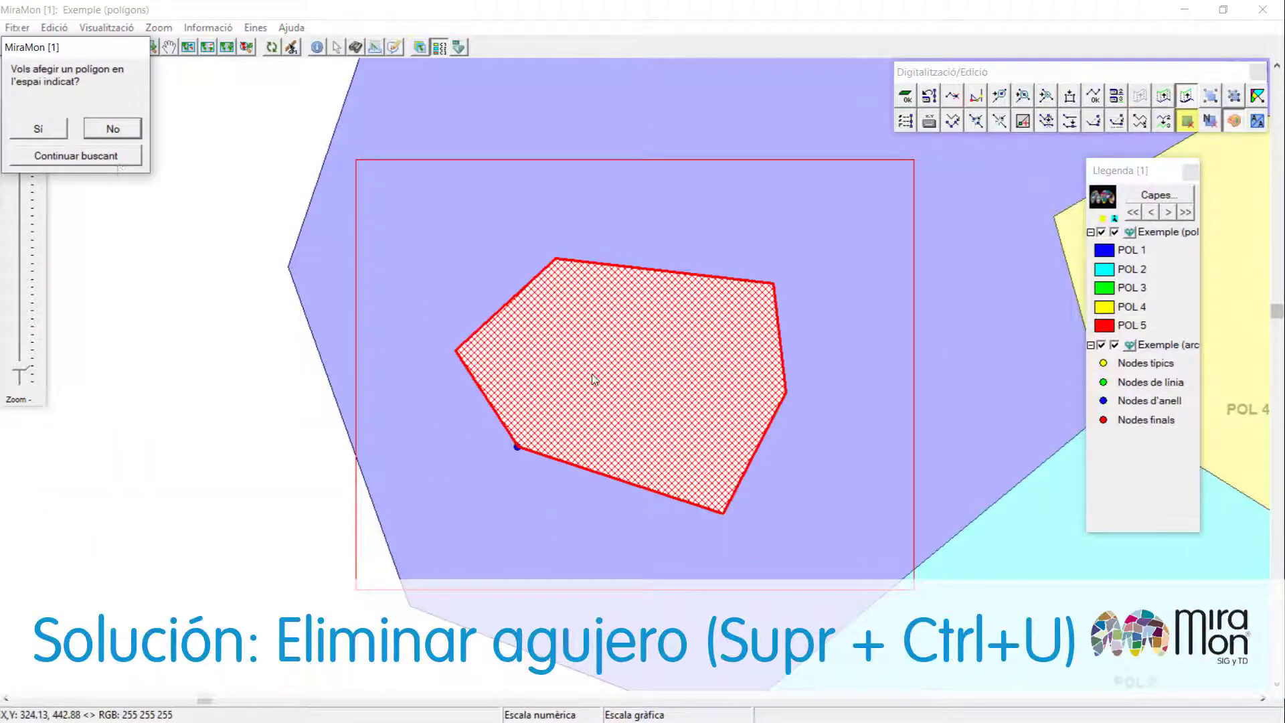
click(38, 129)
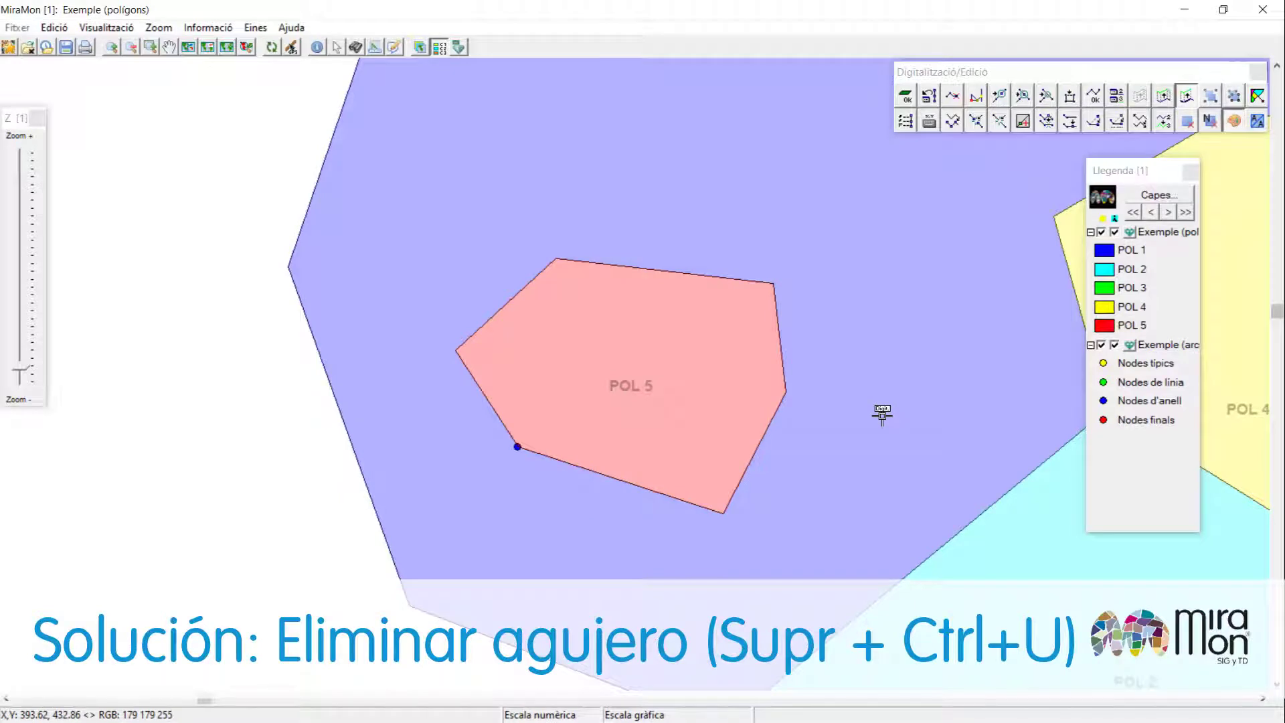
Join the new polygon with the surrounding POL 1, keeping the first polygon's attributes.
key(Delete)
click(656, 381)
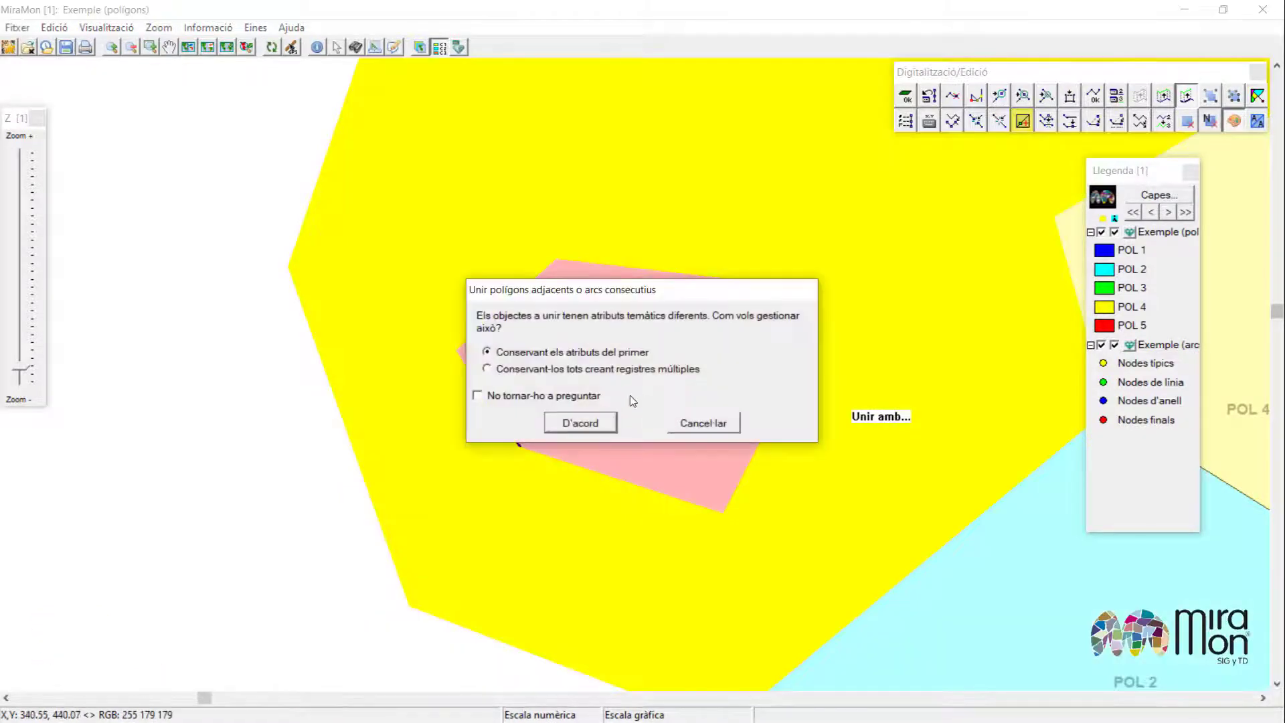
click(580, 423)
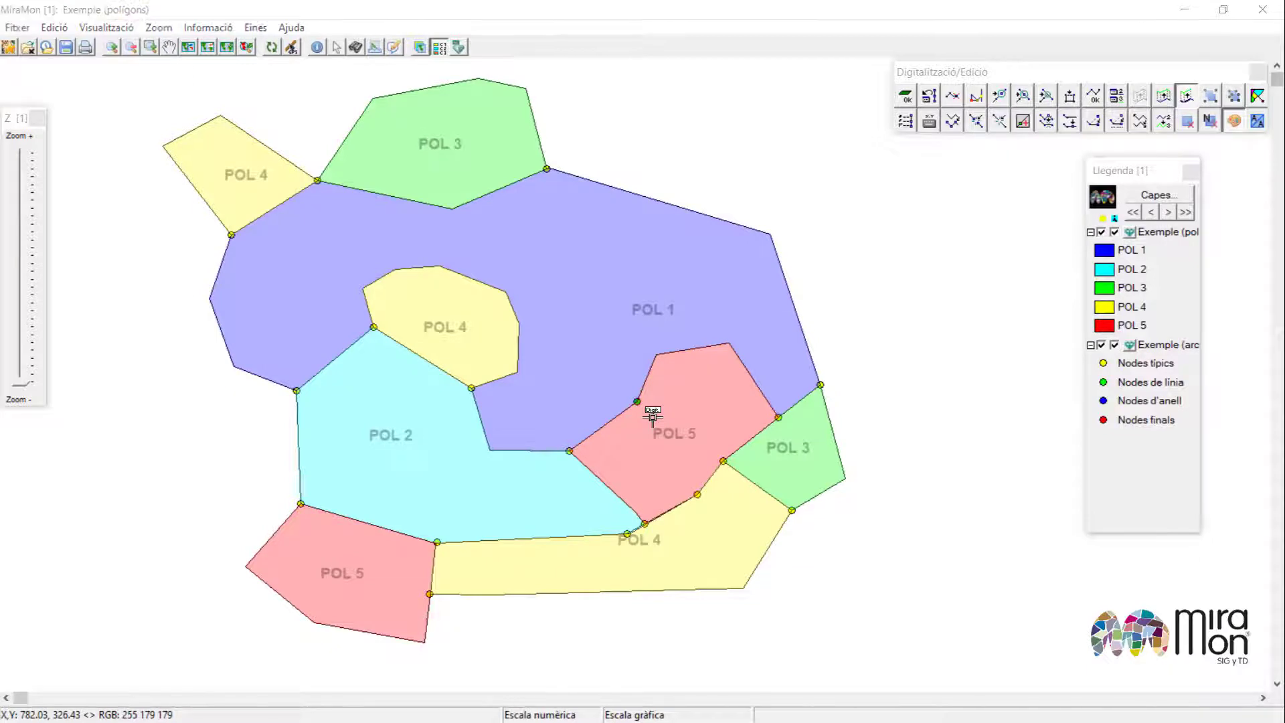
Review the remaining topology cases listed for polygons bordering empty space.
click(538, 172)
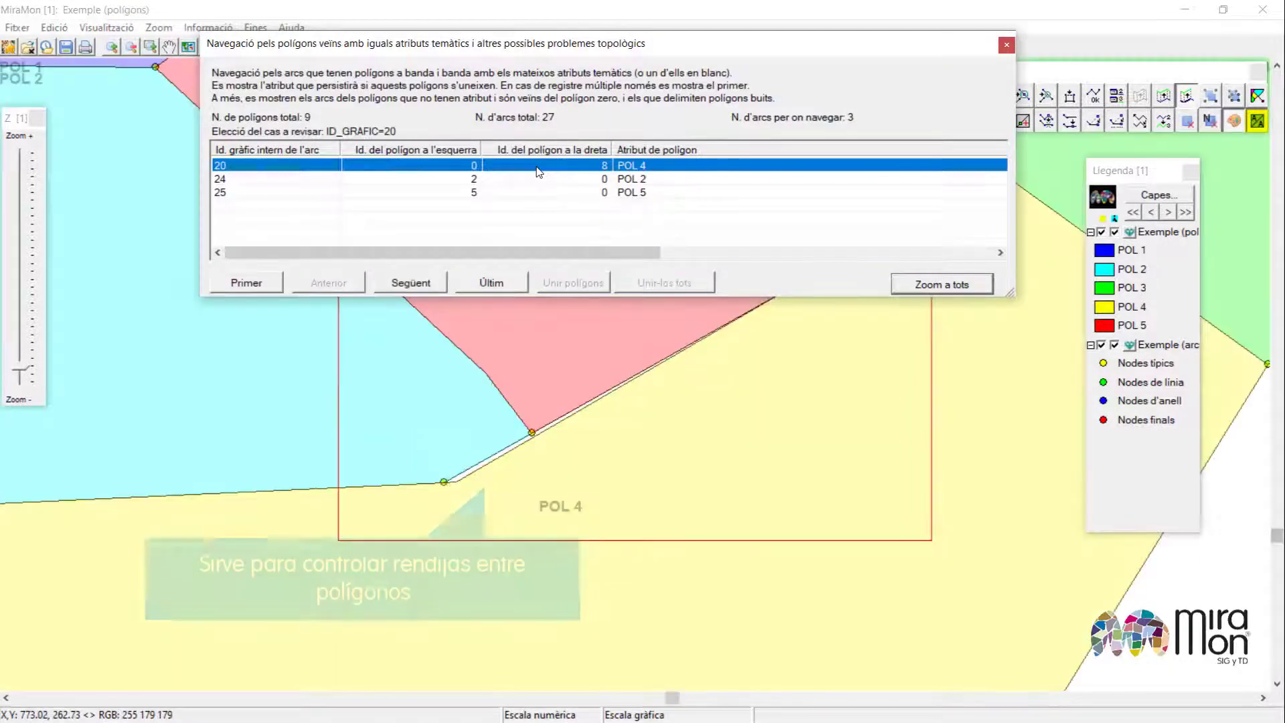
drag(608, 37, 537, 3)
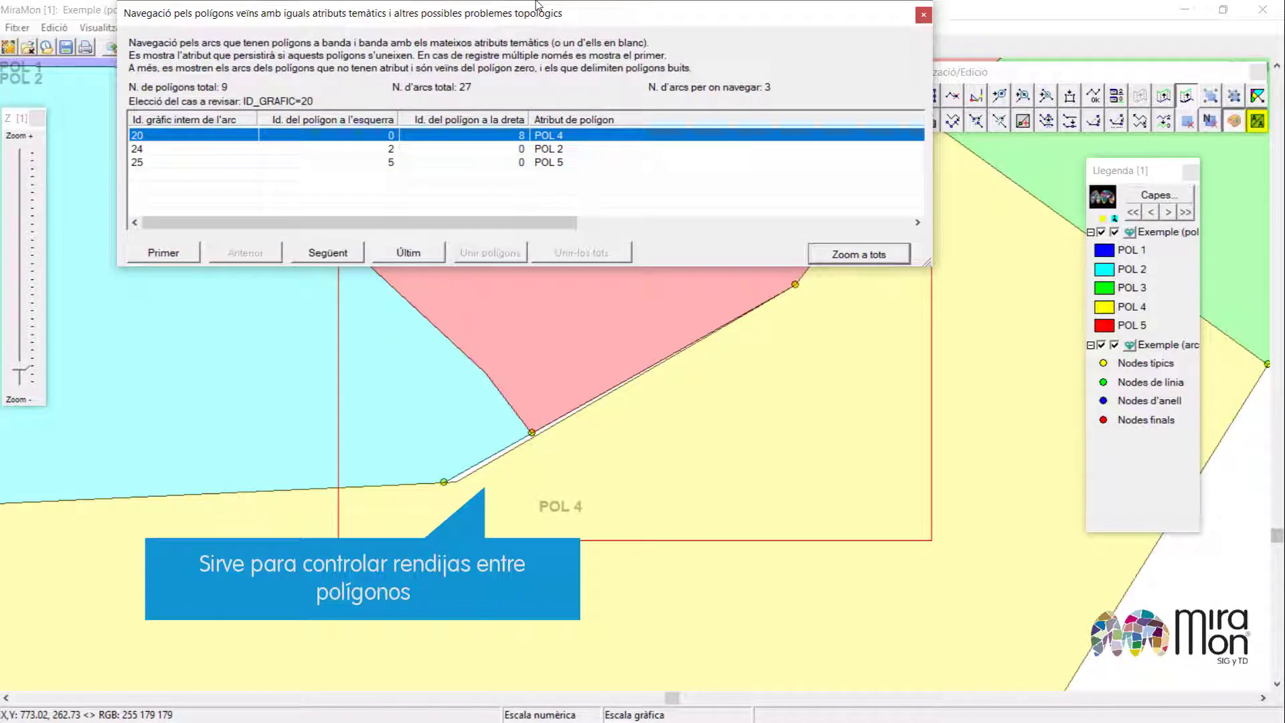
click(392, 150)
click(412, 164)
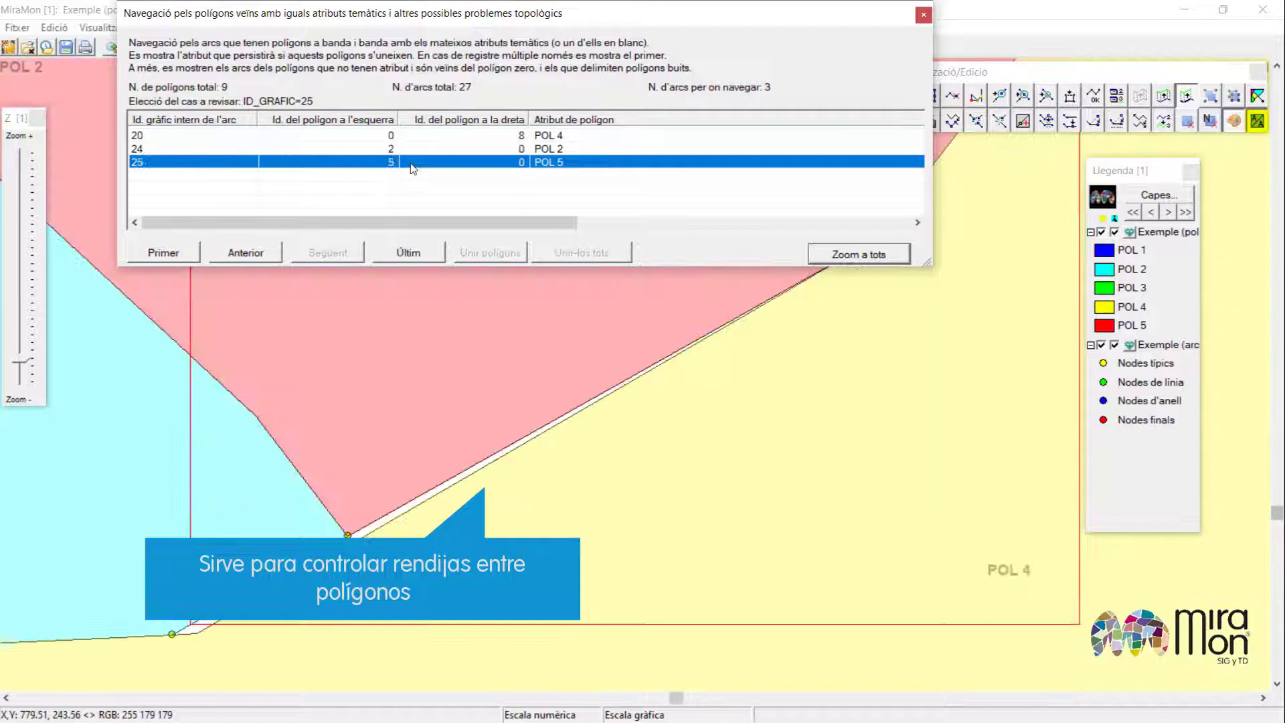
click(462, 139)
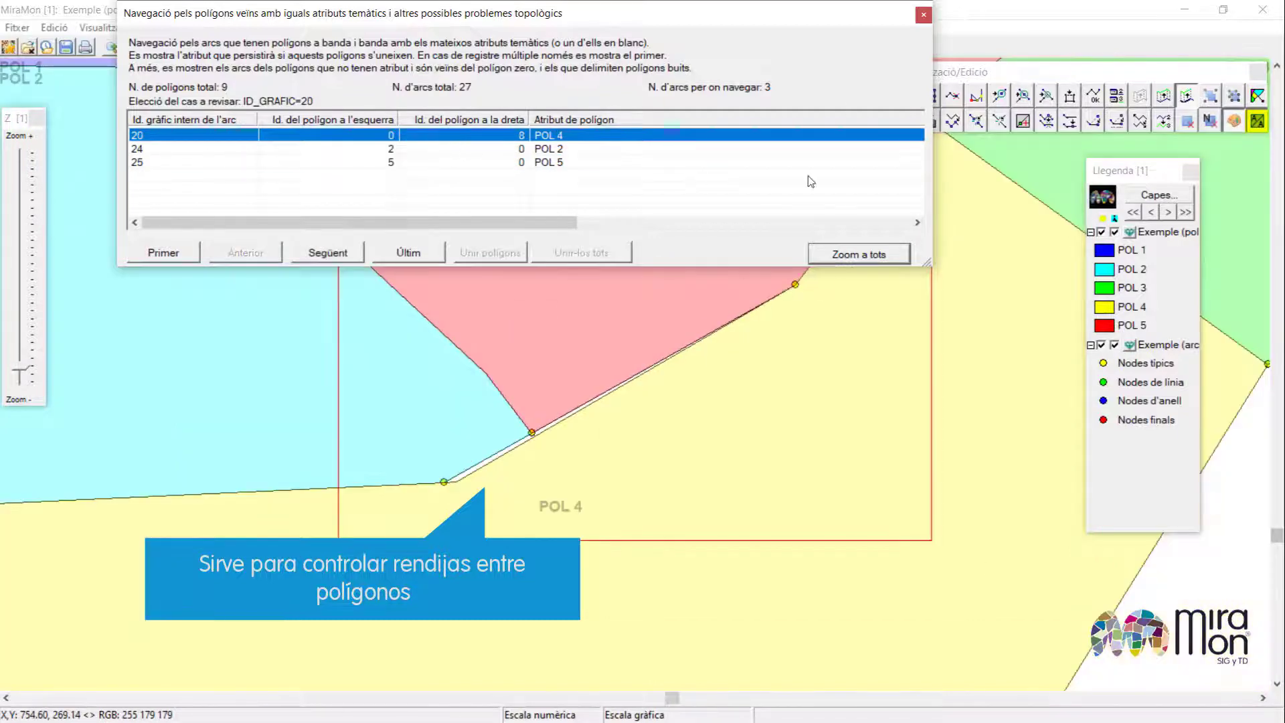
click(923, 14)
Delete the sliver gap between POL 4 and its neighbours and join the freed space into POL 4.
scroll(496, 455, up, 1)
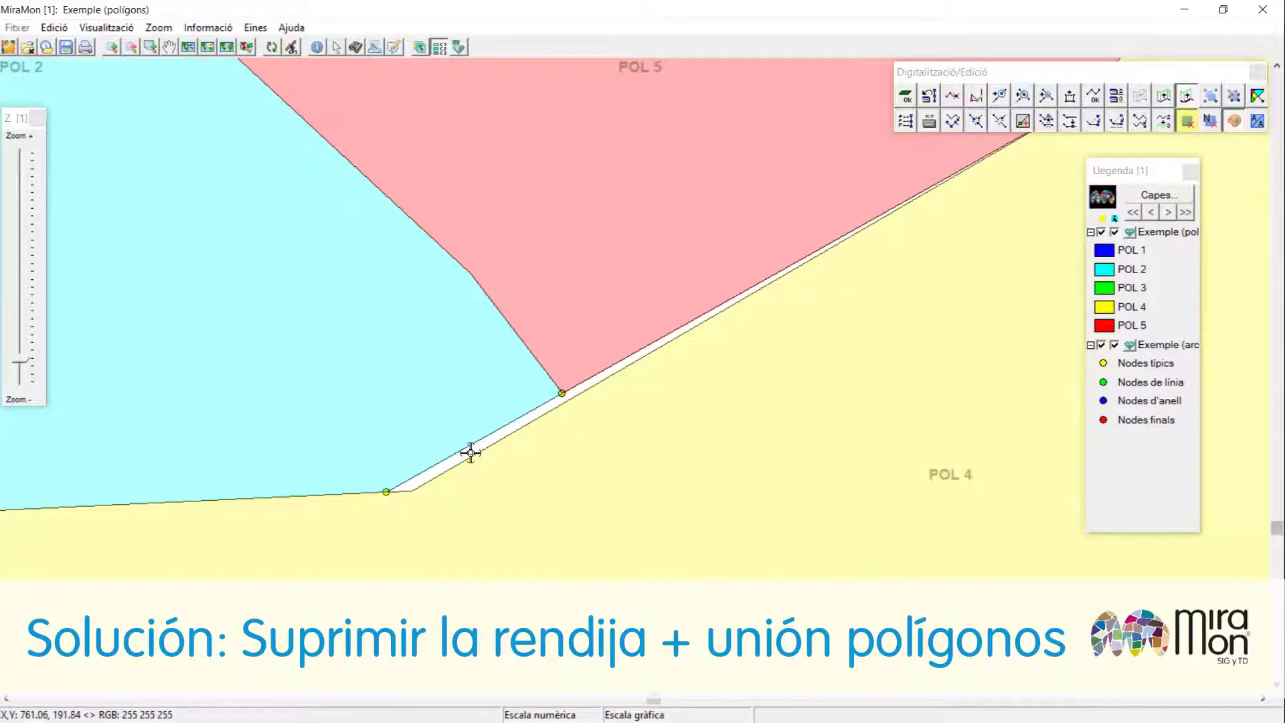
click(478, 454)
click(60, 130)
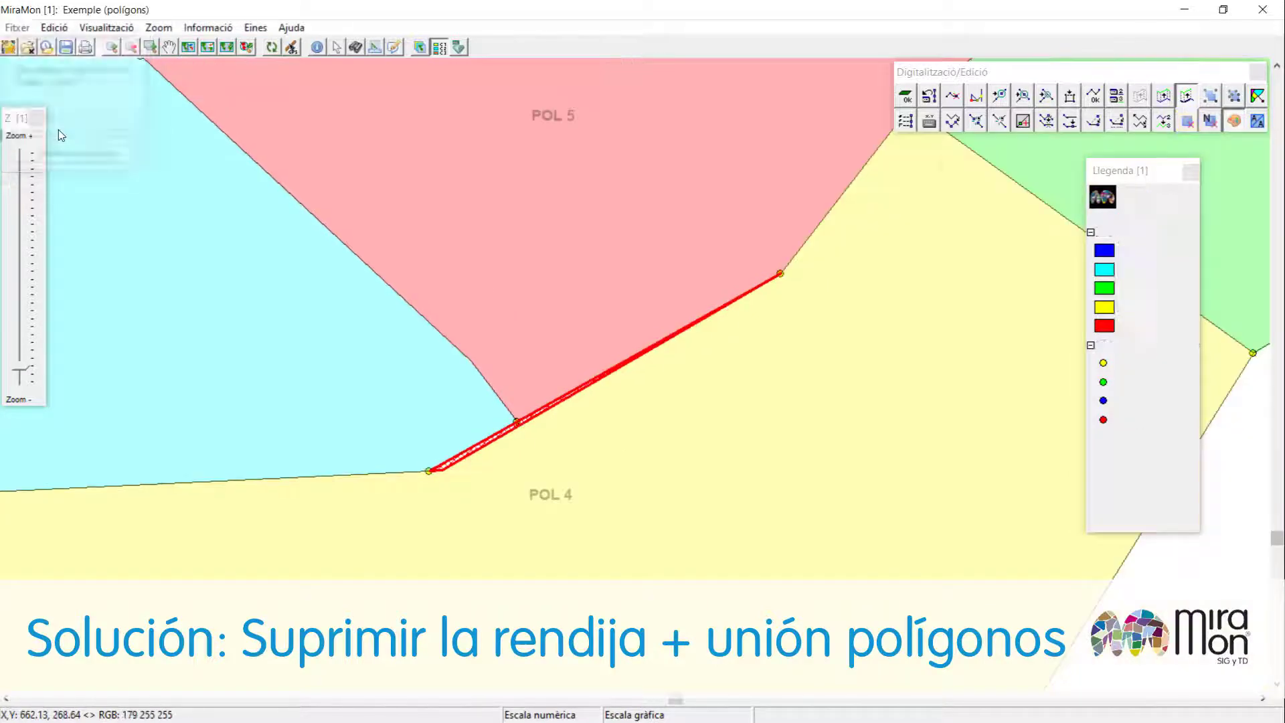
click(587, 453)
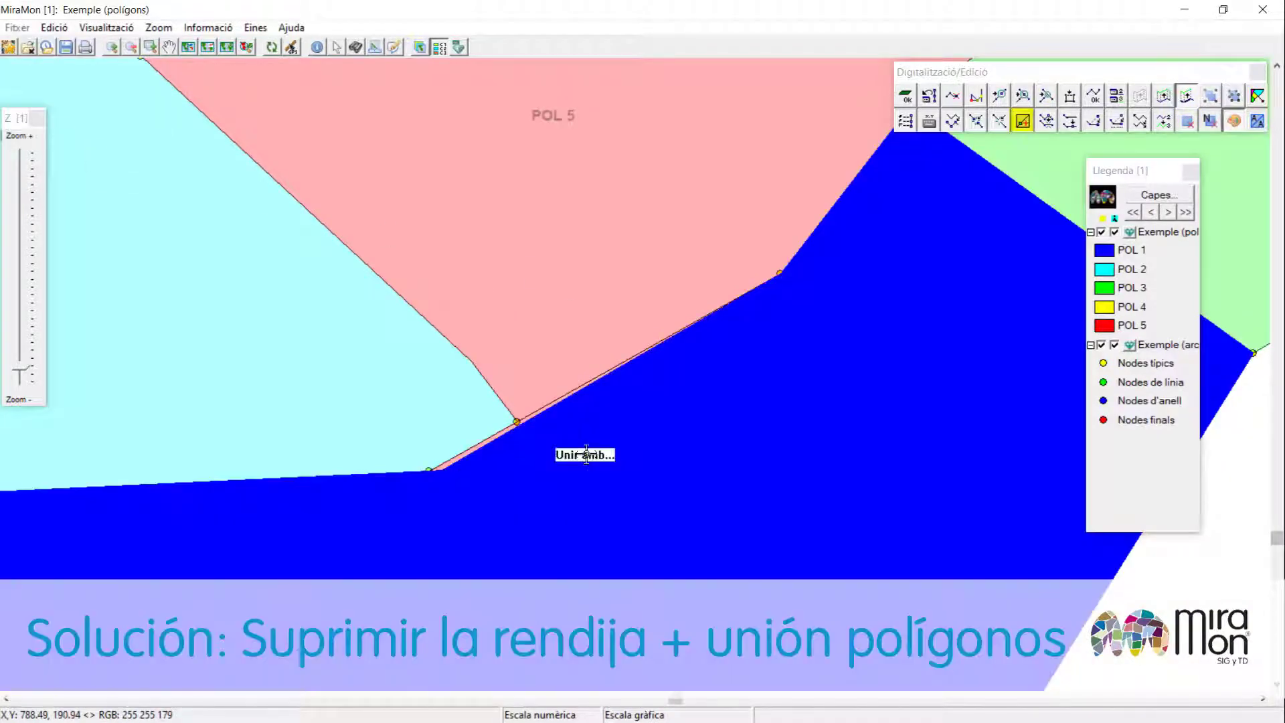
click(473, 444)
click(609, 417)
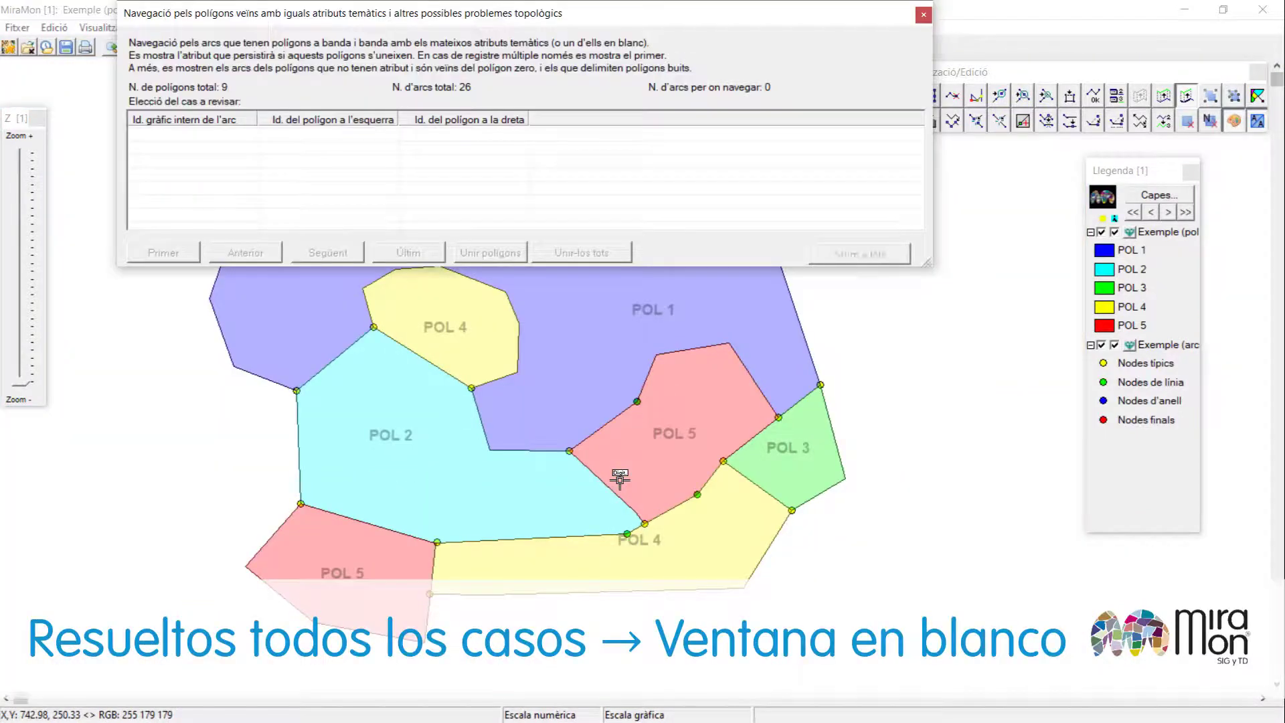
Close the topology review window and finish digitizing and editing the example layer.
click(923, 14)
key(F2)
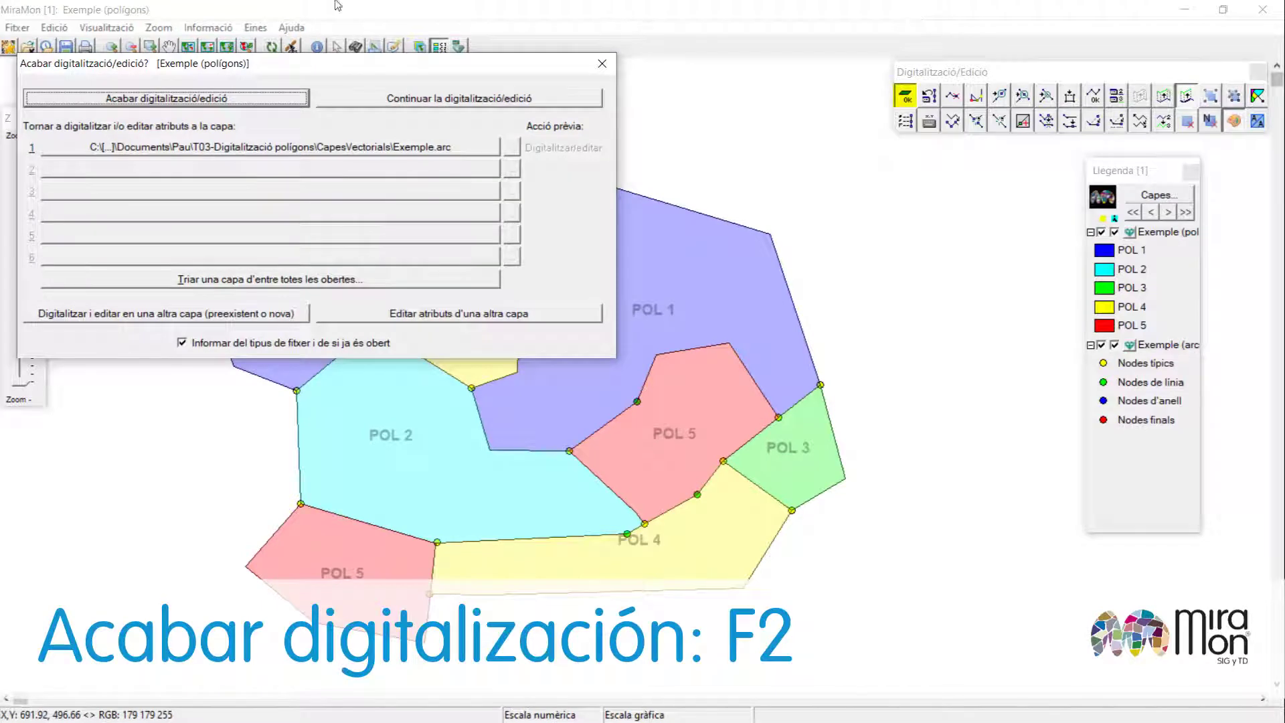
click(199, 100)
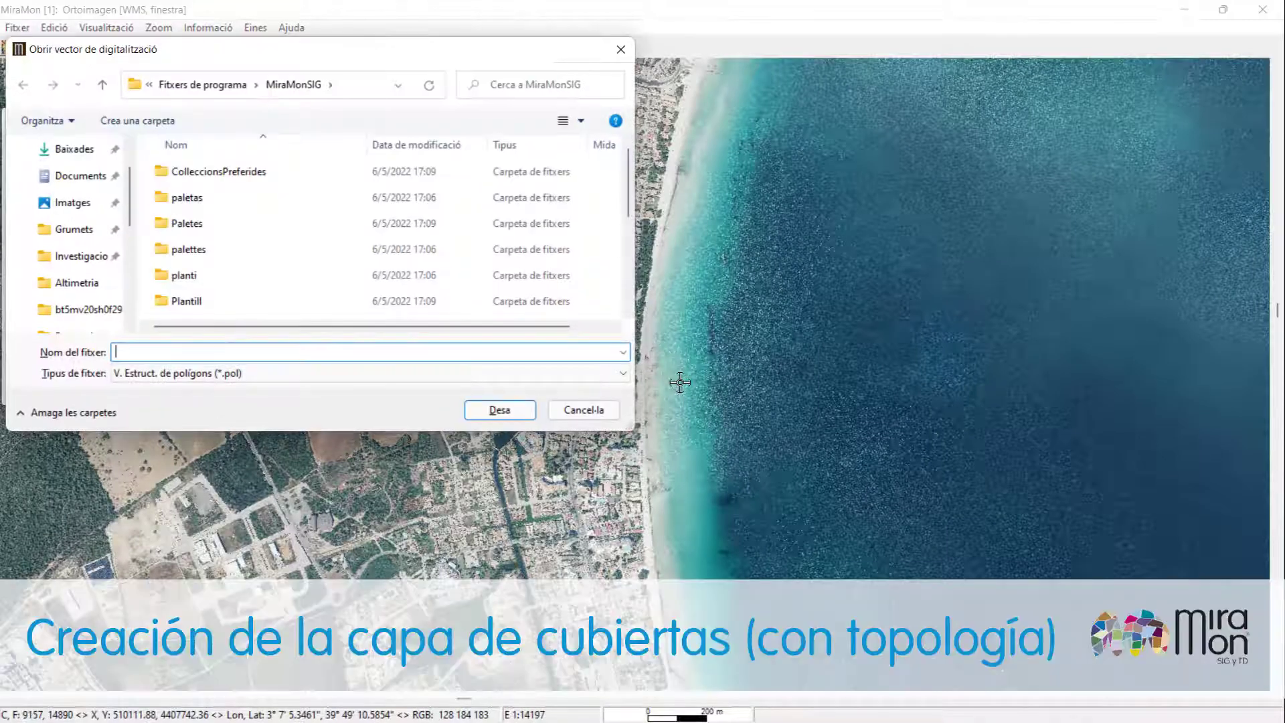
Create a new polygon vector file named Cobertes_sol_Alcudia in the CapesVectorials folder.
click(79, 231)
double_click(204, 198)
double_click(229, 224)
double_click(216, 199)
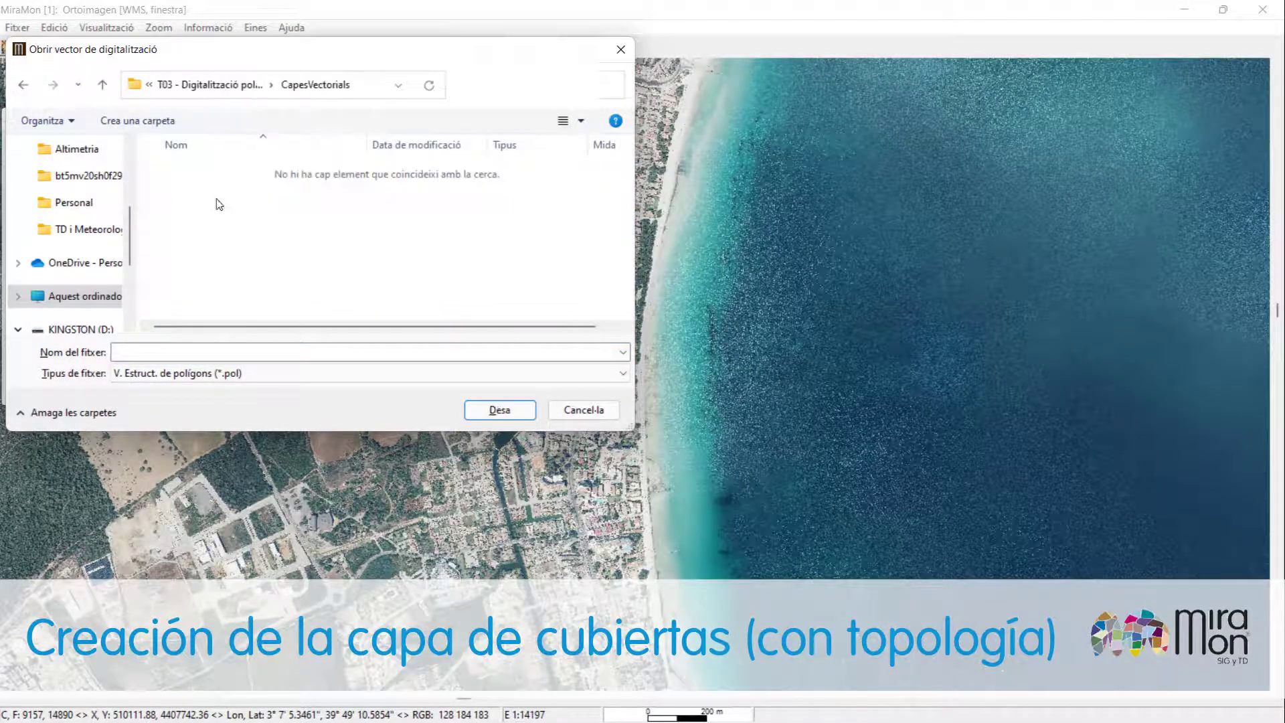
click(317, 358)
text(Co)
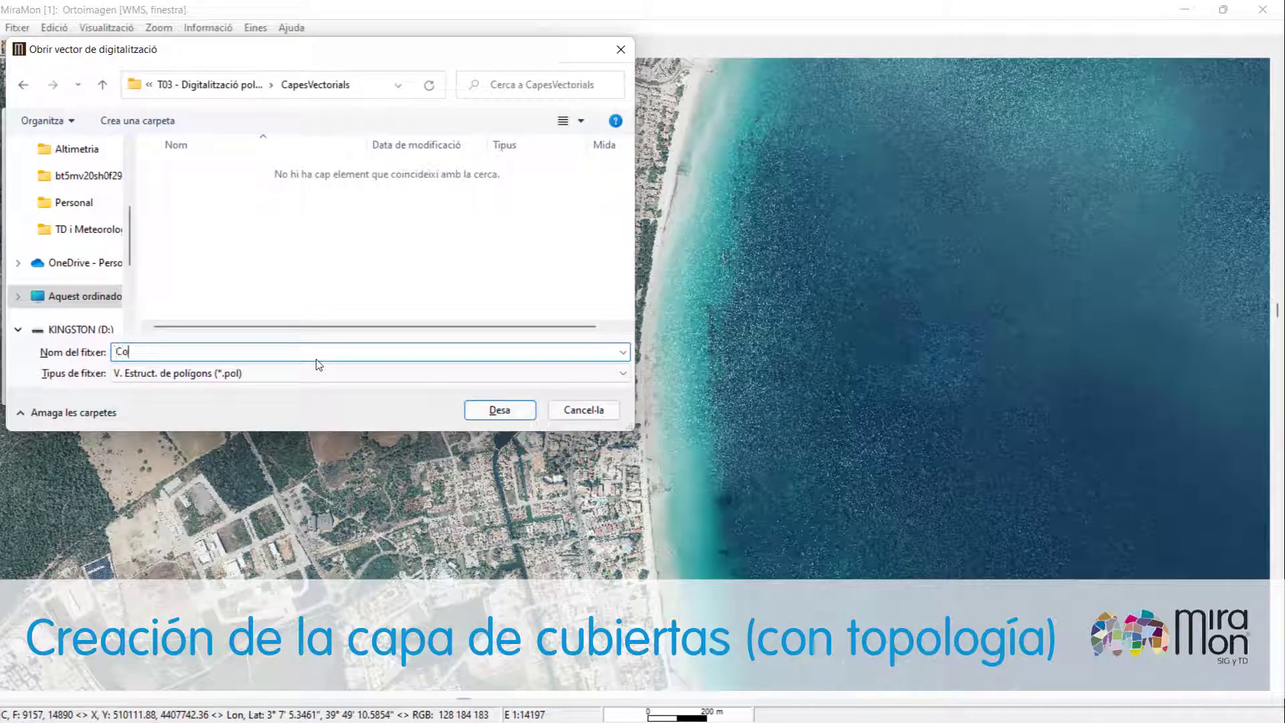
text(bertes_sol_Alcudia)
click(499, 409)
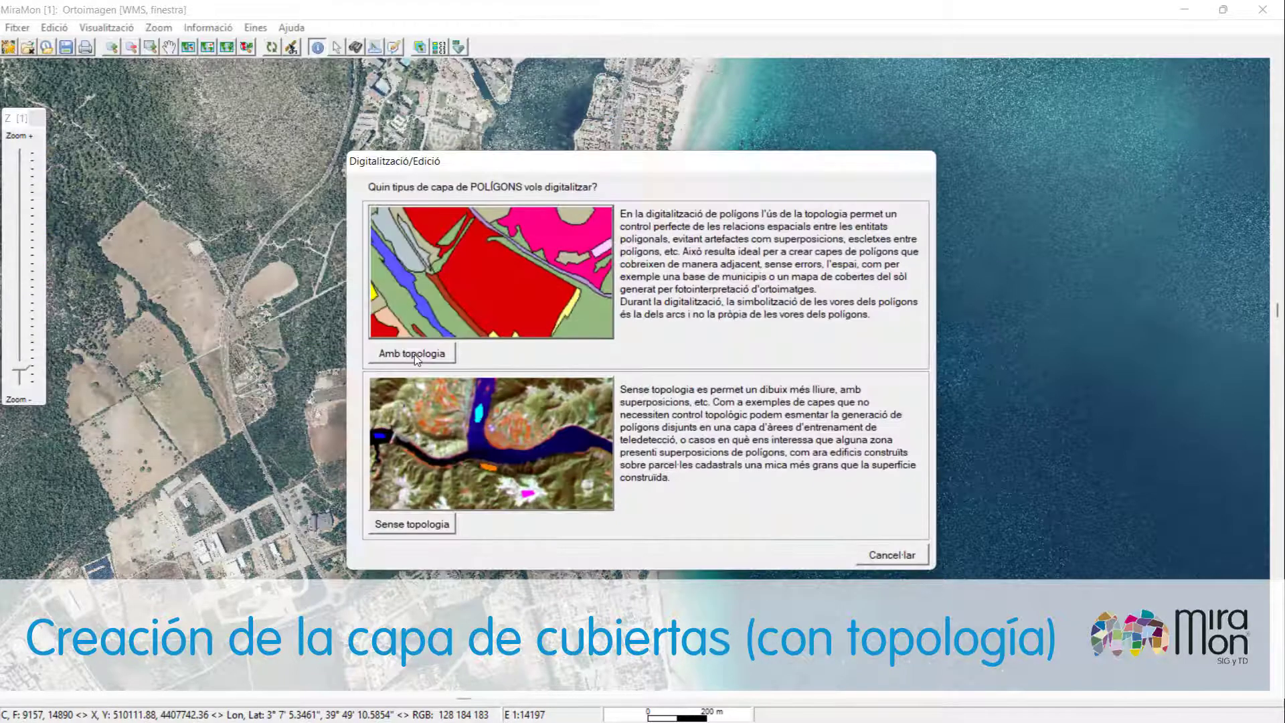
Choose digitizing with topology and decline editing the arc layer properties.
click(415, 355)
key(Return)
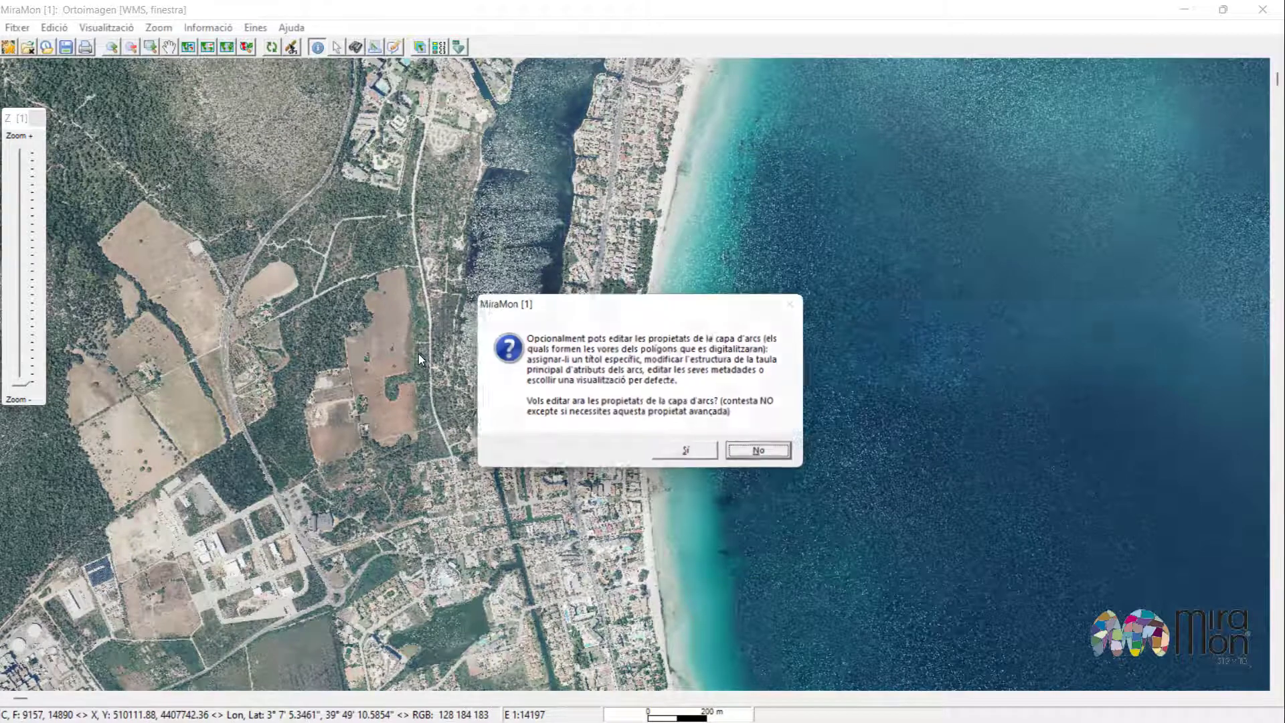
click(768, 455)
Set the new layer's title to "Cobertes del sòl d'Alcúdia" and confirm.
text(C)
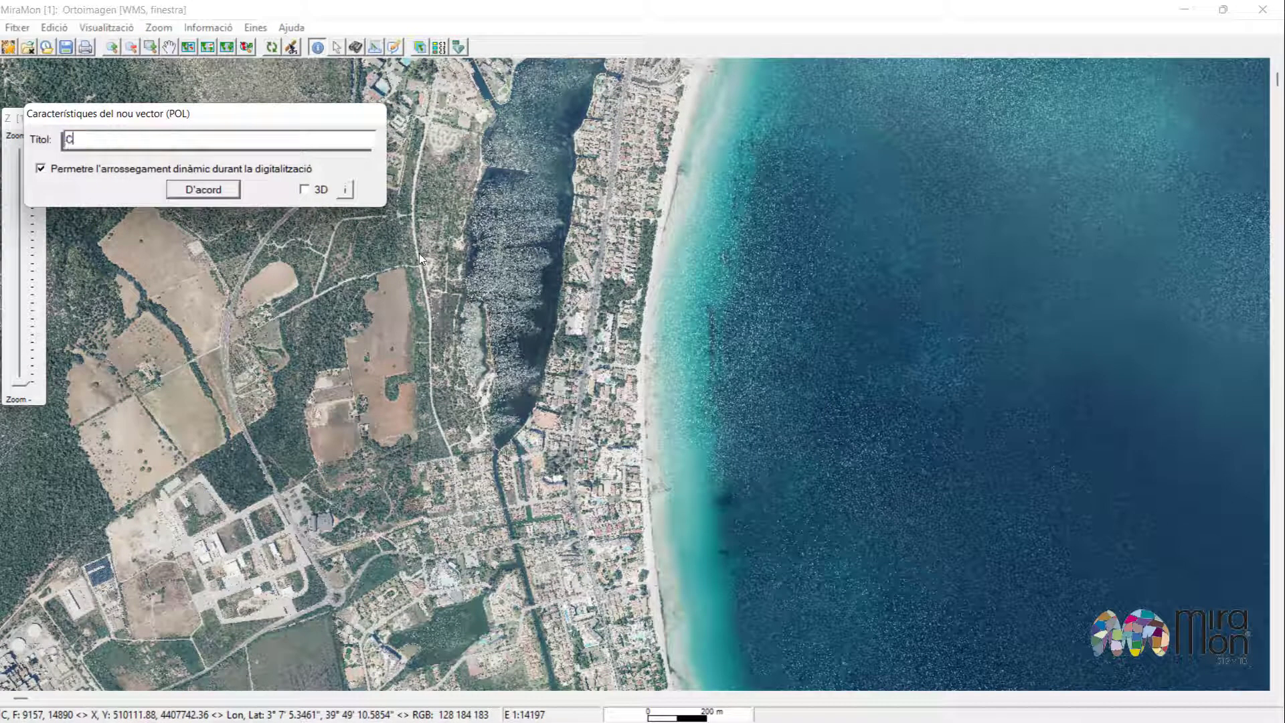
text(obertes del sòl d'Alcúdia)
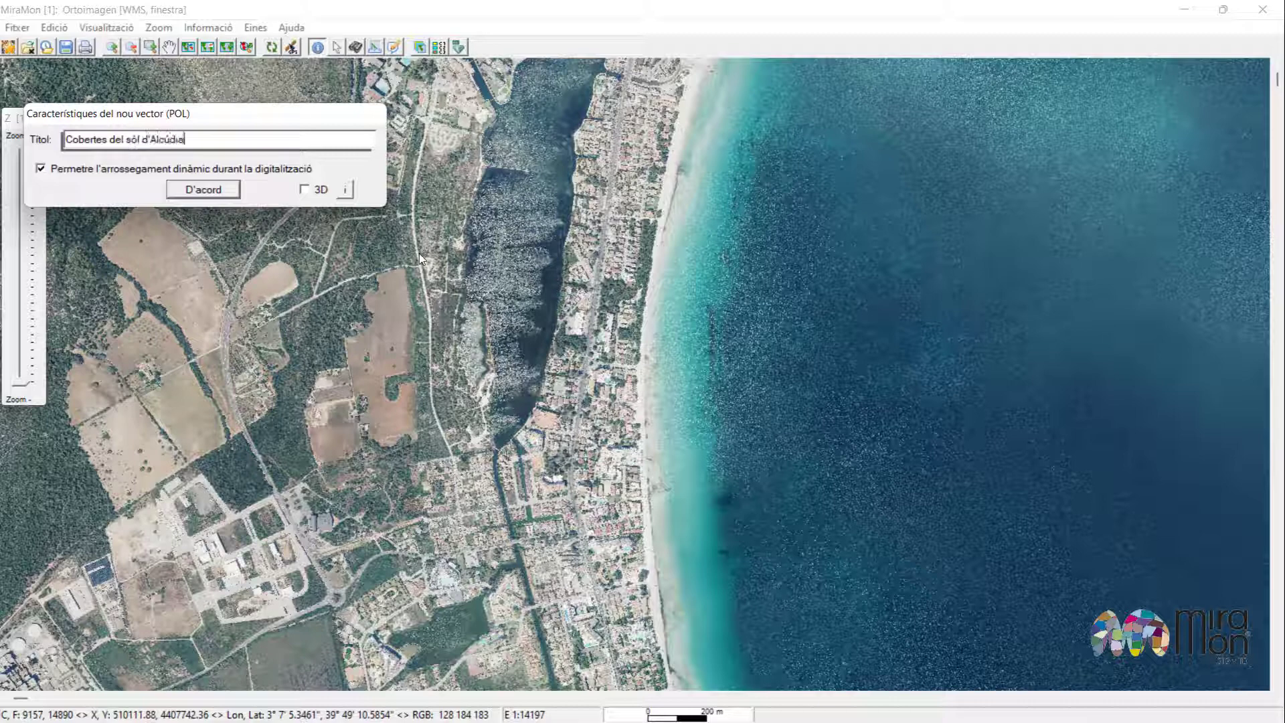
click(231, 195)
Add a character field CODI_TIPUS, described as "Codi del tipus de coberta", with size 2.
click(115, 329)
click(437, 225)
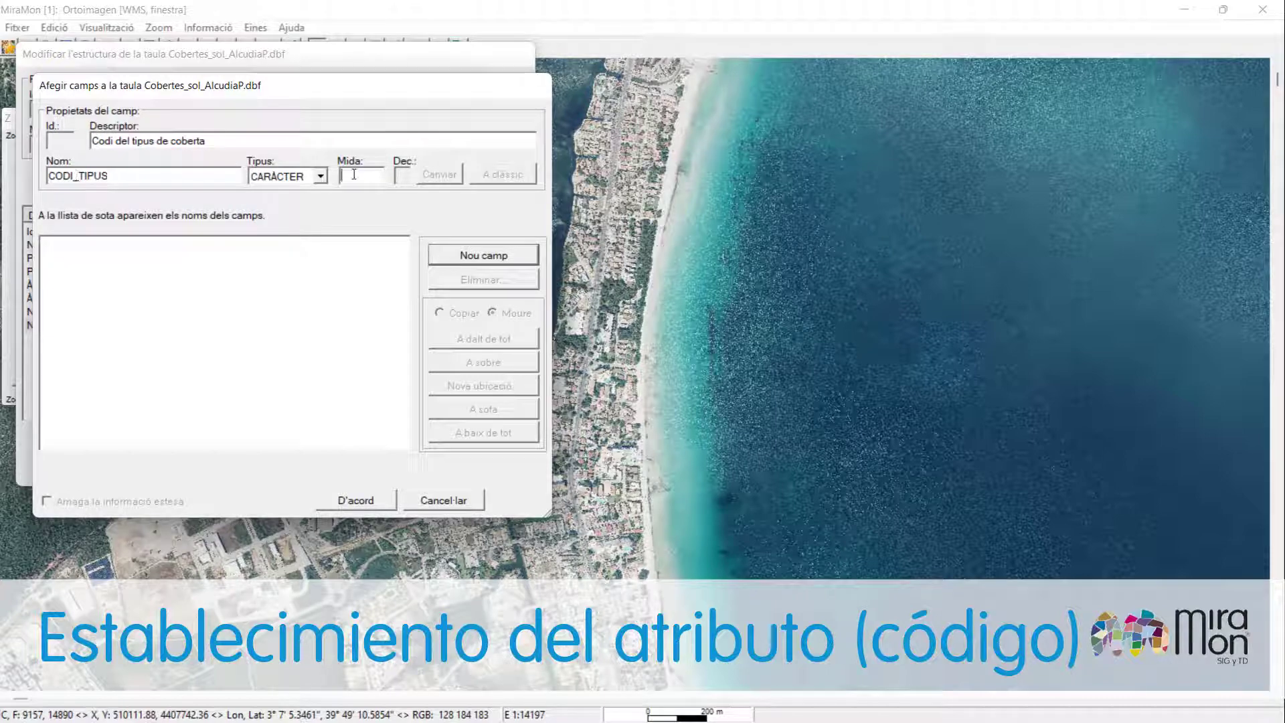
text(2)
click(492, 256)
key(Return)
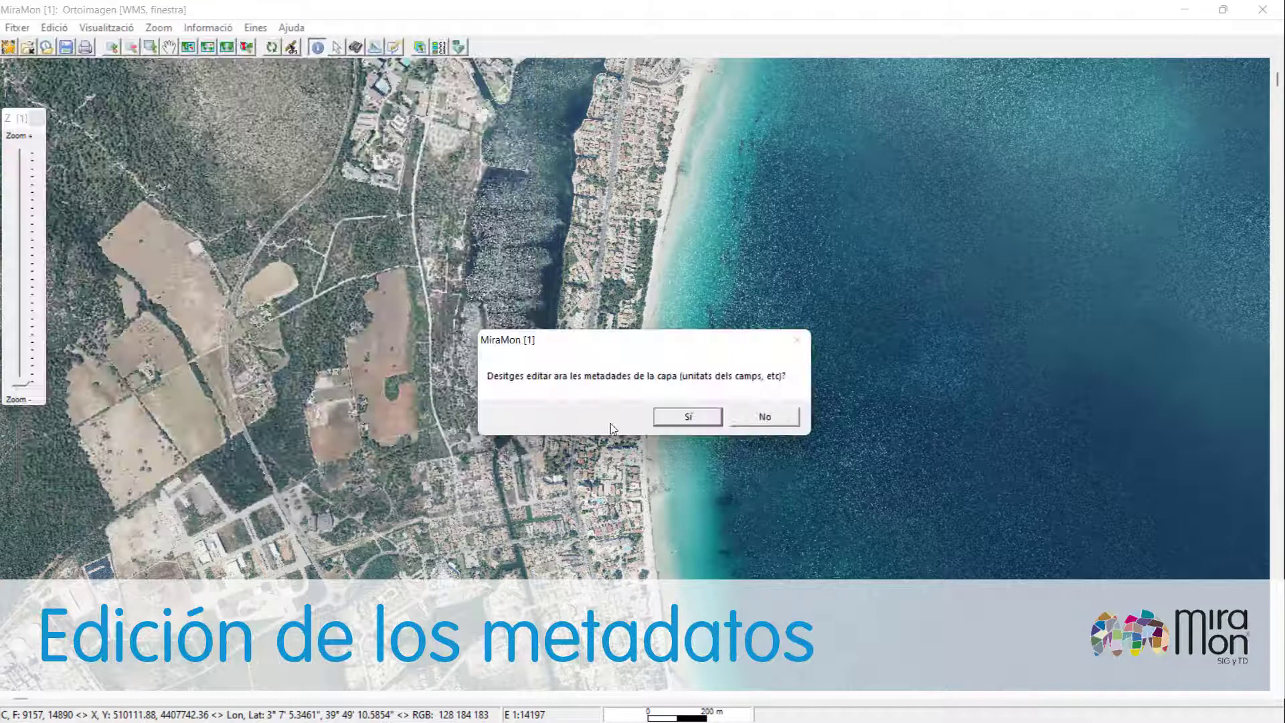
click(676, 419)
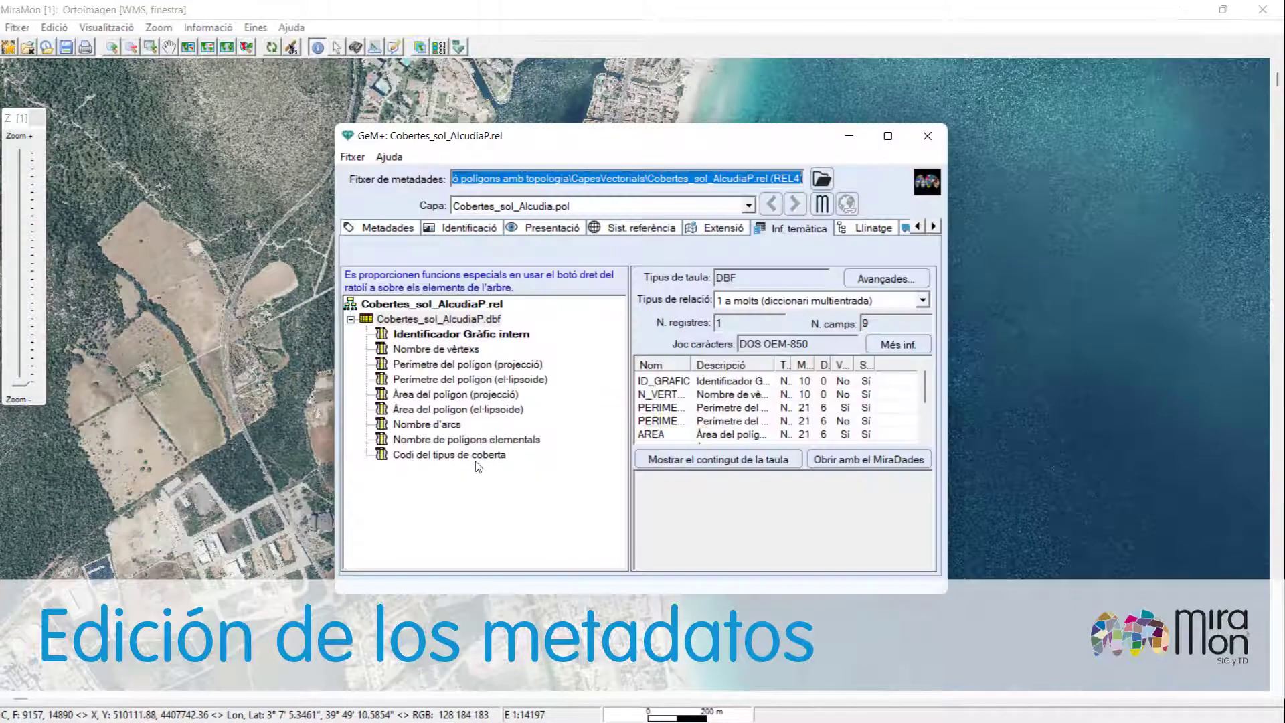
Link the "Codi del tipus de coberta" field to the thesaurus file RelDT03.rel from the Taules i paletes folder.
click(469, 454)
right_click(475, 455)
mouse_move(569, 463)
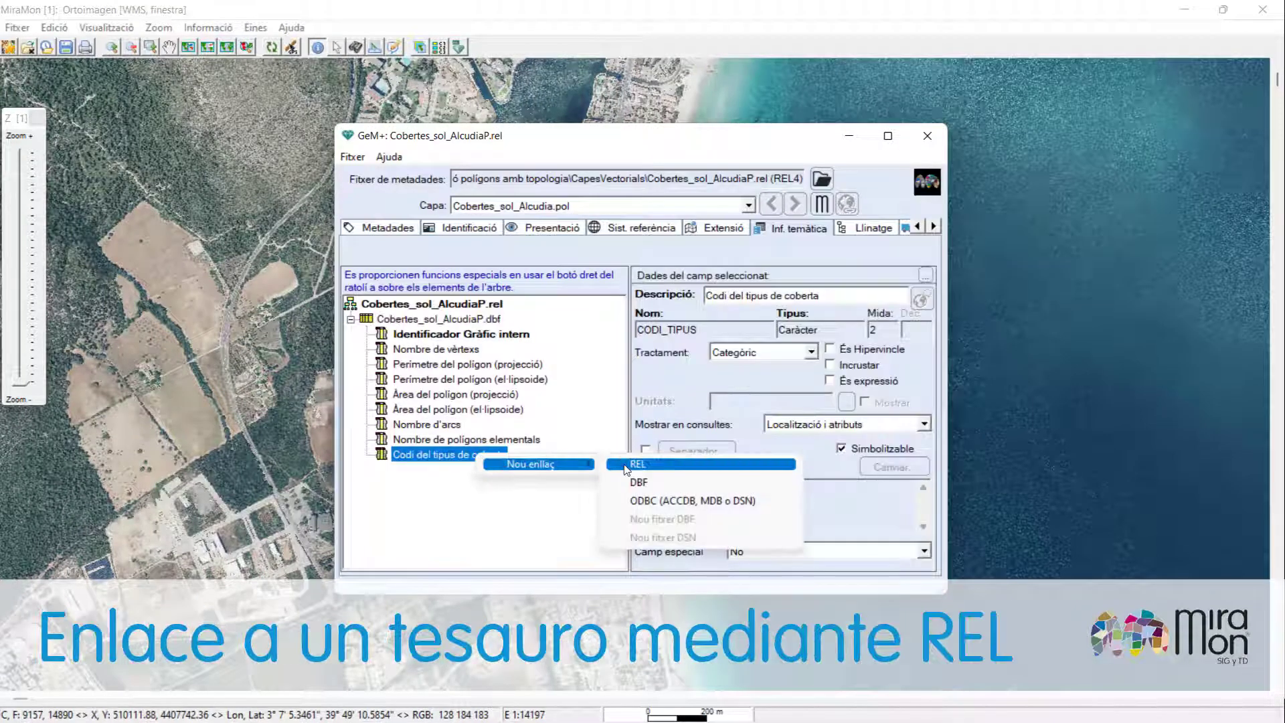
click(626, 466)
click(581, 224)
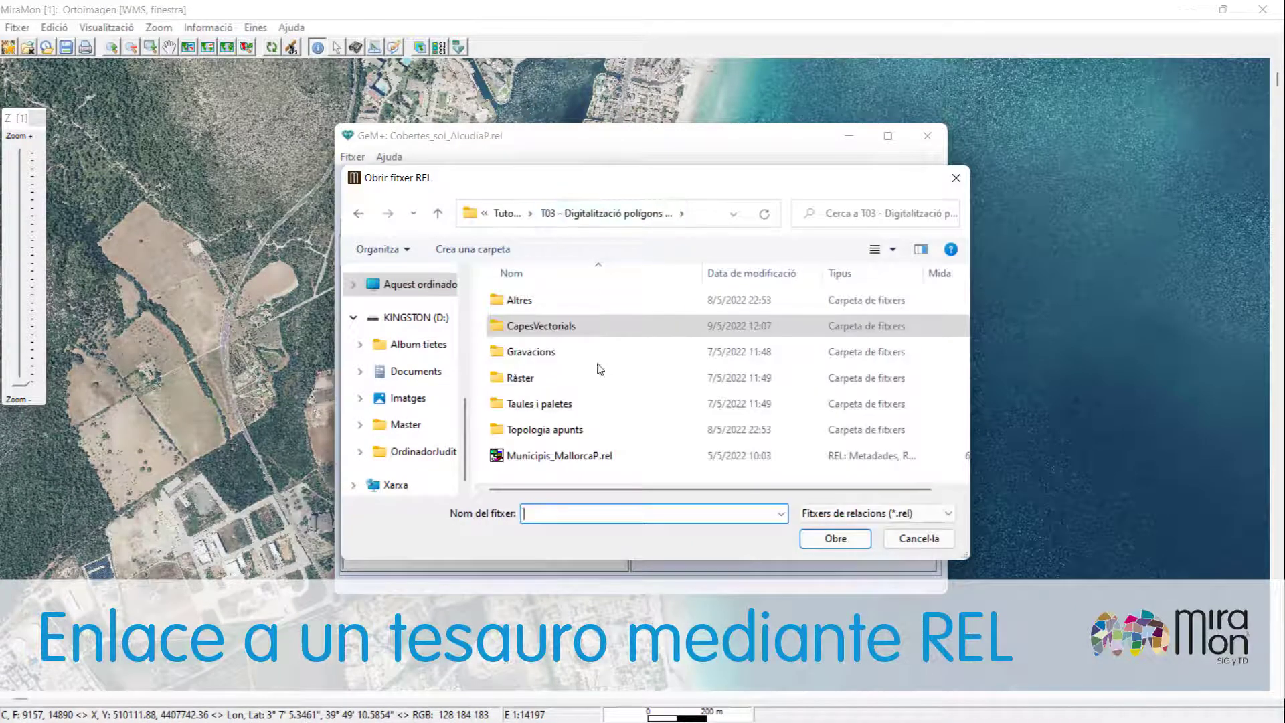
double_click(539, 404)
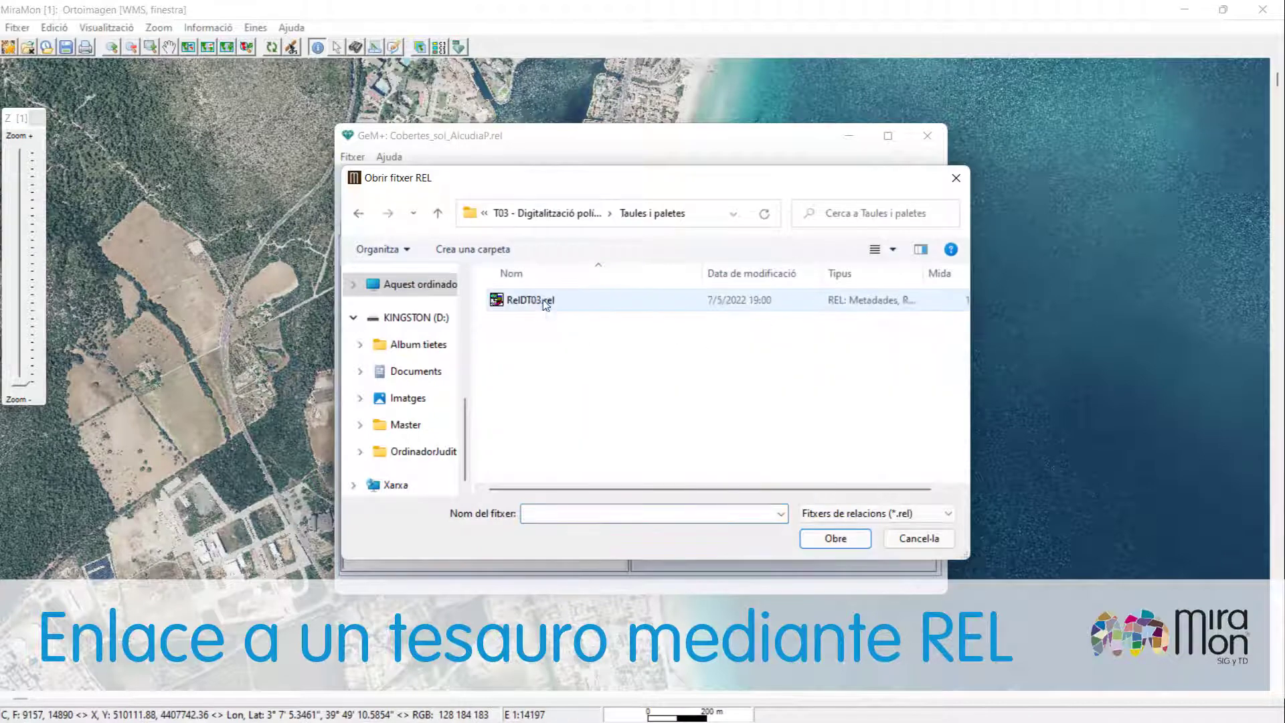
double_click(535, 299)
click(463, 484)
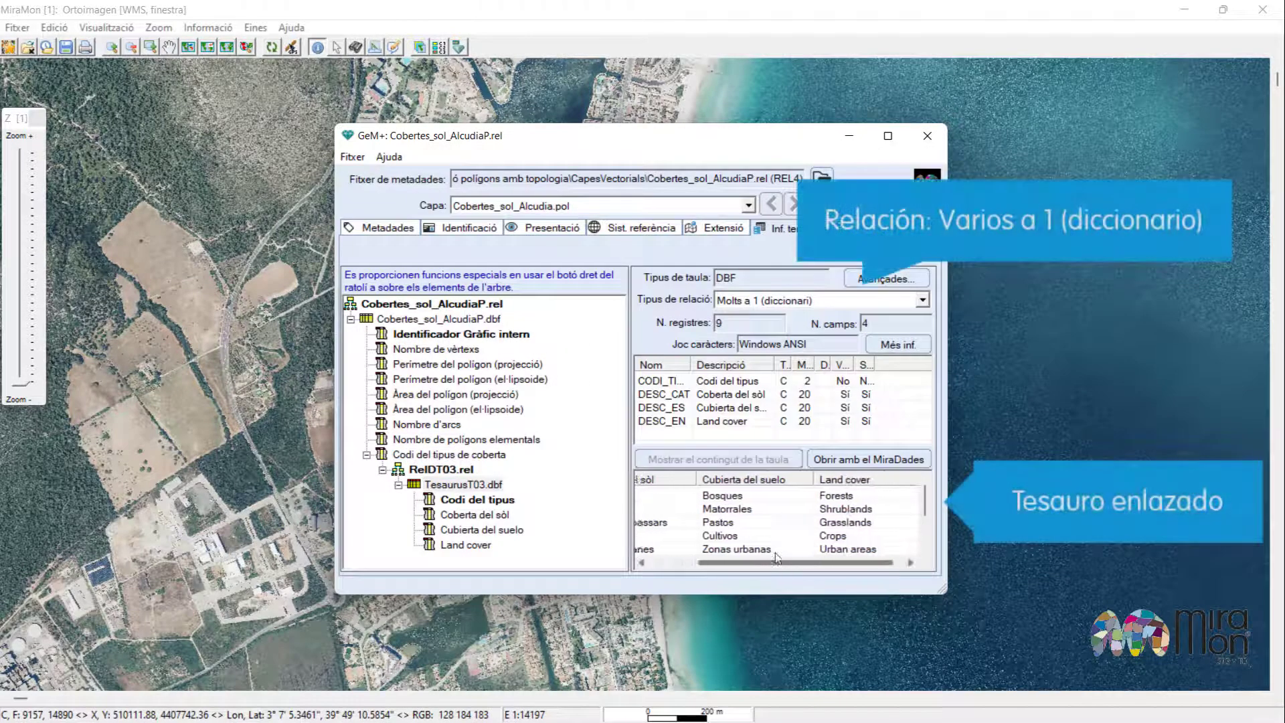
Save the layer metadata and close the metadata editor.
drag(748, 565, 736, 565)
click(353, 157)
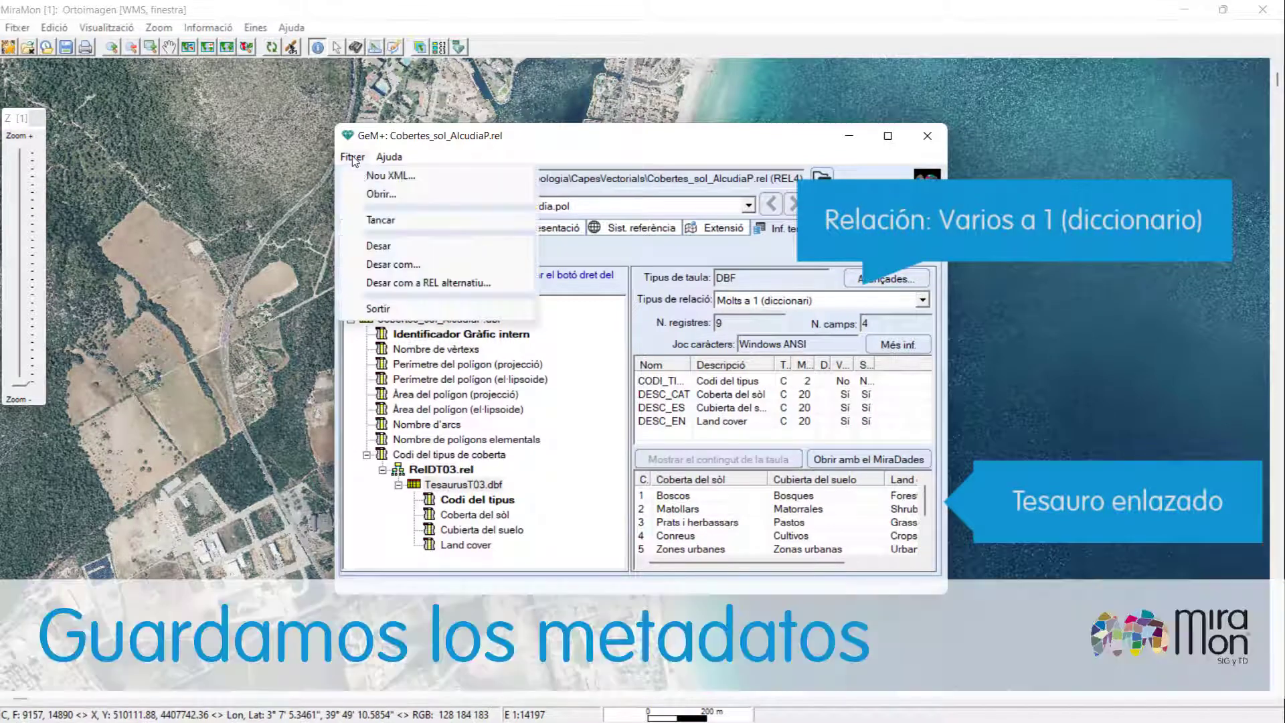
click(388, 245)
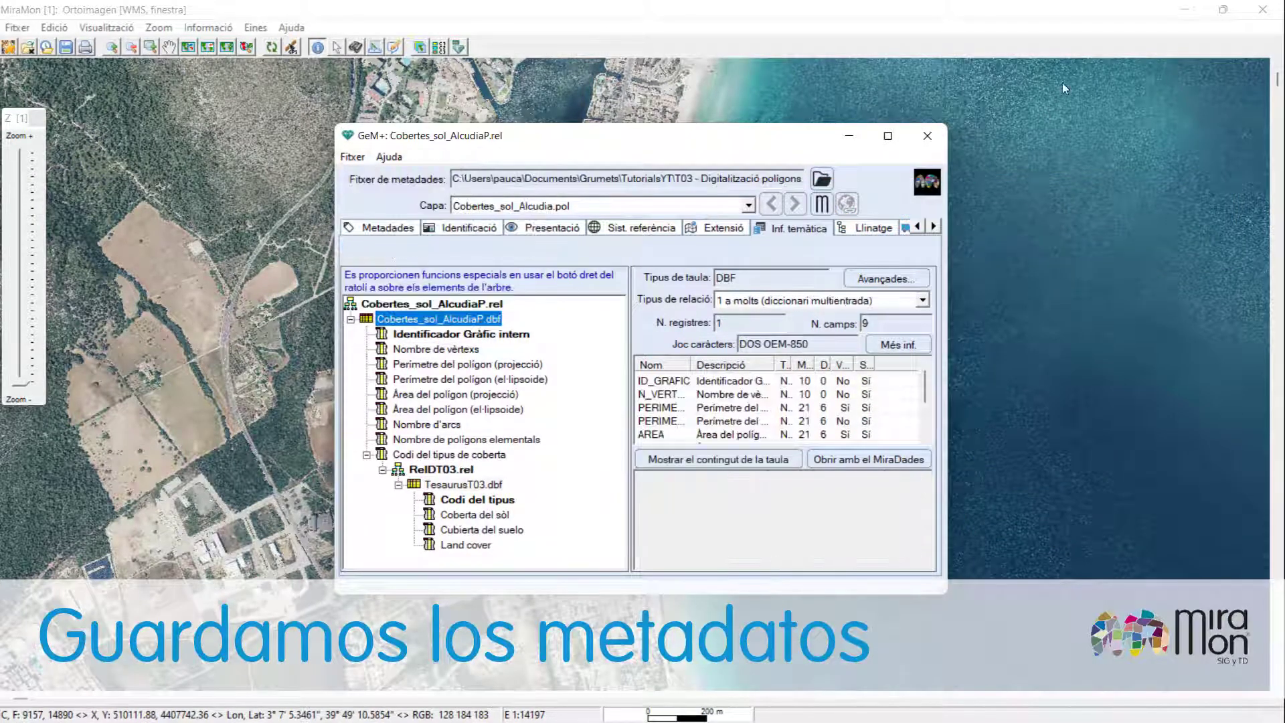
click(934, 134)
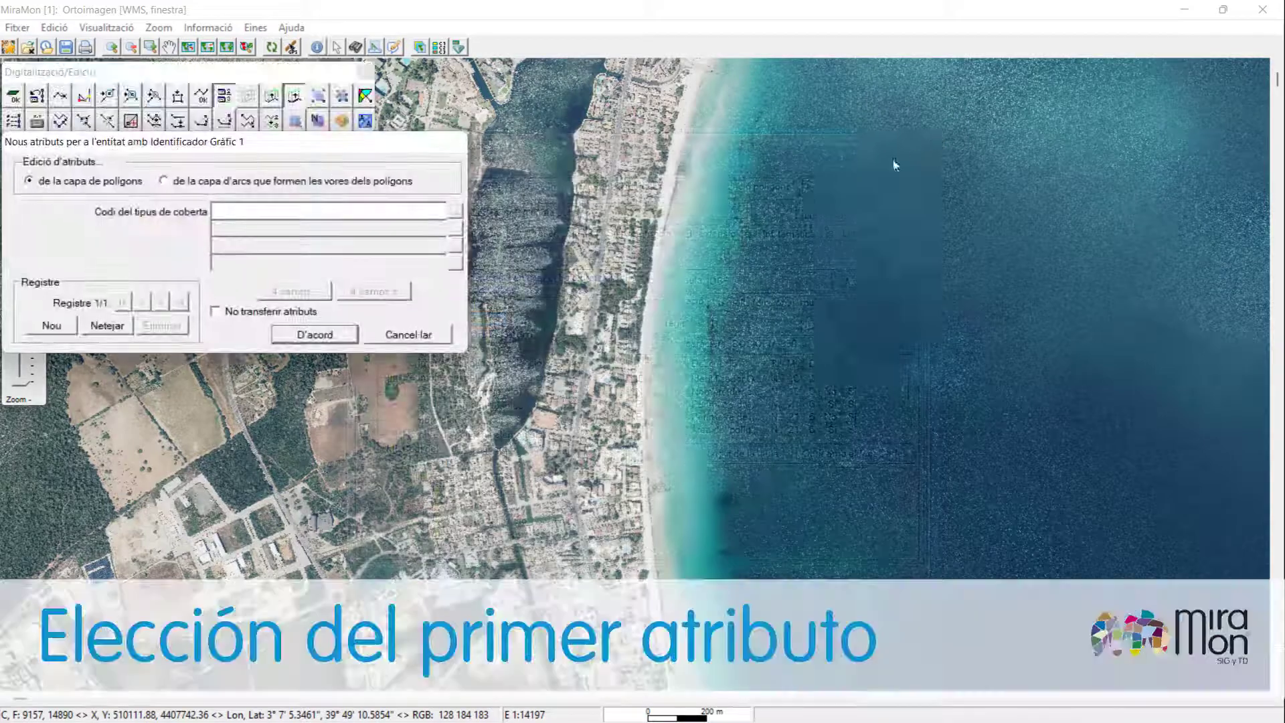
Assign the first polygon the cover type 5, Zones urbanes, picked from the thesaurus list.
click(456, 213)
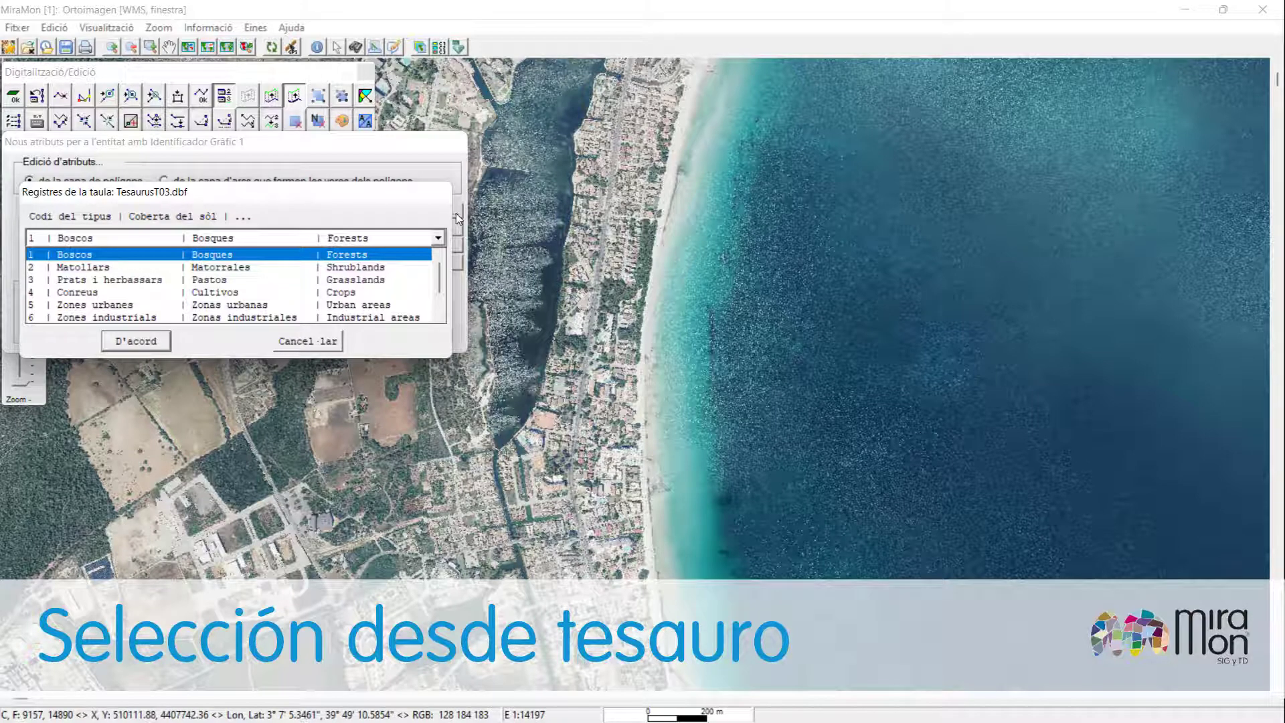
click(323, 306)
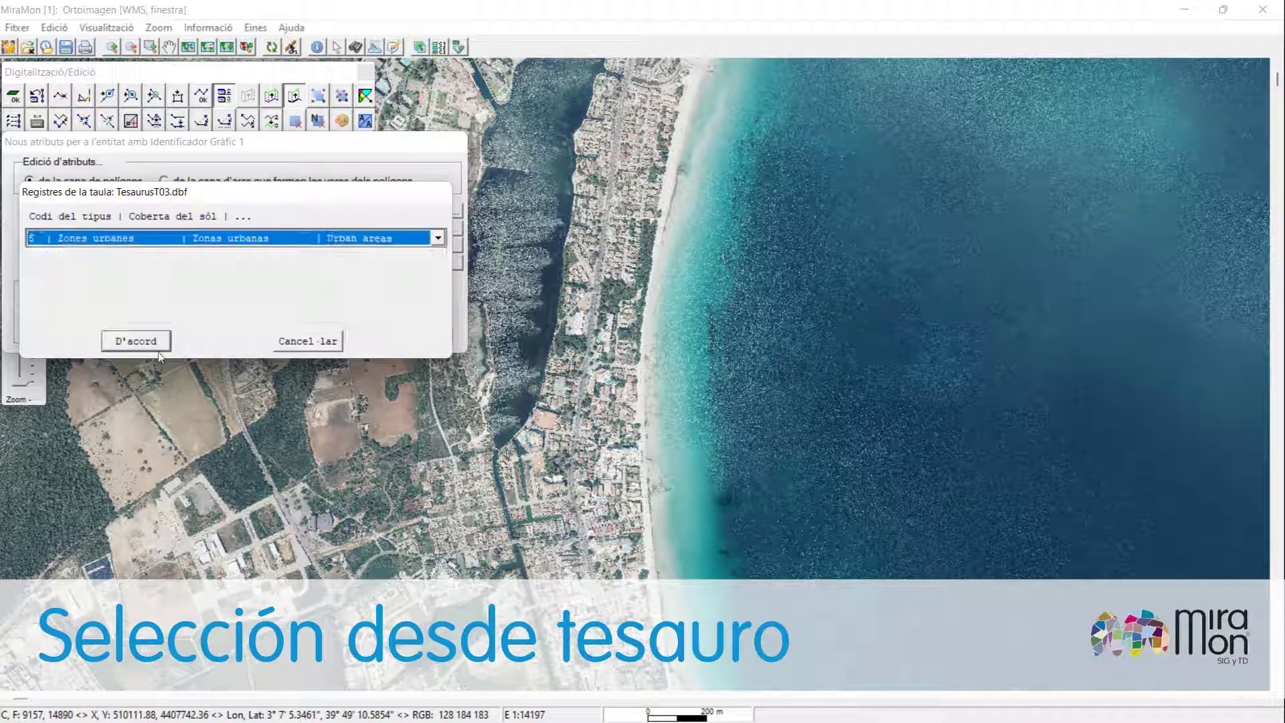
click(148, 344)
click(314, 335)
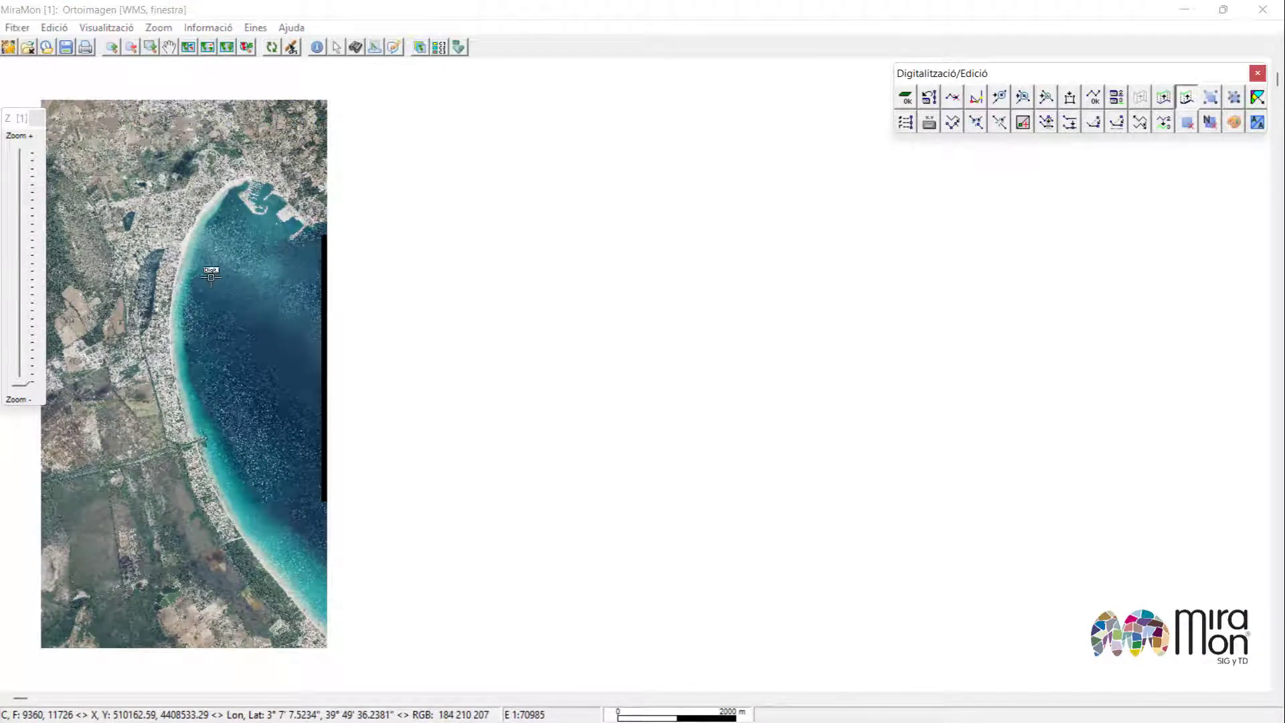
Check the current reference system parameters.
click(208, 28)
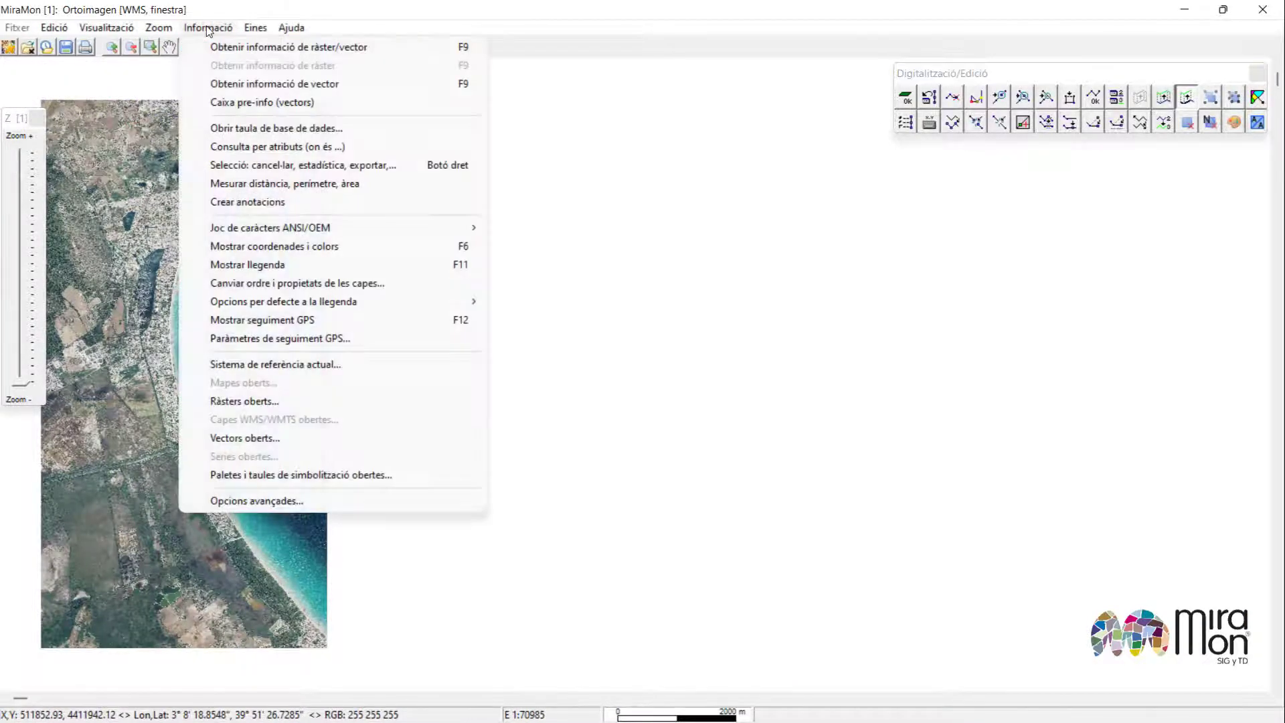
click(284, 365)
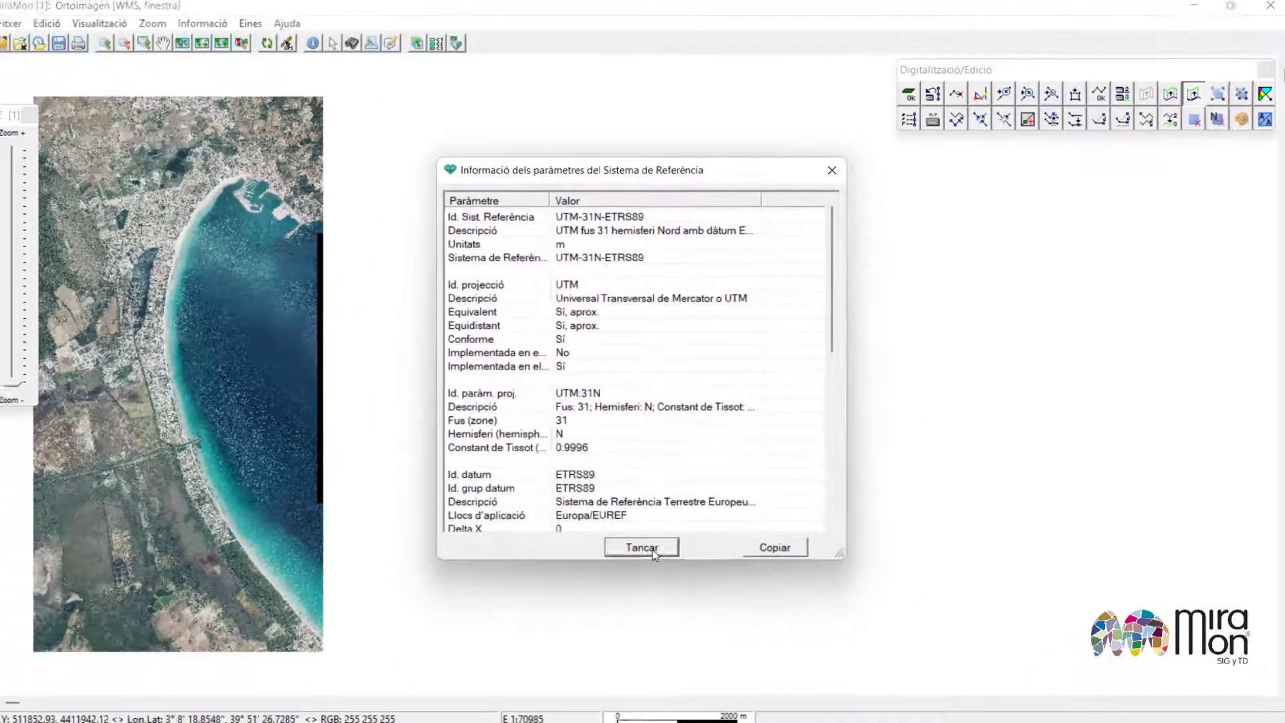
click(642, 665)
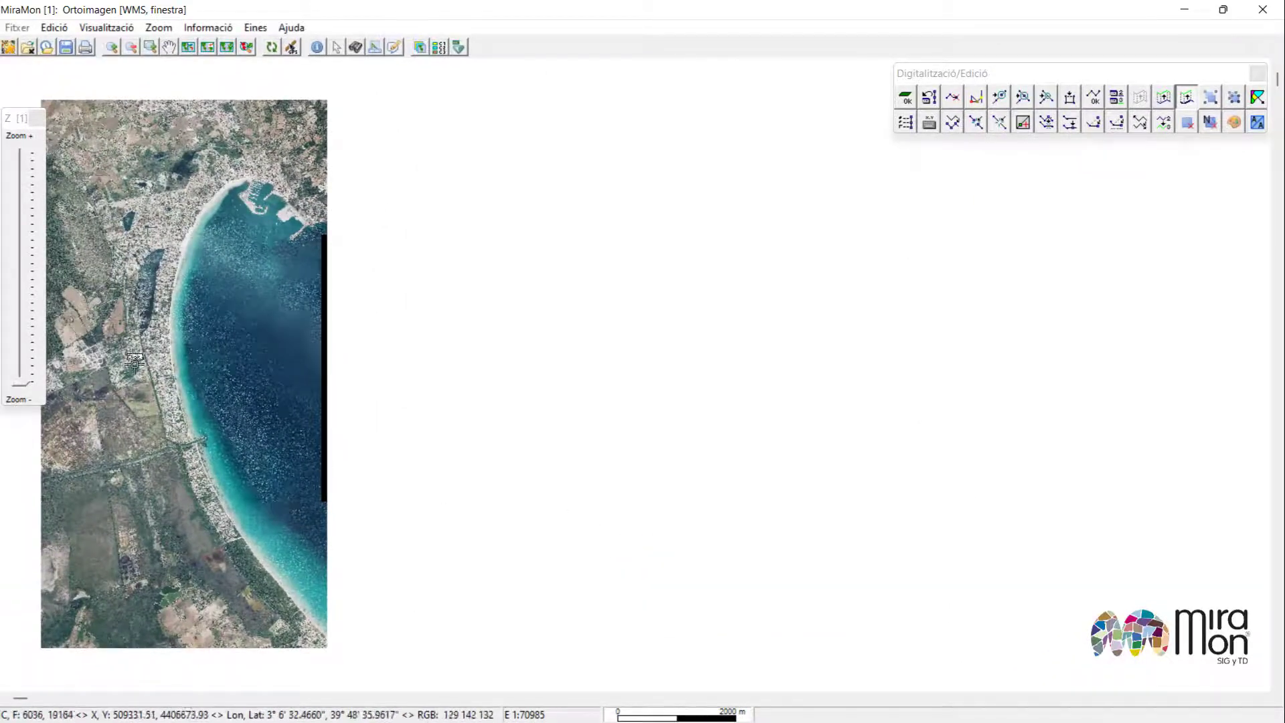
Digitize a polygon around the residential block bounded by the road and the lagoon shore.
scroll(135, 360, up, 5)
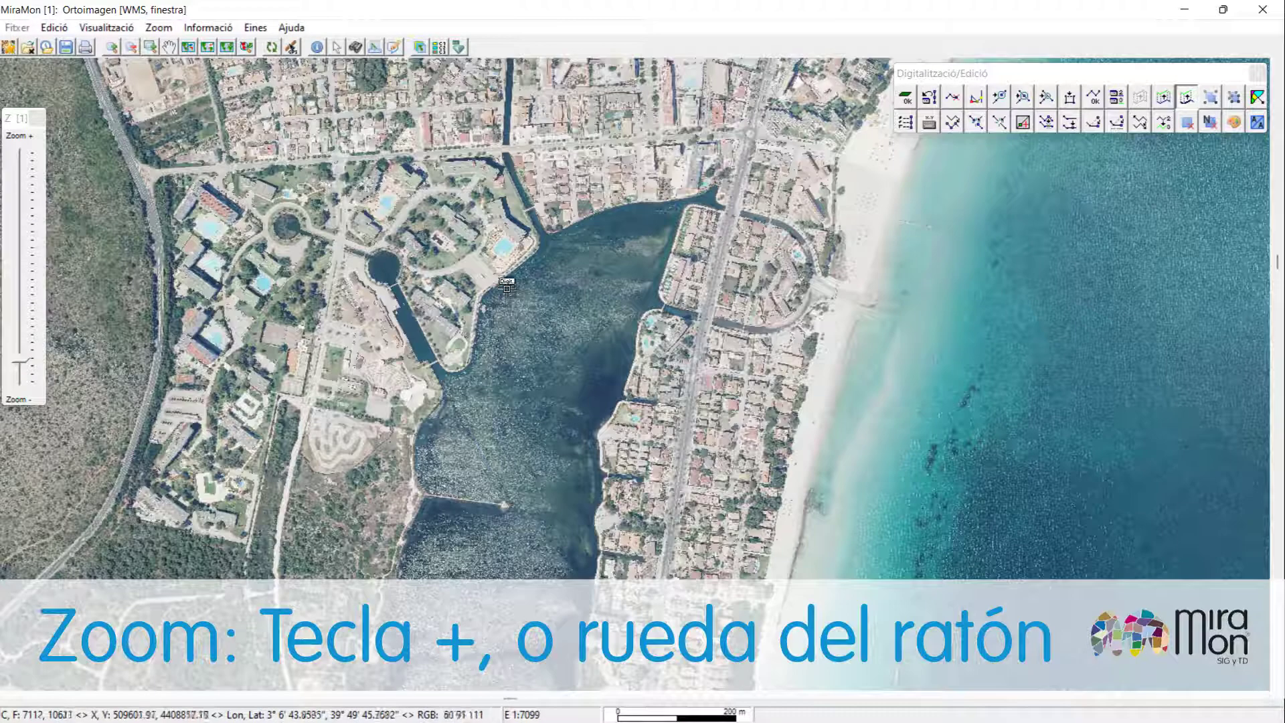
scroll(530, 261, up, 1)
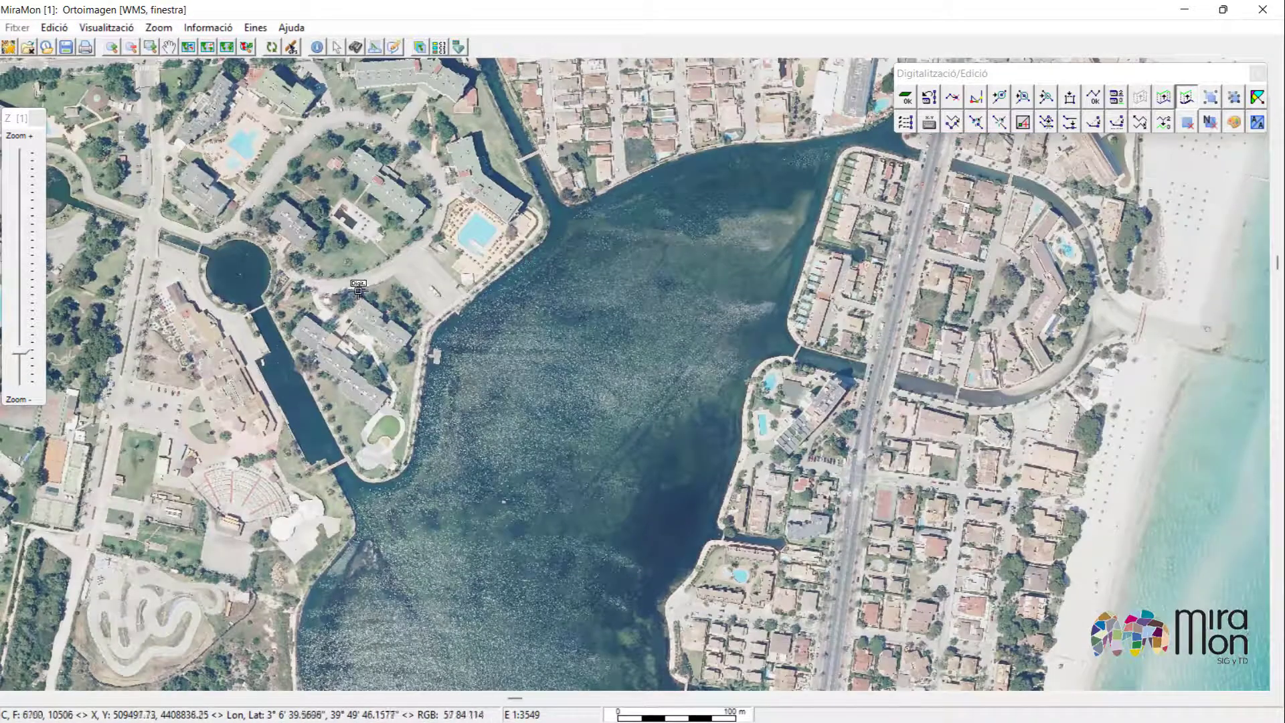
scroll(527, 256, down, 1)
scroll(604, 218, up, 1)
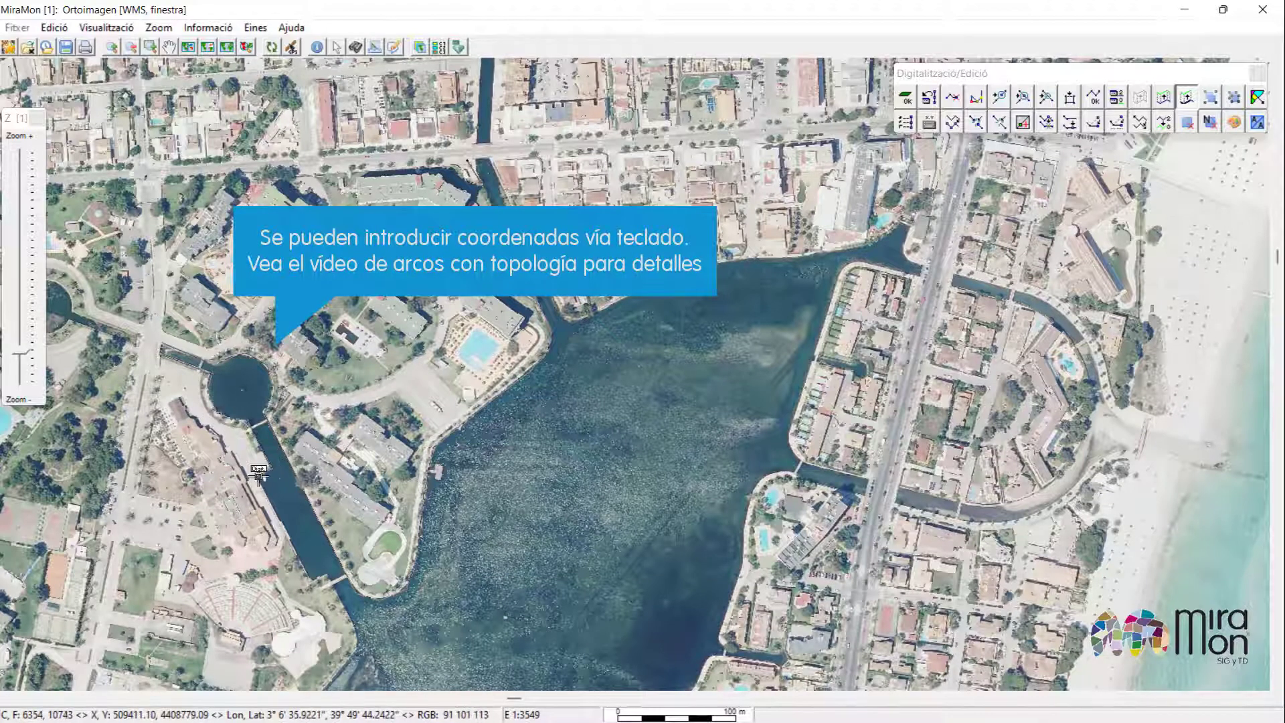
drag(358, 646, 514, 431)
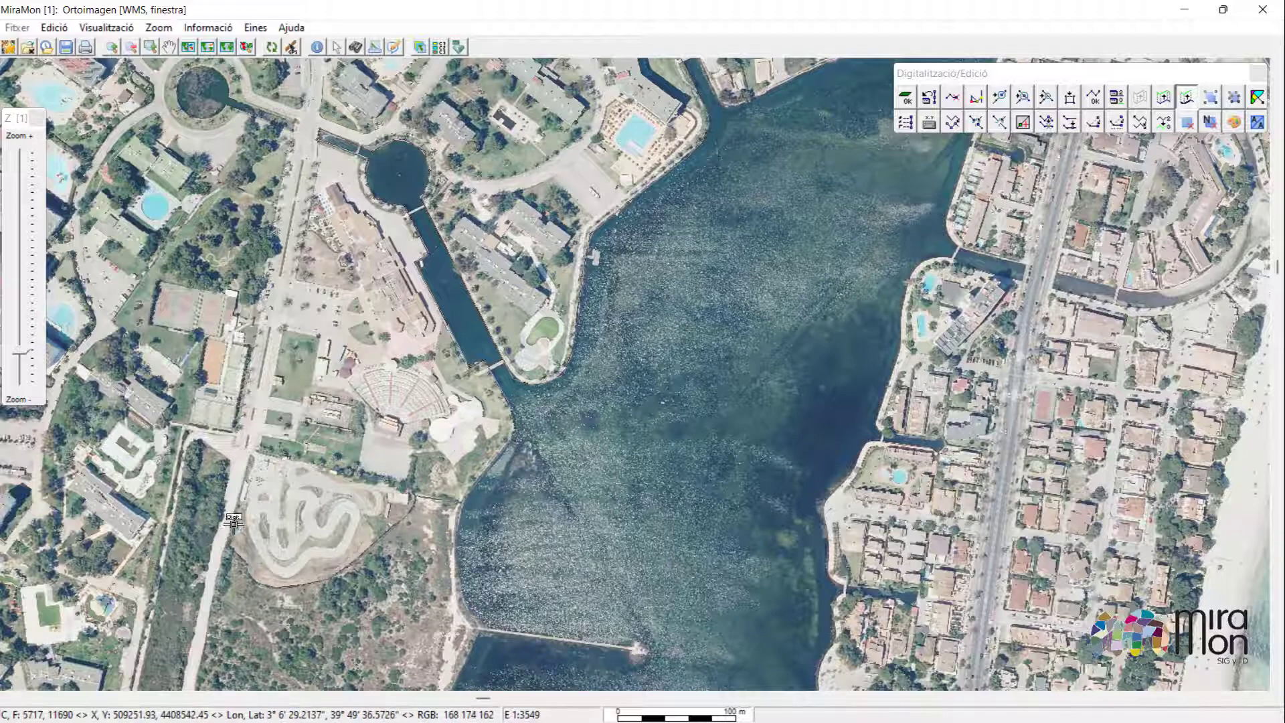
drag(155, 574, 283, 395)
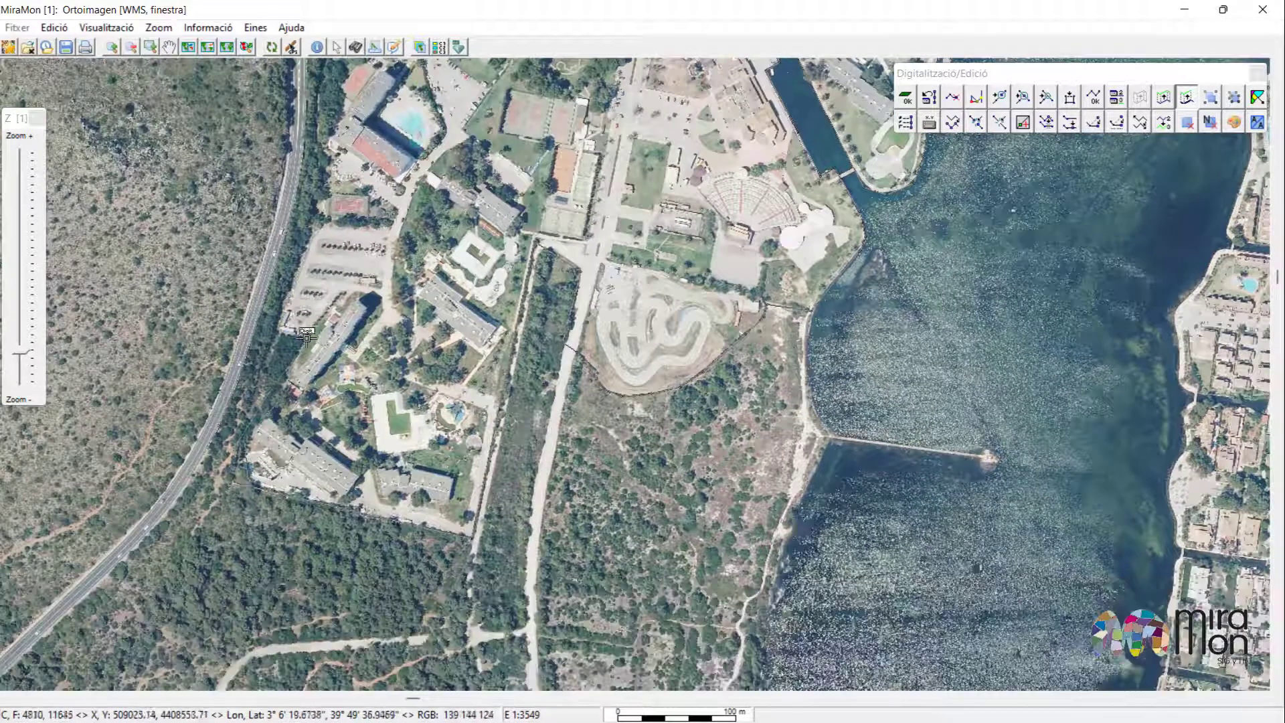
drag(347, 62, 311, 410)
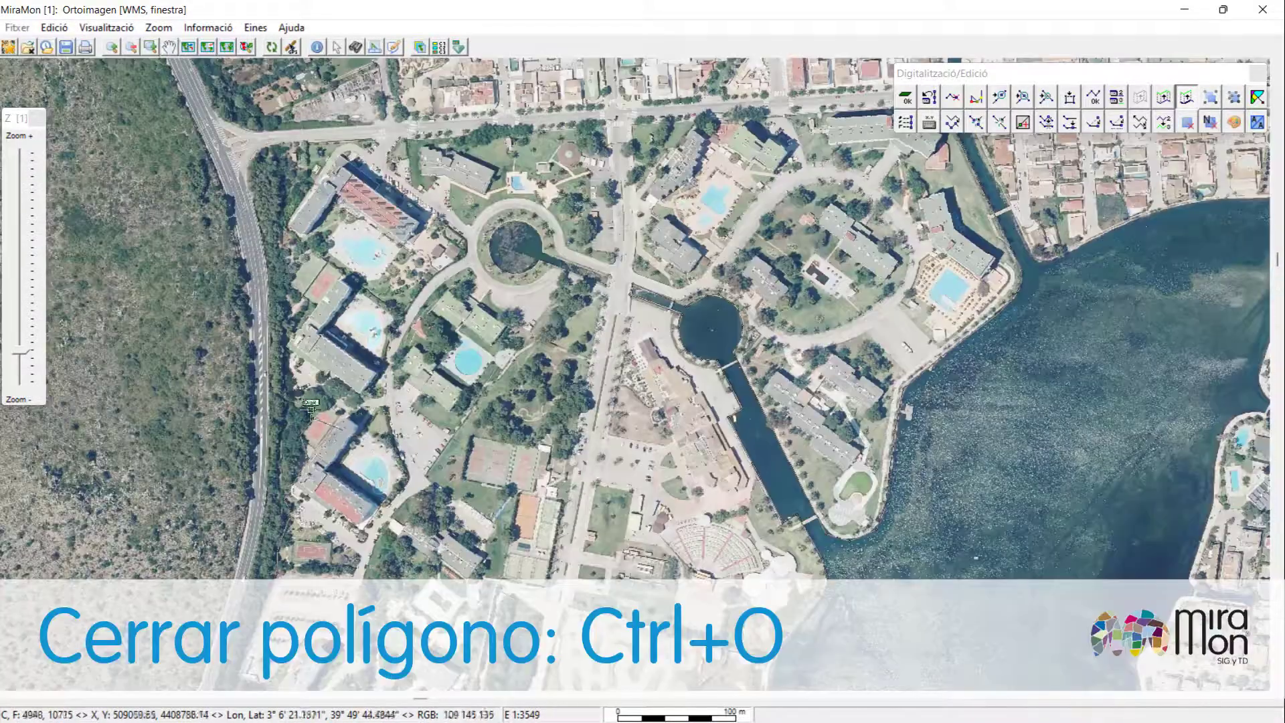
click(293, 408)
click(282, 341)
click(281, 147)
drag(863, 110, 753, 164)
click(828, 156)
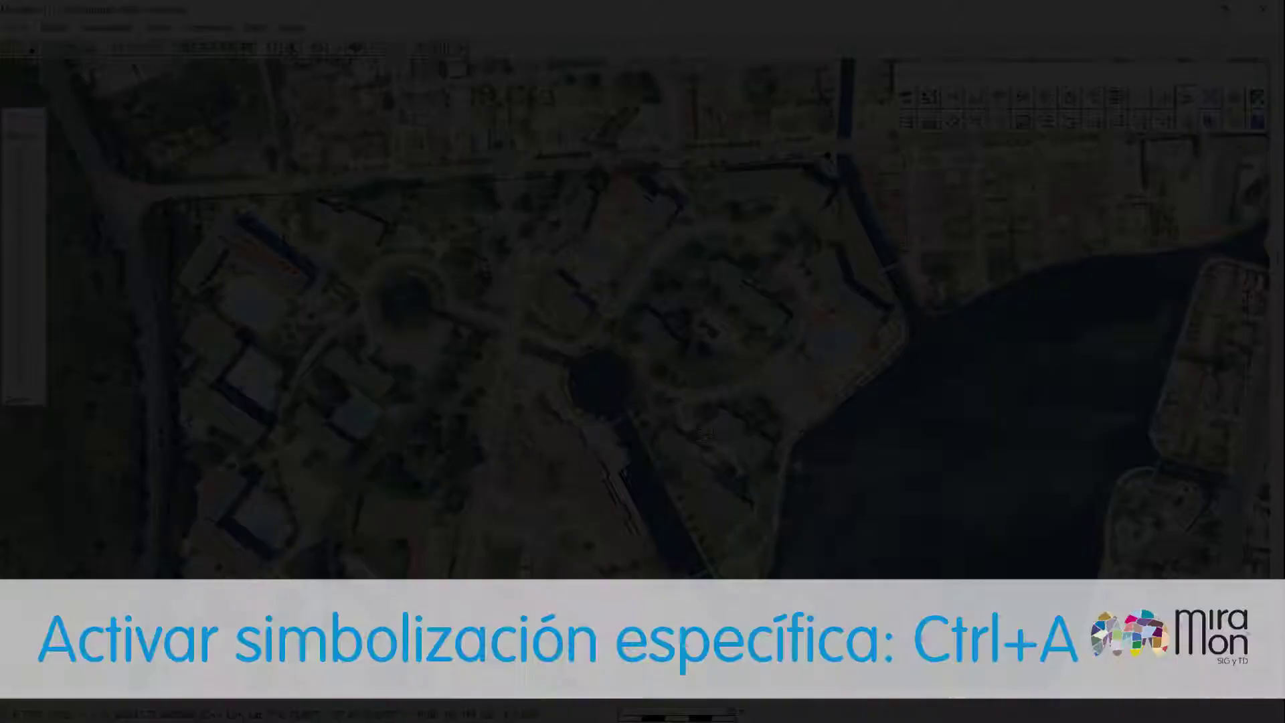
Activate the layer-specific symbolization and open the legend.
key(ctrl+a)
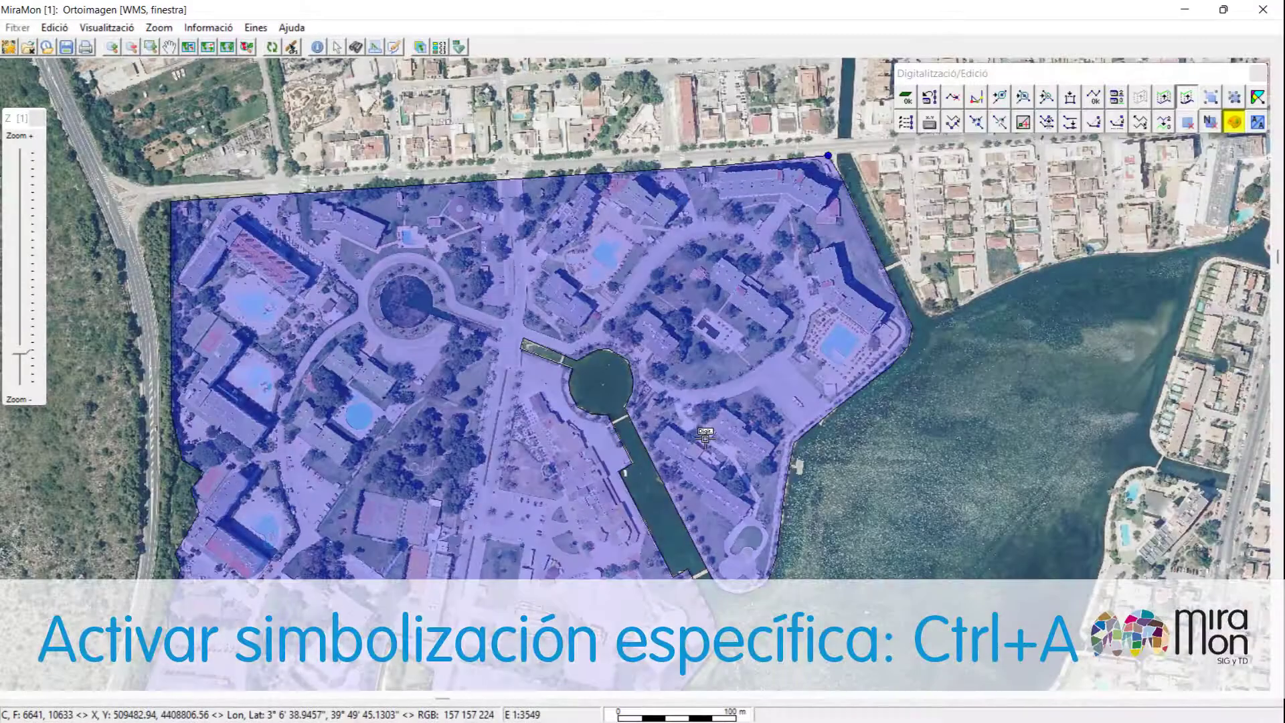
click(419, 47)
drag(466, 44, 1144, 232)
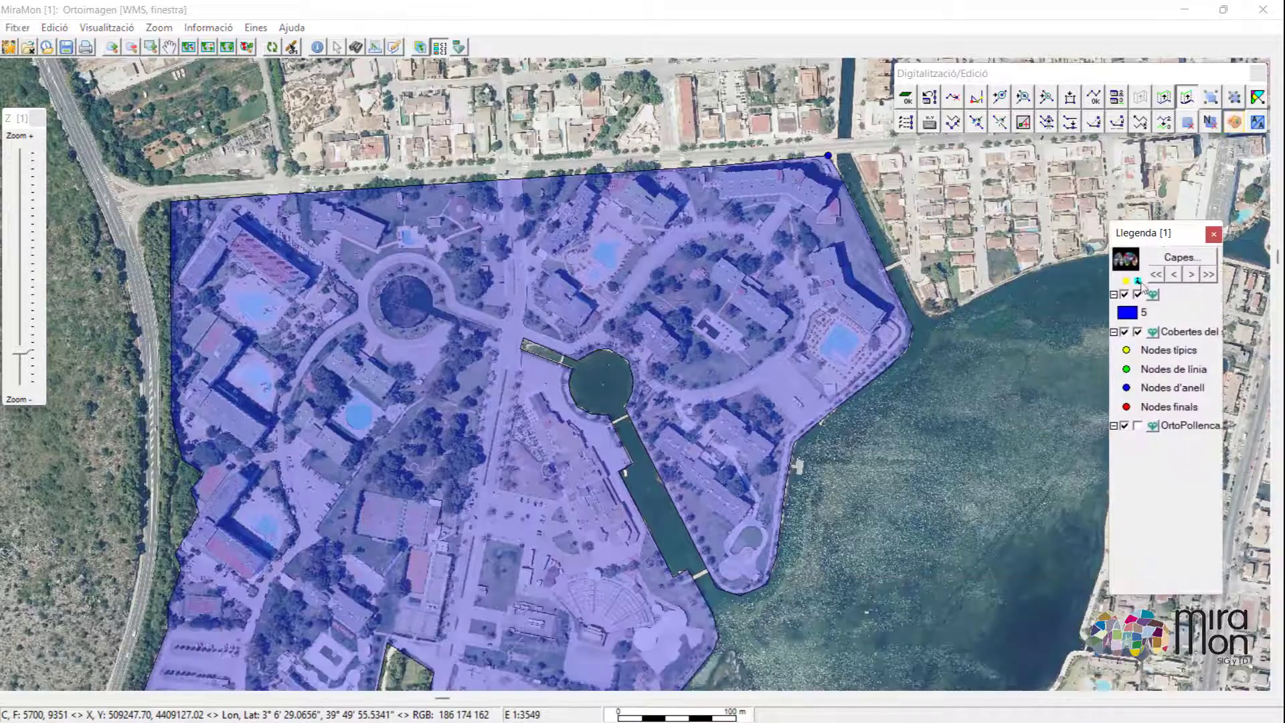
Open the layer's polygon visualization settings and set the colour field to Coberta del sòl.
click(1138, 317)
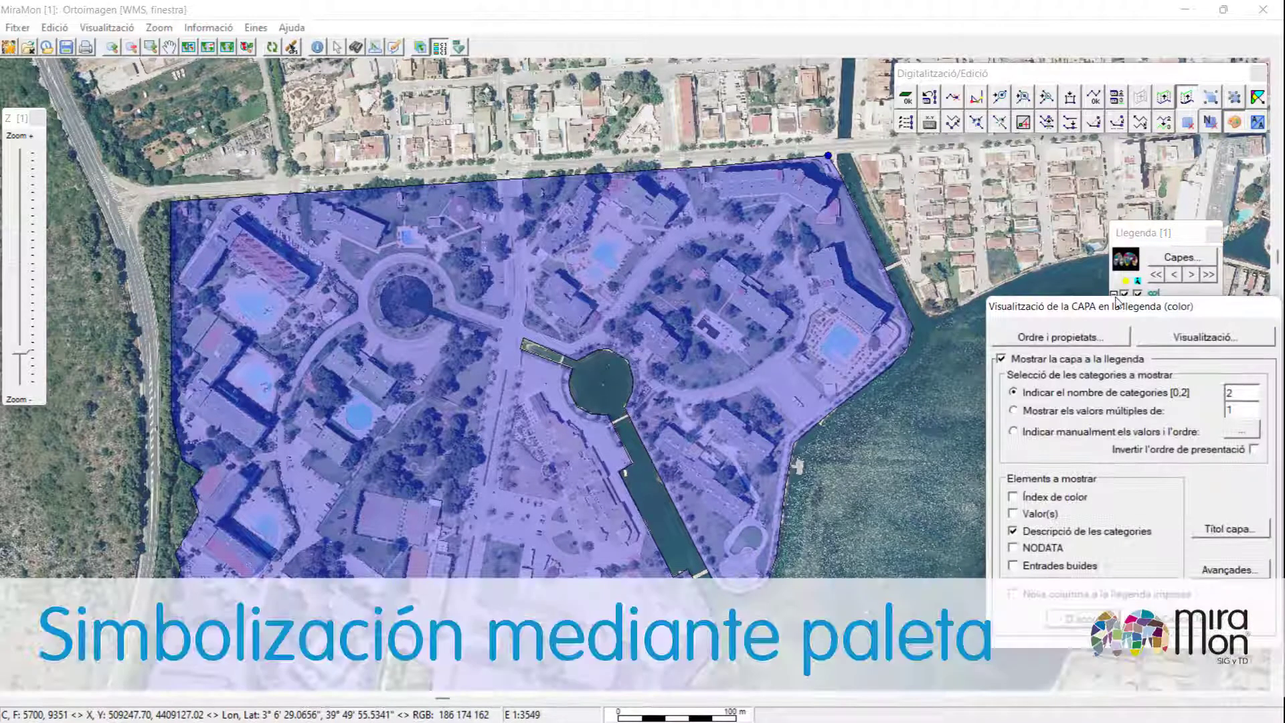
click(1166, 343)
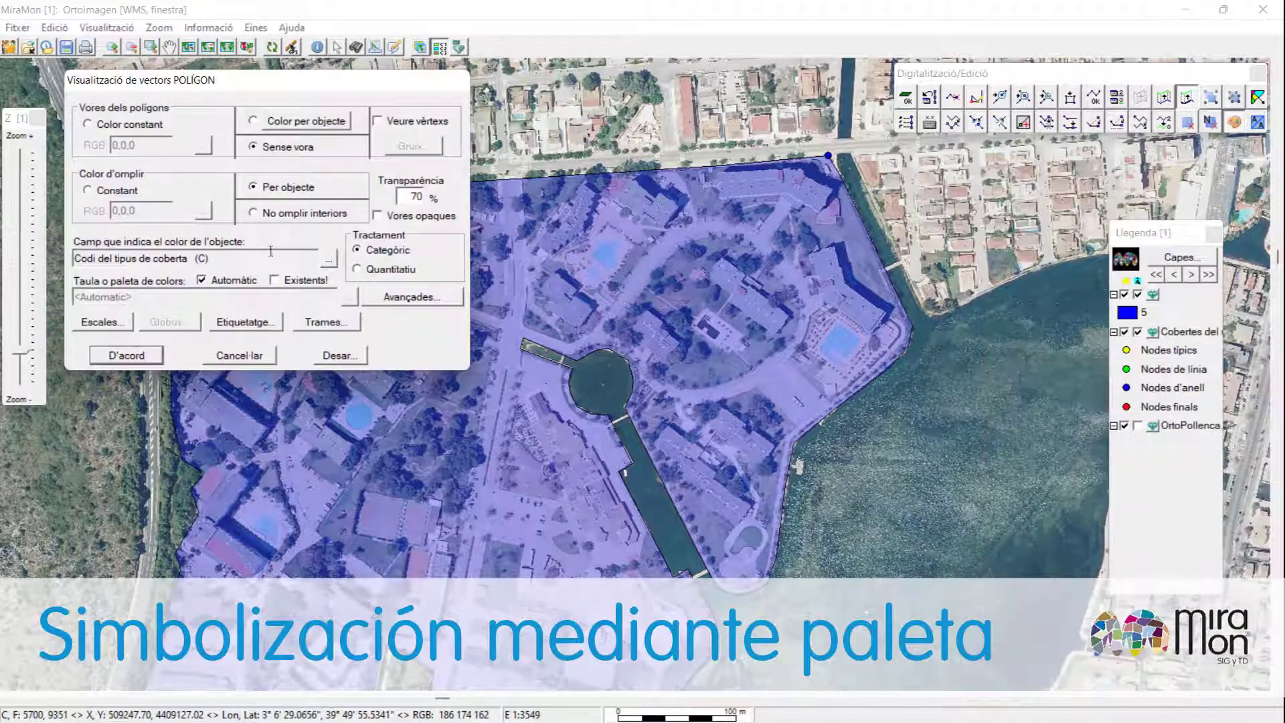
click(328, 261)
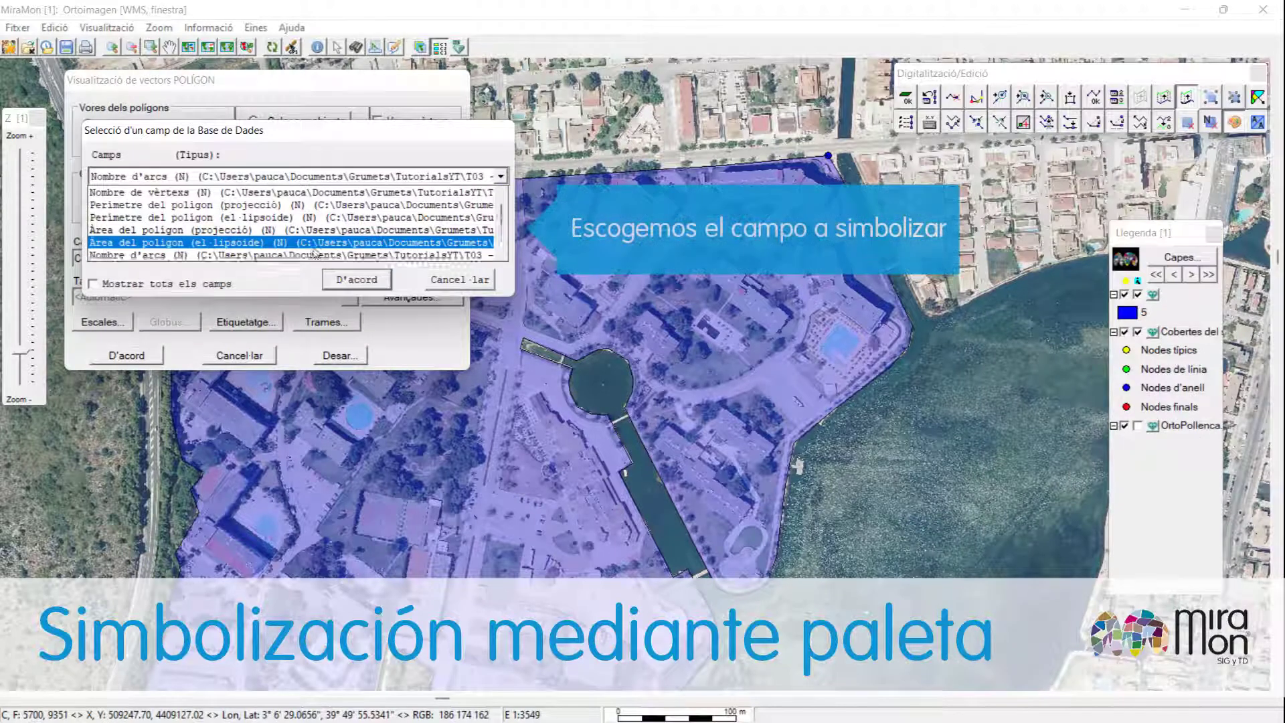
scroll(314, 252, down, 1)
click(294, 257)
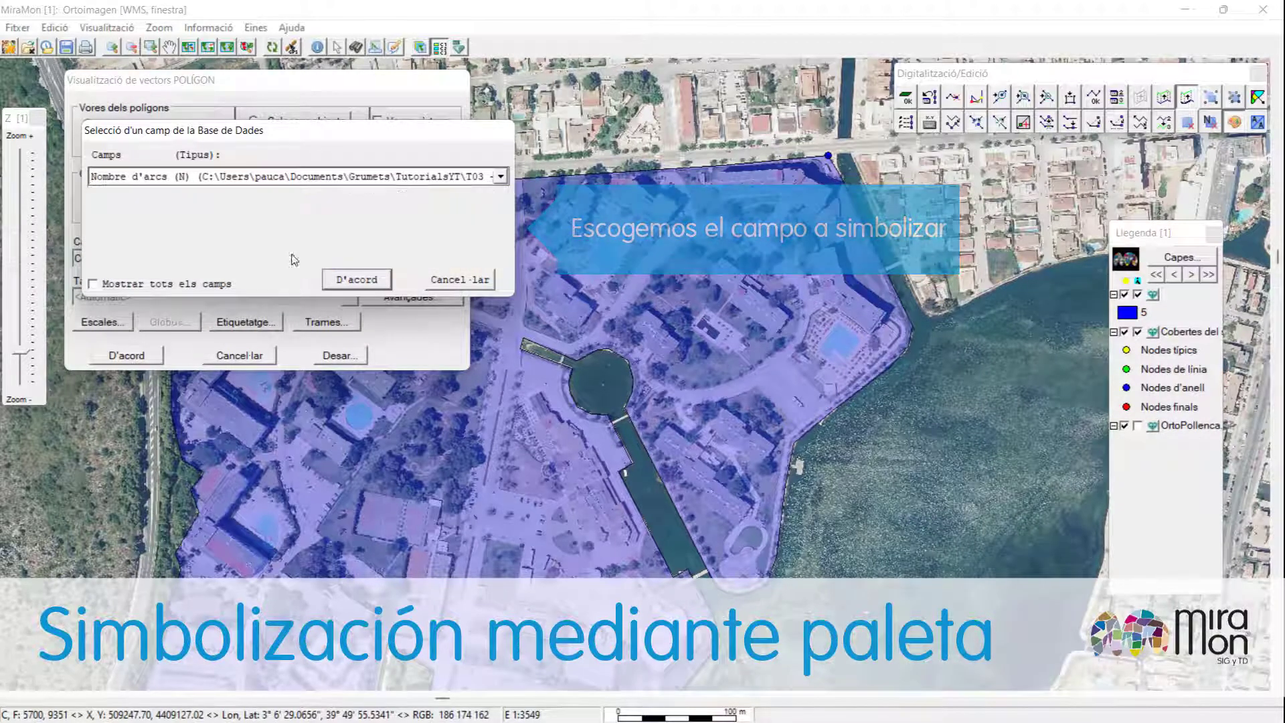
click(356, 279)
Replace the automatic colours with the PaletaT03.dbf palette from the Taules i paletes folder and apply the symbolization.
click(201, 279)
click(347, 297)
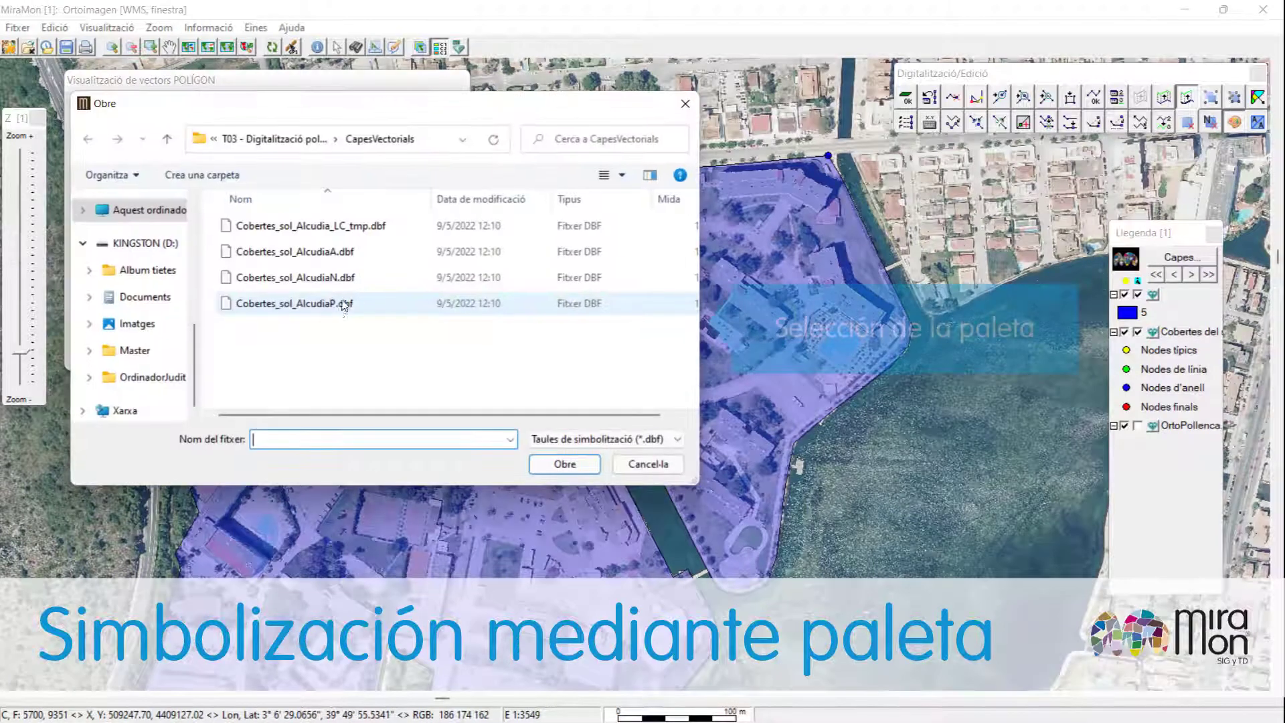
click(294, 139)
double_click(288, 329)
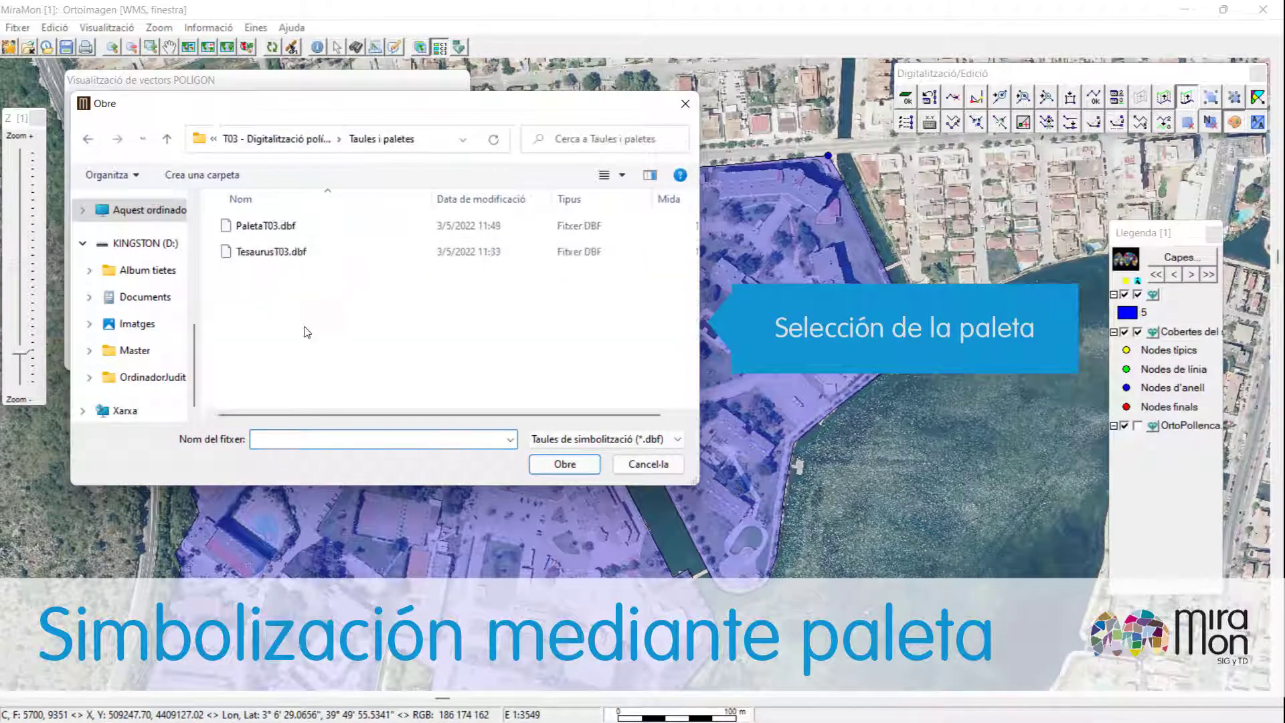
double_click(288, 228)
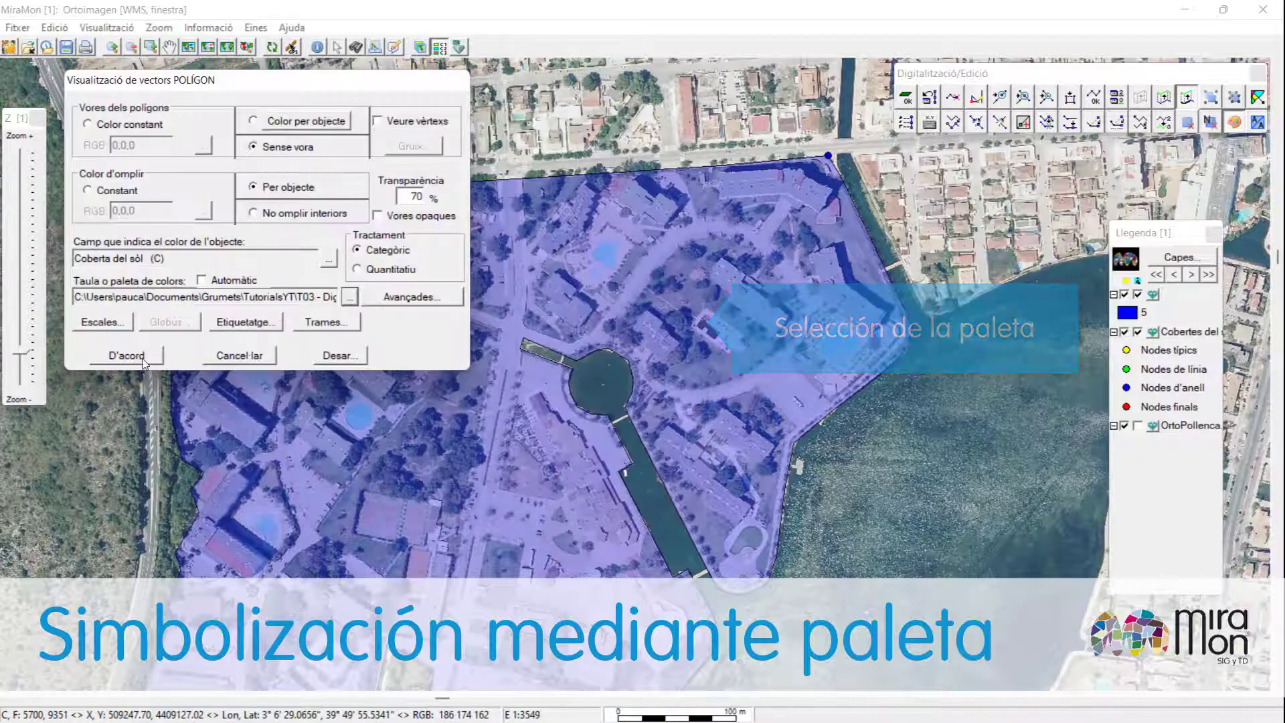
click(141, 358)
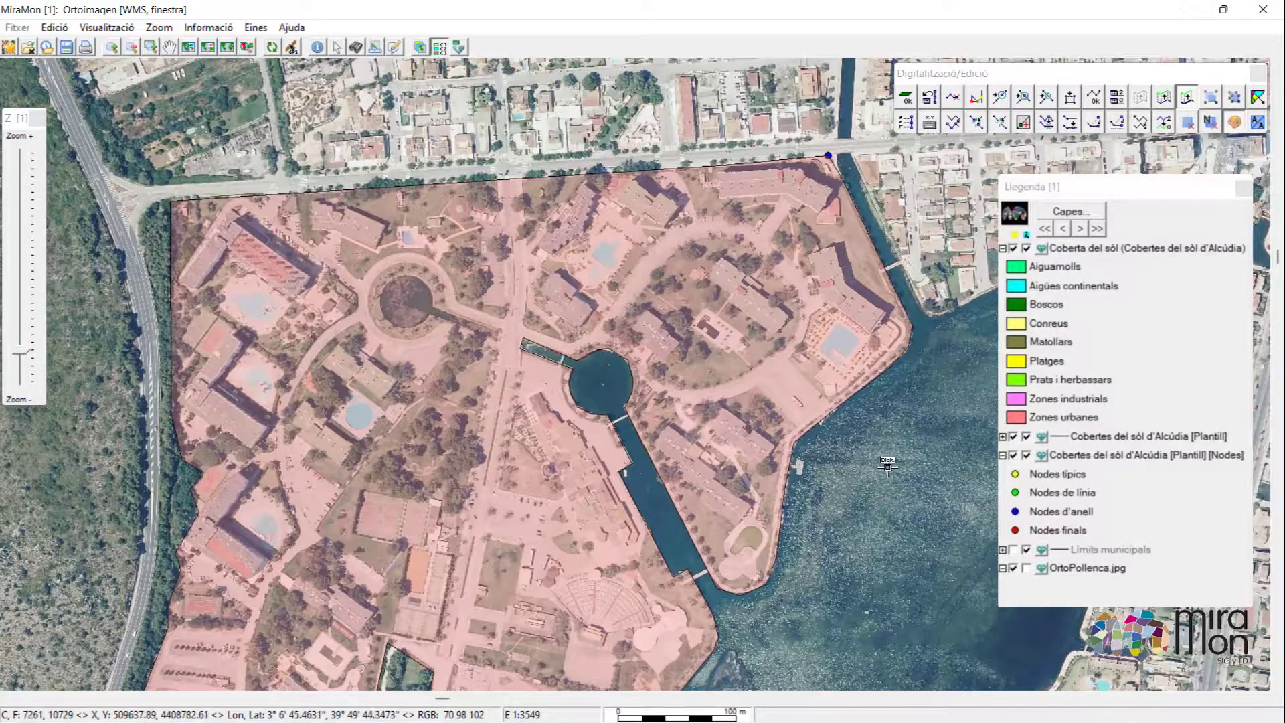
Close the next polygon and assign it cover type 9, Aigües continentals, from the thesaurus list.
click(887, 468)
click(456, 213)
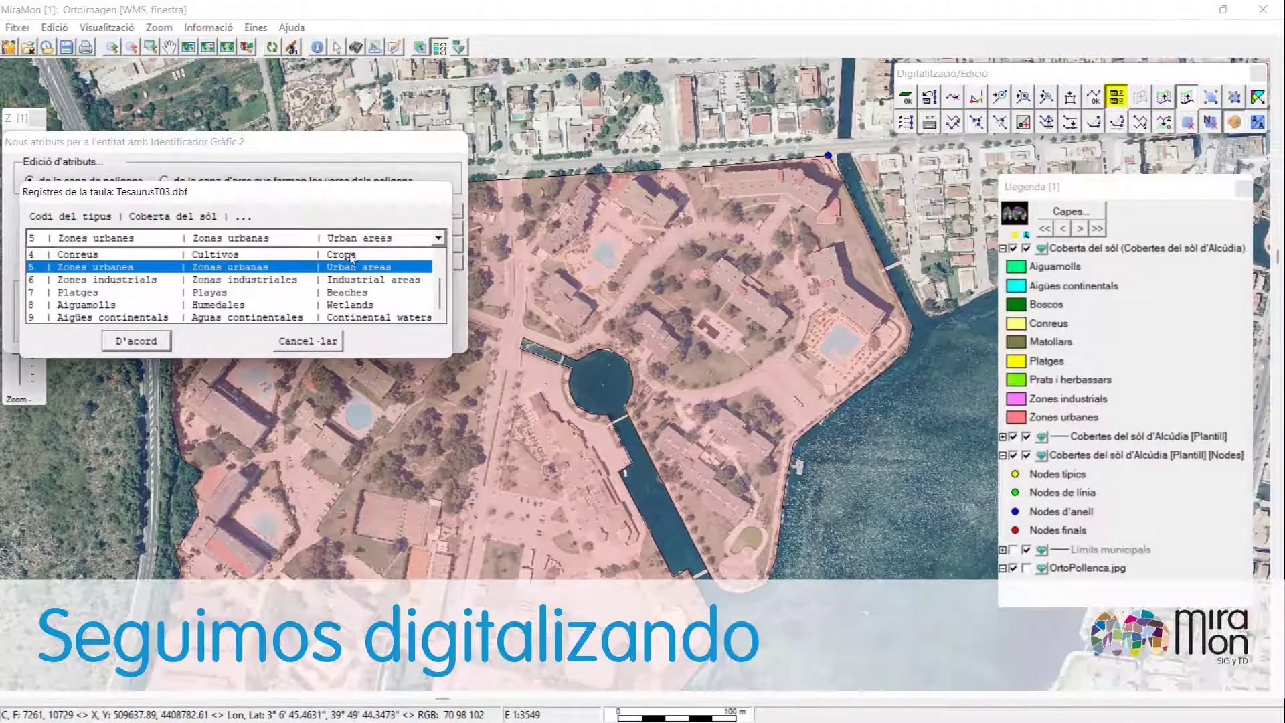
click(183, 316)
click(161, 343)
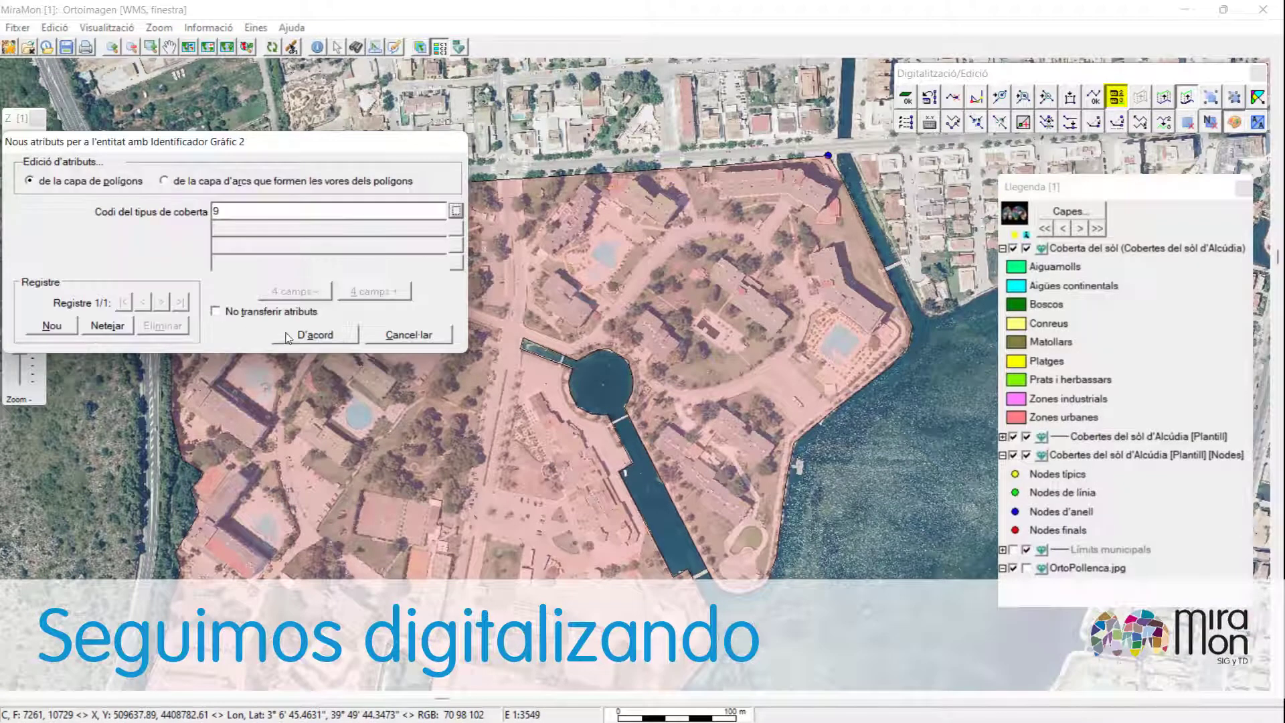
click(290, 337)
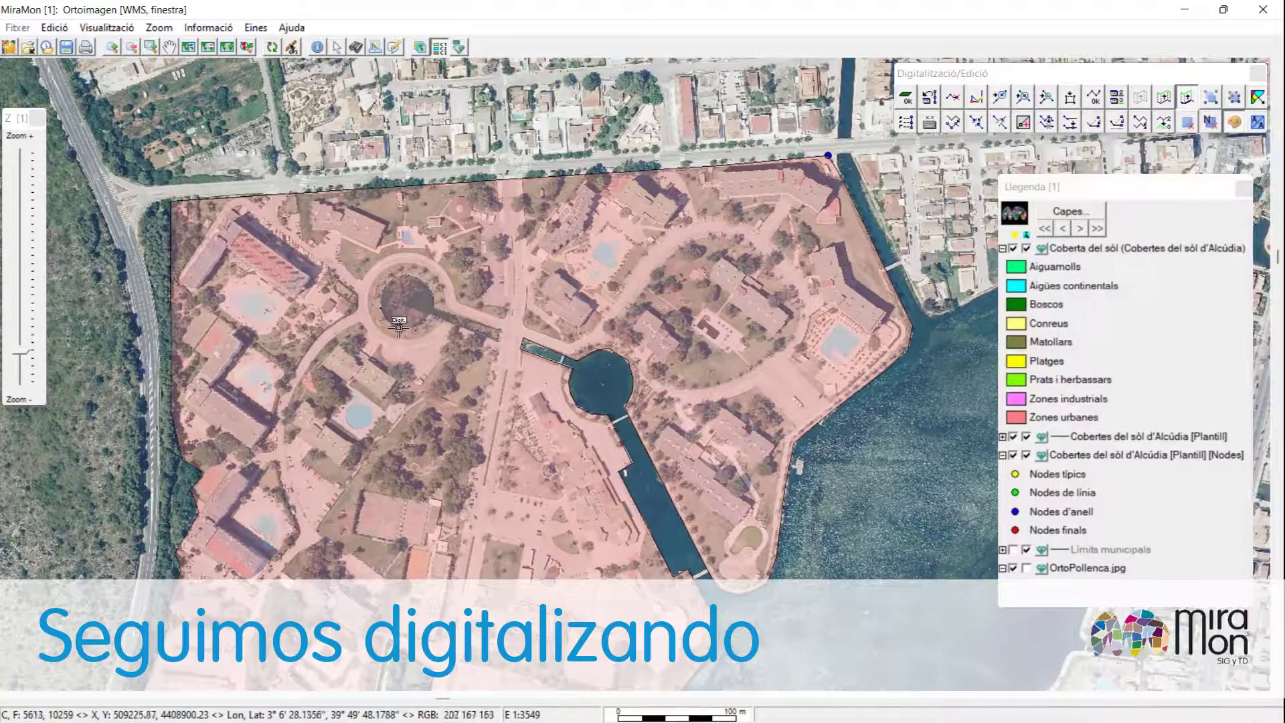
Change the attribute of the existing shoreline polygon to cover type 3, Prats i herbassars.
click(412, 293)
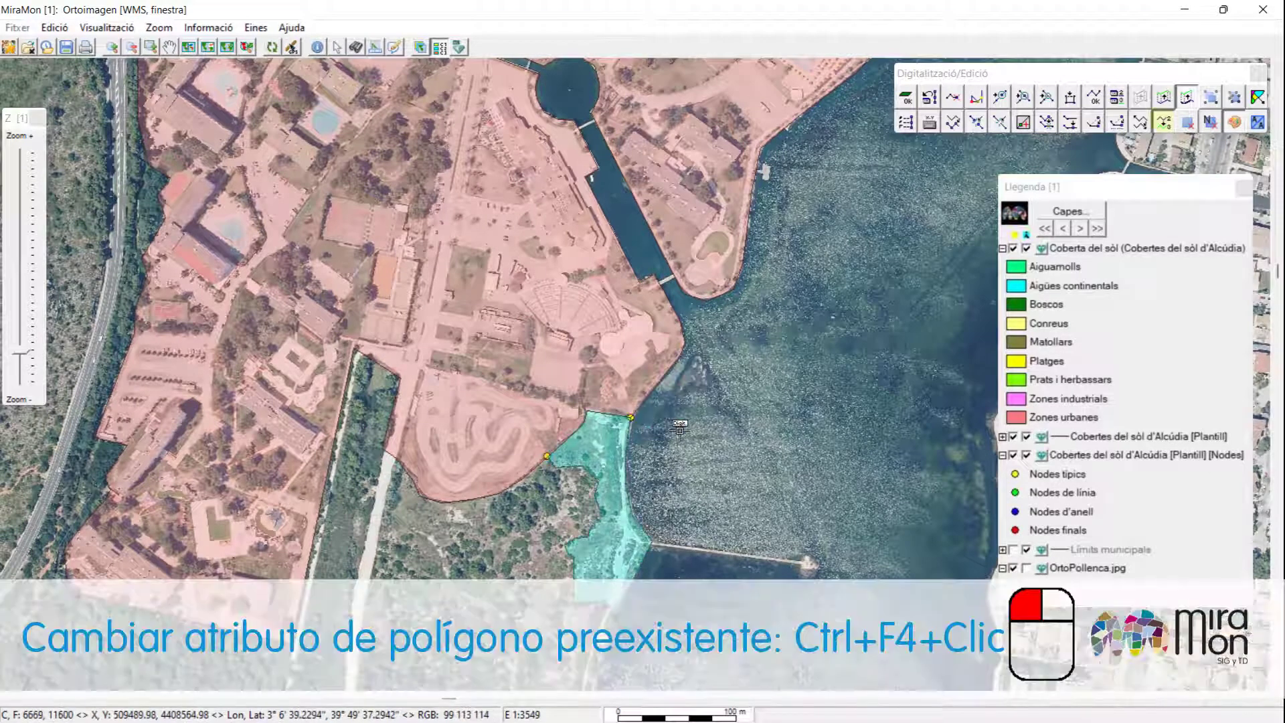
ctrl+click(624, 543)
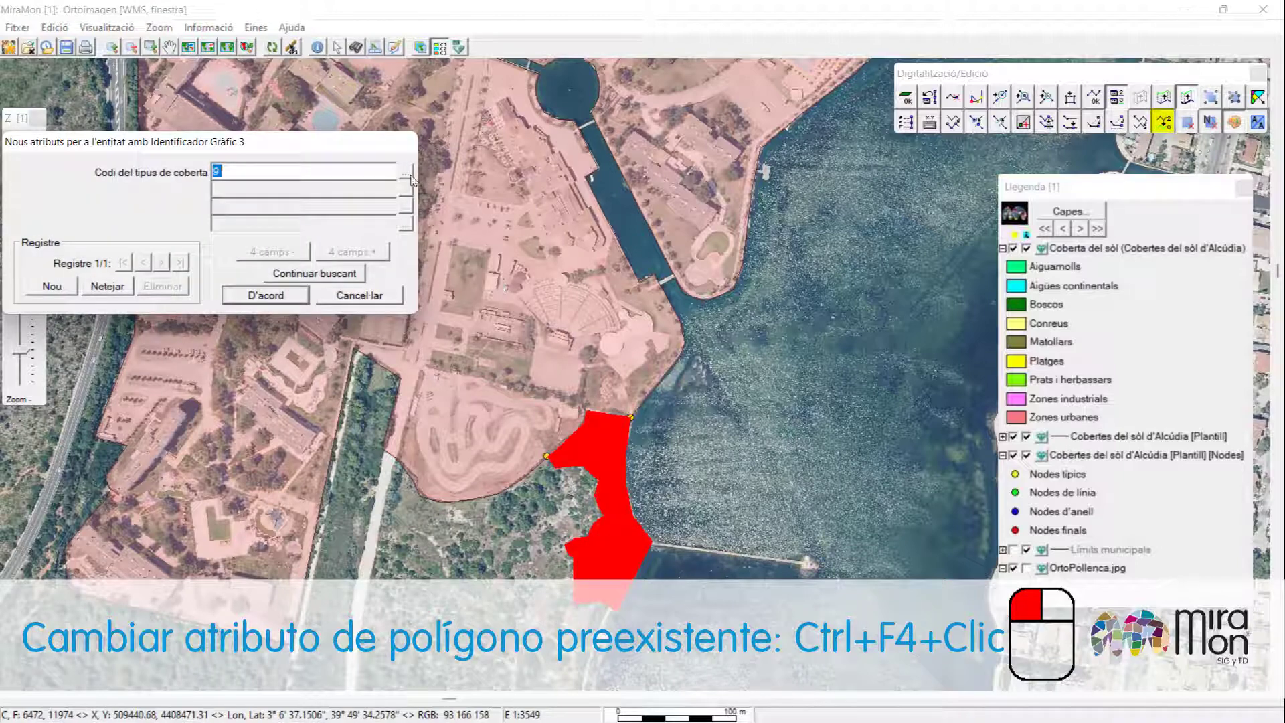
click(406, 175)
scroll(241, 281, up, 1)
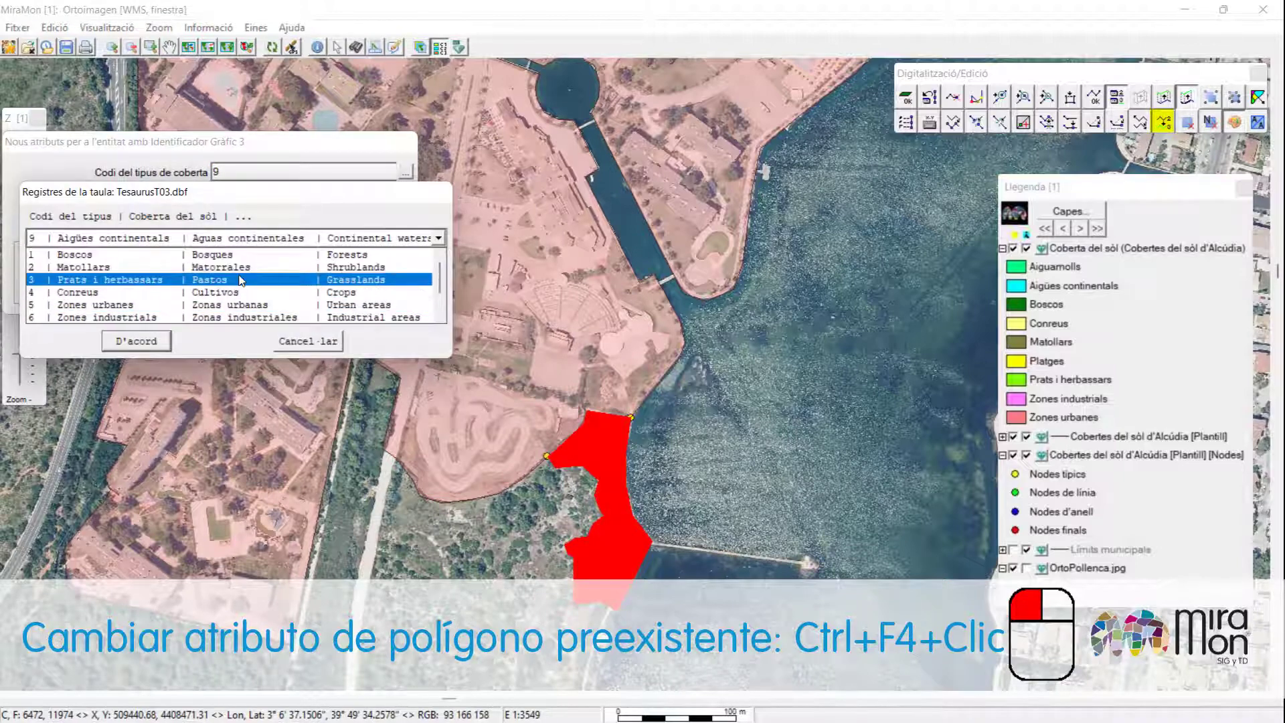
click(241, 281)
click(151, 341)
click(252, 295)
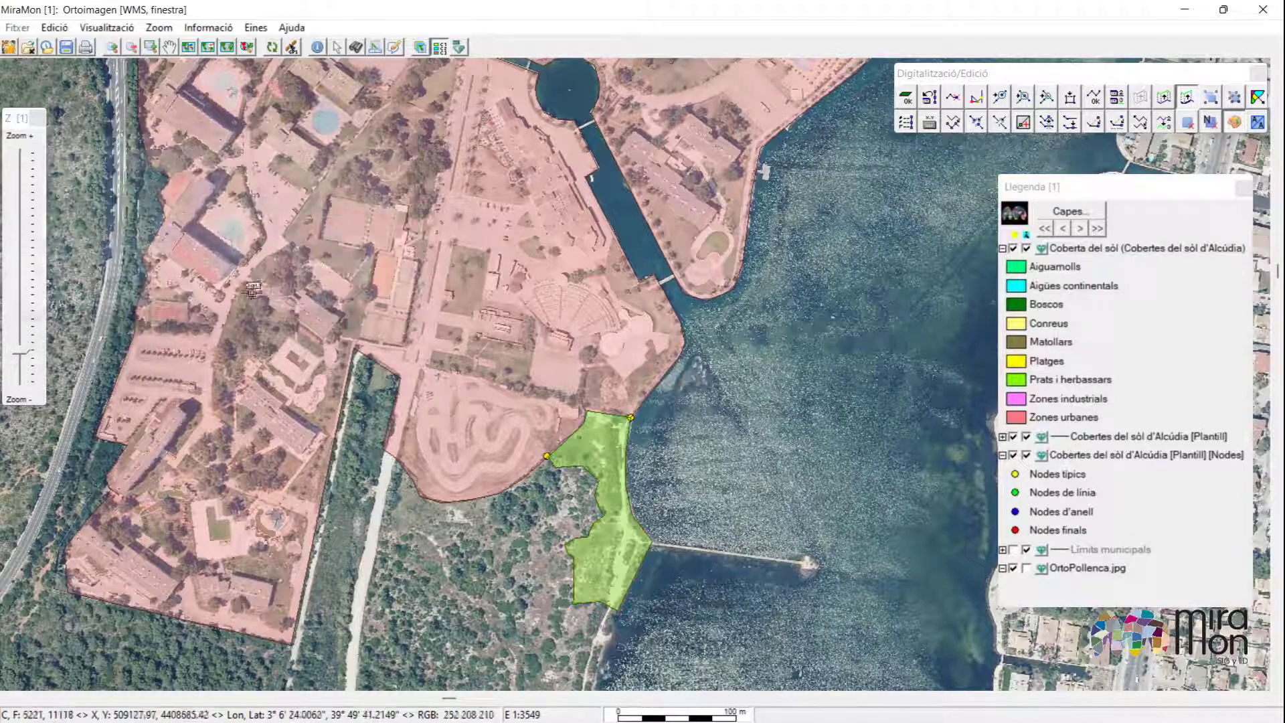
Delete the stray vertex that makes the forest polygon spike out into the sea.
scroll(674, 482, down, 5)
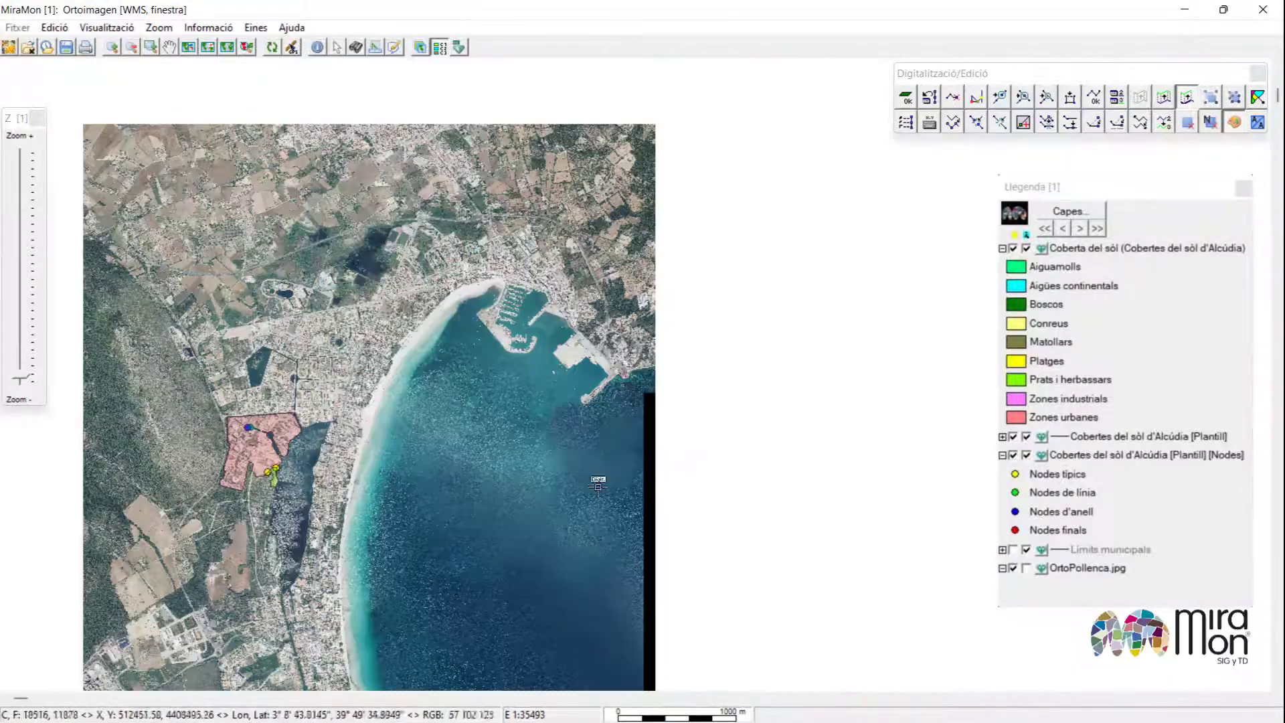
drag(383, 559, 425, 507)
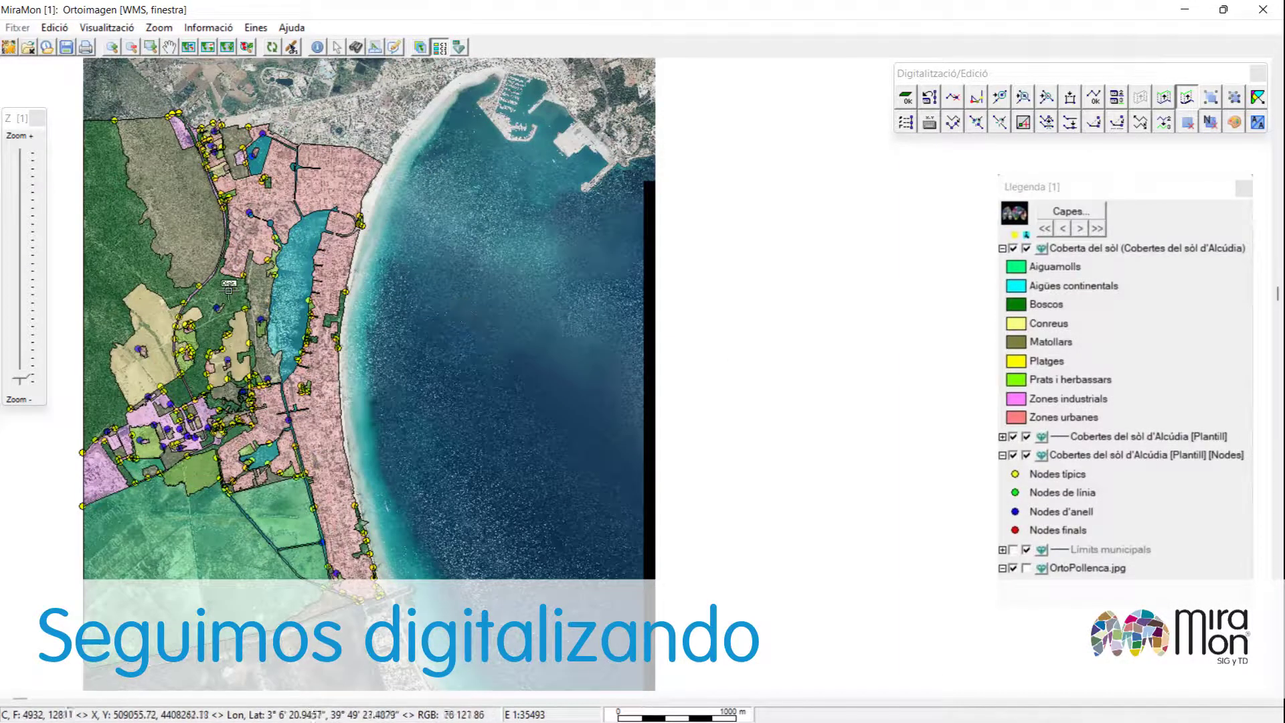
scroll(372, 533, up, 1)
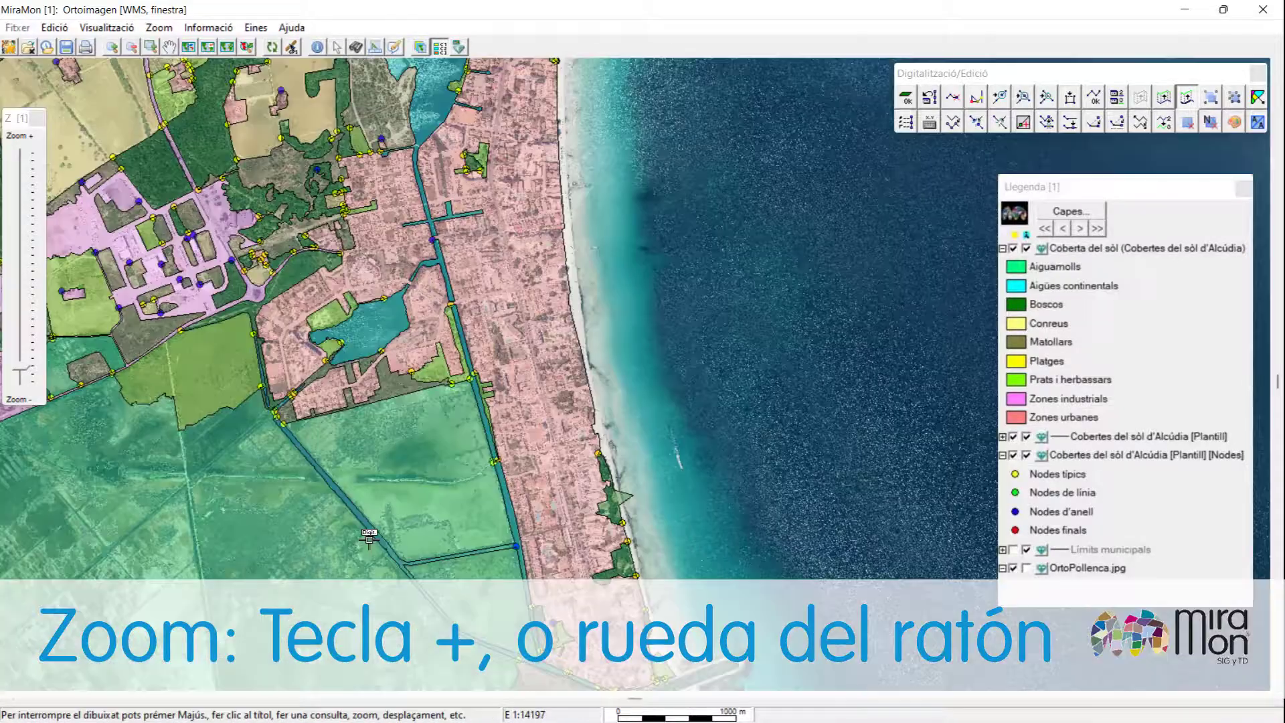
scroll(636, 533, up, 1)
scroll(636, 533, up, 1)
scroll(615, 485, up, 1)
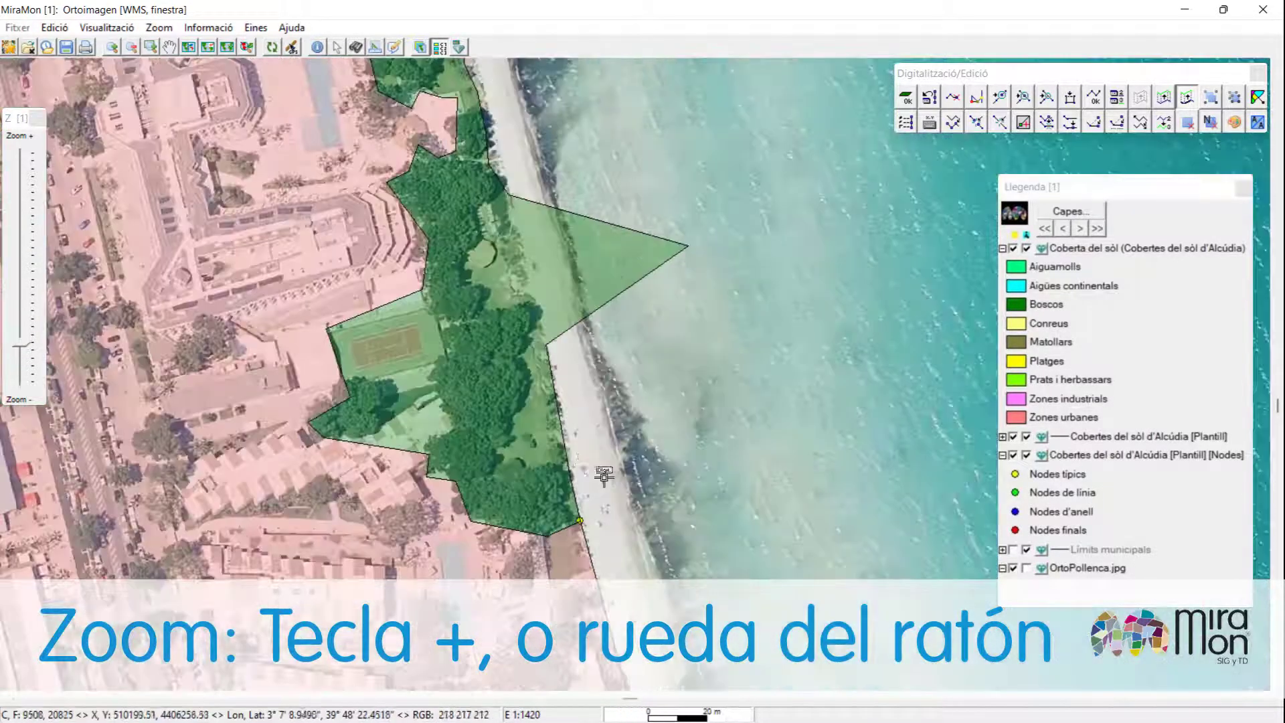
key(ctrl+e)
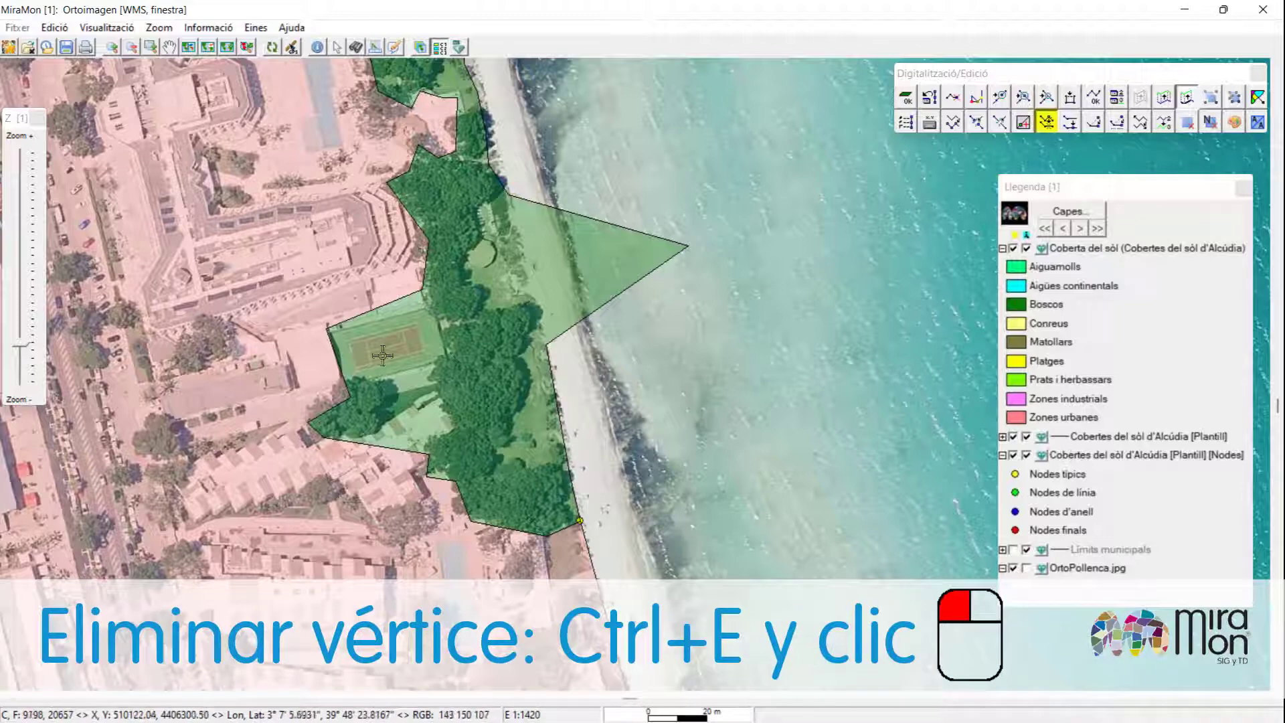
click(688, 247)
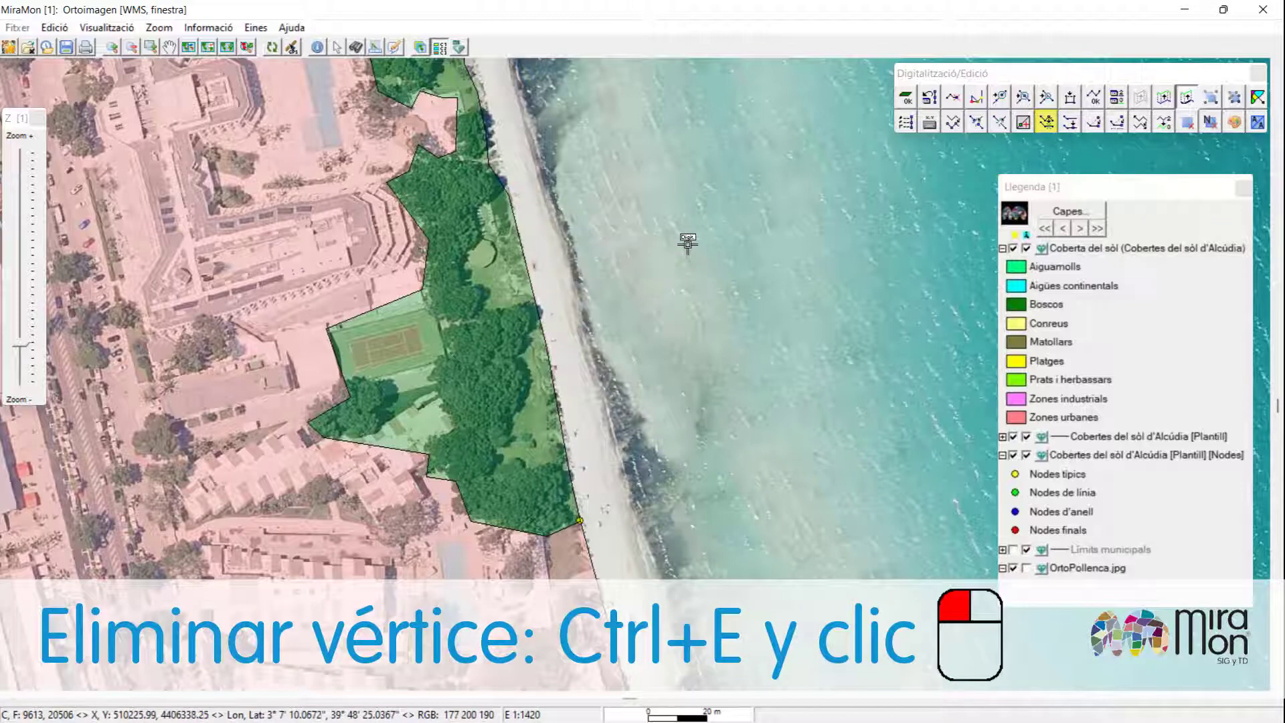
Insert a vertex on the forest polygon's edge near the tennis court and move it to the court's corner.
key(ctrl+i)
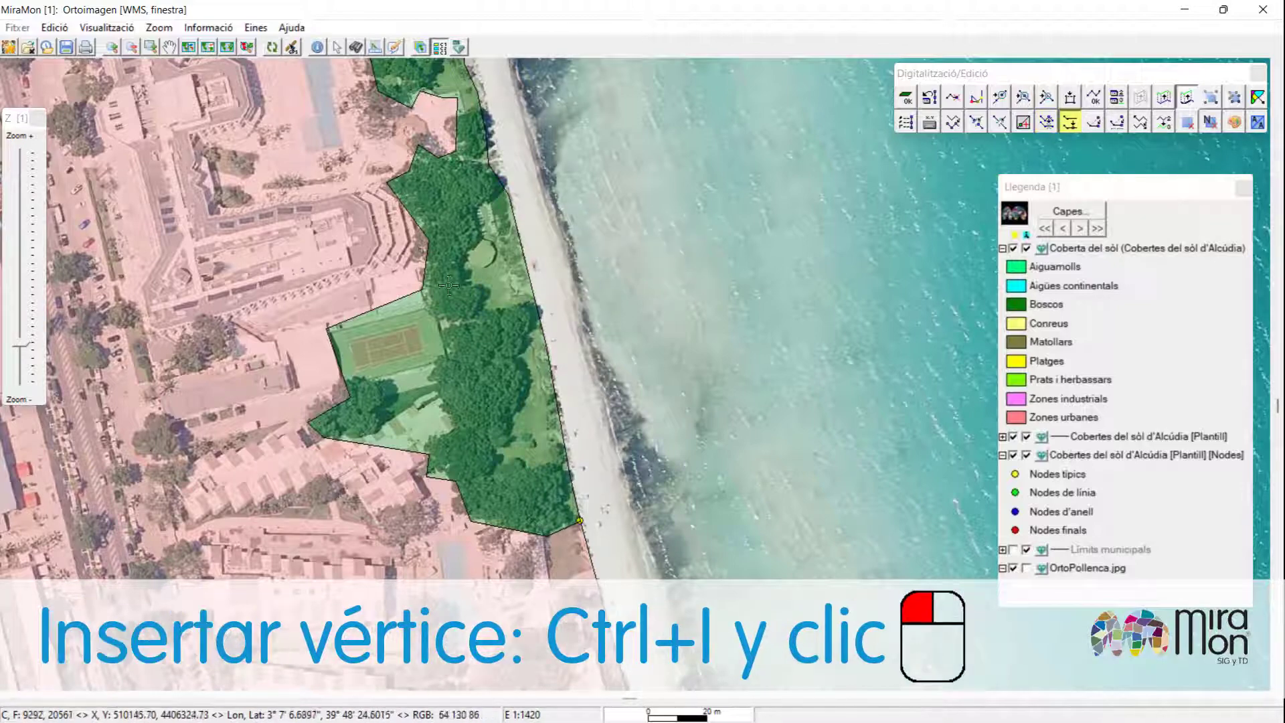
click(398, 299)
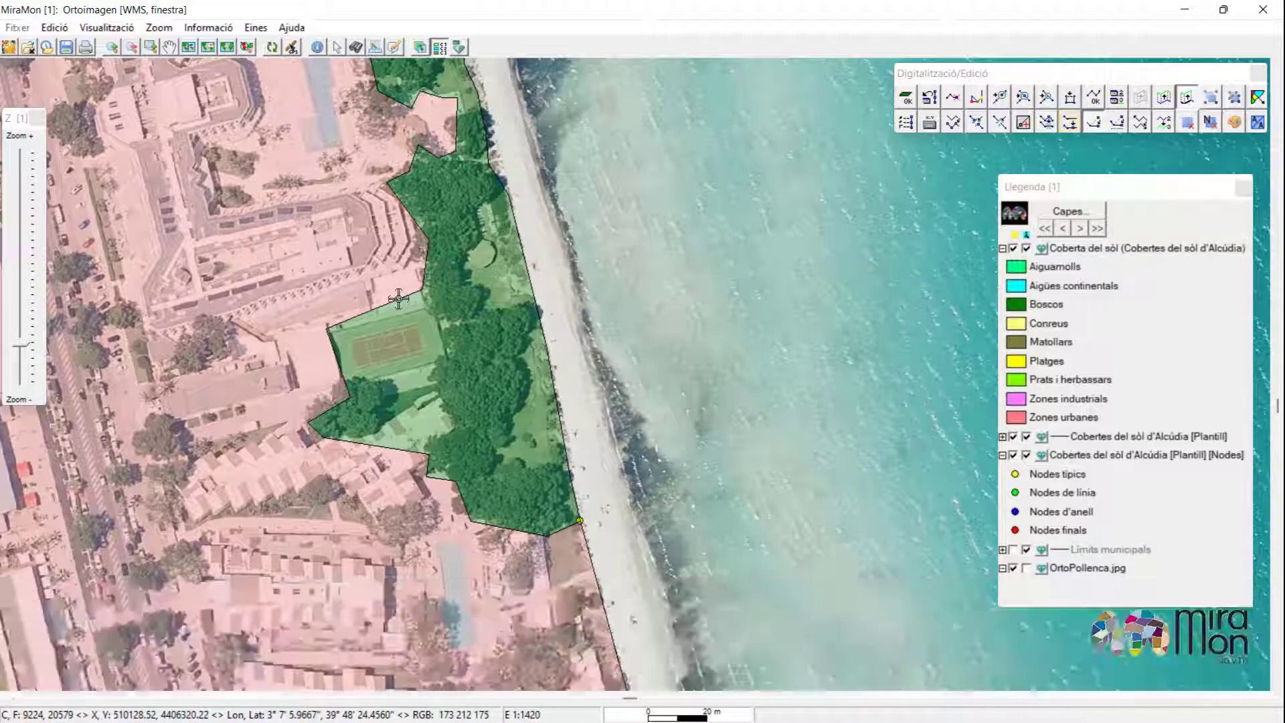
key(ctrl+m)
click(400, 299)
click(427, 306)
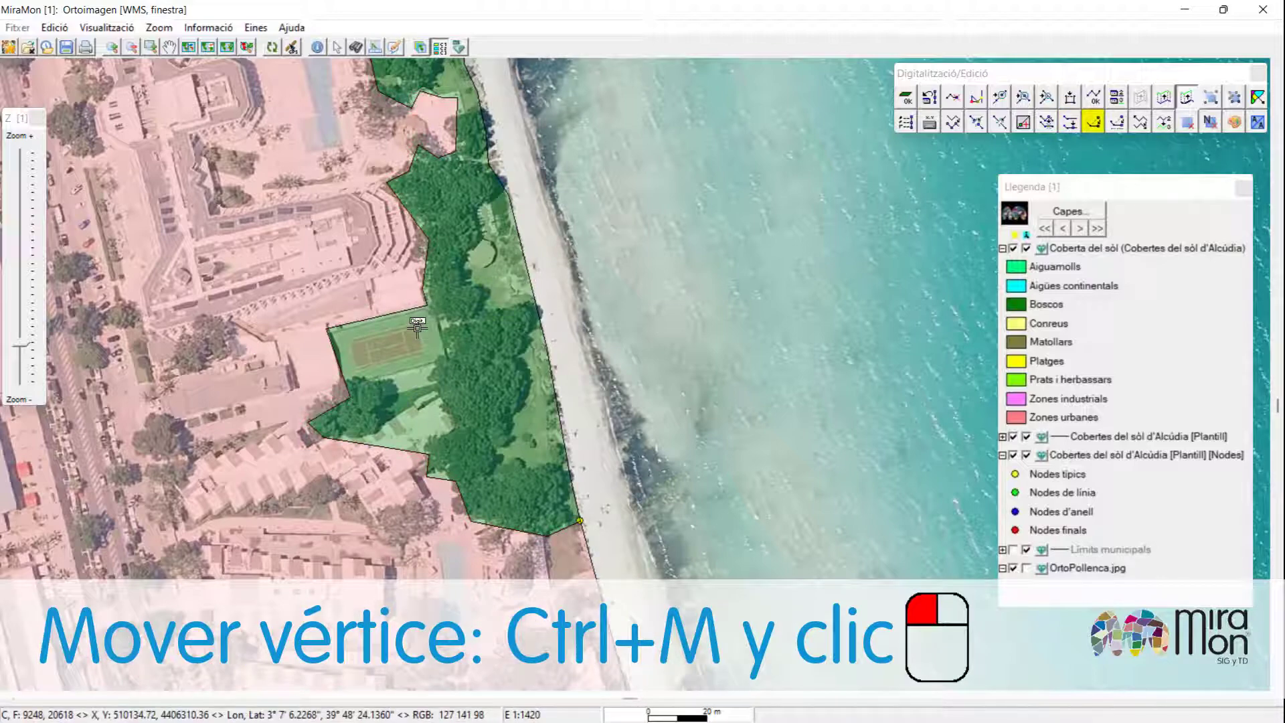
Move further vertices of the forest polygon to trace the tennis court's edge, excluding the court.
click(326, 329)
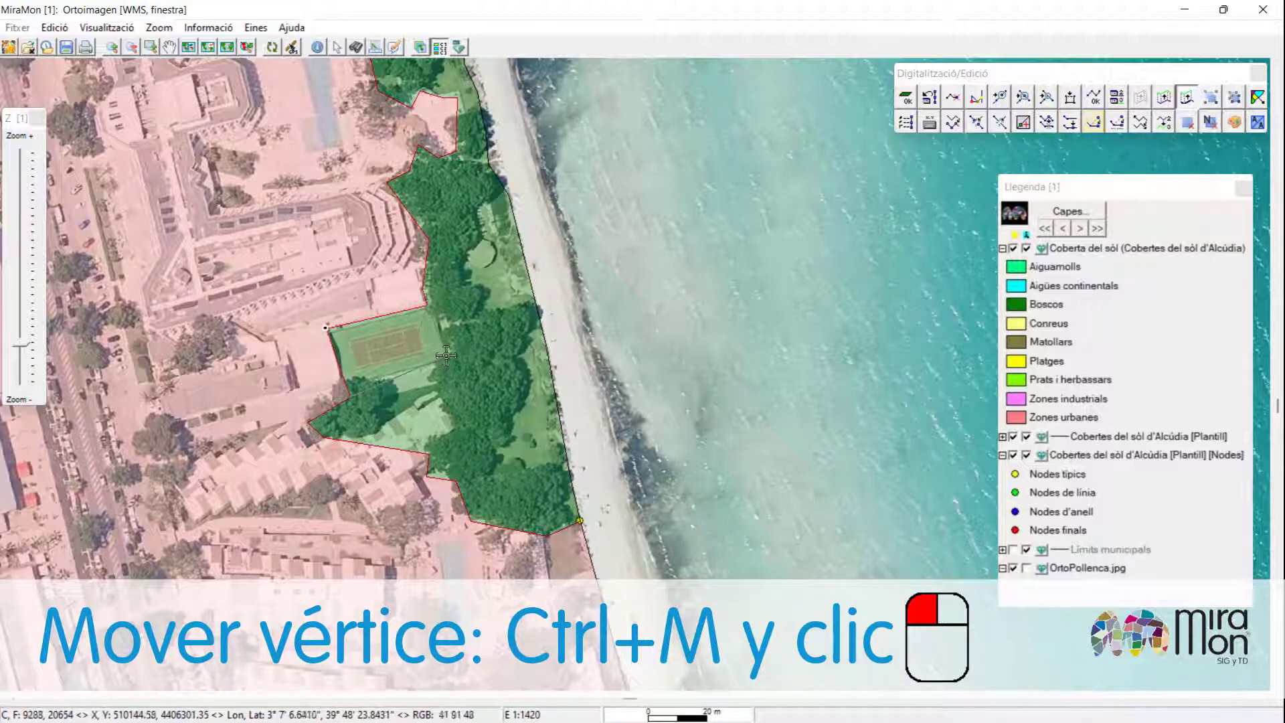
click(427, 374)
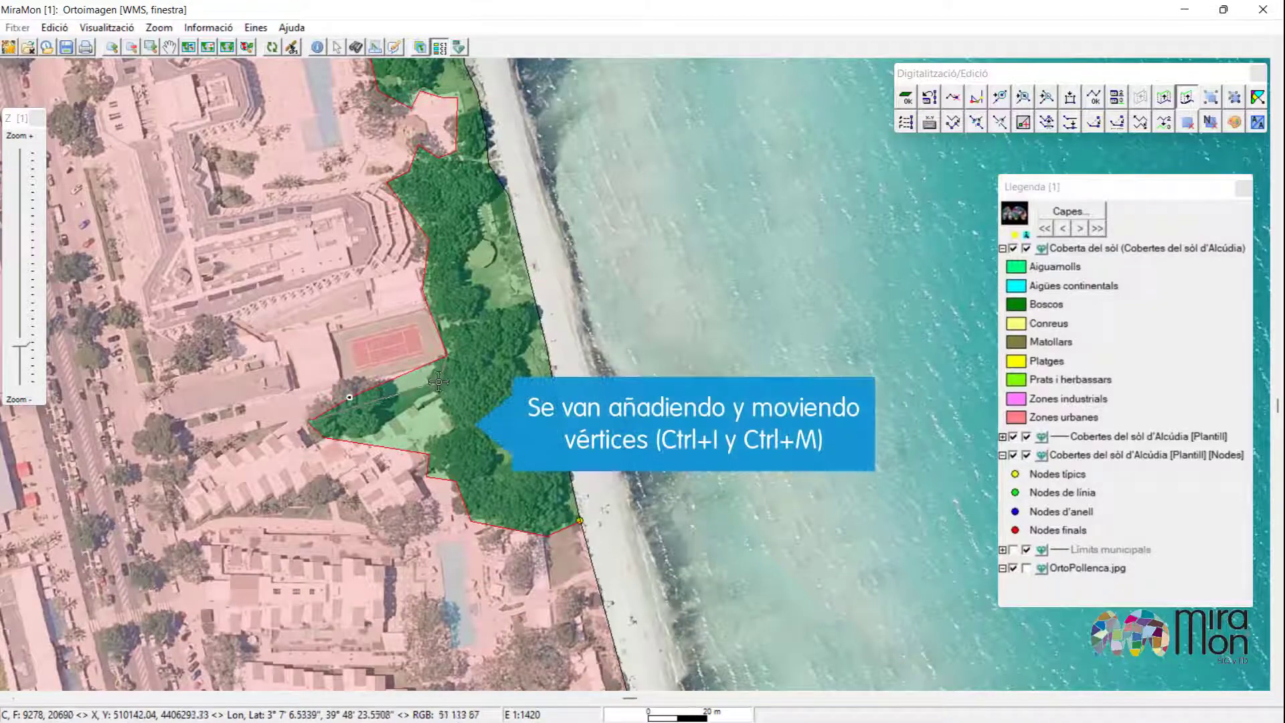
click(439, 382)
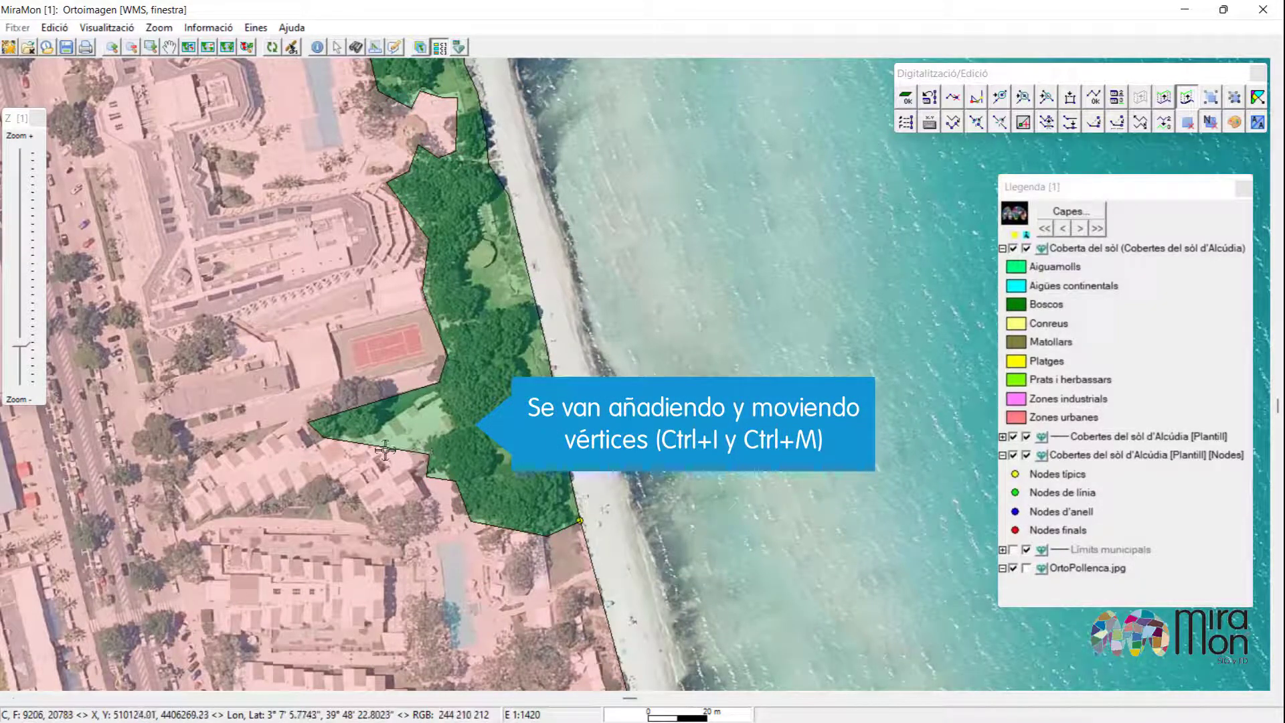
click(428, 453)
click(438, 404)
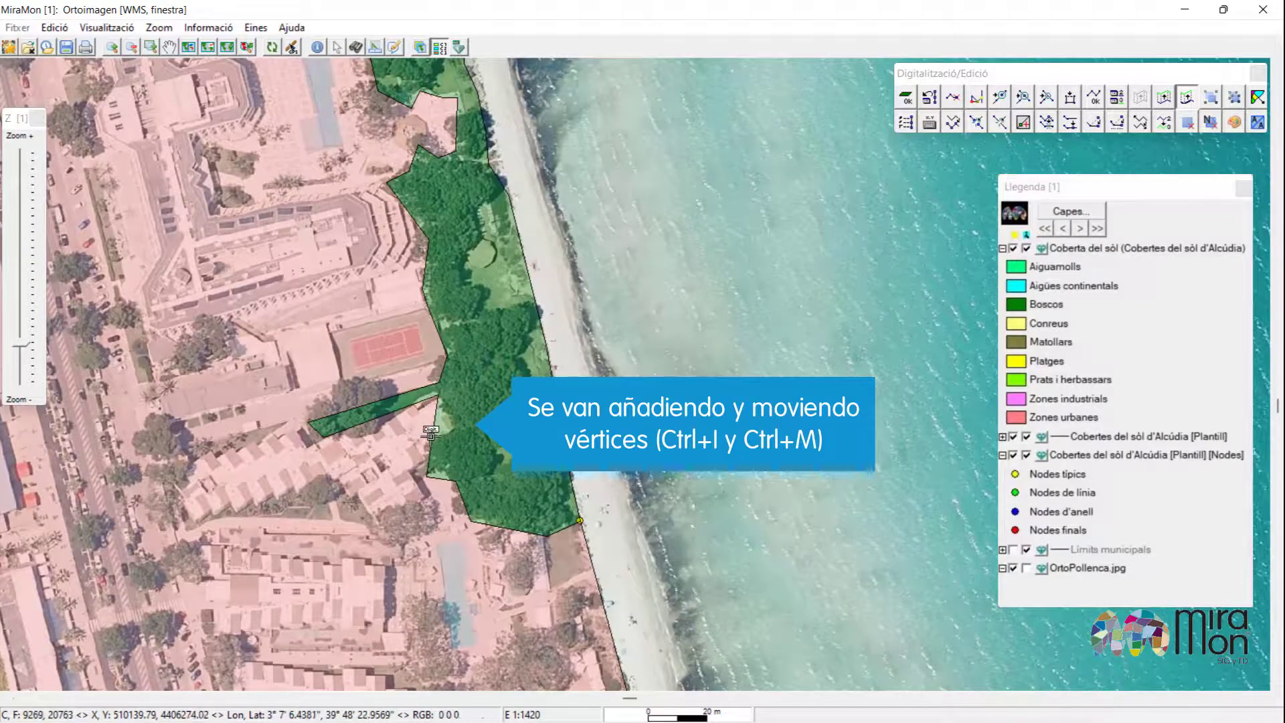
click(430, 436)
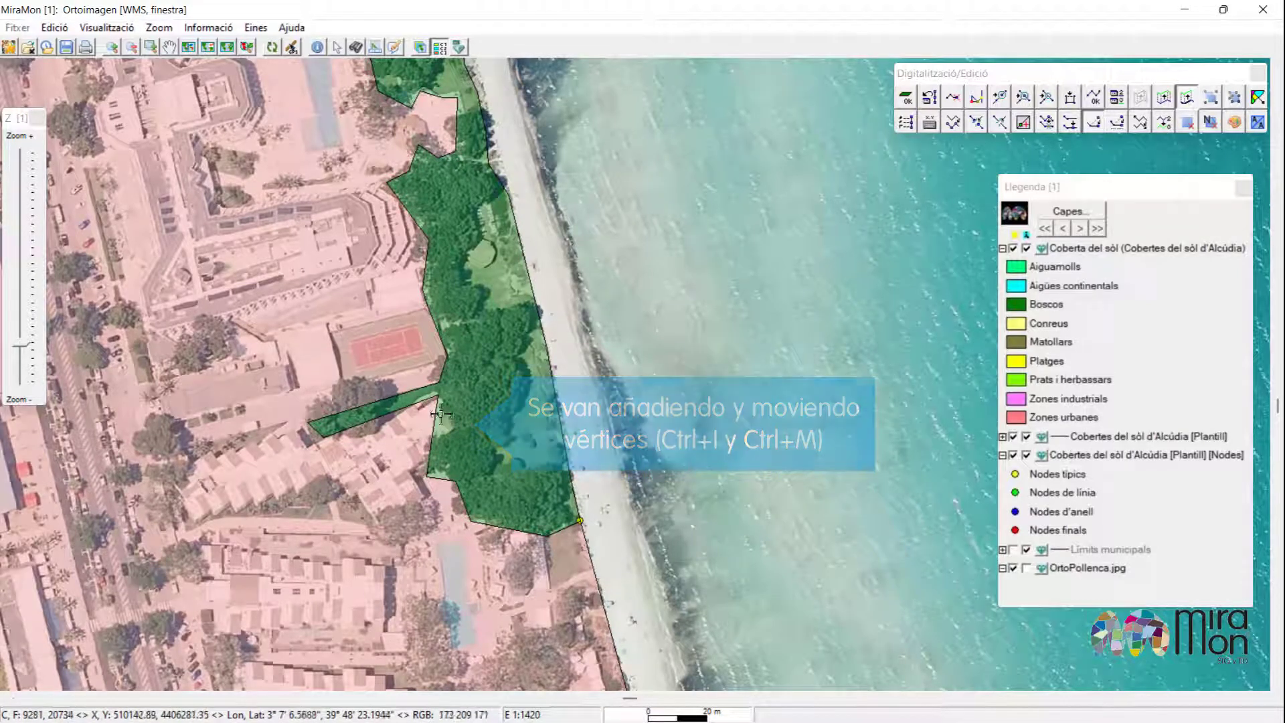
Finish the digitizing and editing session.
scroll(451, 421, down, 3)
scroll(463, 426, down, 2)
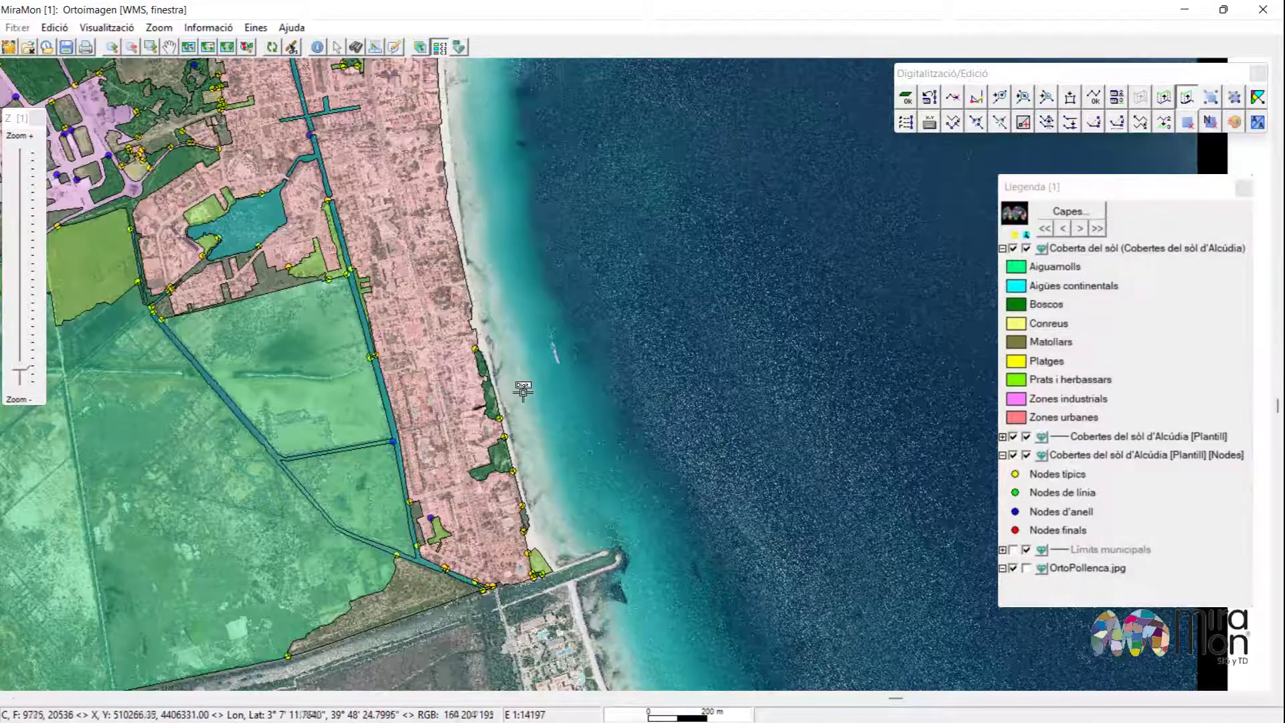
scroll(316, 289, down, 2)
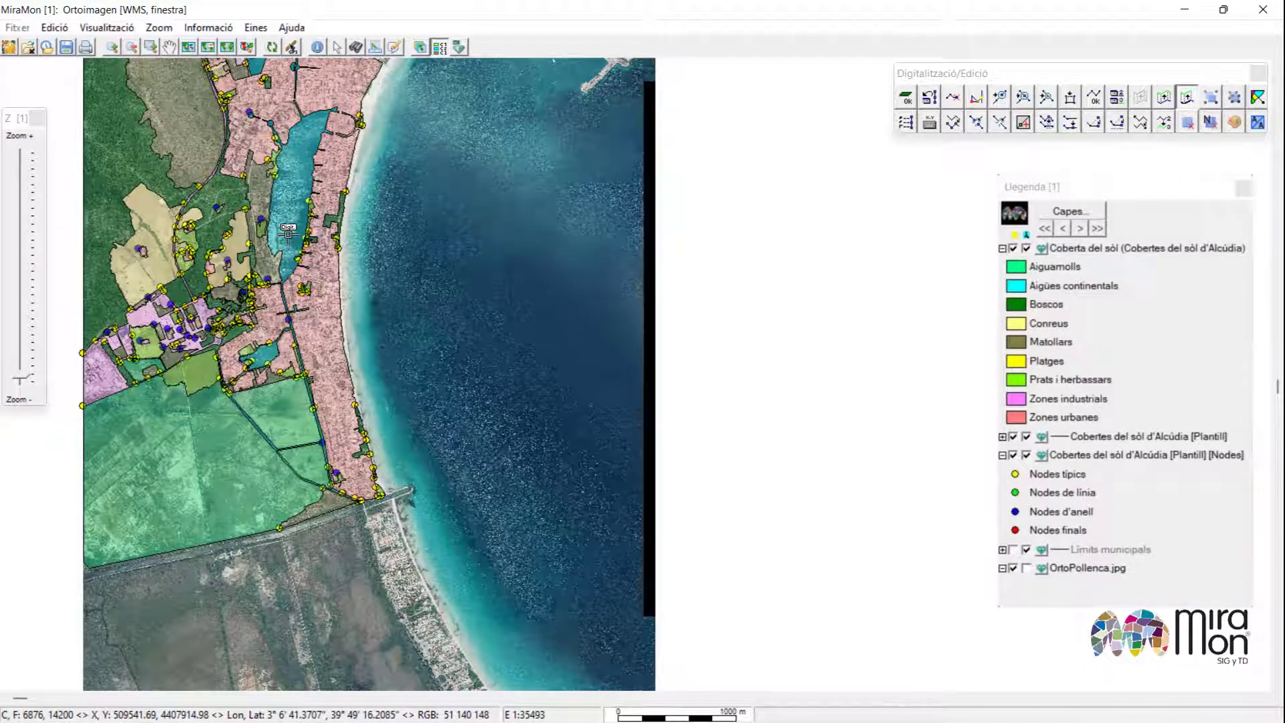
key(F2)
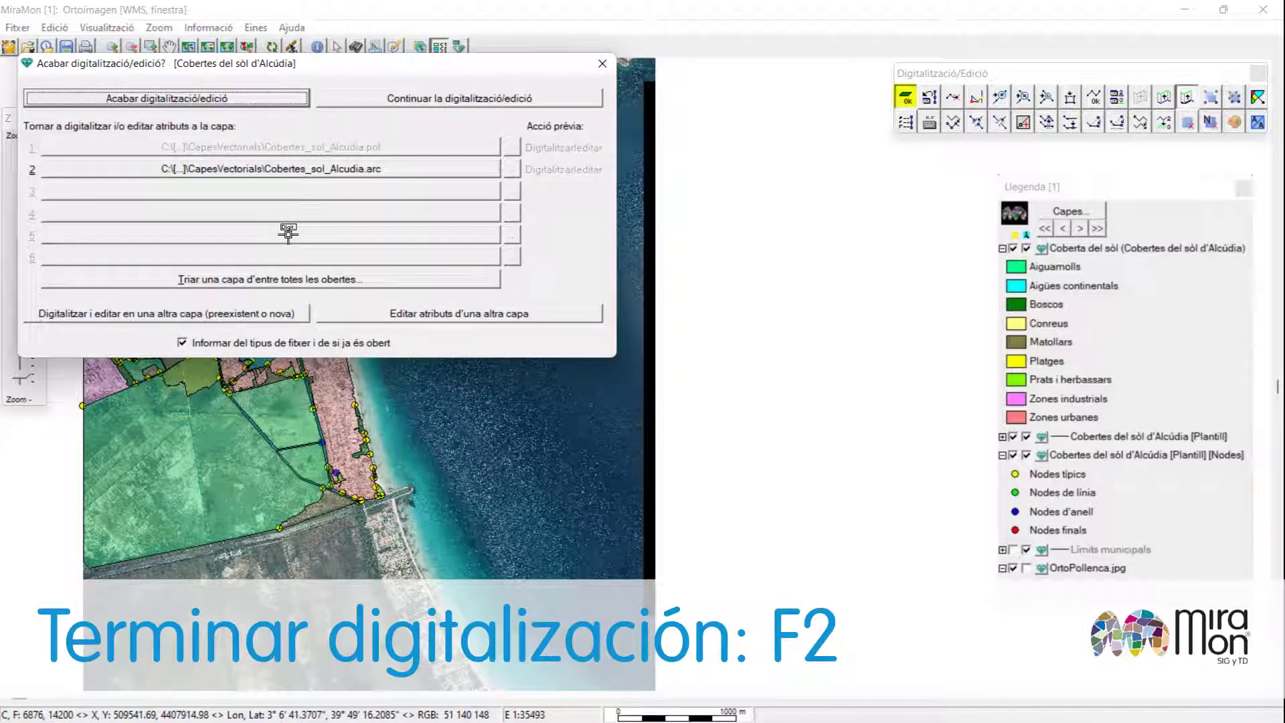
click(247, 106)
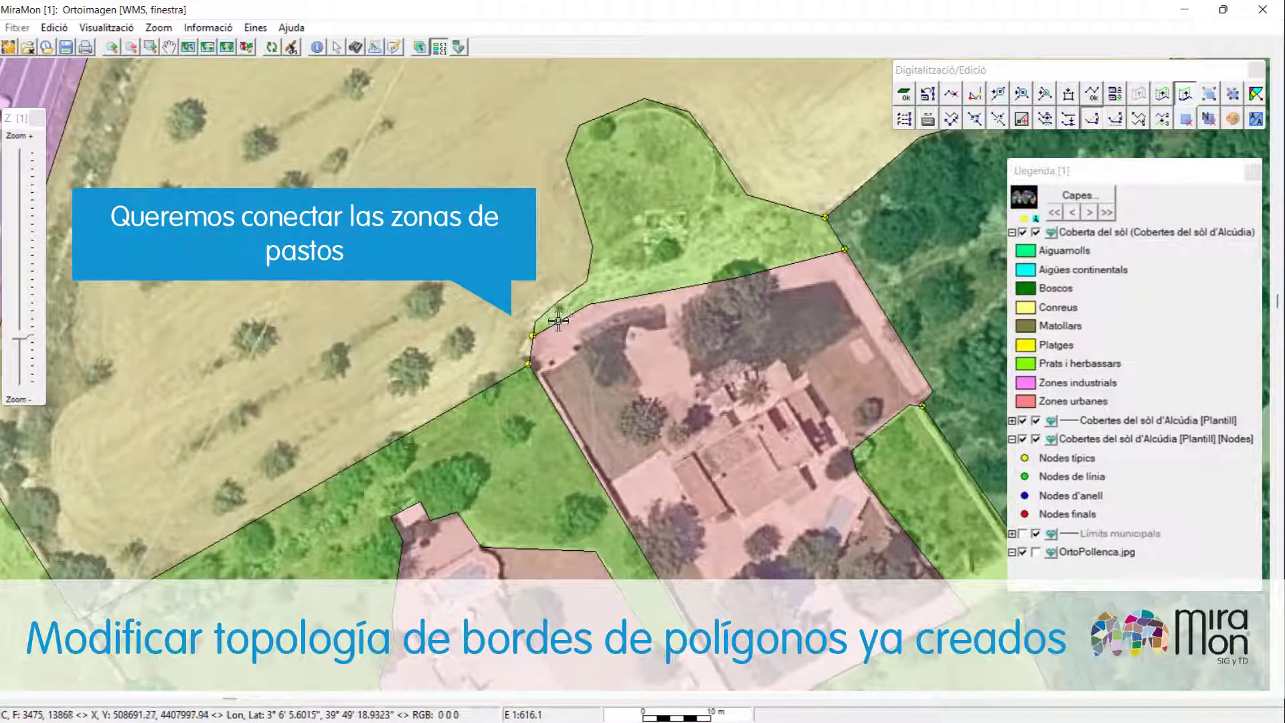
Try to move a boundary vertex so the two grassland zones connect past the house plot.
click(561, 323)
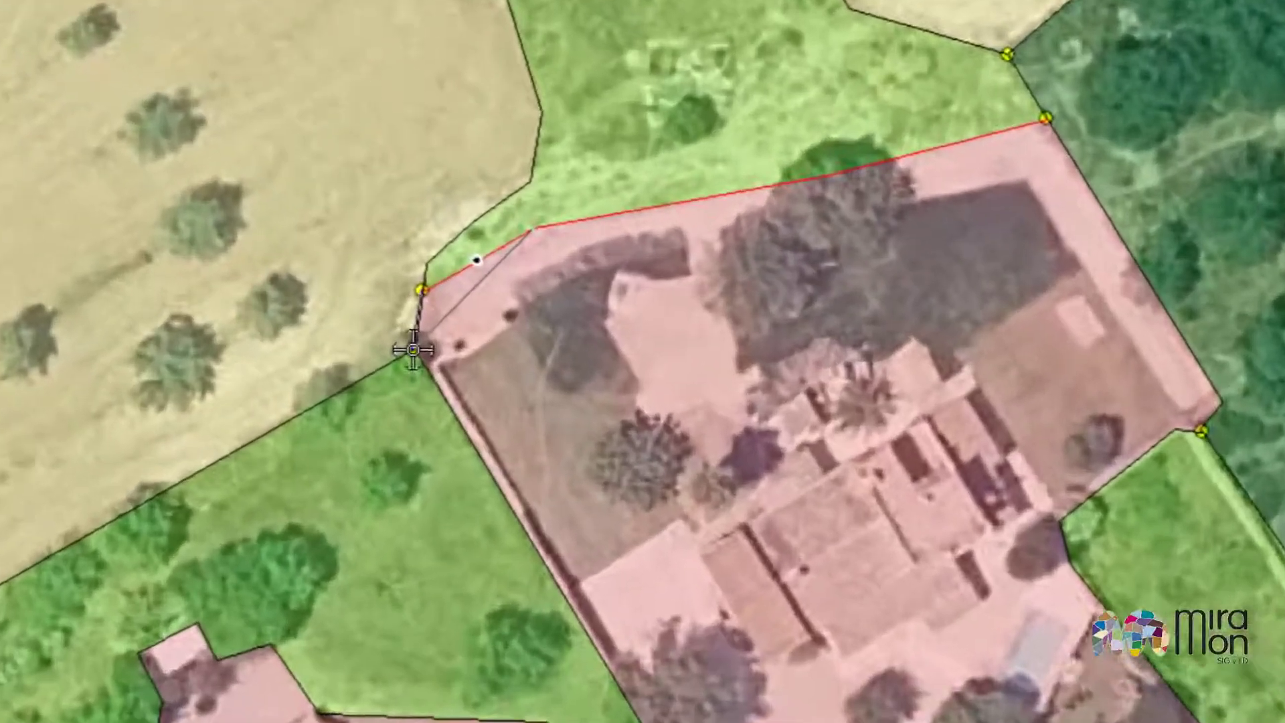
click(484, 359)
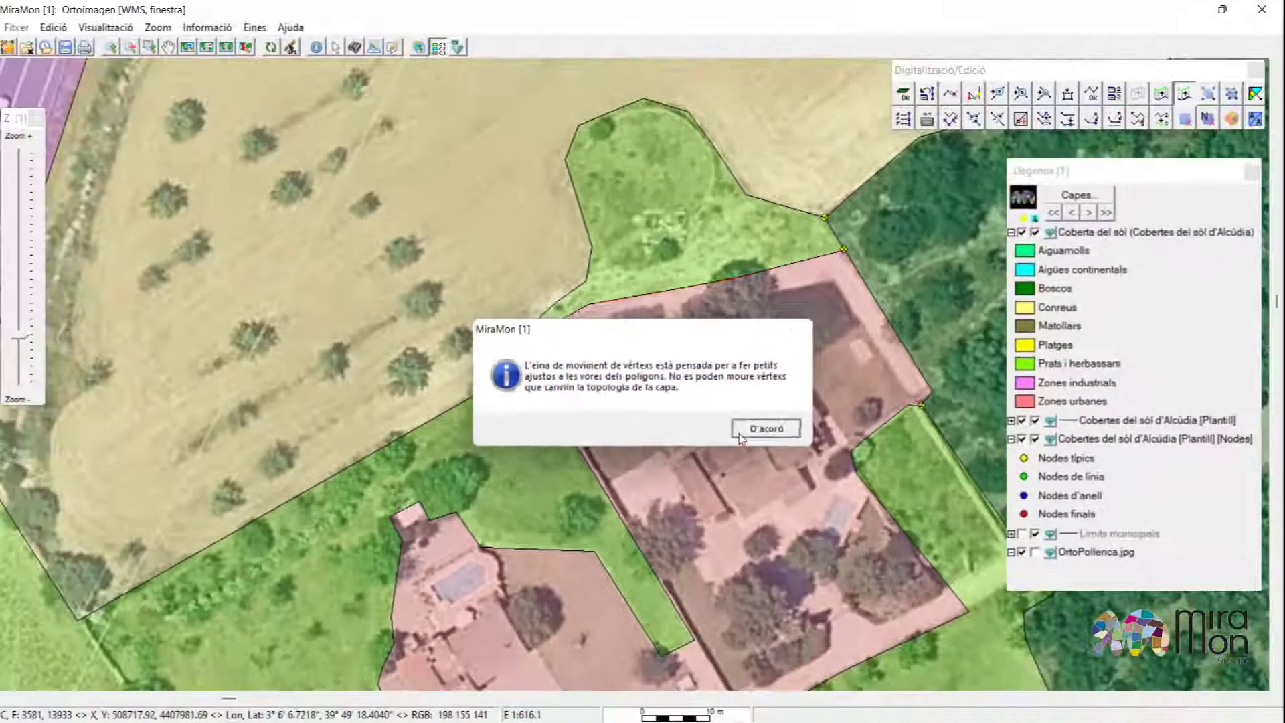
Assign the Prats i herbassars cover type from the thesaurus to the new small polygon at the house plot's corner.
click(739, 433)
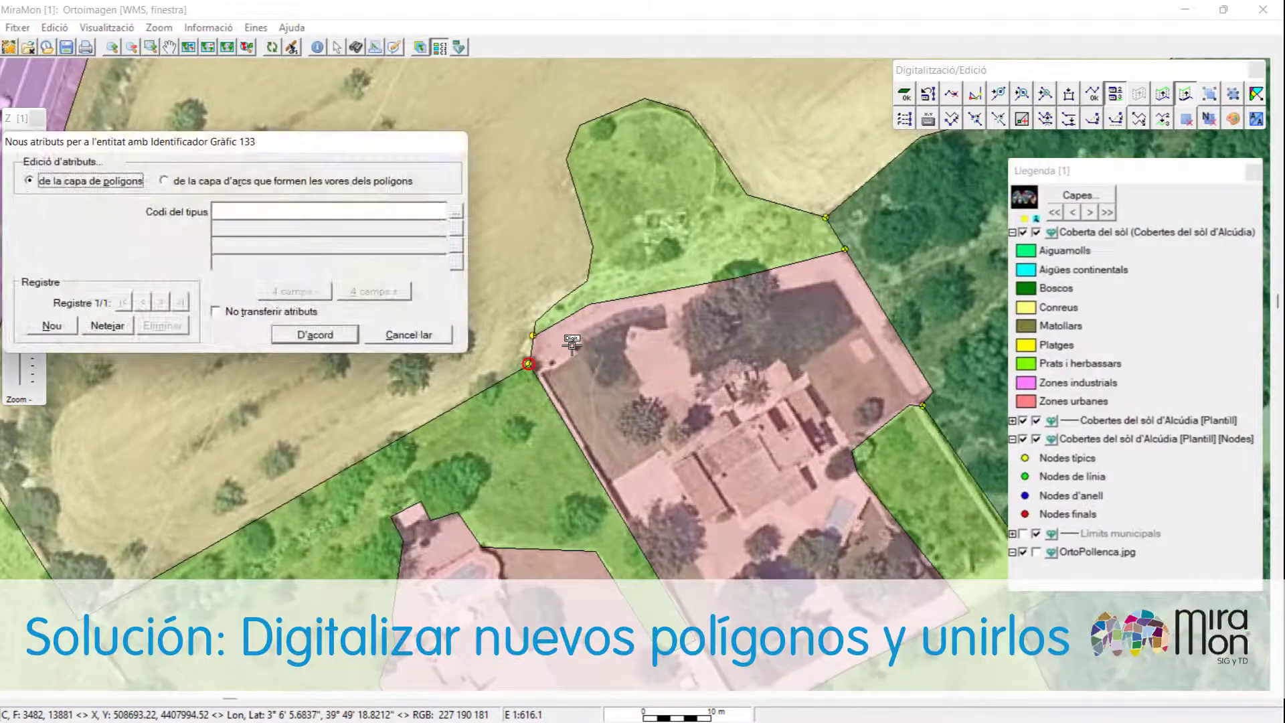
click(453, 224)
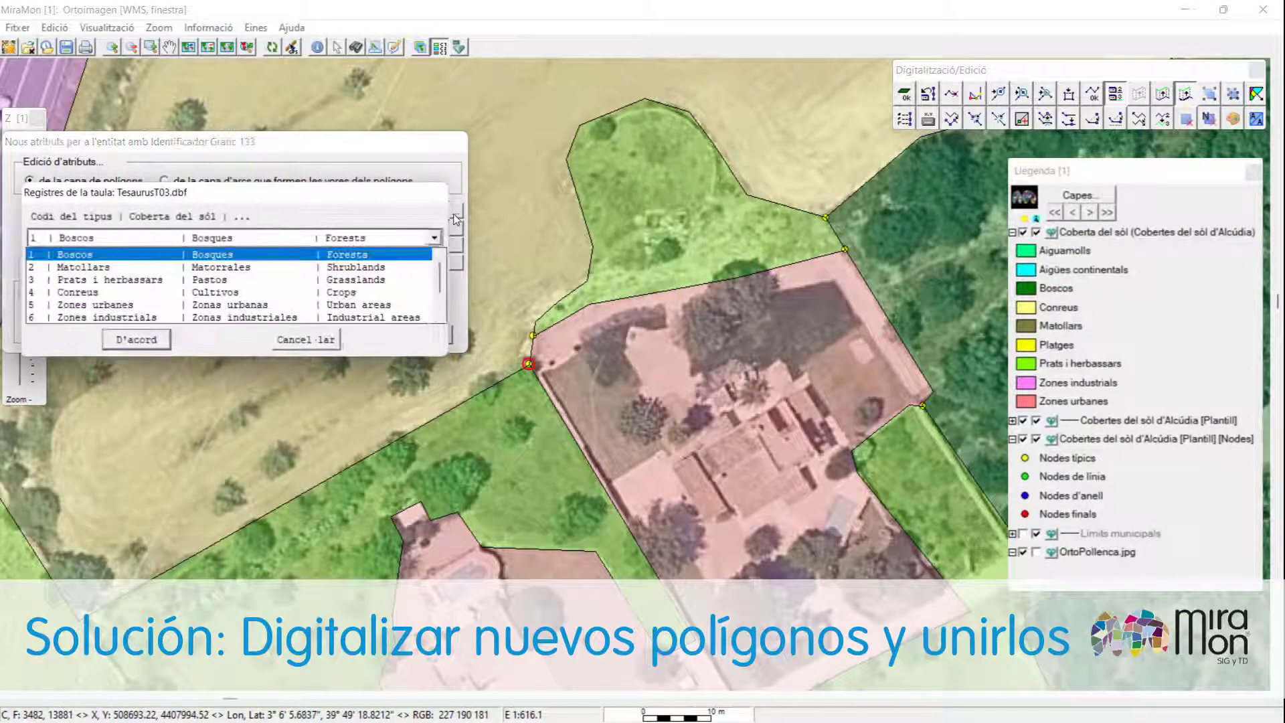
click(289, 267)
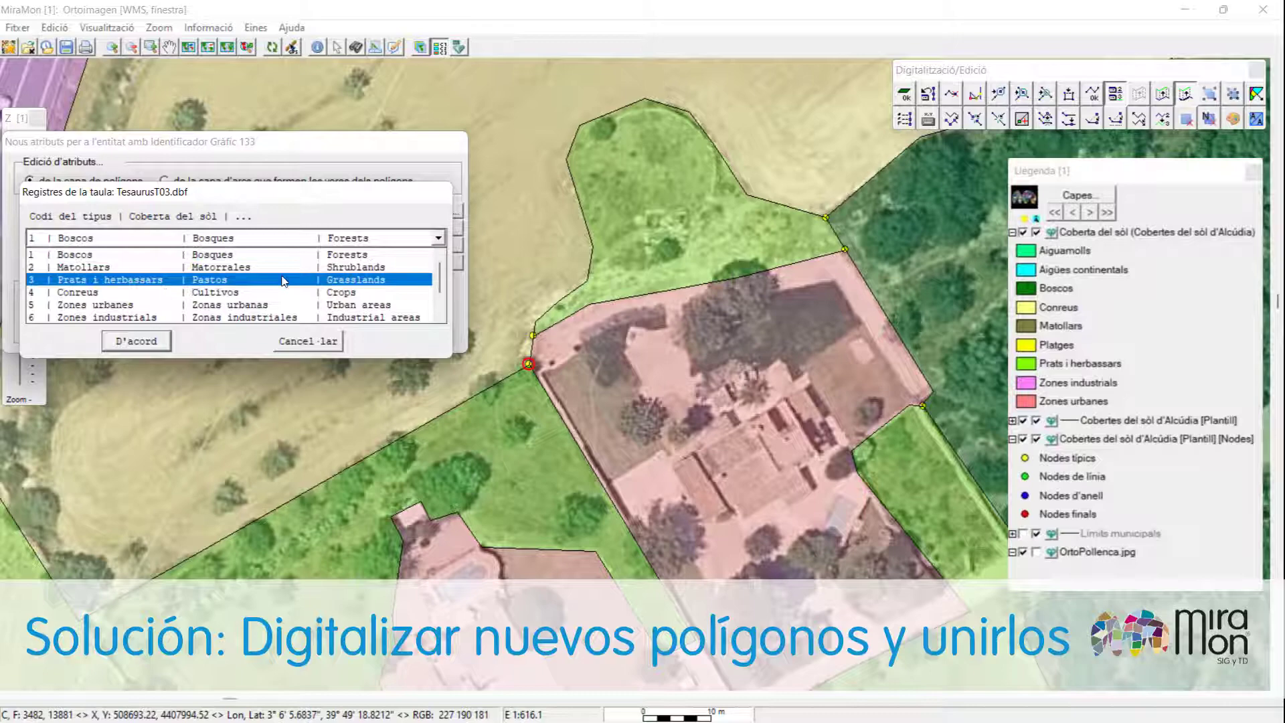
click(160, 346)
click(286, 340)
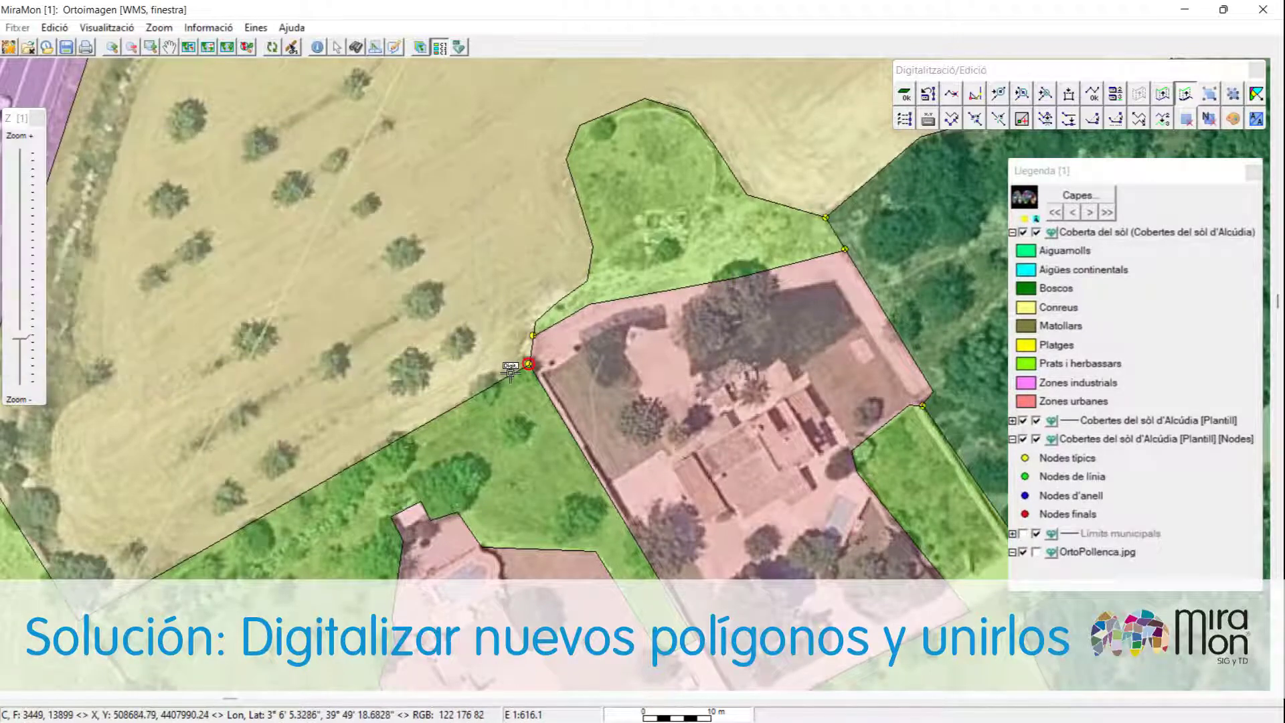
Digitize another small polygon bridging the gap between the two grassland zones beside the house plot.
click(533, 321)
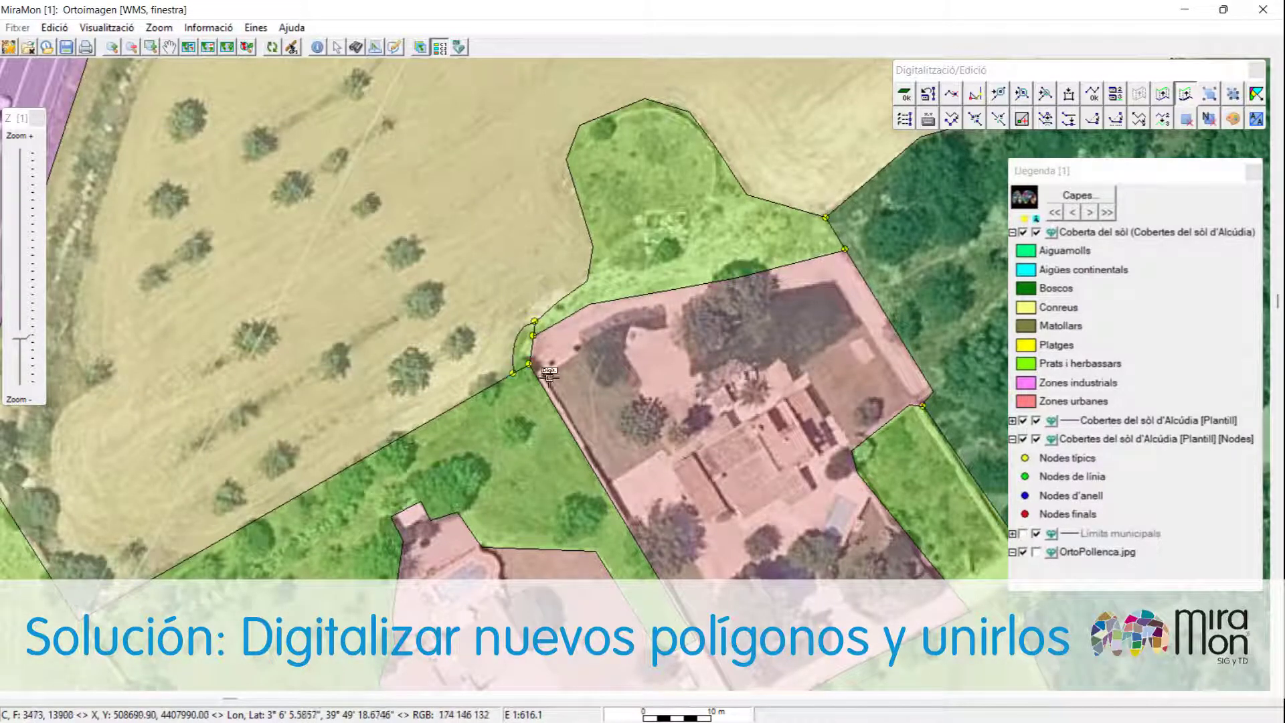
click(535, 373)
click(544, 328)
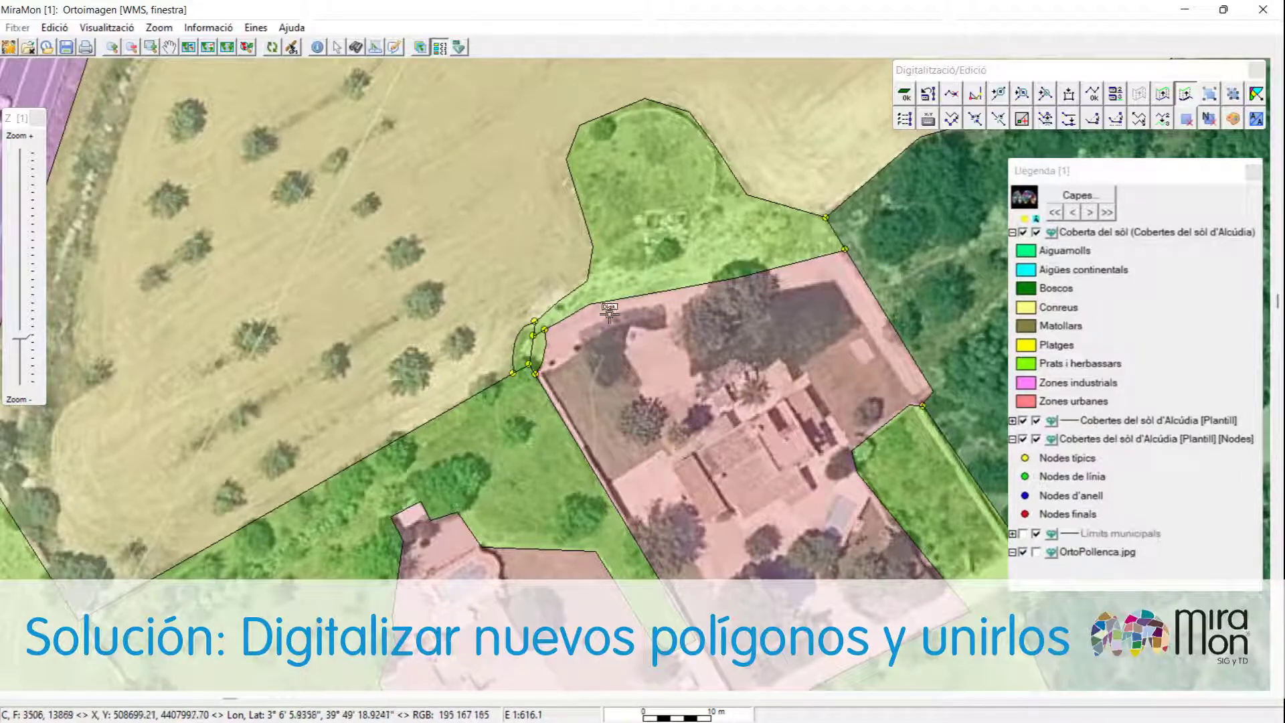
Join the small connecting polygons with the upper and lower grassland polygons.
key(ctrl+u)
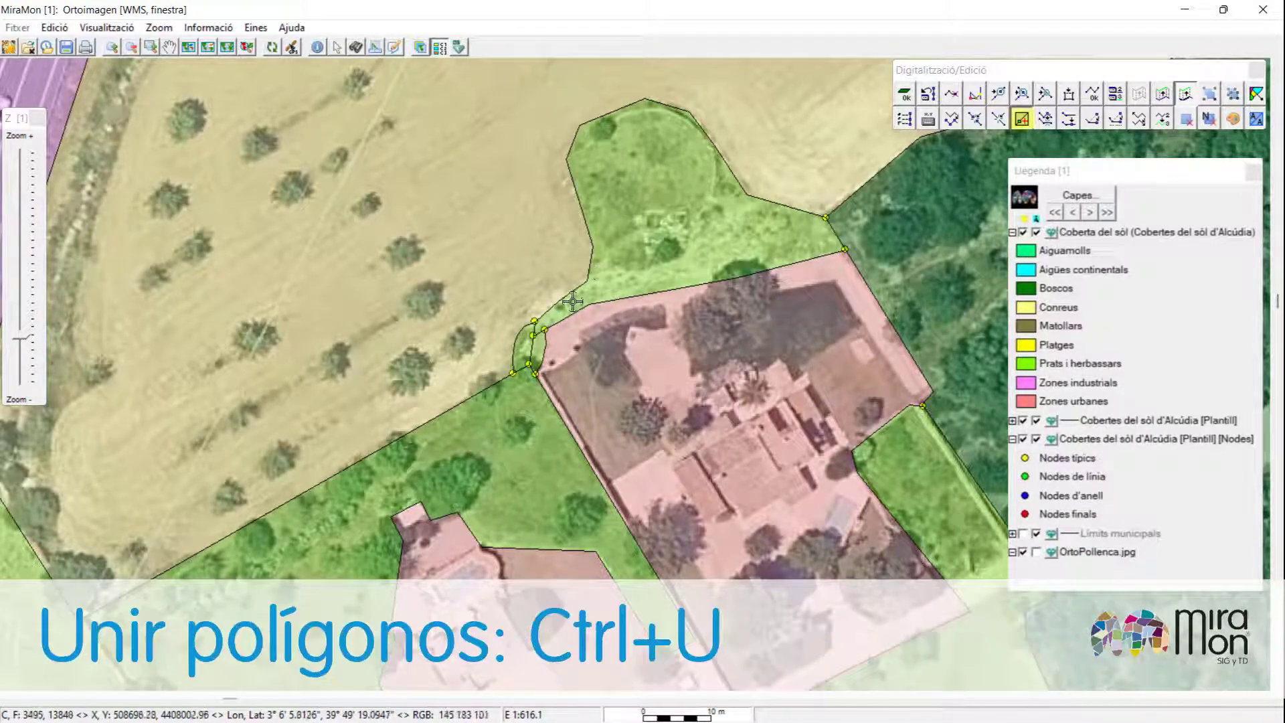
click(543, 337)
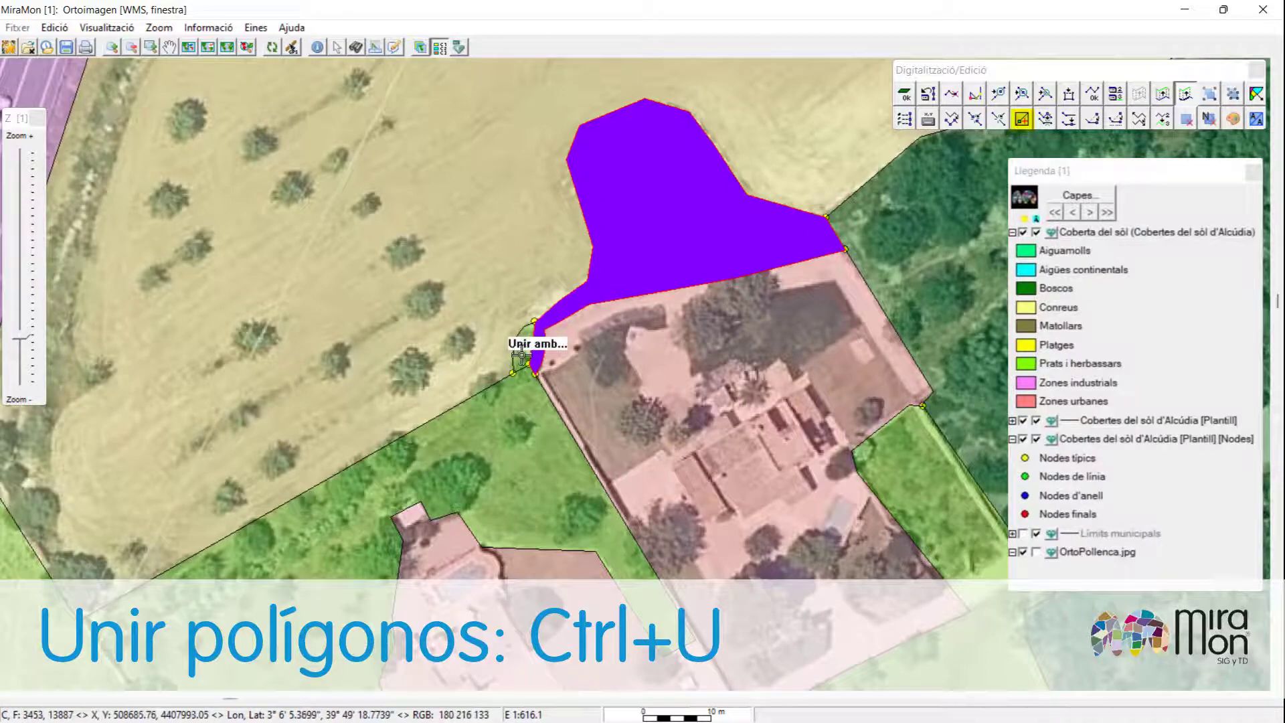
click(522, 354)
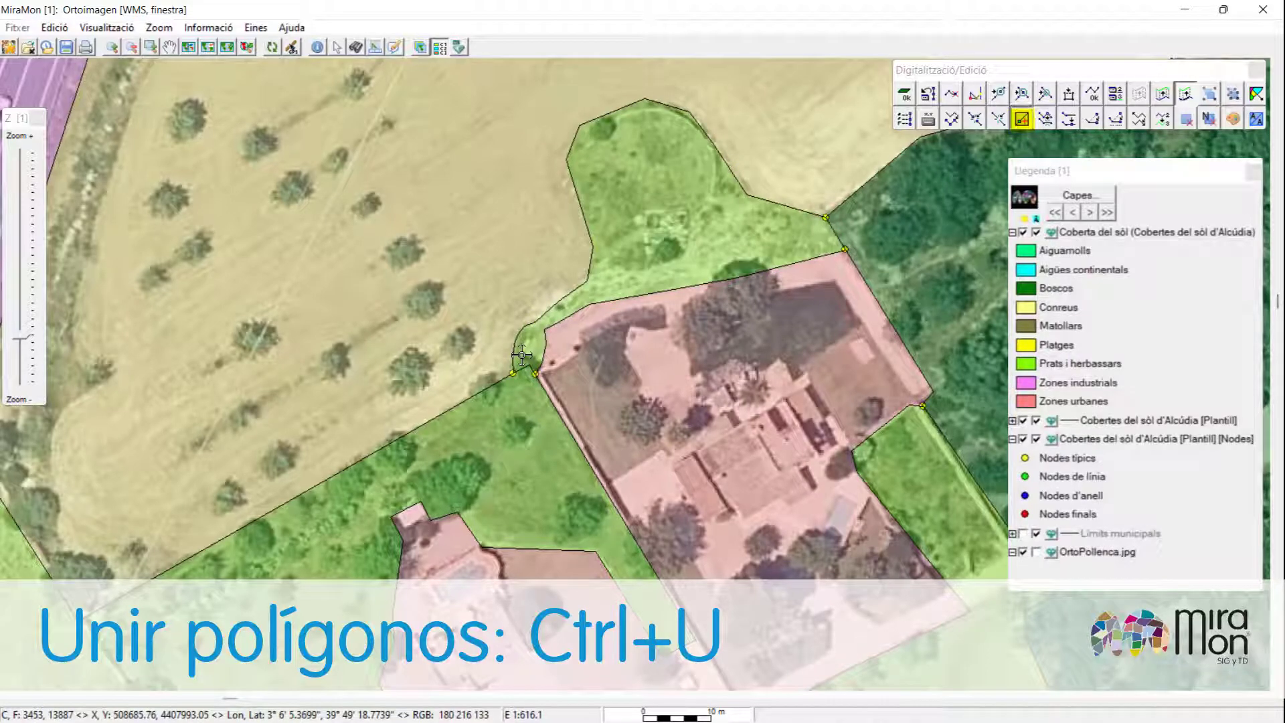
click(518, 408)
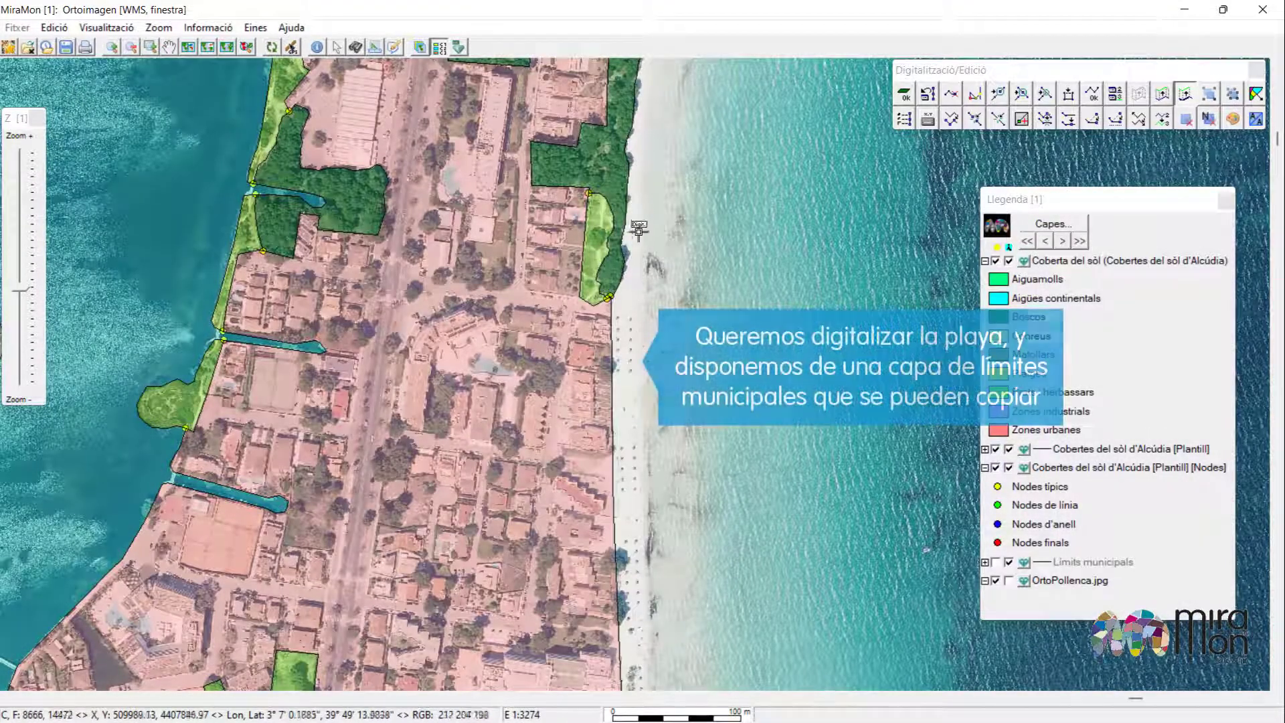
Display the Límits municipals layer over the Alcúdia coastline.
scroll(619, 257, down, 5)
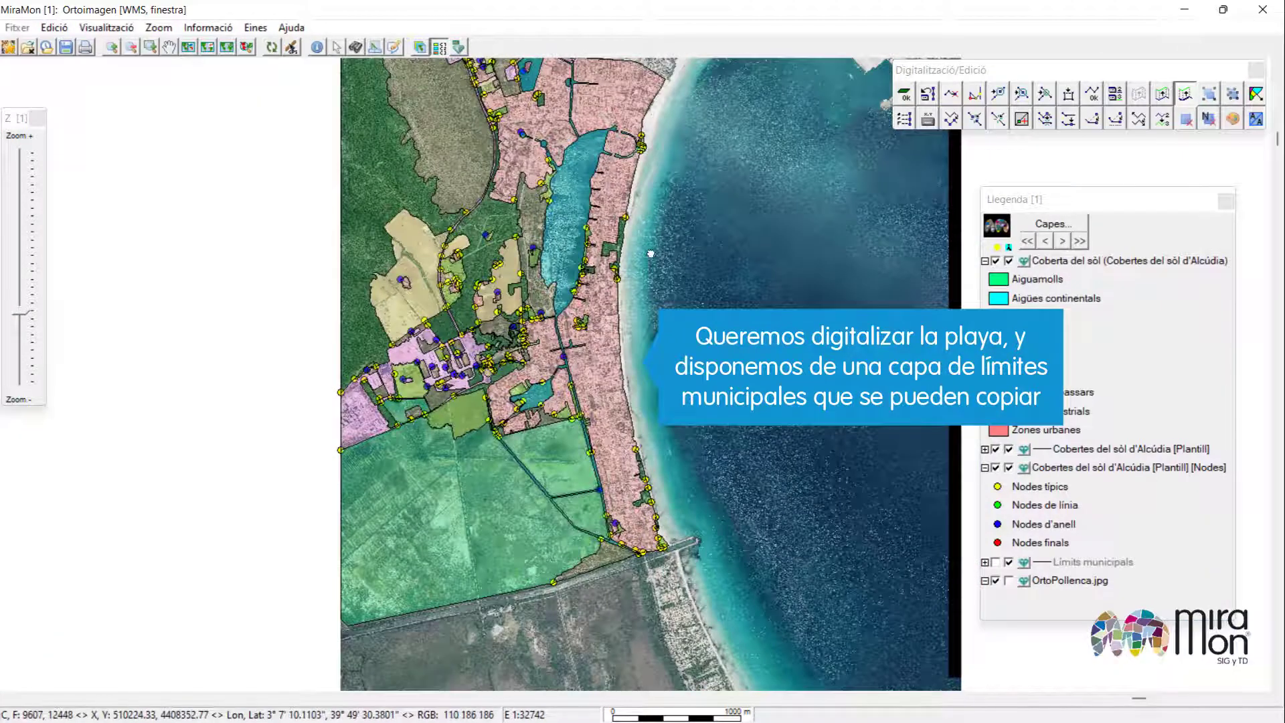
drag(649, 206, 637, 277)
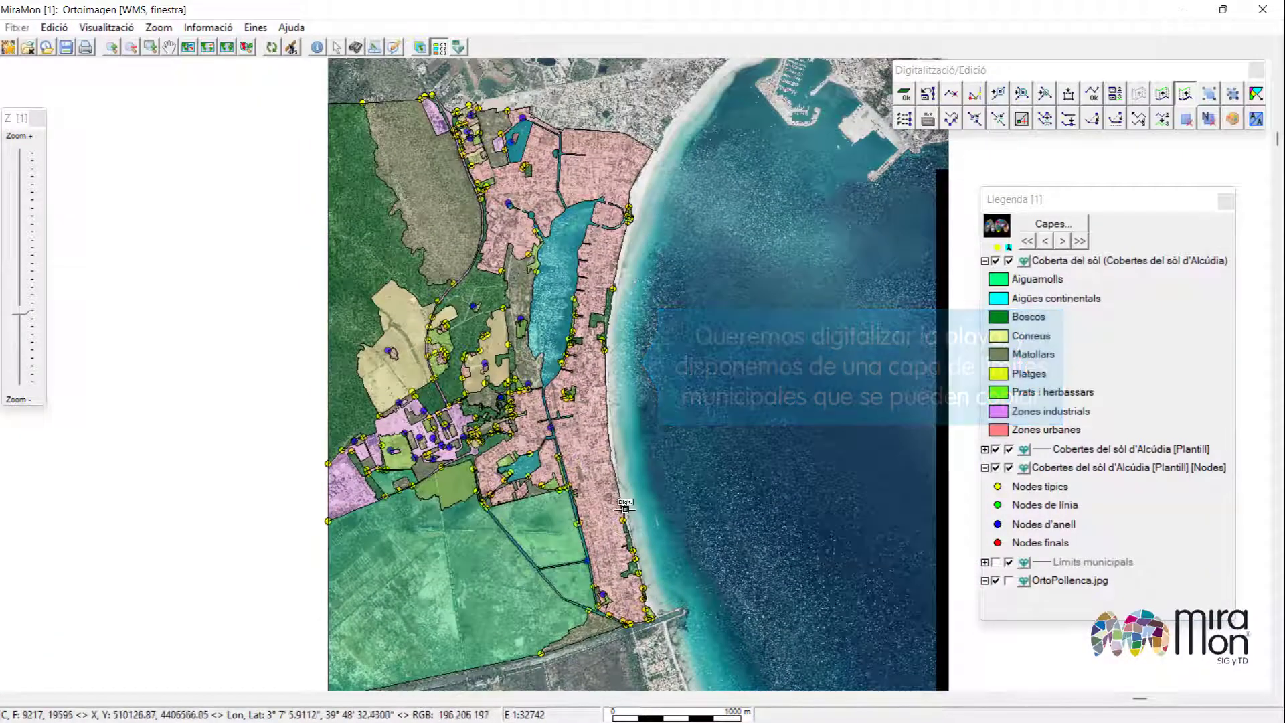
click(995, 562)
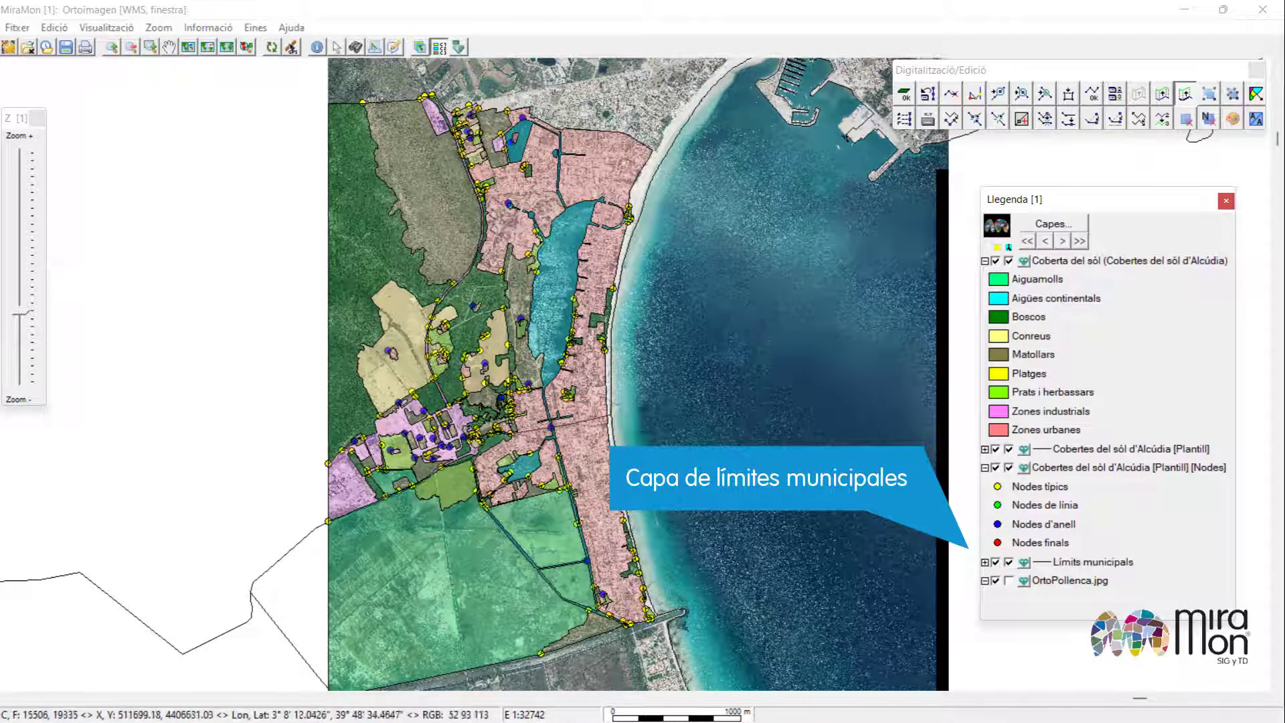
Copy the coastline arc from the municipal limits layer into the cover layer, then hide the limits layer.
key(ctrl+c)
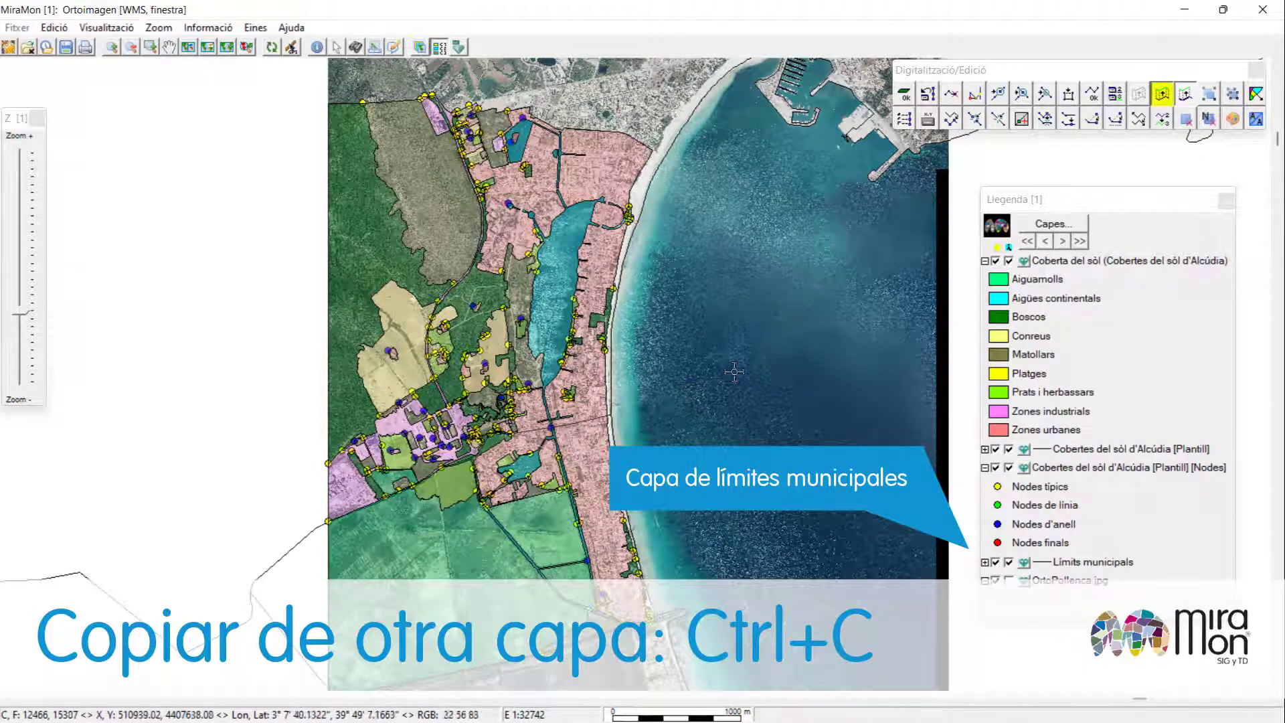
click(670, 147)
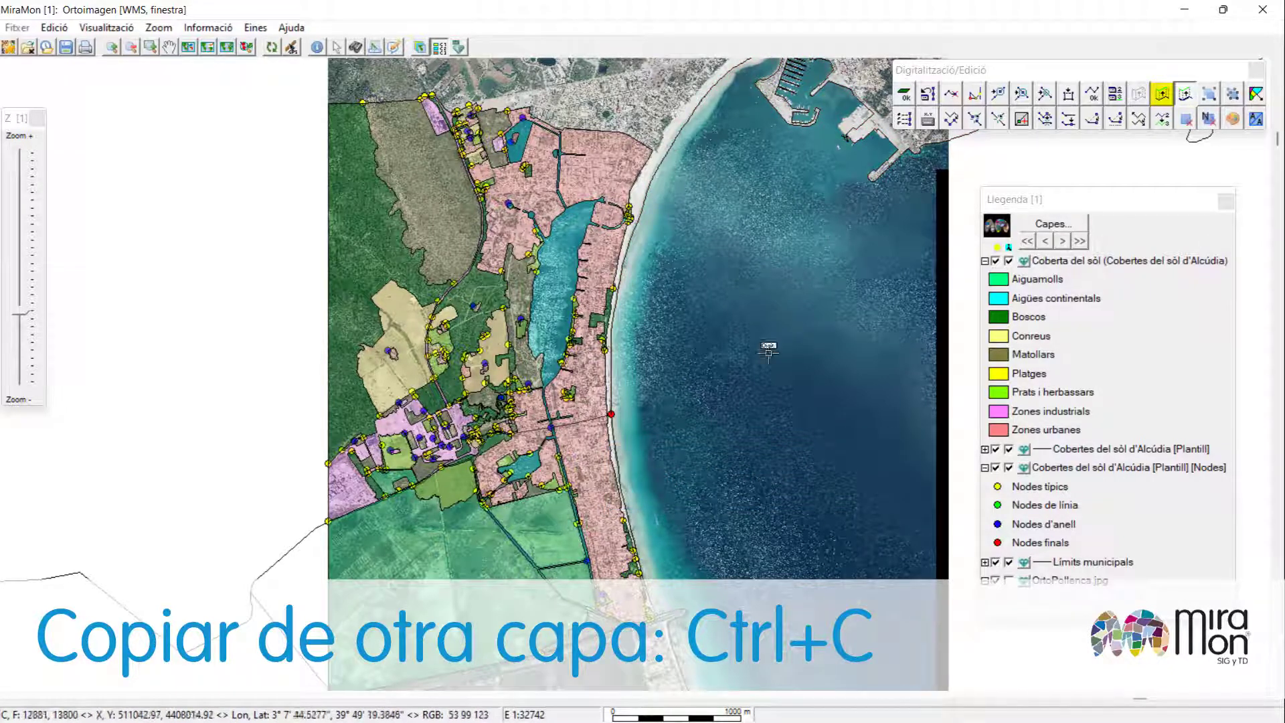
click(995, 561)
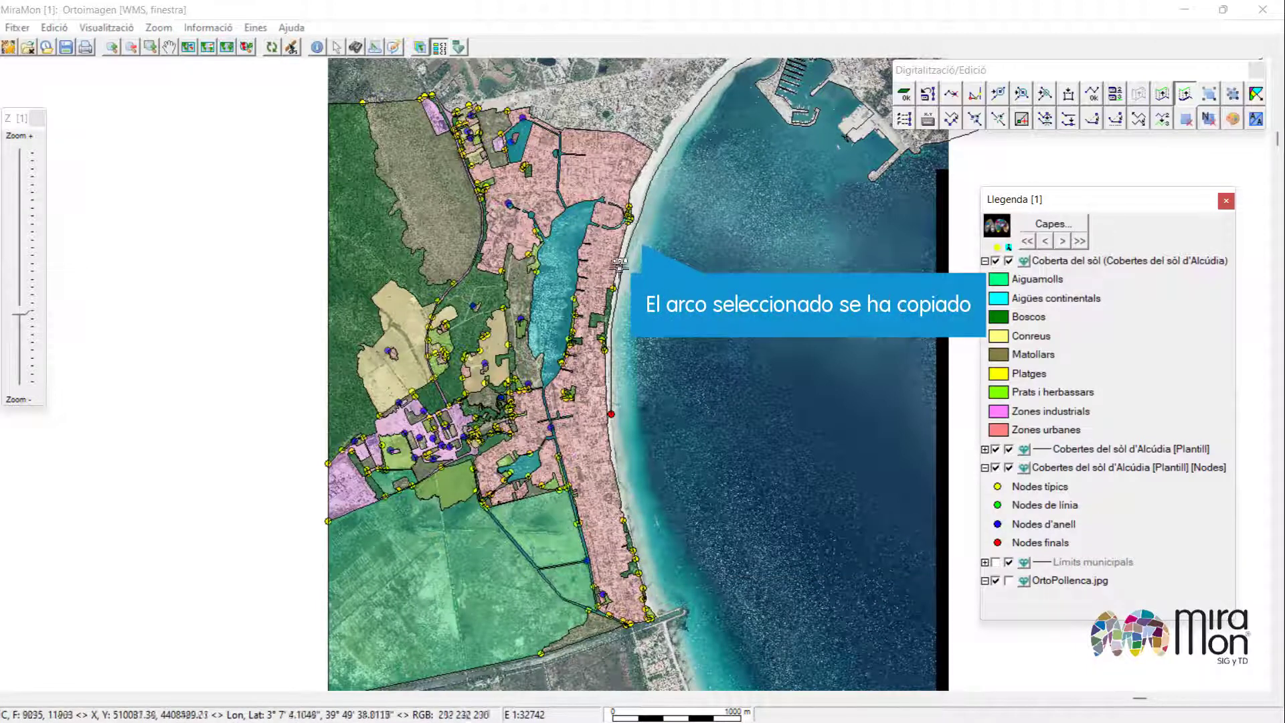
Copy the southern arc that completes the coast from the municipal limits layer, then hide it again.
click(994, 563)
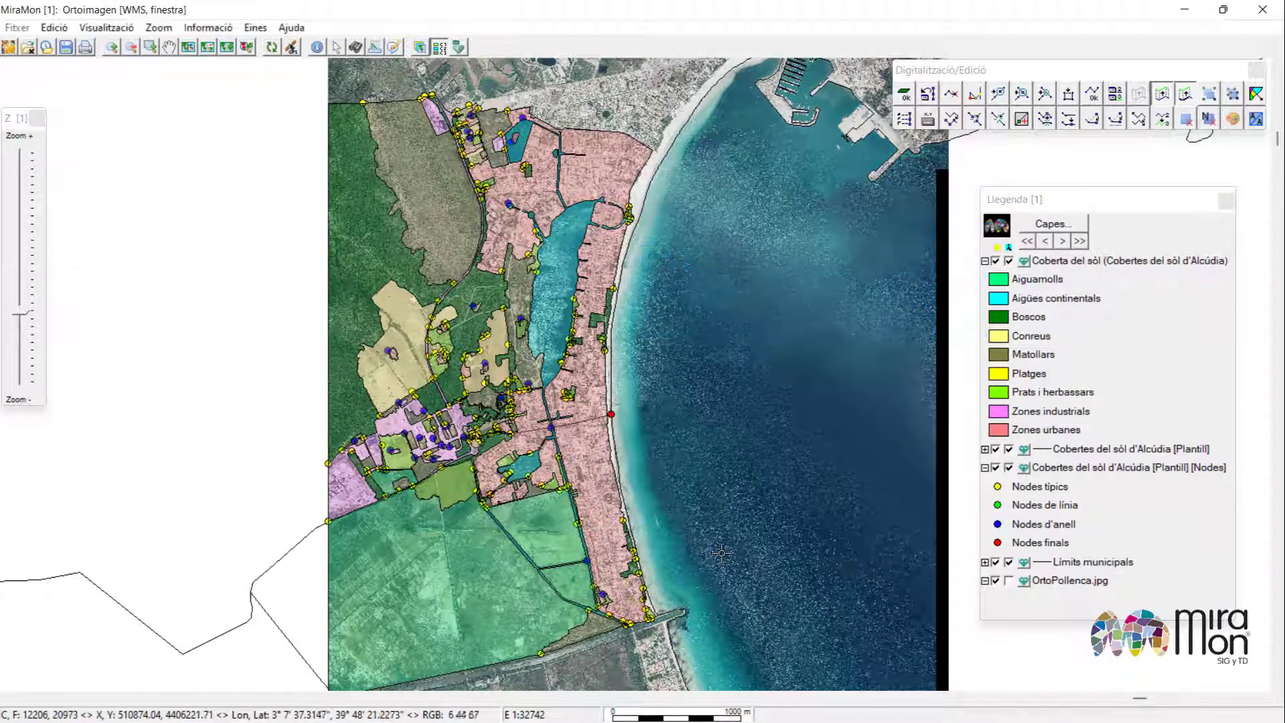
click(667, 625)
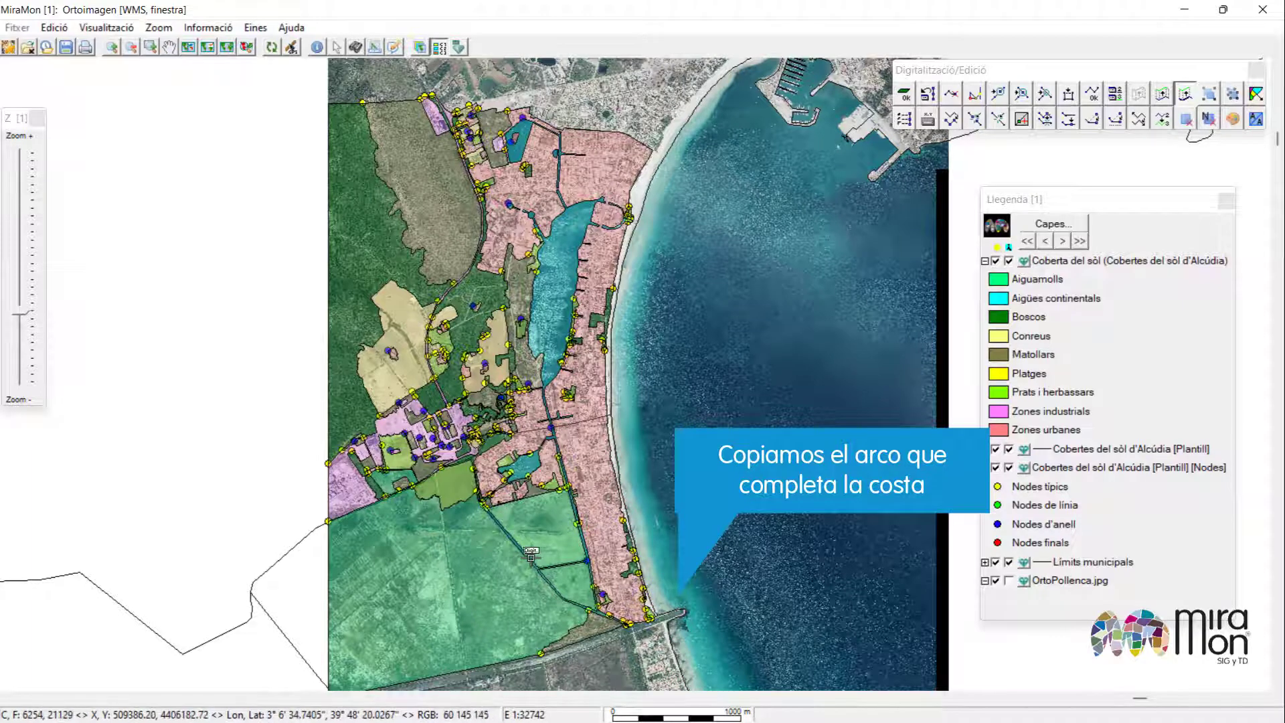
click(995, 562)
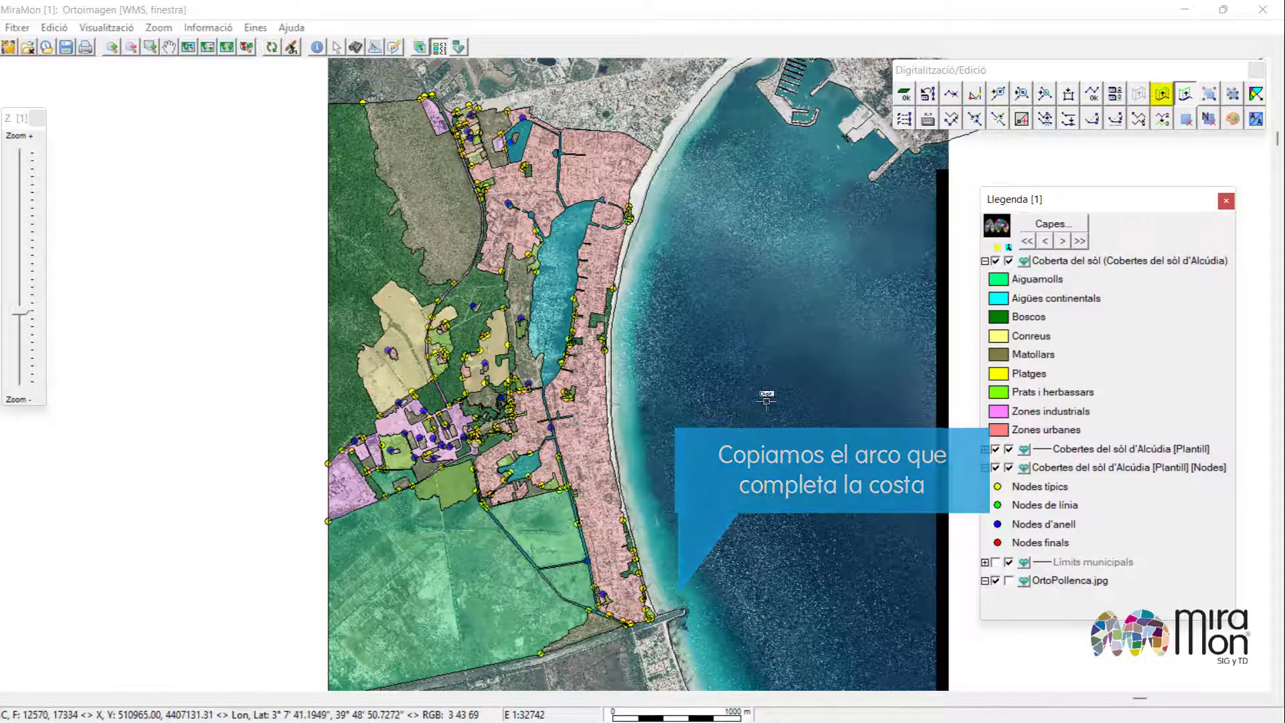
Close the beach zone with short arcs joining the coastline to the land polygons at its northern and southern ends.
scroll(652, 149, up, 3)
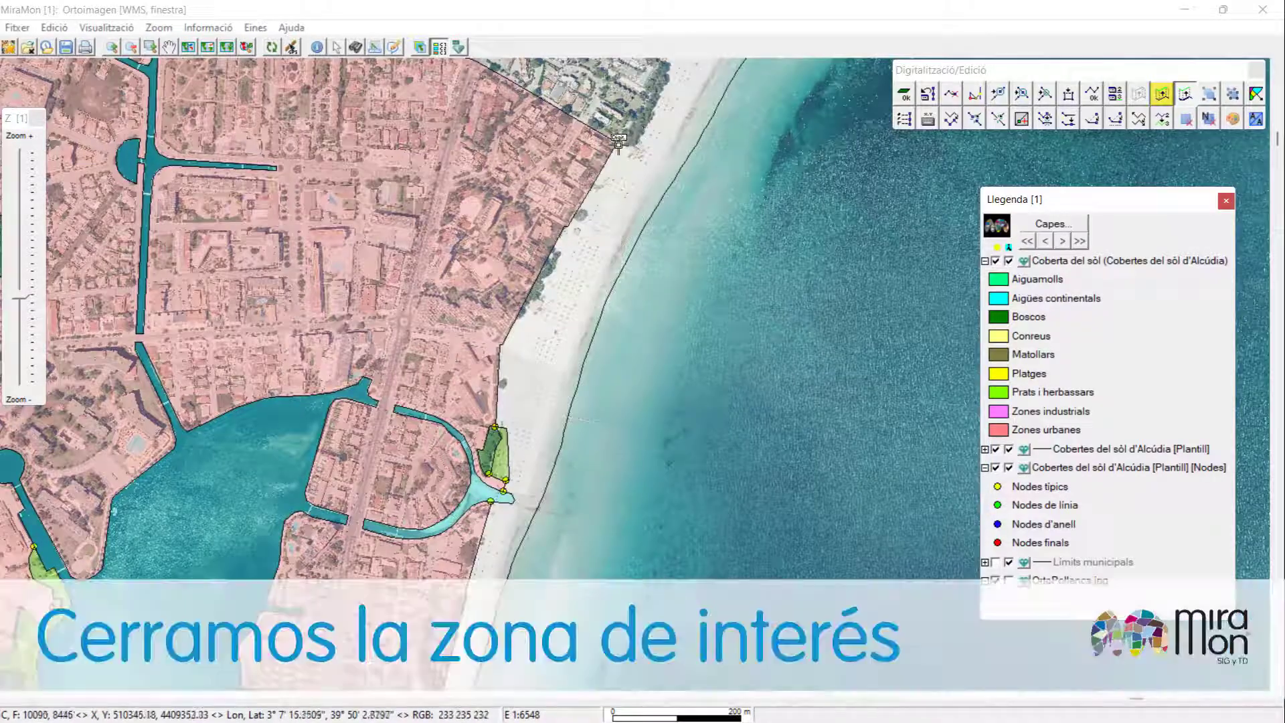
click(617, 143)
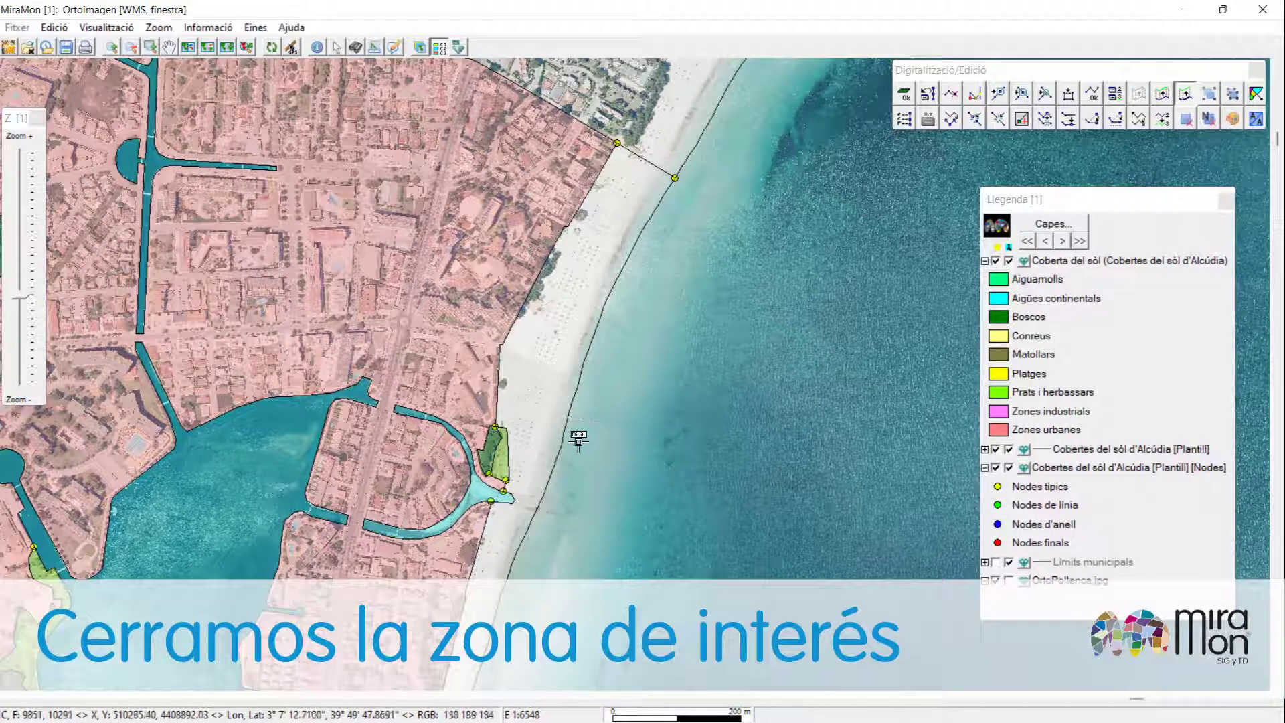
scroll(599, 450, down, 3)
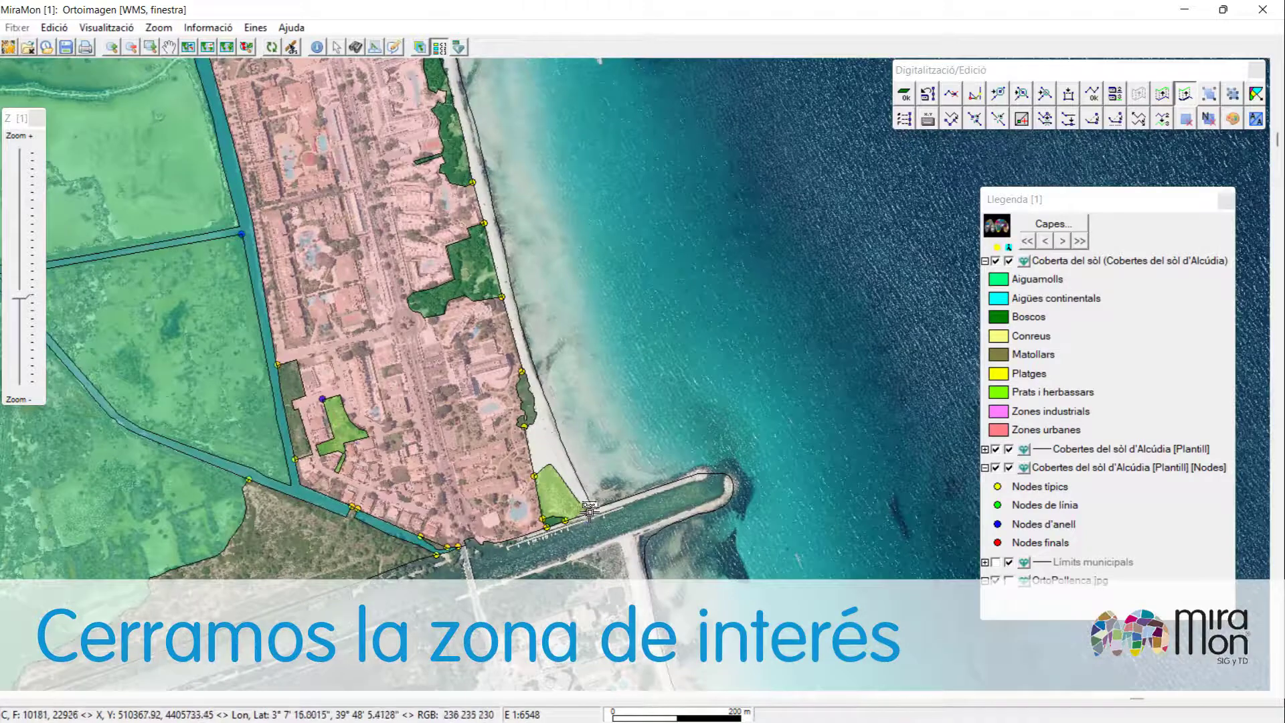
scroll(595, 512, up, 1)
click(594, 509)
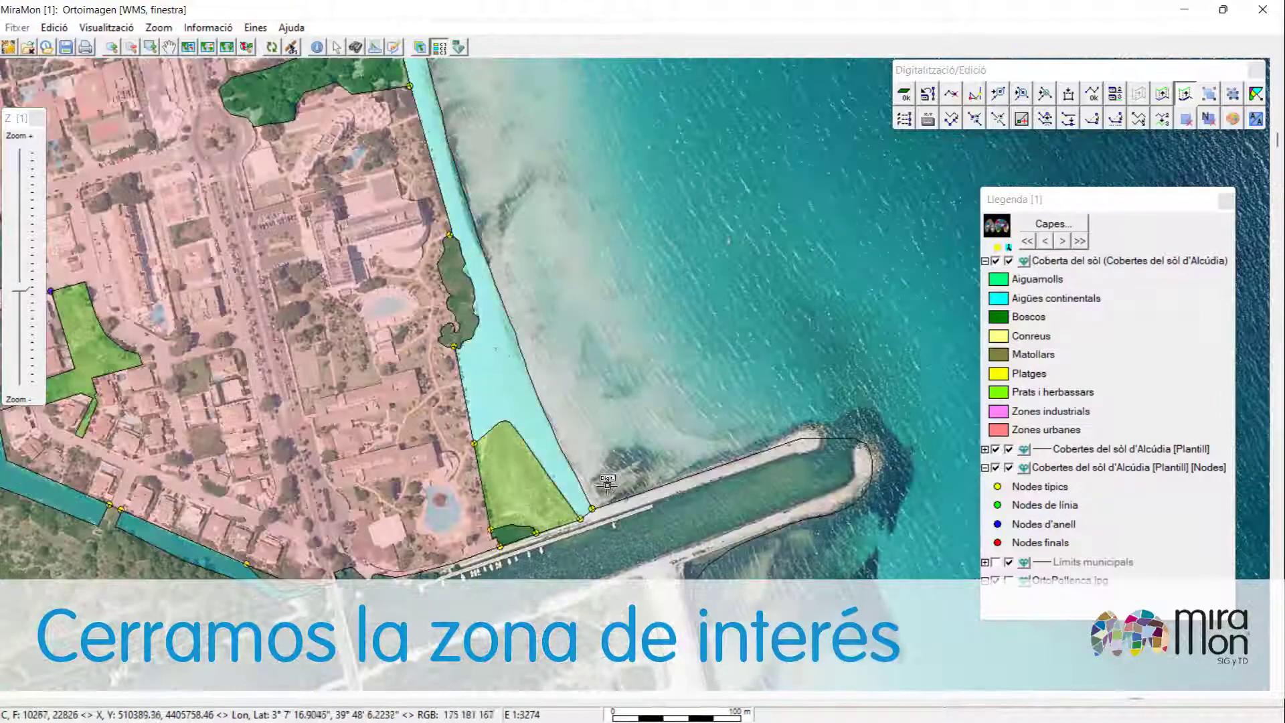
Assign the Platges cover type from the thesaurus to the new beach polygon.
scroll(589, 462, down, 1)
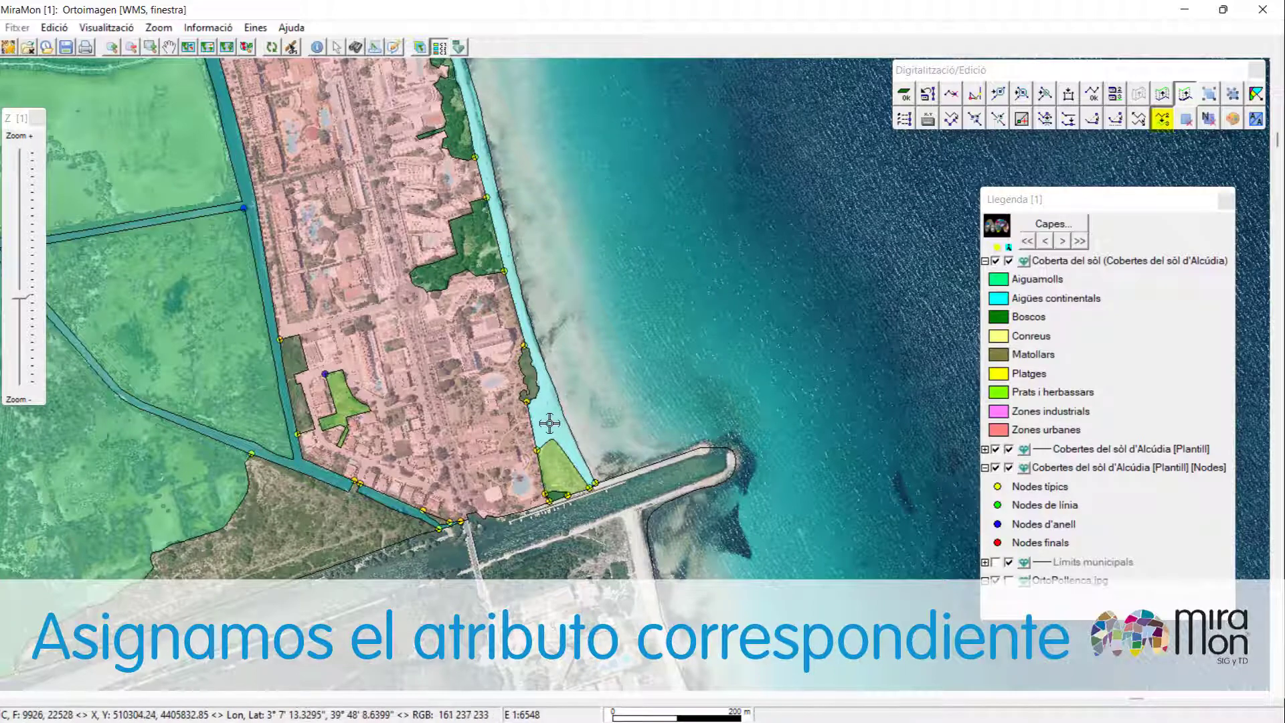
click(550, 422)
click(404, 173)
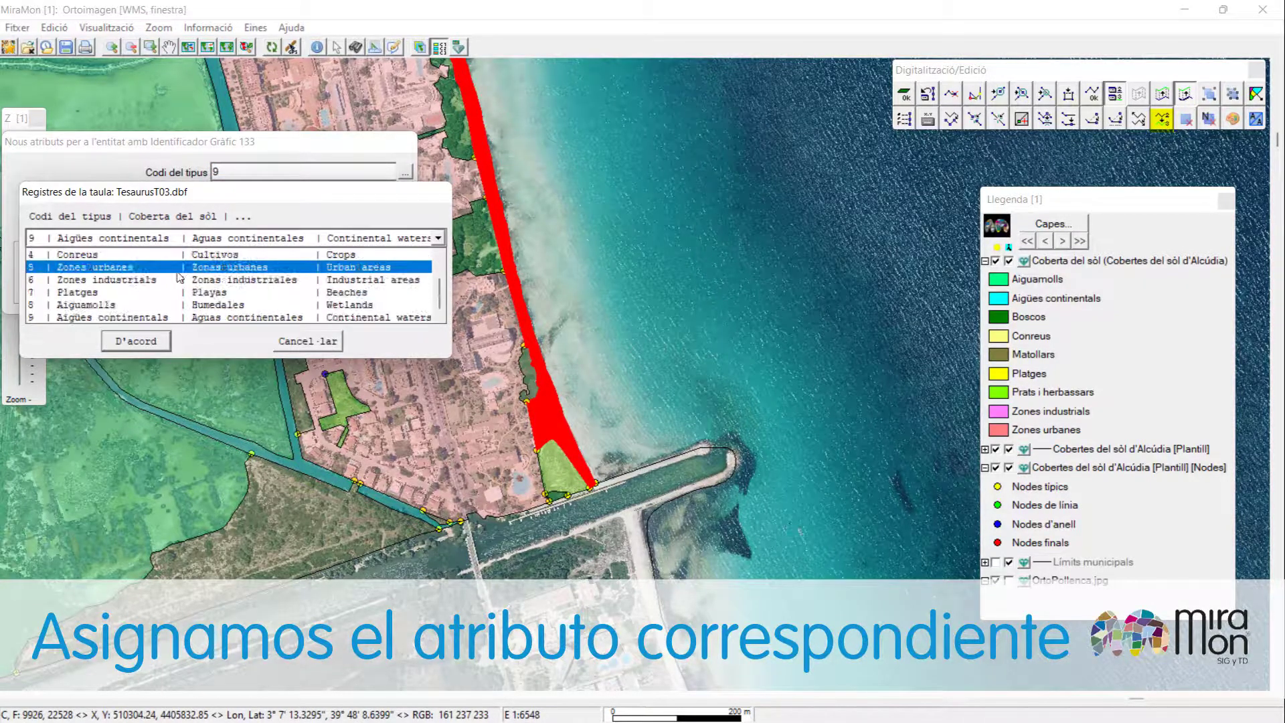
scroll(164, 285, down, 1)
click(157, 280)
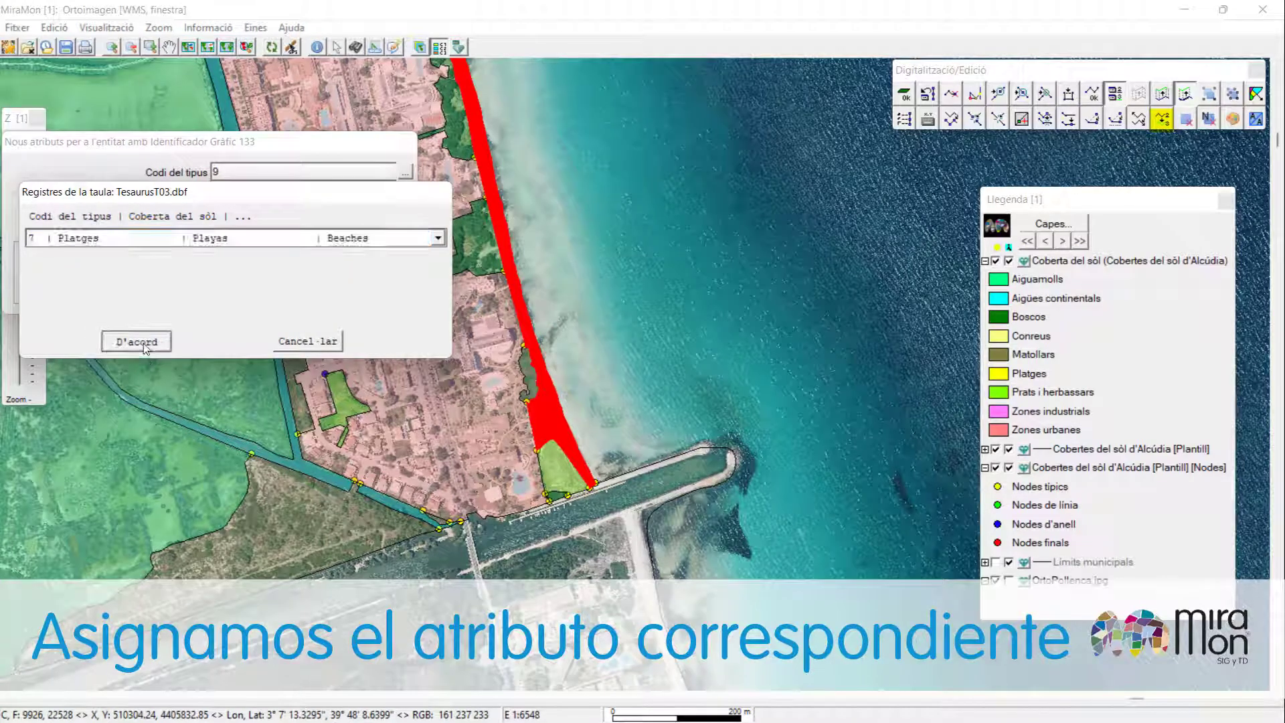
click(136, 341)
click(291, 295)
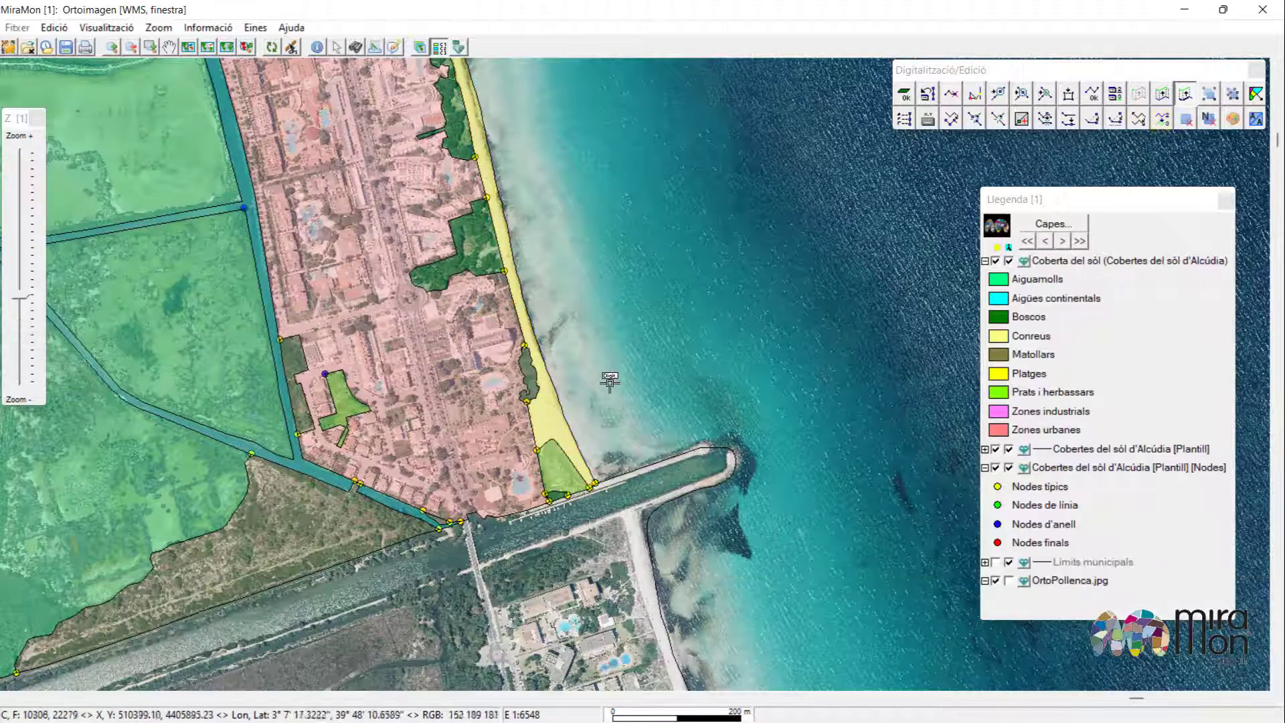
Open block deletion of unwanted polygons and set the selection layer to Cobertes del sòl d'Alcúdia.
scroll(519, 176, up, 5)
scroll(519, 175, up, 10)
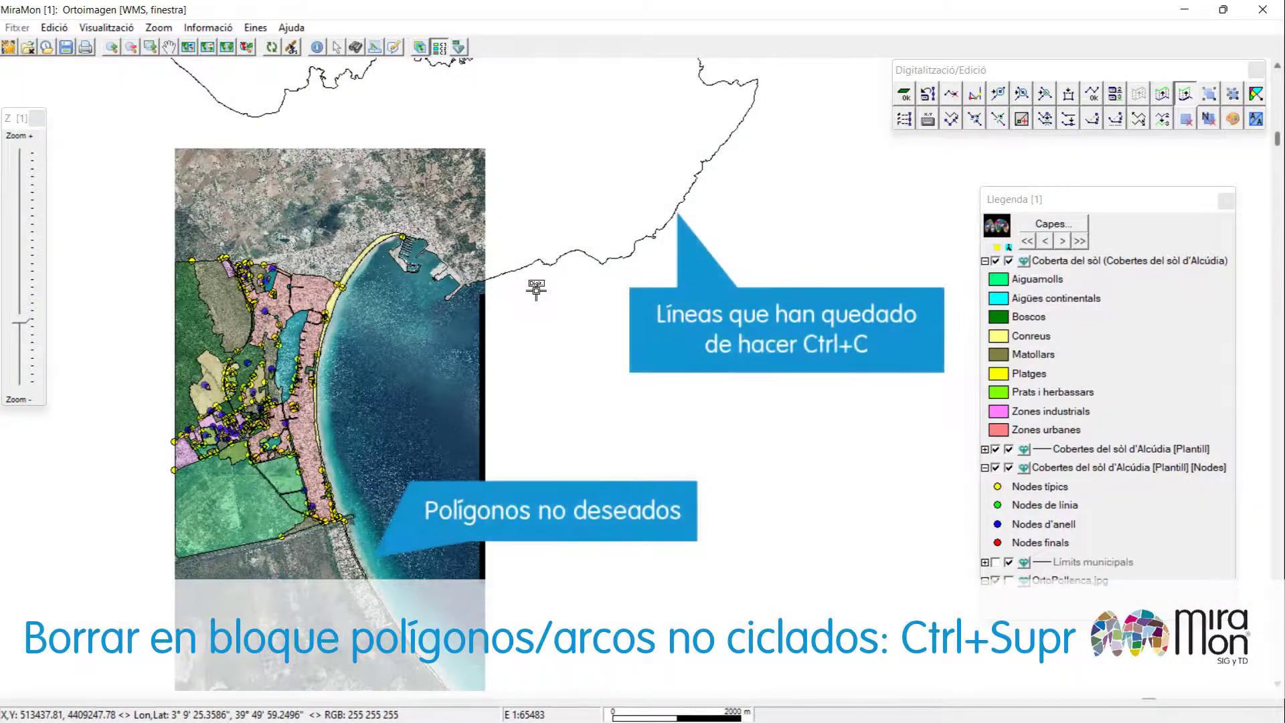
key(ctrl+Delete)
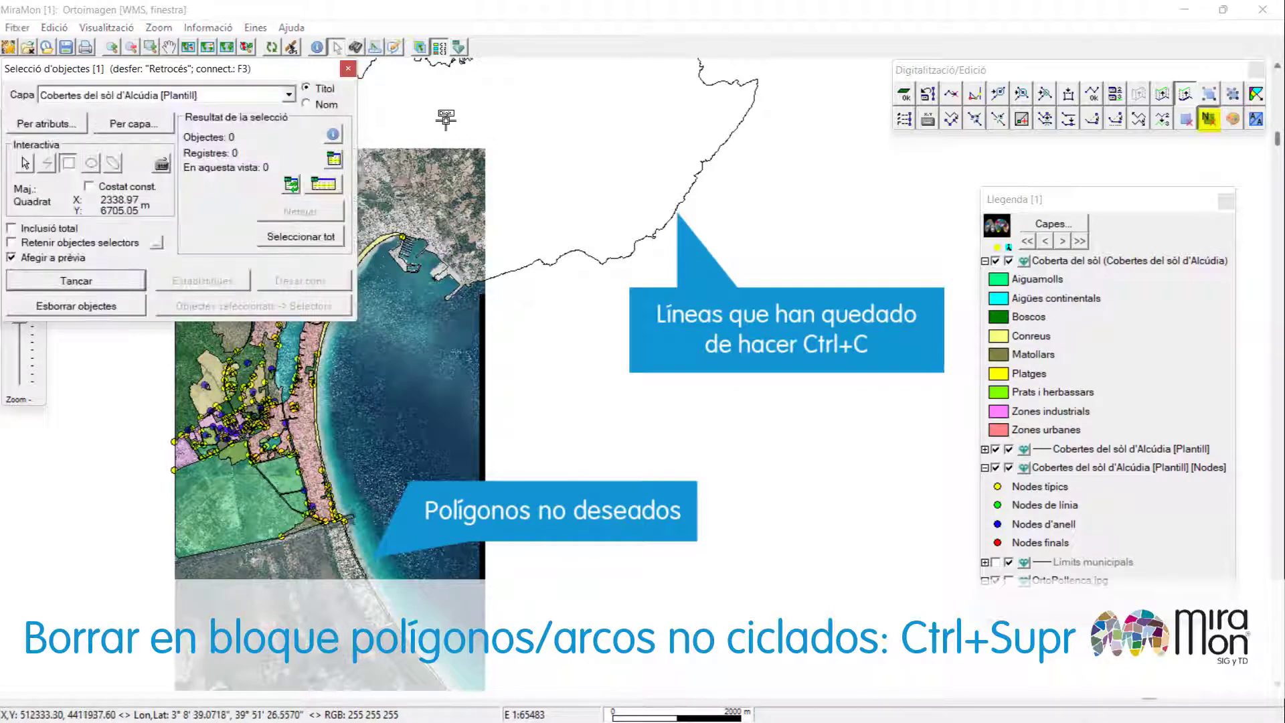
click(289, 95)
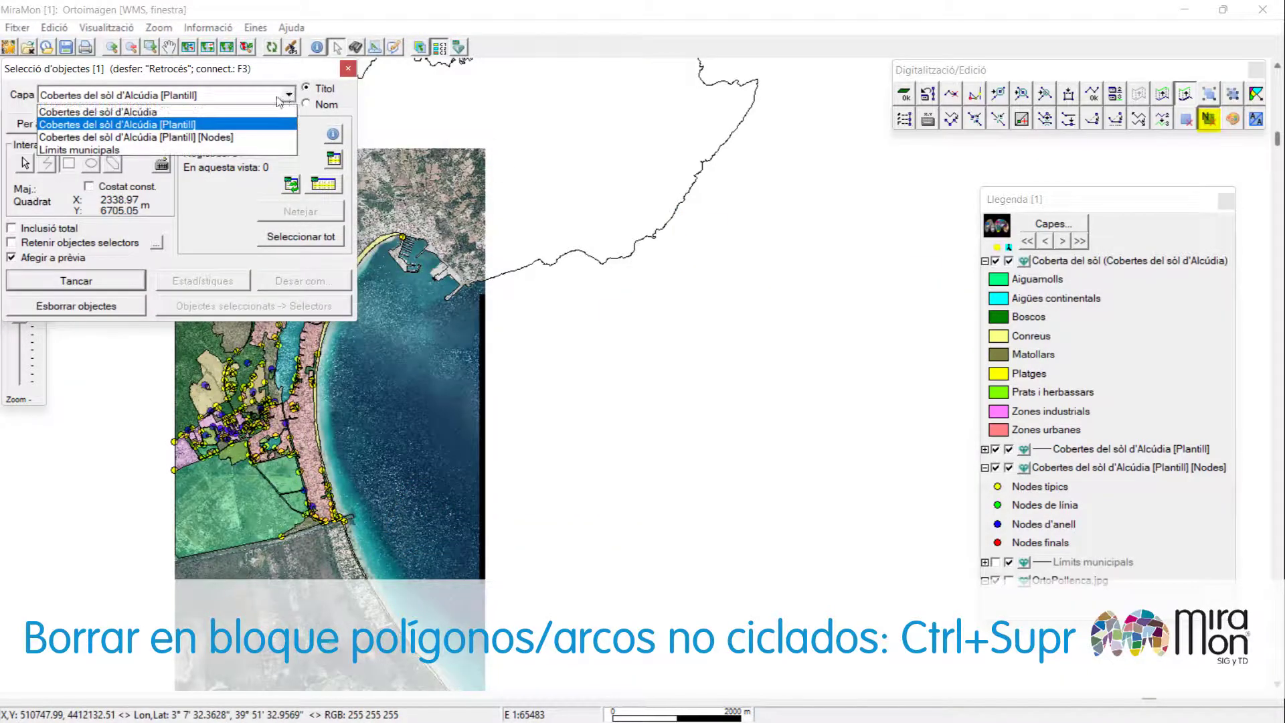
click(216, 112)
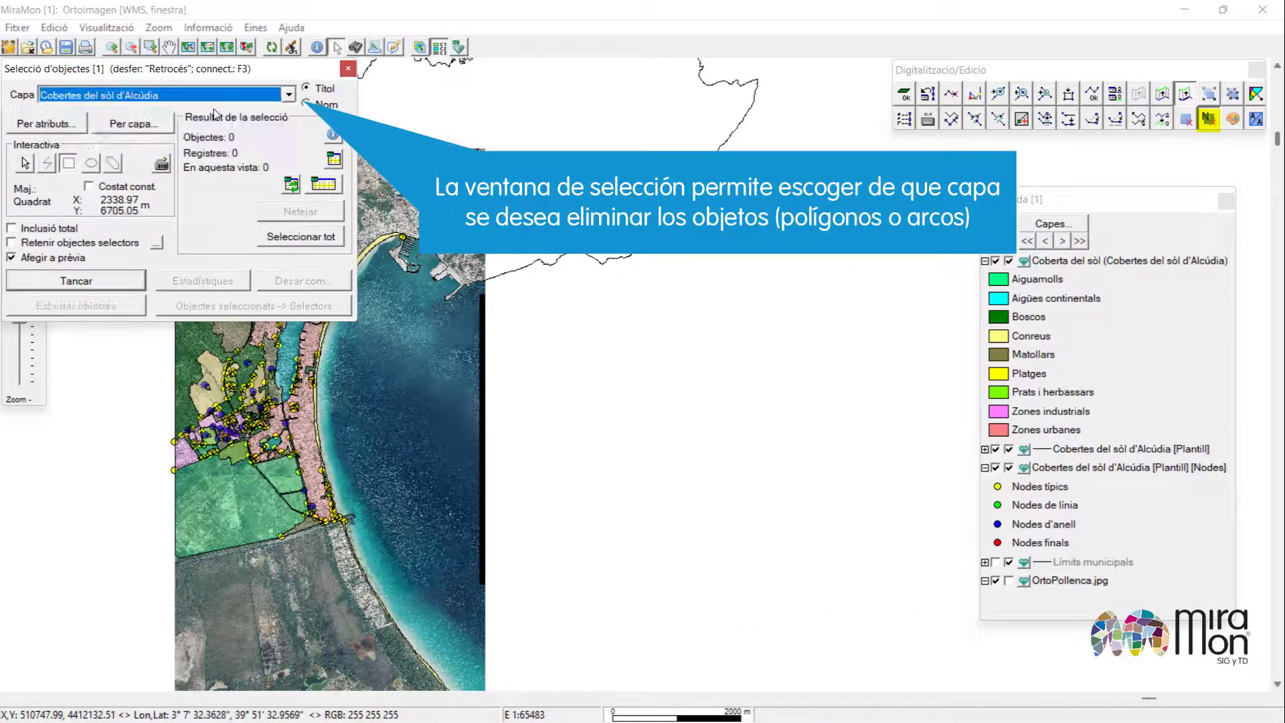
Select the unwanted polygons outside the study area with a selection rectangle and delete them.
click(71, 164)
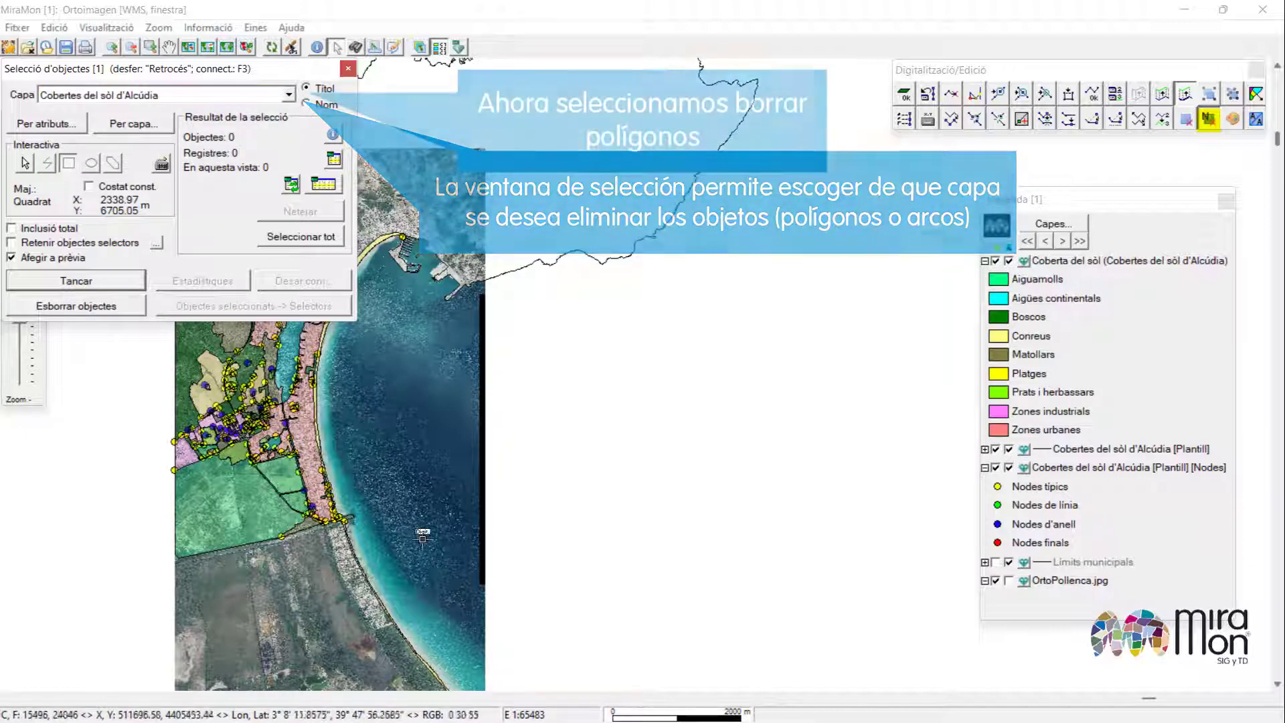
drag(370, 208, 514, 635)
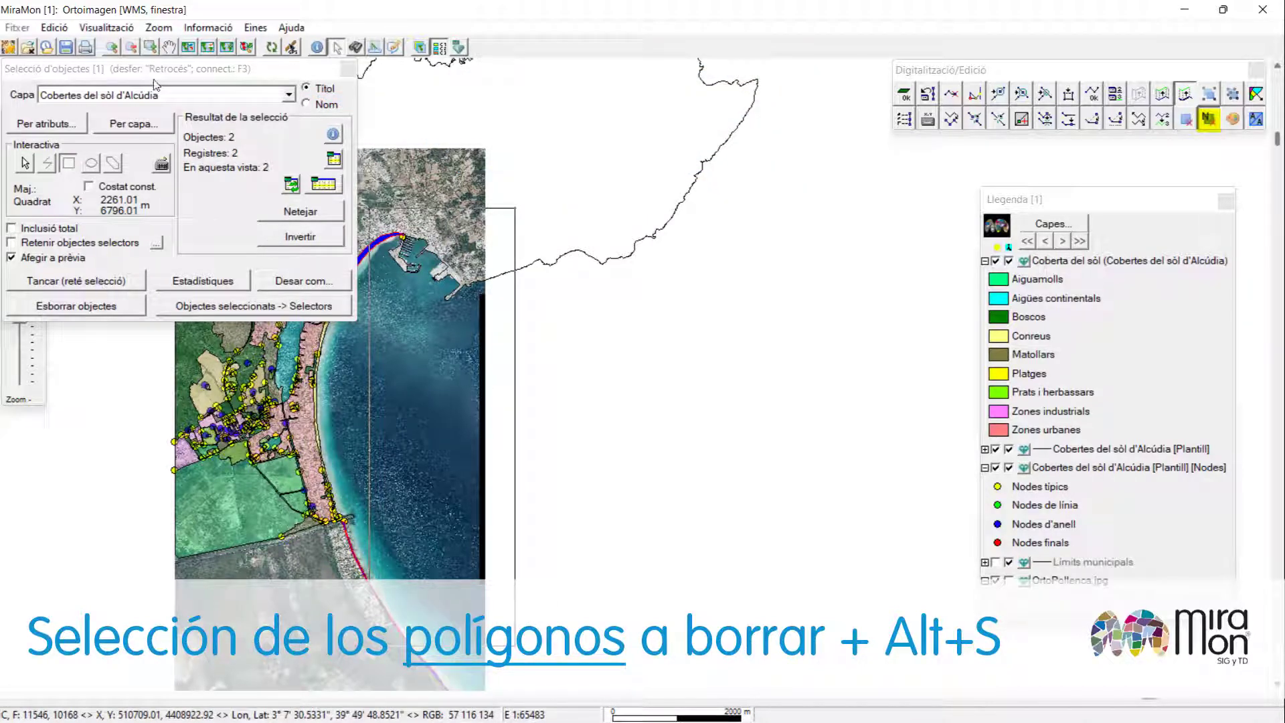
drag(155, 82, 733, 224)
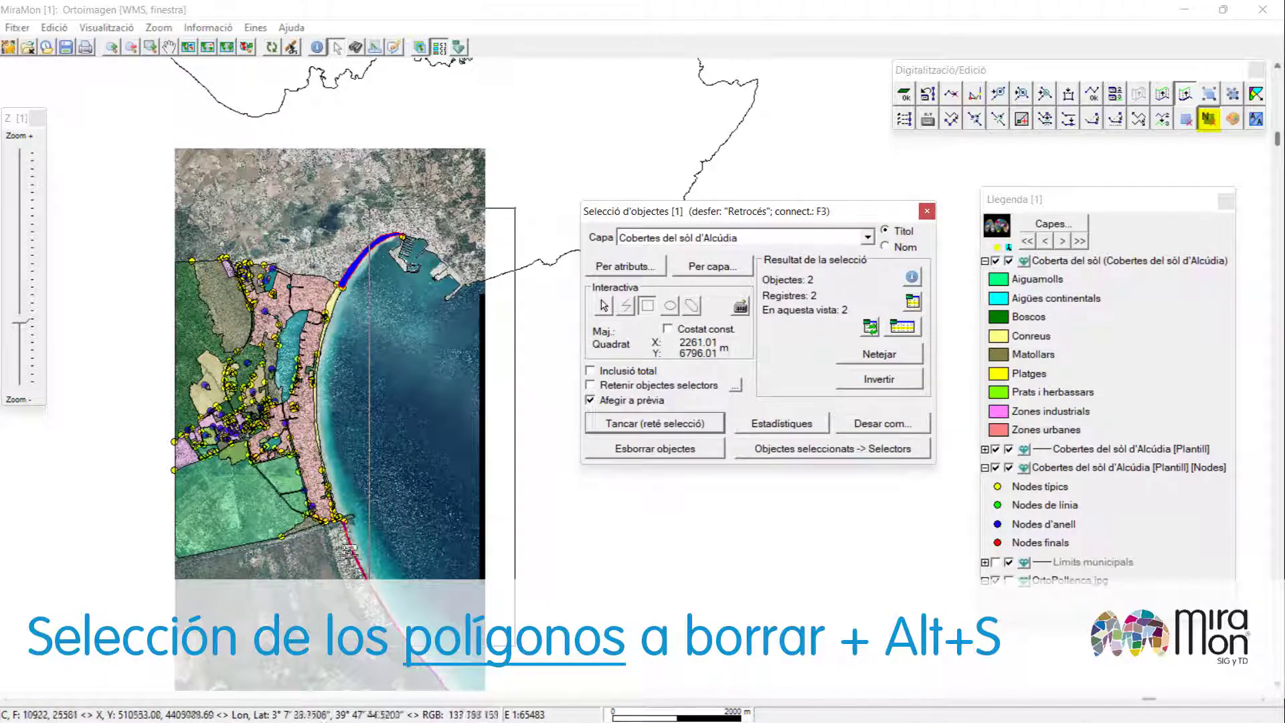
click(688, 449)
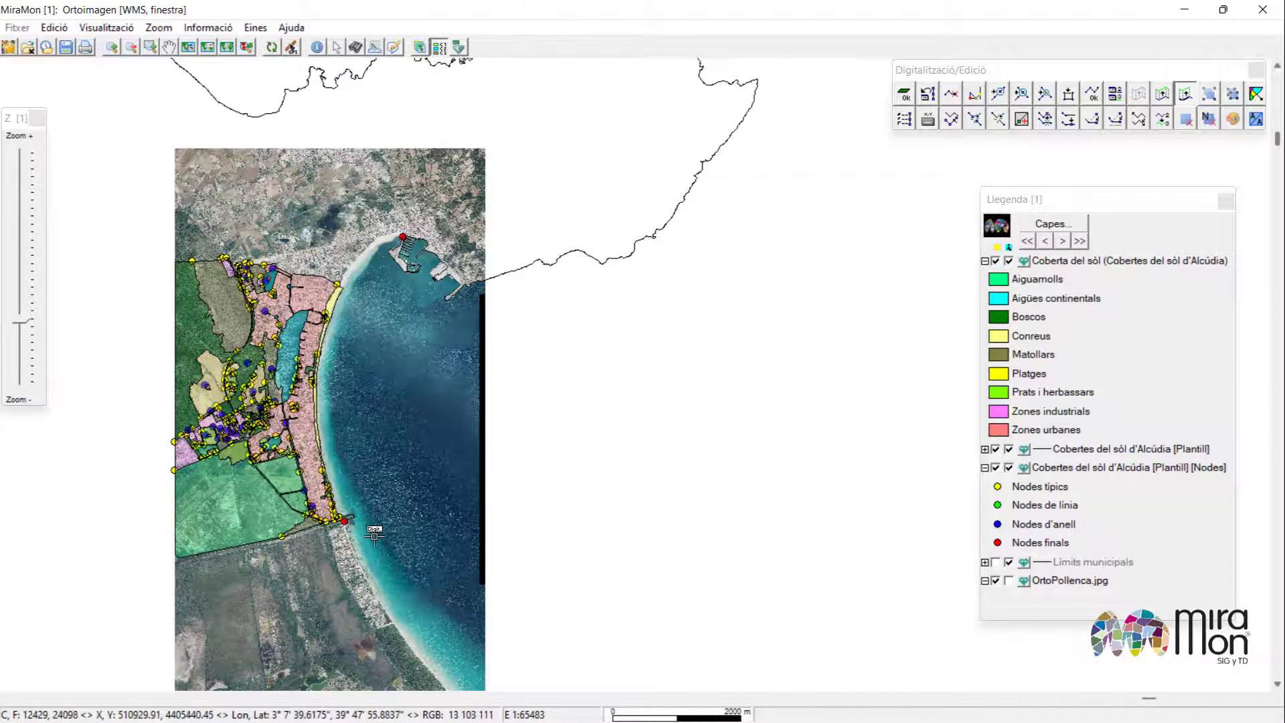
Delete the remaining unclosed arcs of the Cobertes del sòl d'Alcúdia [Plantill] layer by selecting them with a rectangle.
click(1209, 120)
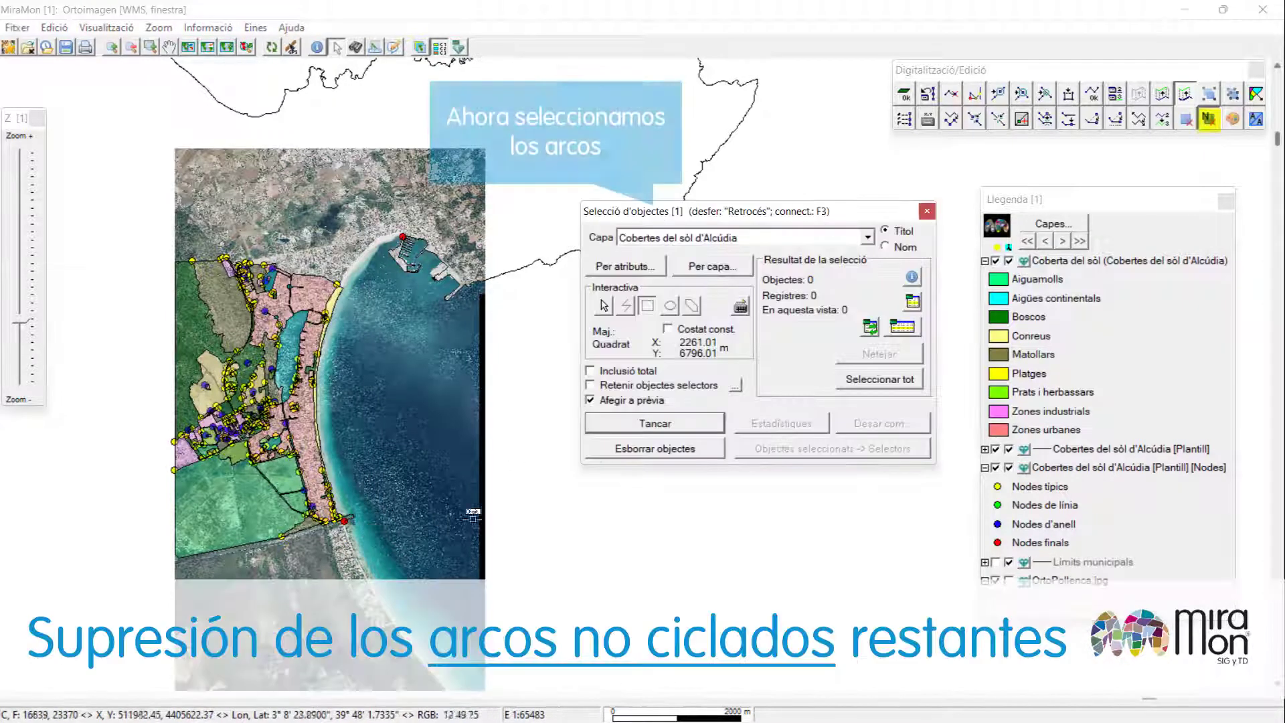
click(867, 238)
click(828, 267)
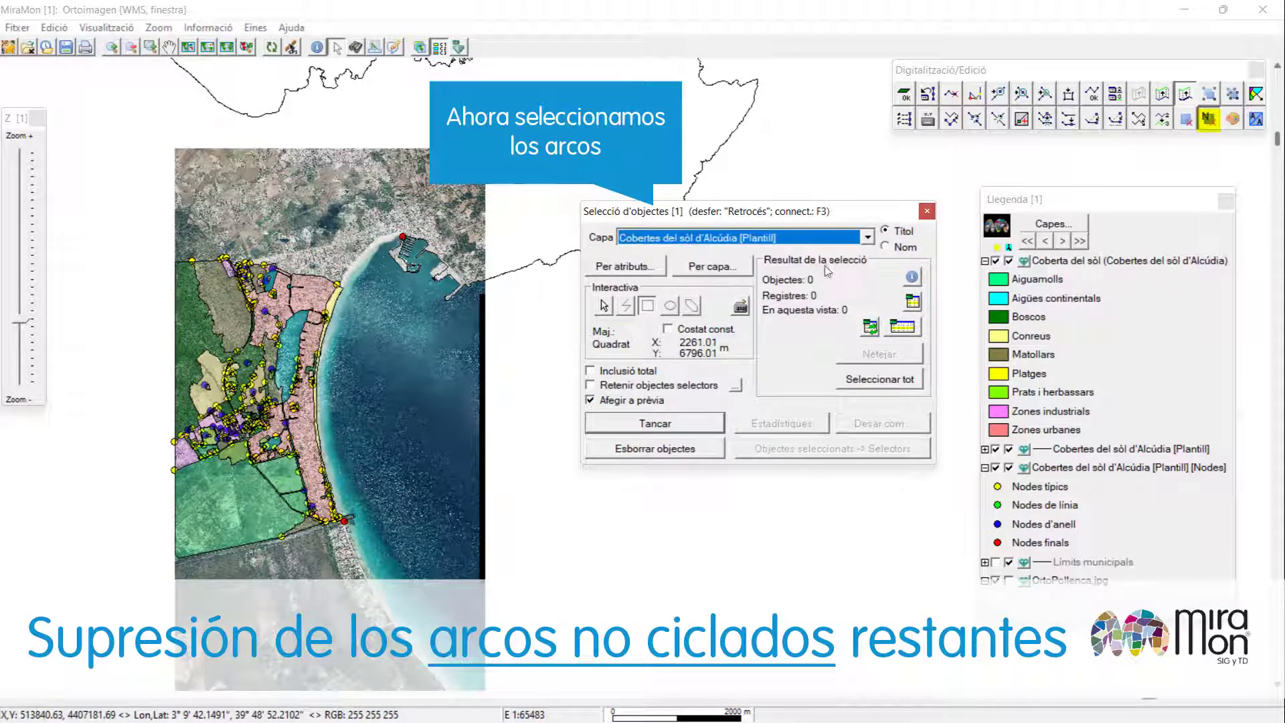
click(647, 306)
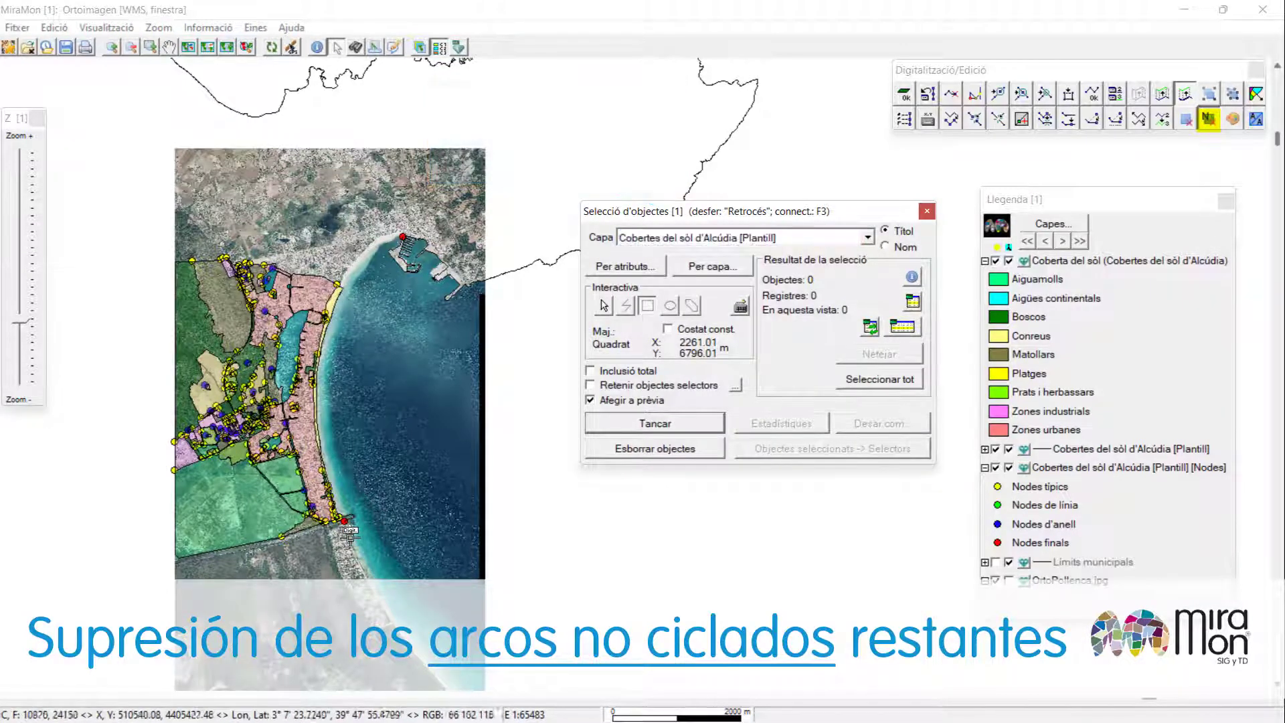
drag(345, 541, 514, 205)
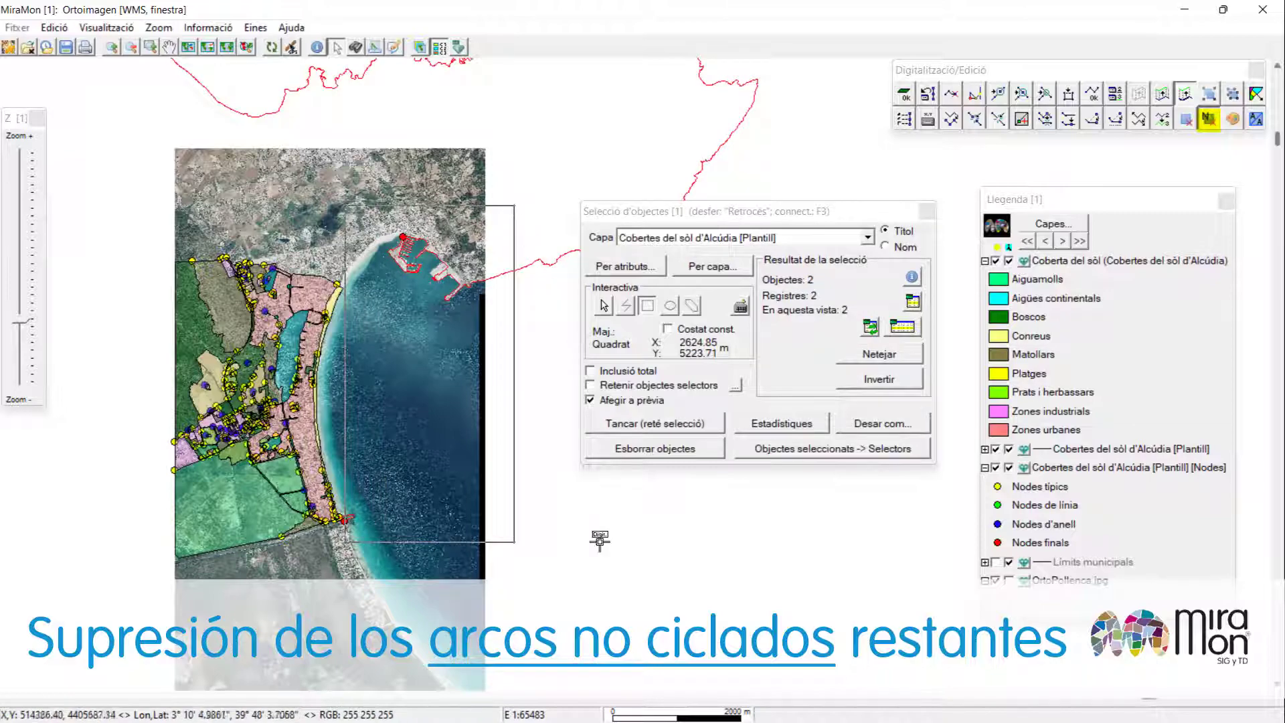
click(630, 450)
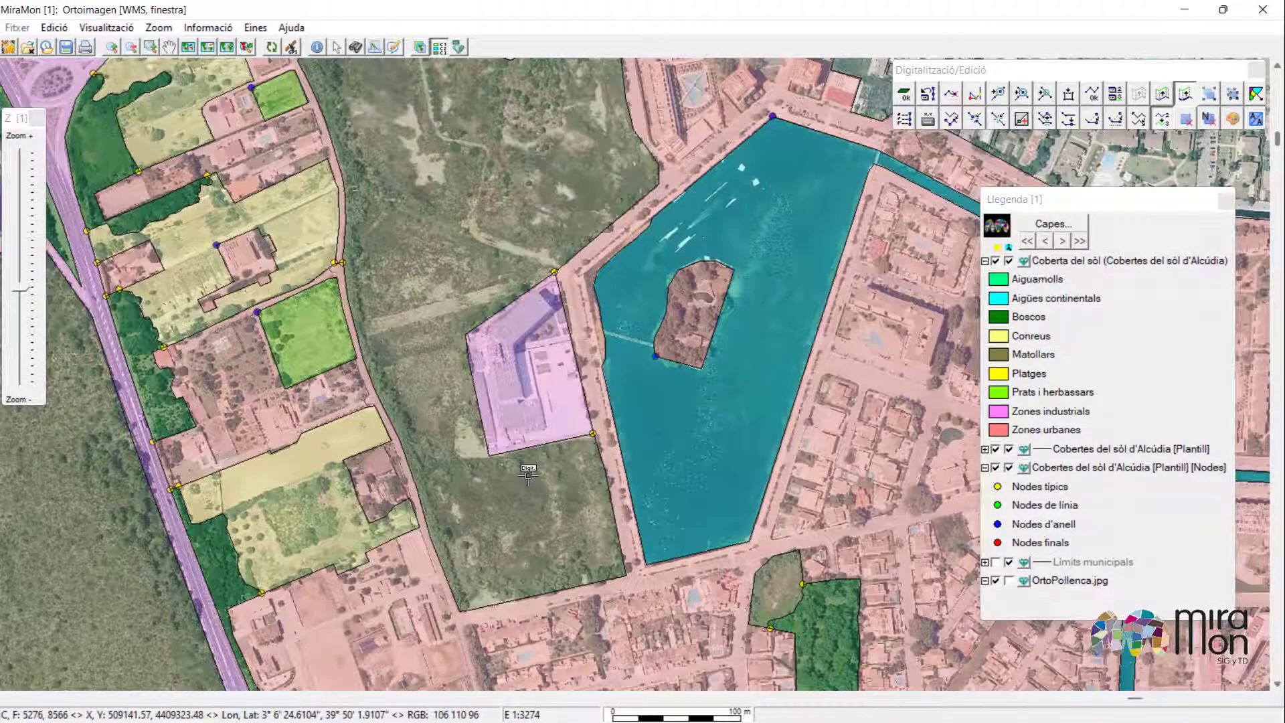
Add a second attribute record to the polygon west of the lake with cover type Prats i herbassars from the thesaurus.
key(ctrl+F4)
click(533, 482)
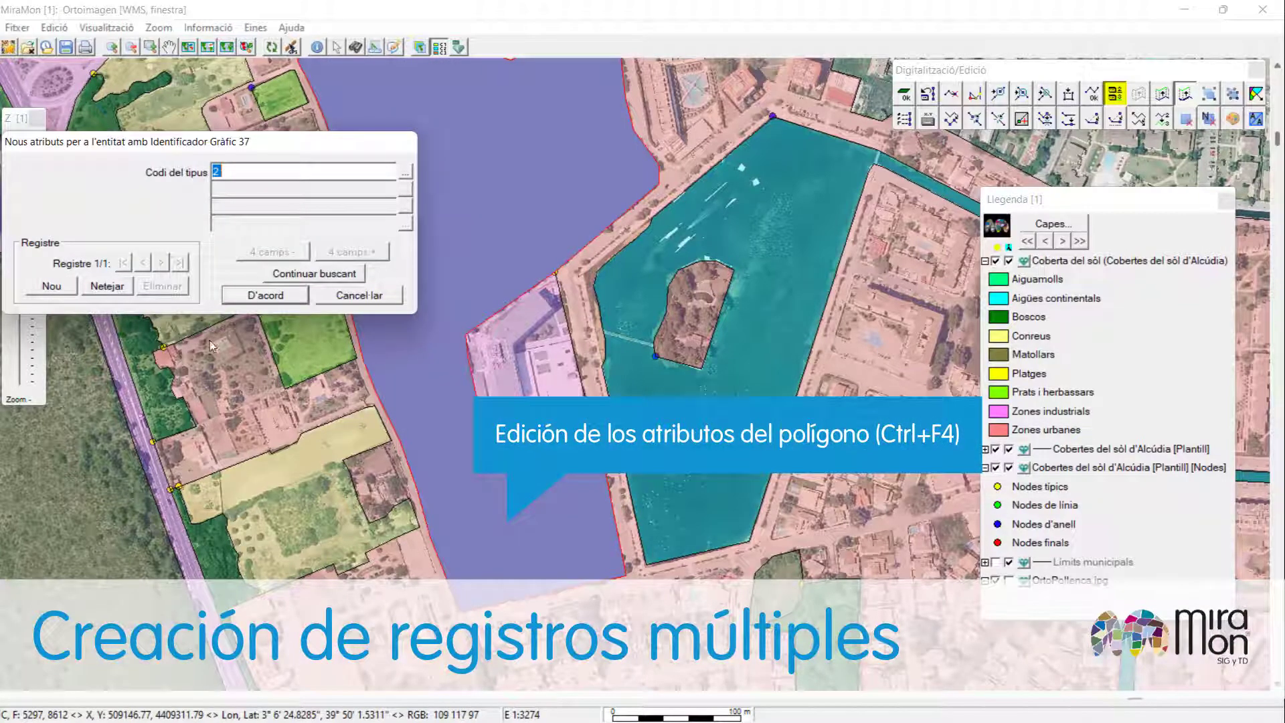
click(61, 287)
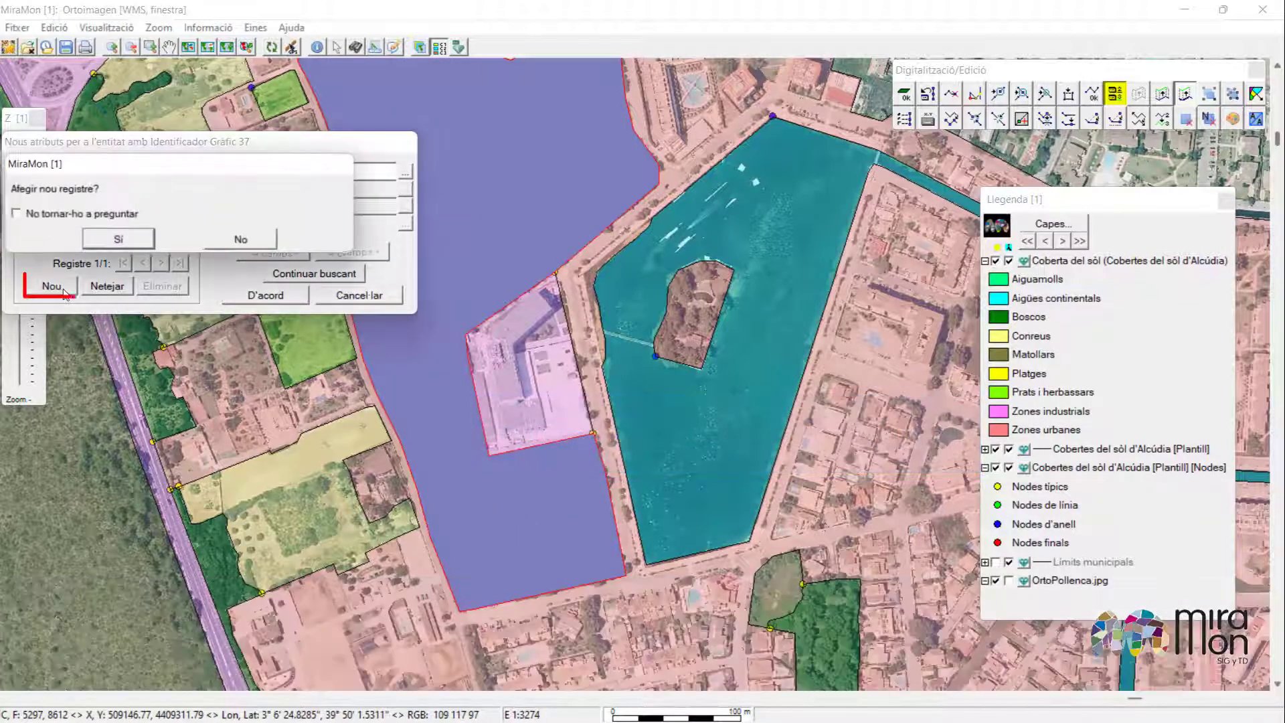
click(115, 241)
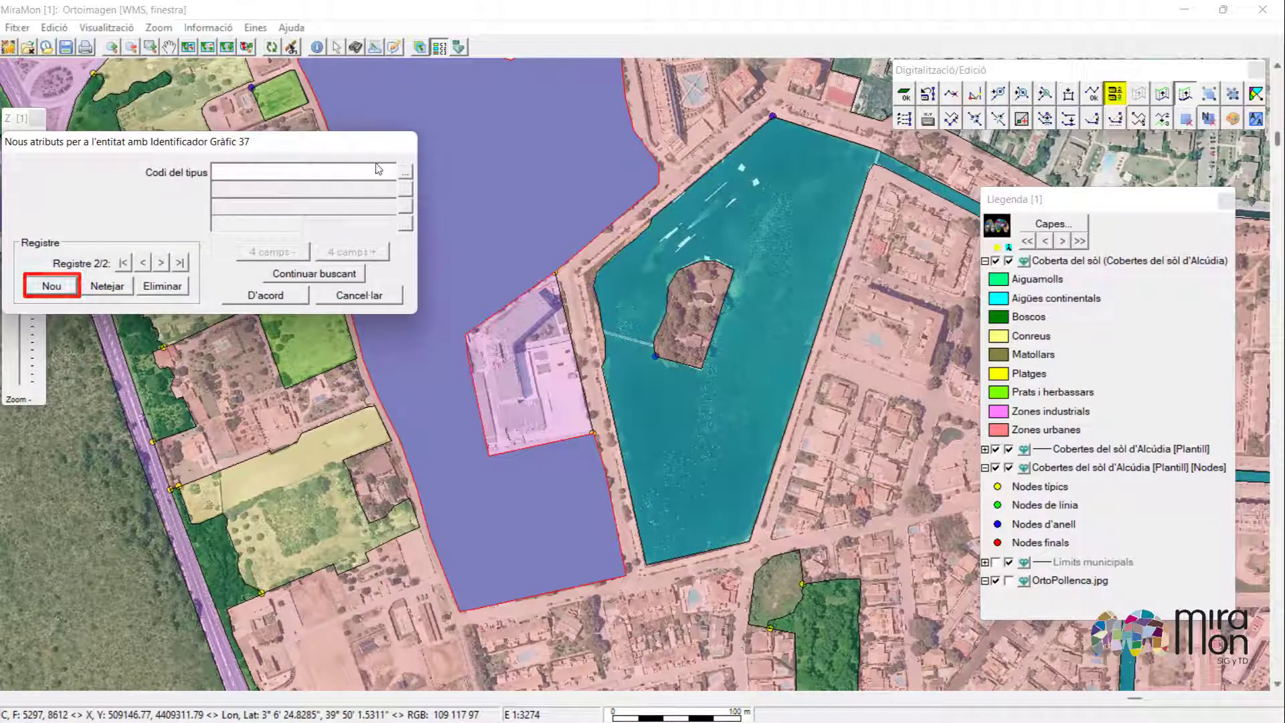
click(405, 174)
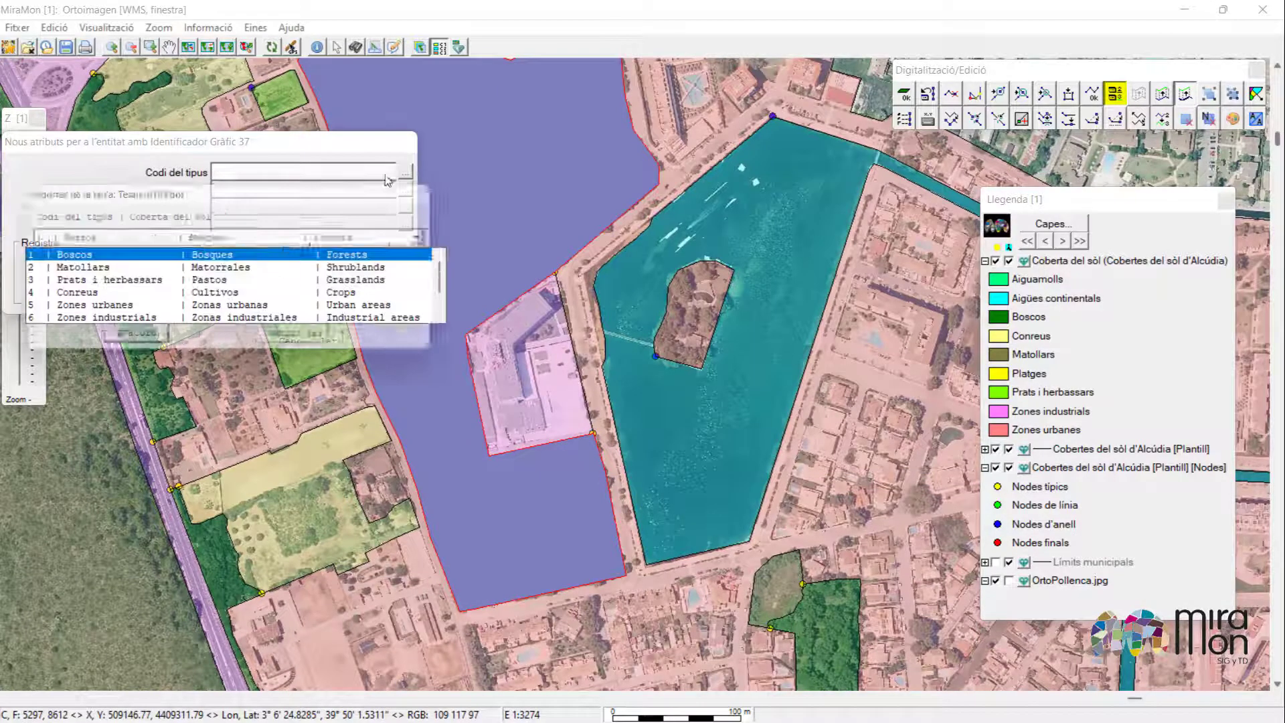
click(247, 280)
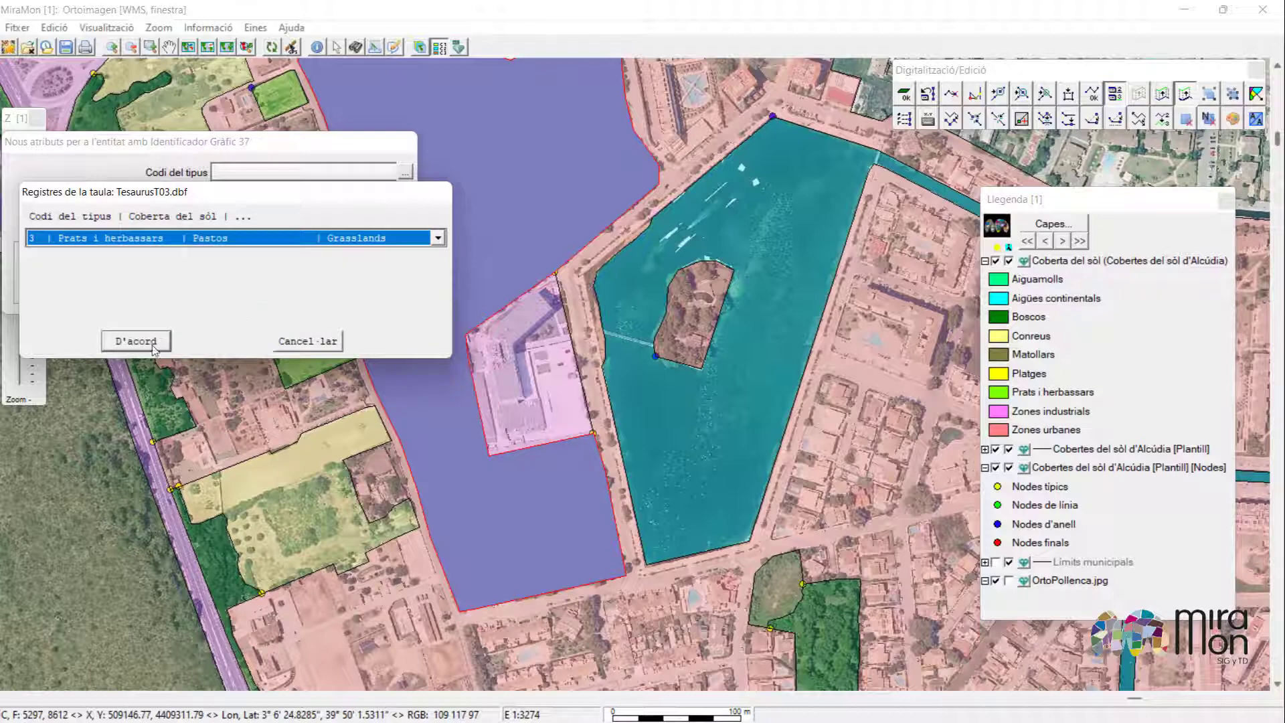
click(137, 341)
click(266, 296)
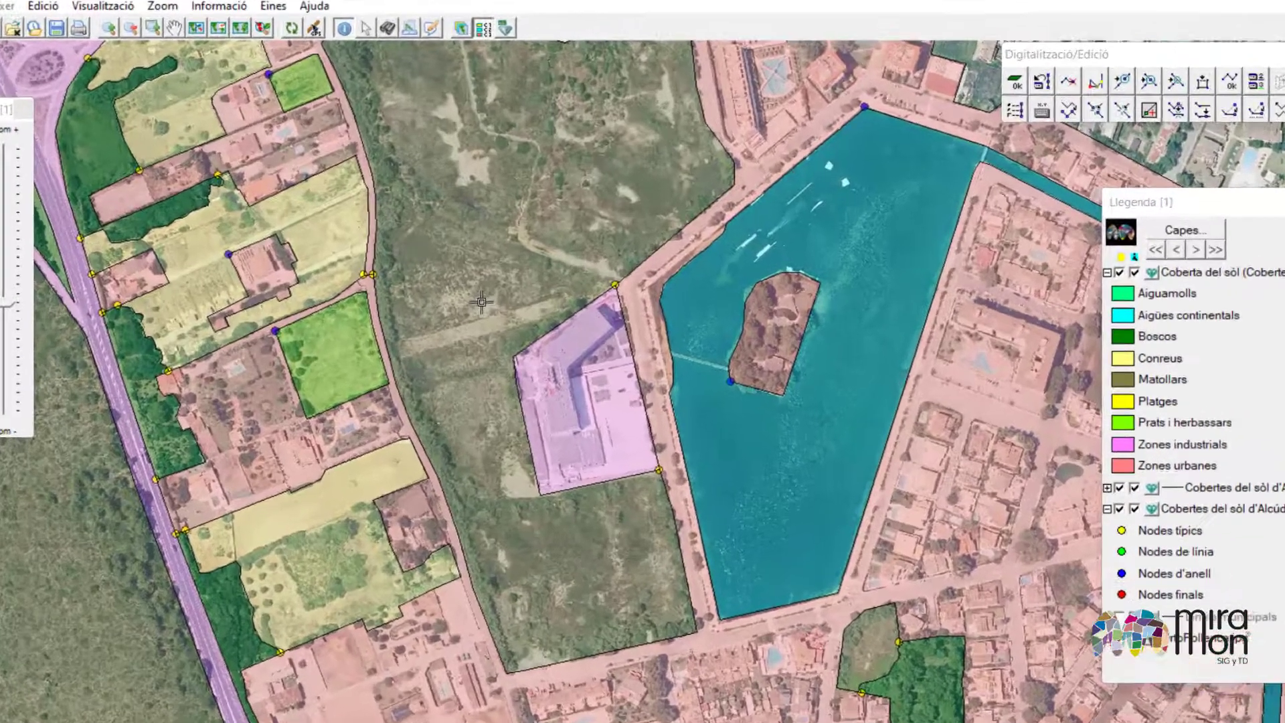
Inspect both attribute records of the polygon just edited.
click(481, 302)
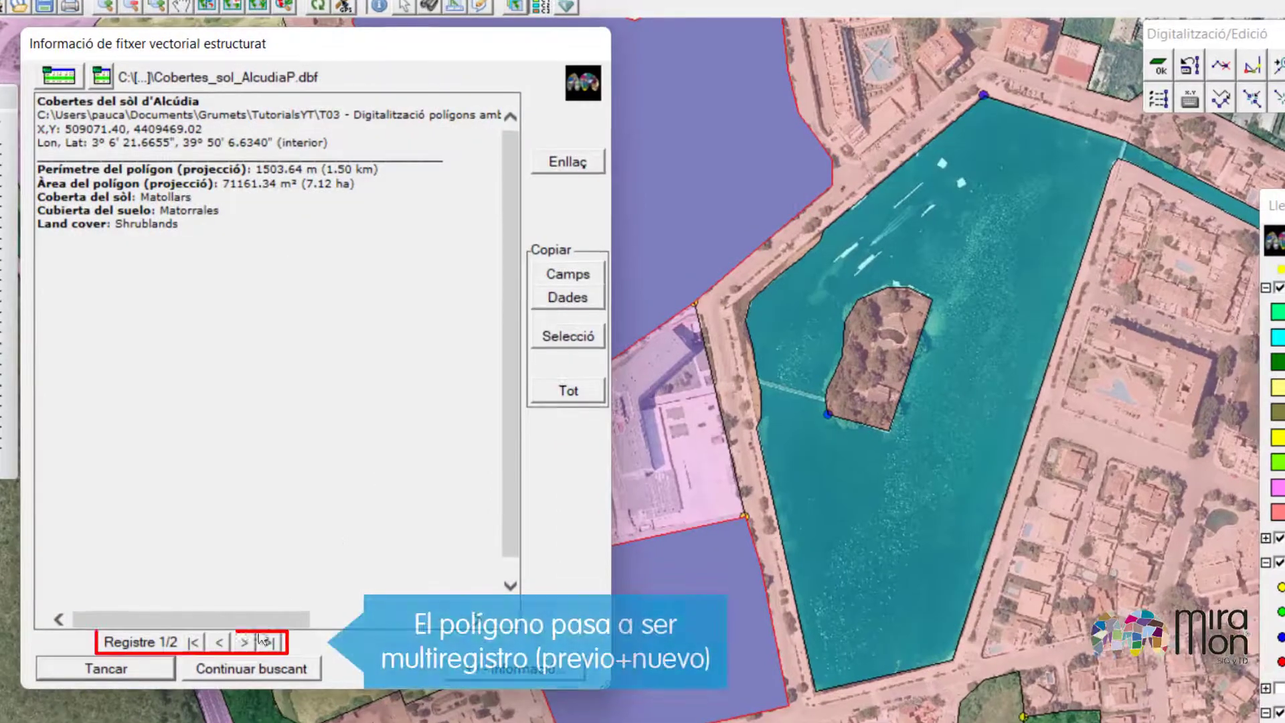
click(245, 643)
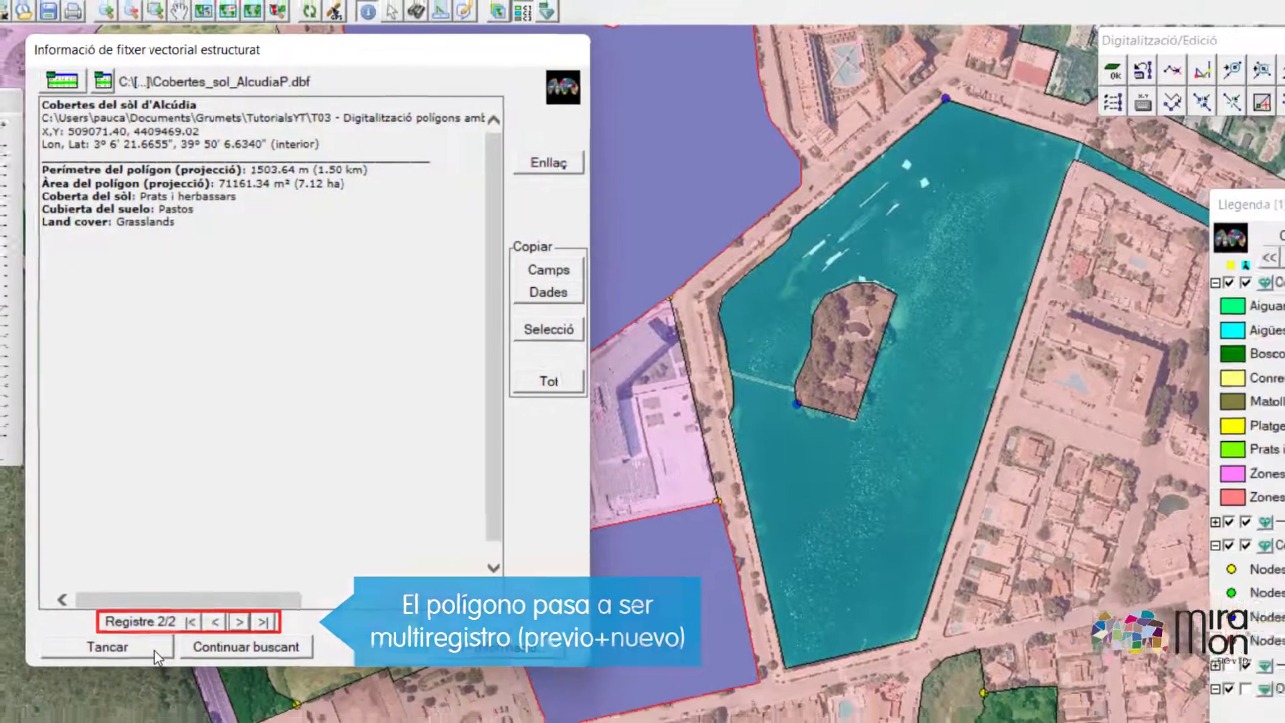
click(155, 670)
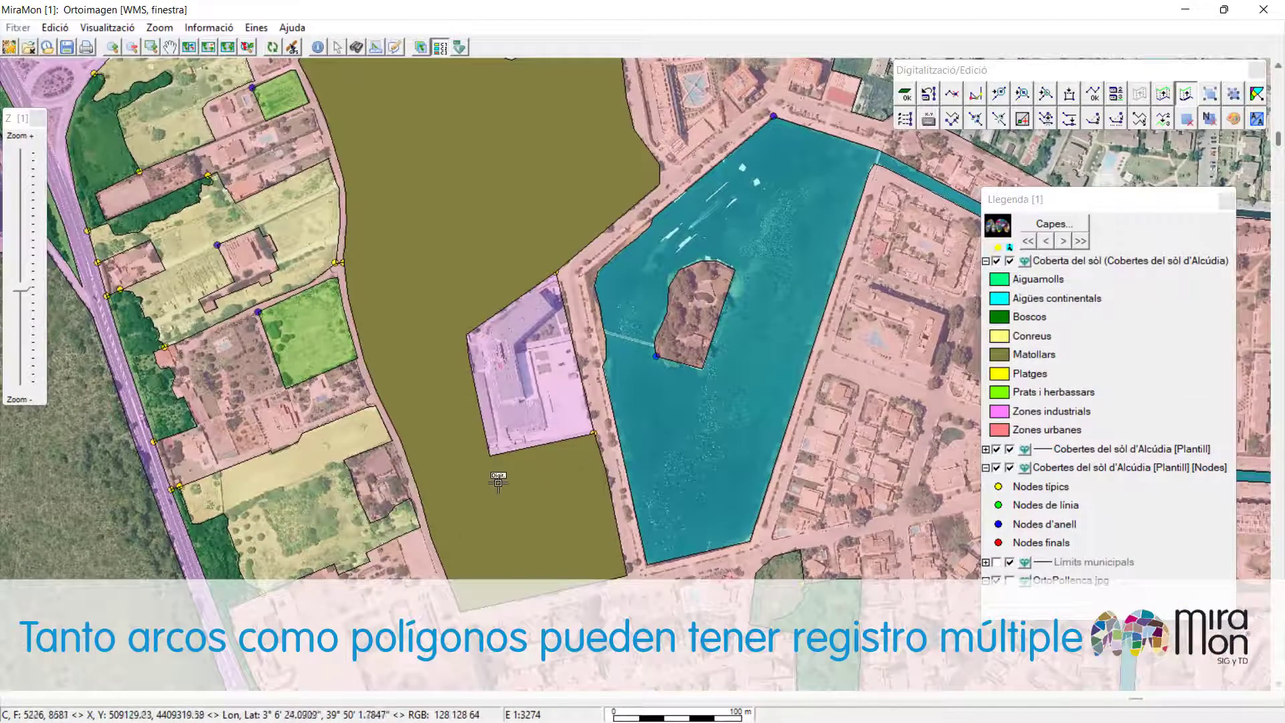
Join the large shrubland polygon with the adjacent grassland polygon, keeping all attributes as multiple records.
scroll(498, 492, down, 1)
drag(591, 622, 575, 321)
drag(628, 647, 606, 324)
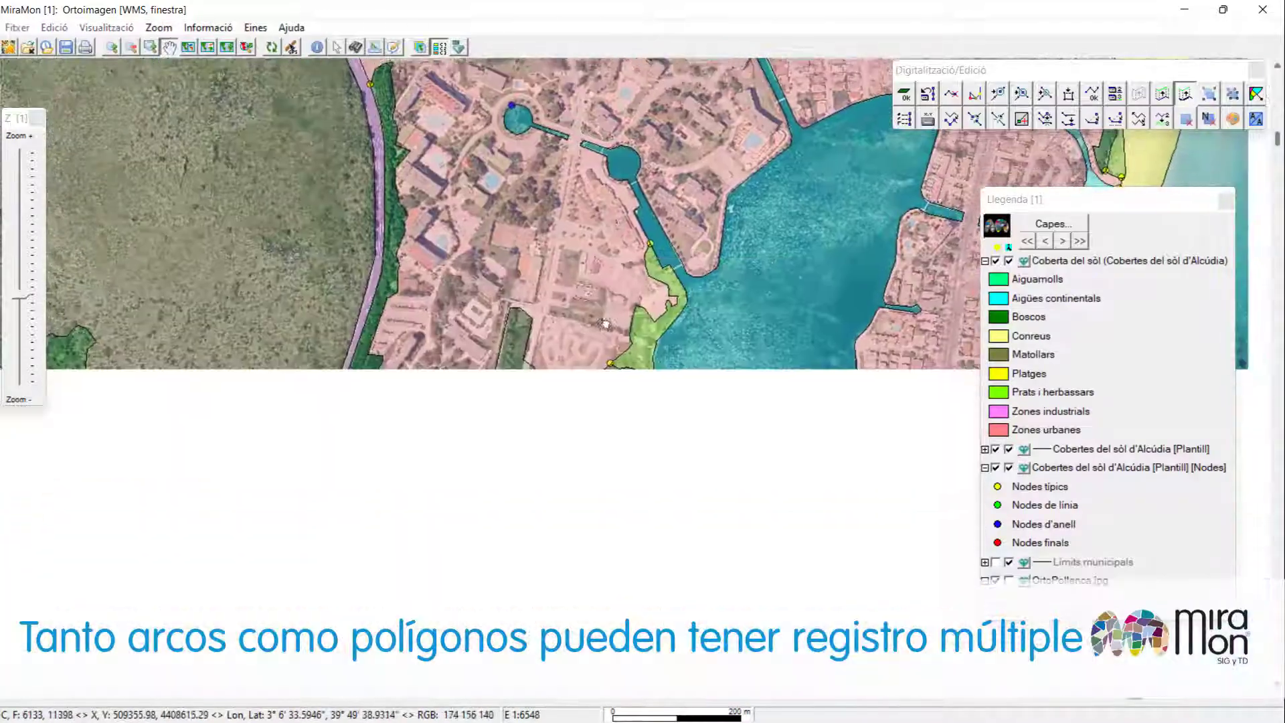
drag(595, 681, 581, 523)
scroll(578, 523, up, 1)
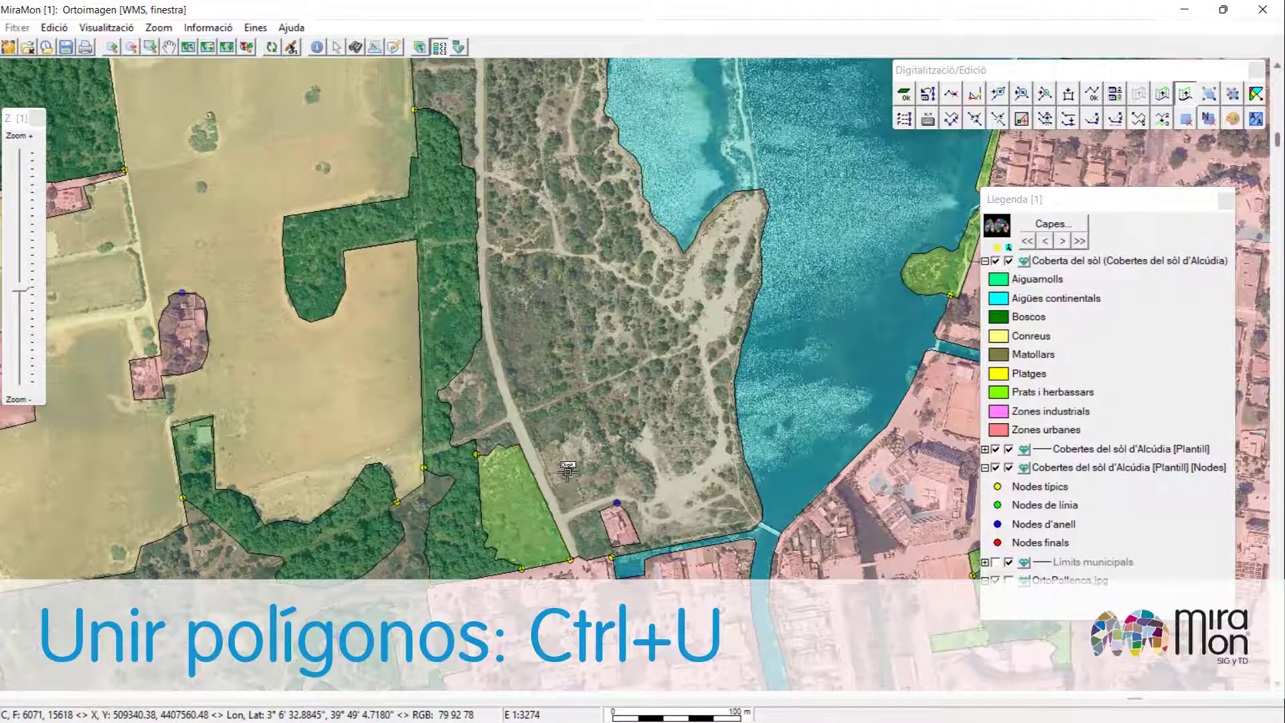
click(595, 394)
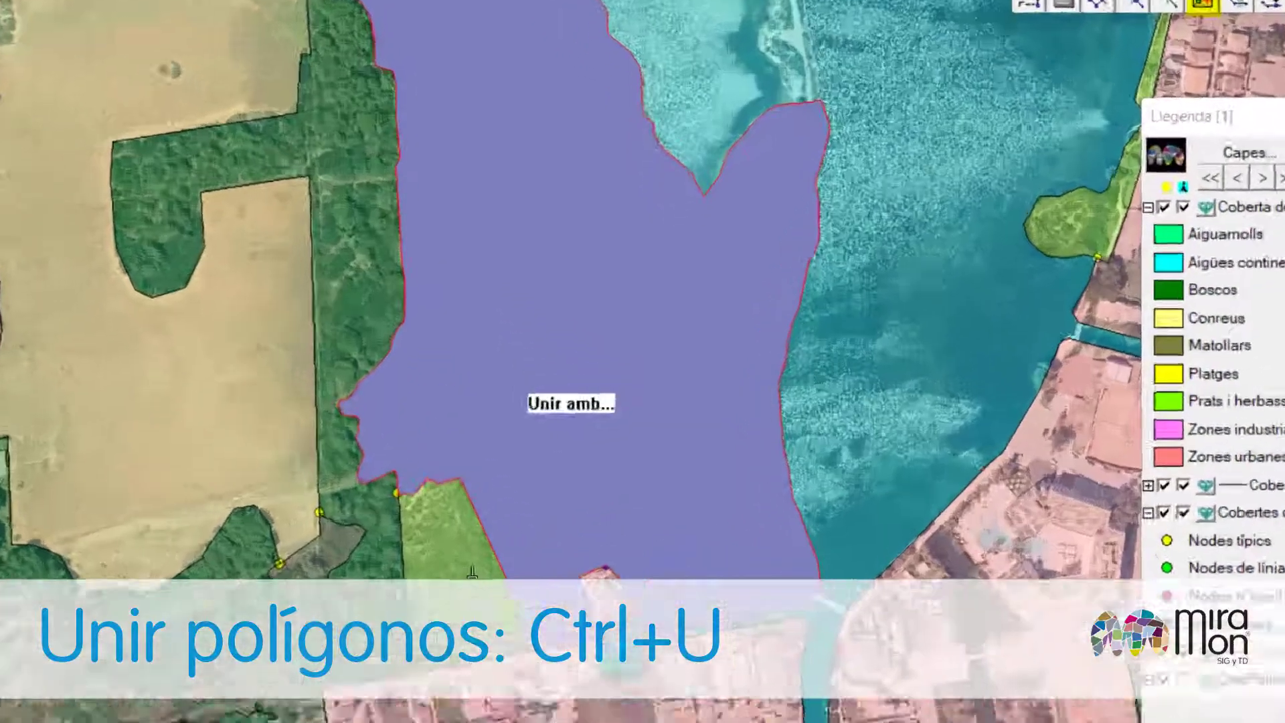
click(528, 513)
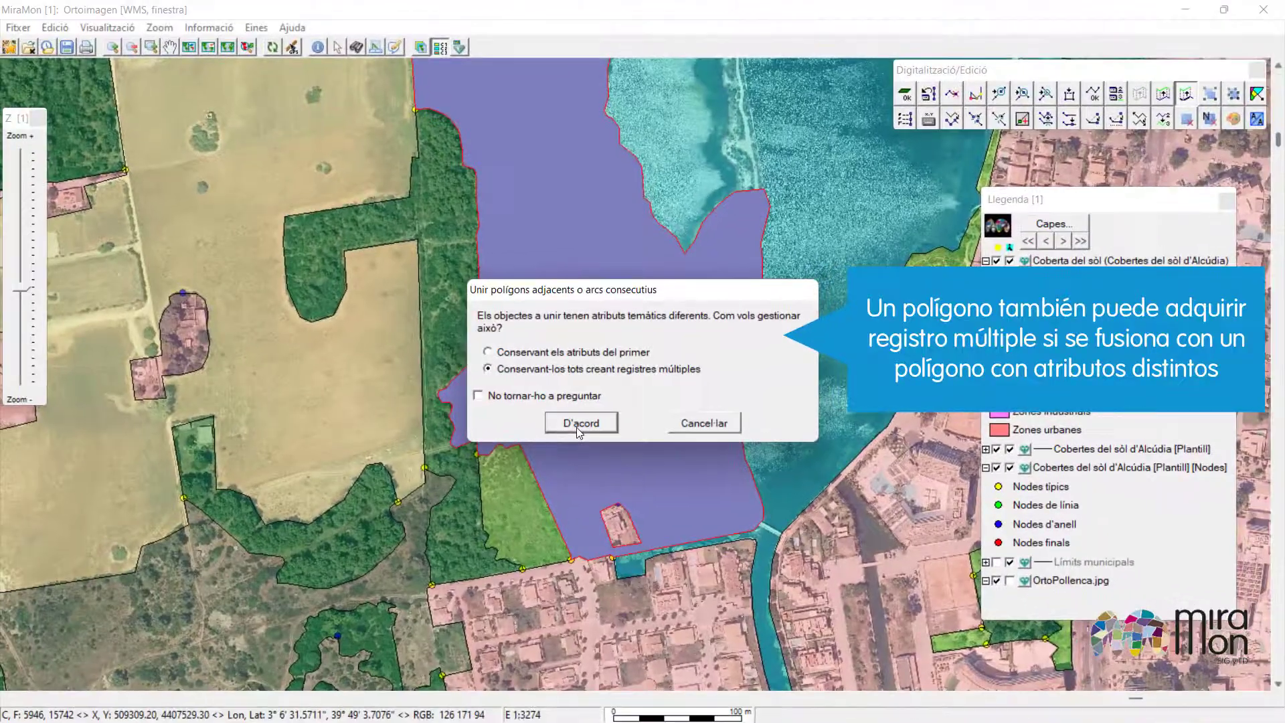
click(577, 426)
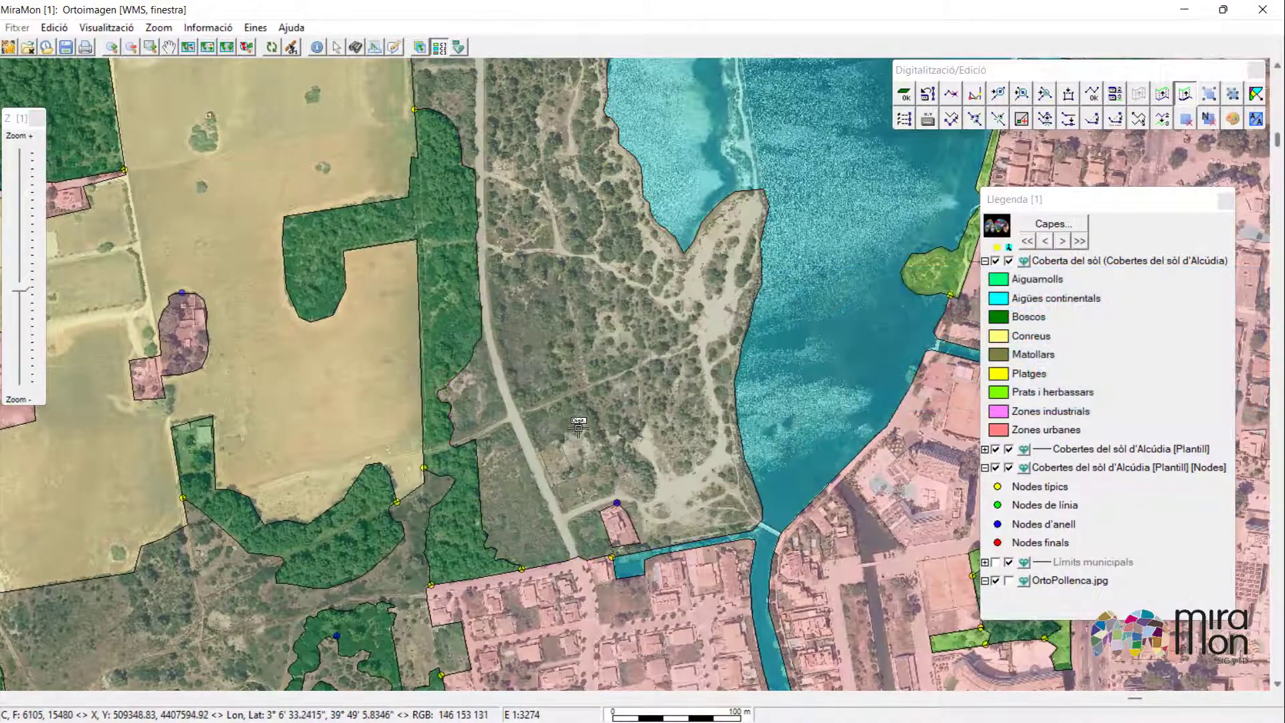
Inspect the attribute records of the merged polygon.
click(316, 46)
click(660, 395)
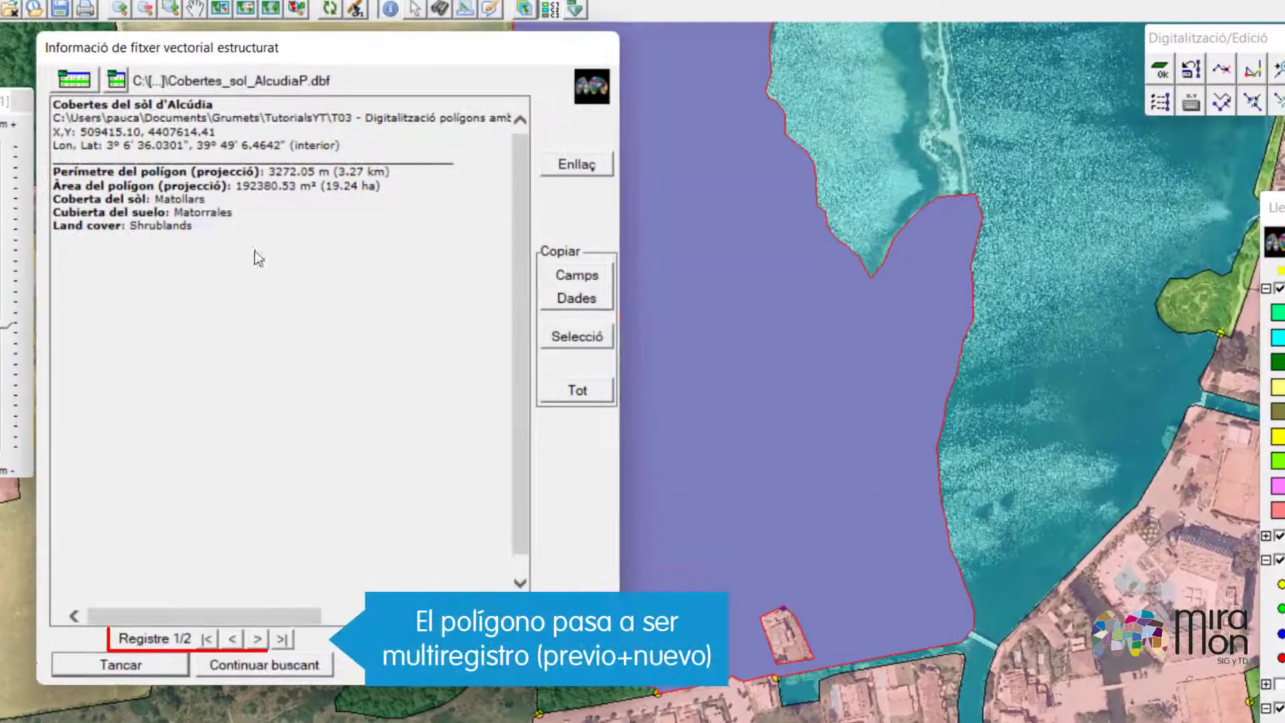
click(255, 640)
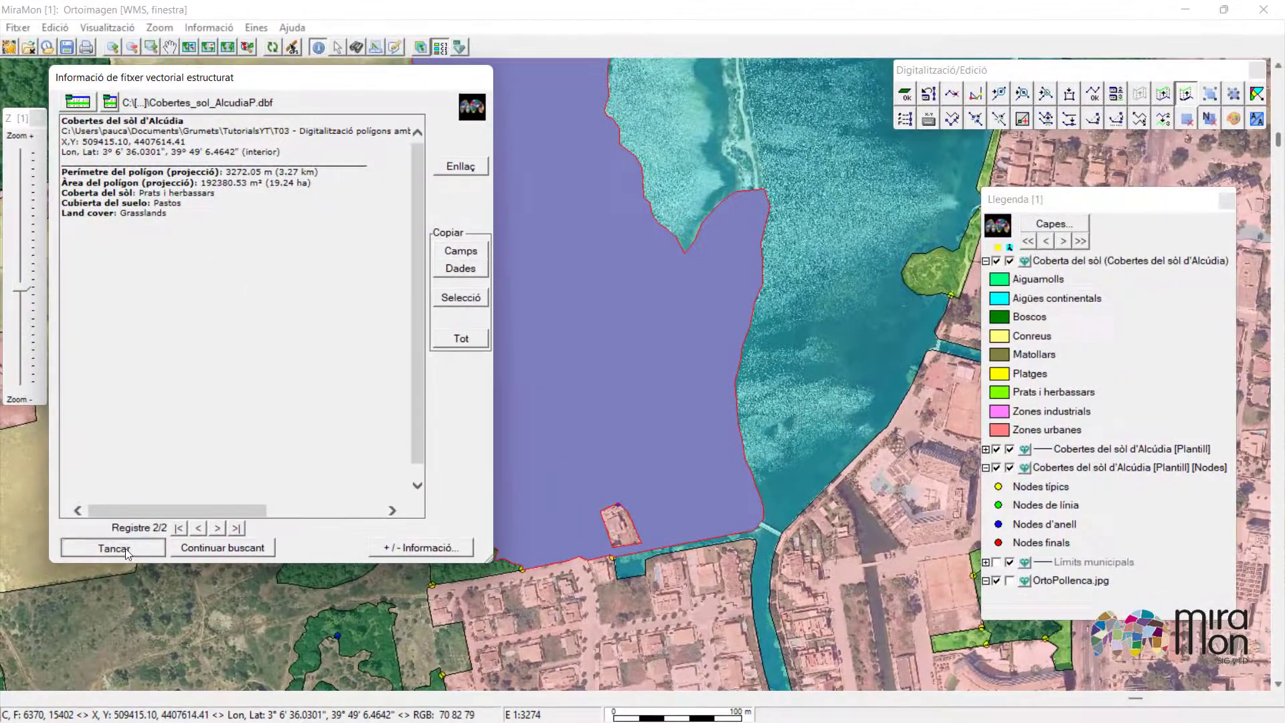
click(128, 552)
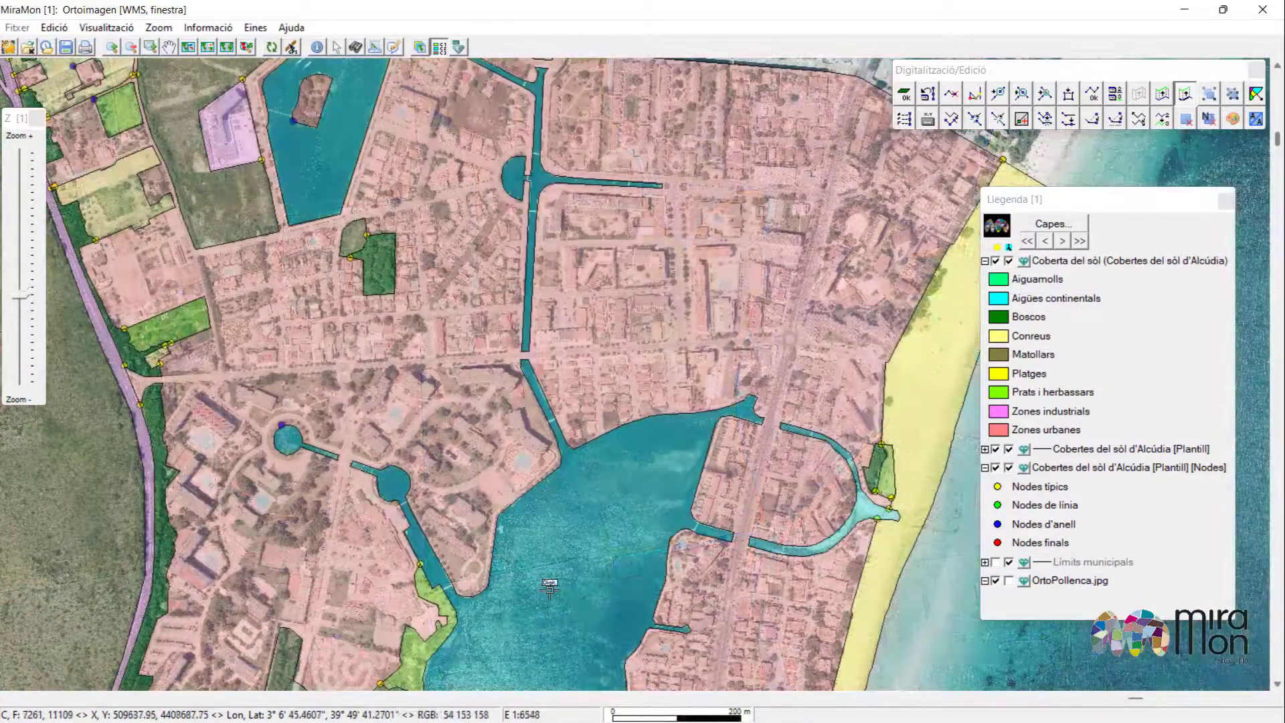
Group four separate continental-water polygons of the Cobertes del sòl d'Alcúdia layer into one polygon.
key(ctrl+g)
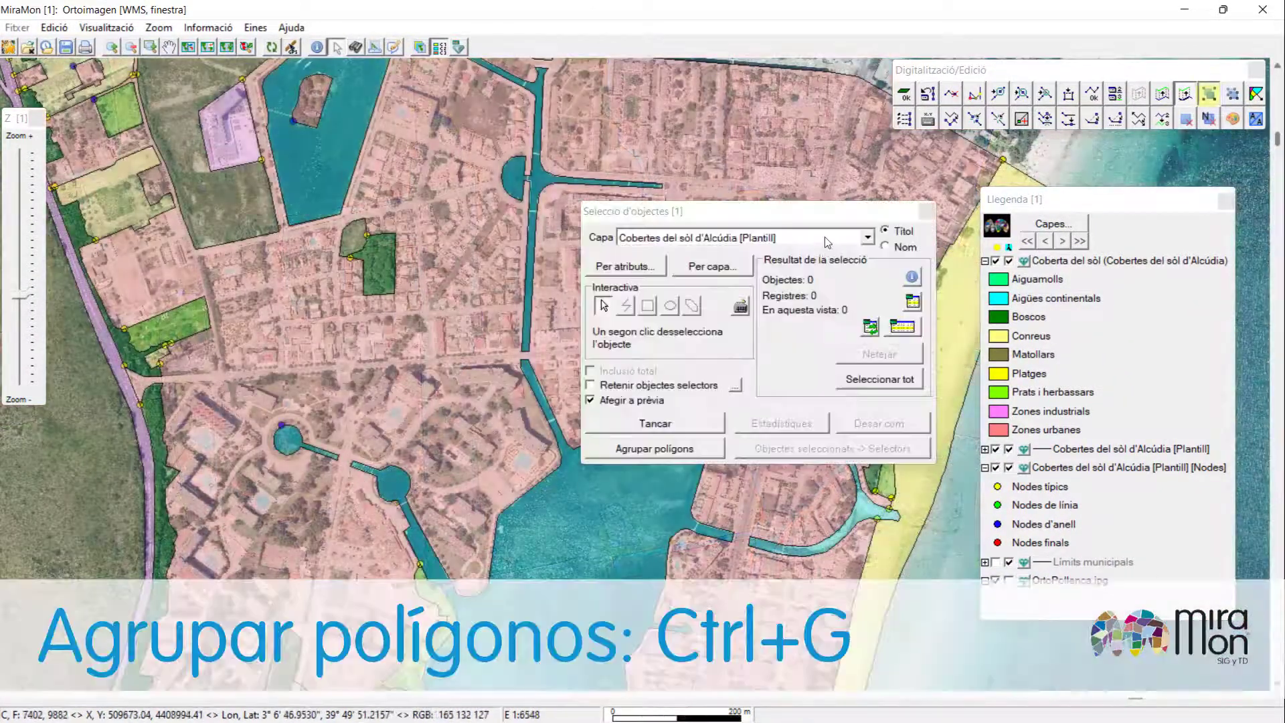
click(870, 237)
click(817, 250)
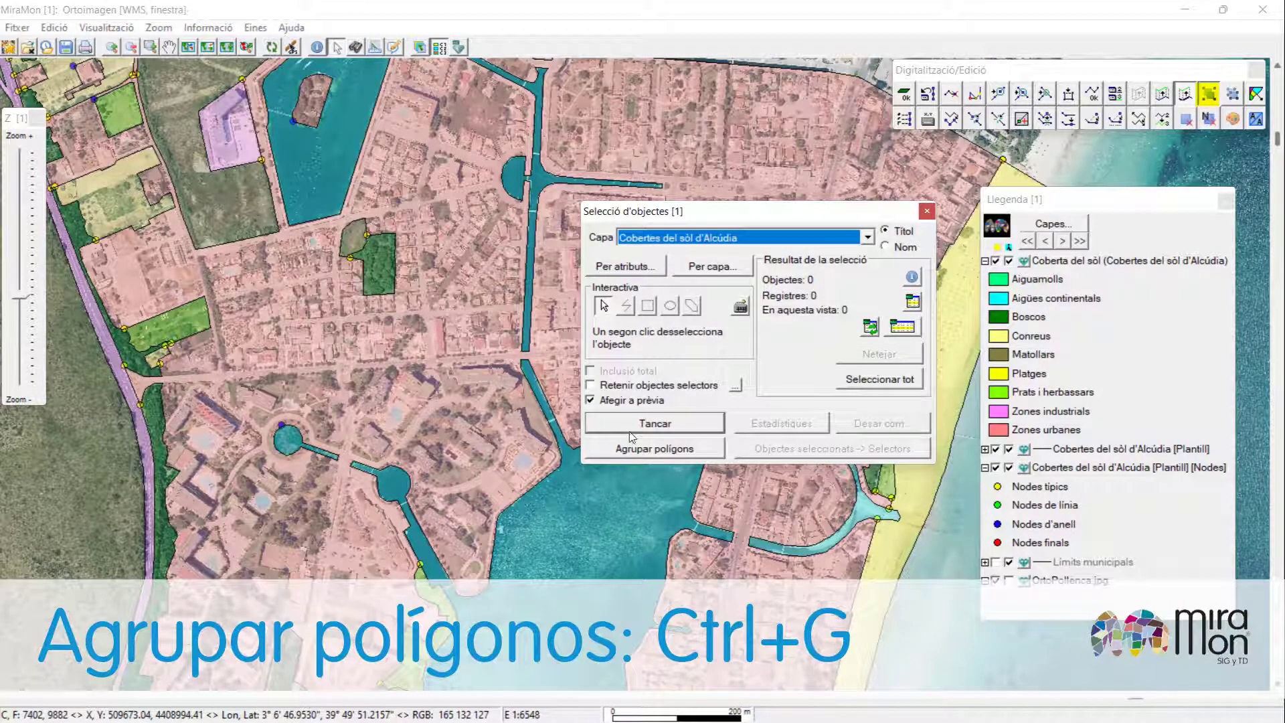
click(289, 450)
click(392, 483)
click(544, 213)
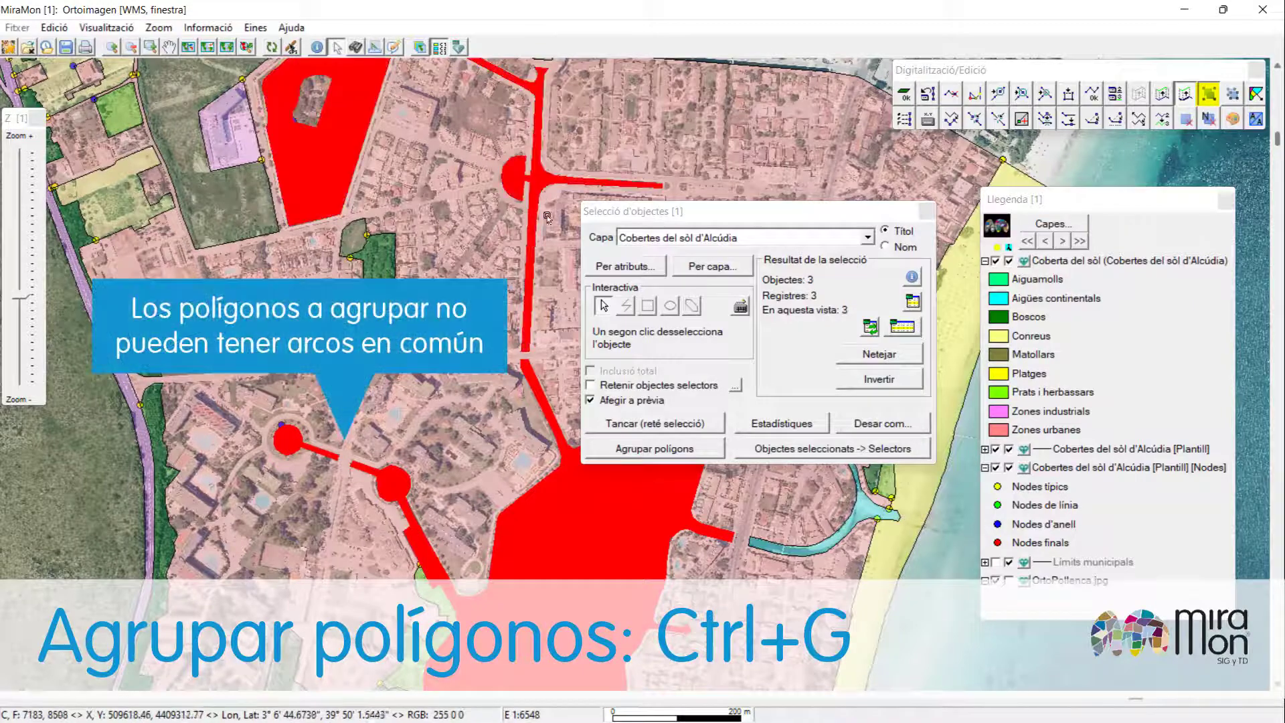
click(813, 550)
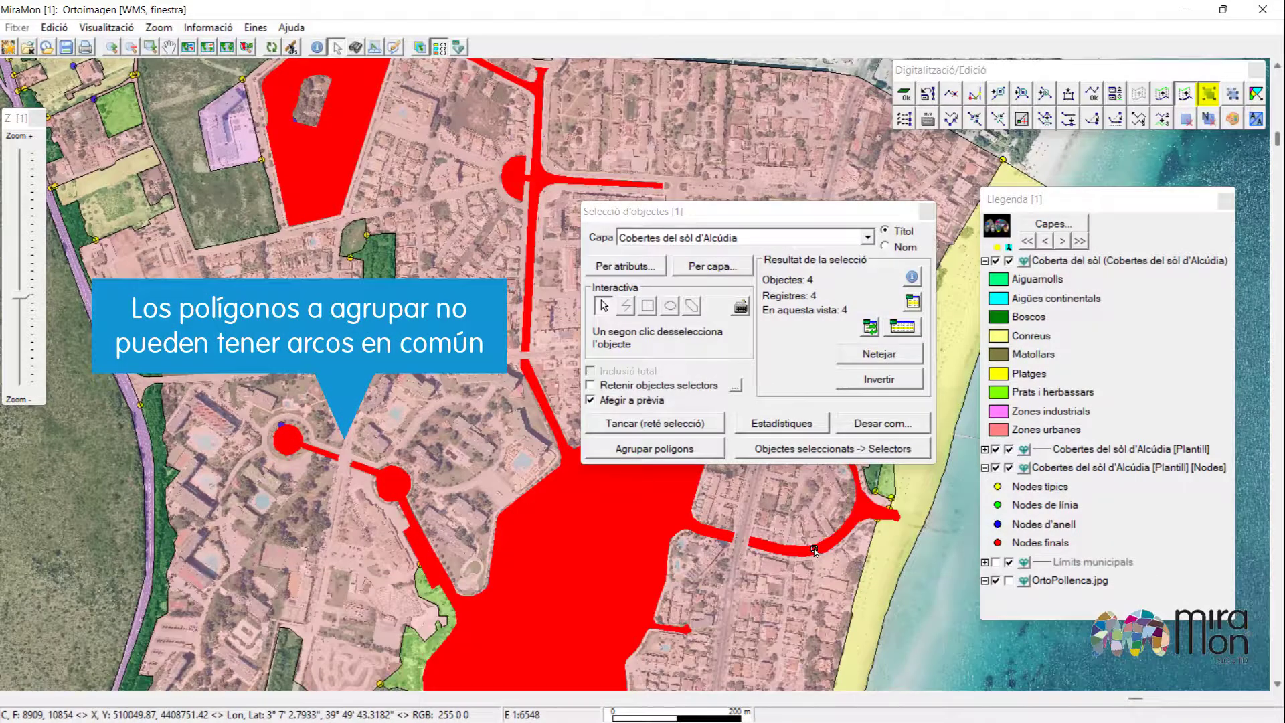
click(690, 455)
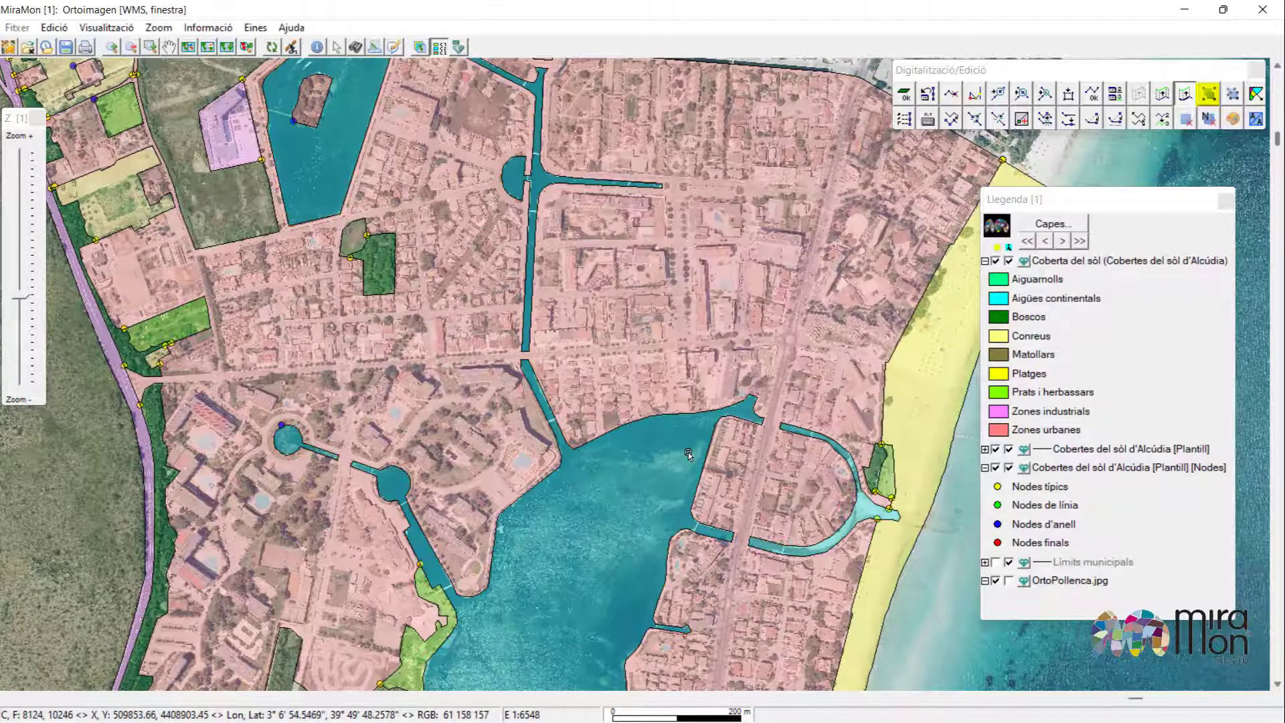
Inspect the information of the grouped water polygon.
click(319, 49)
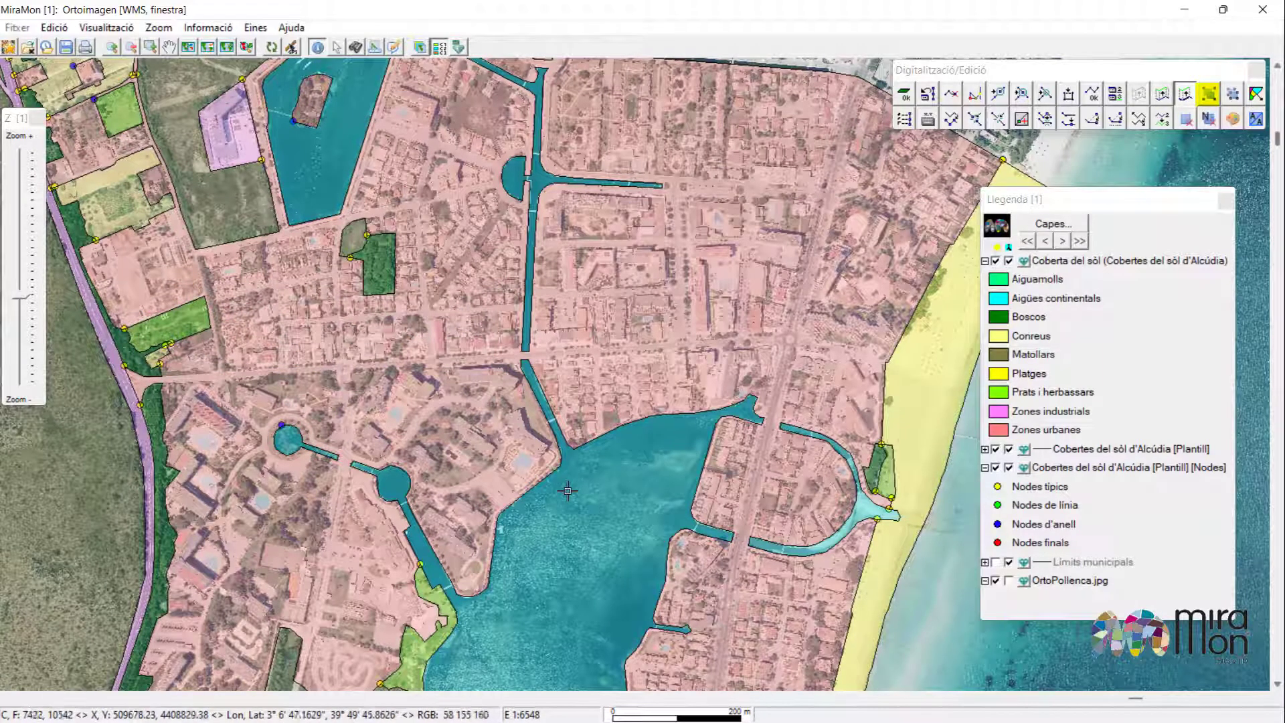
click(545, 488)
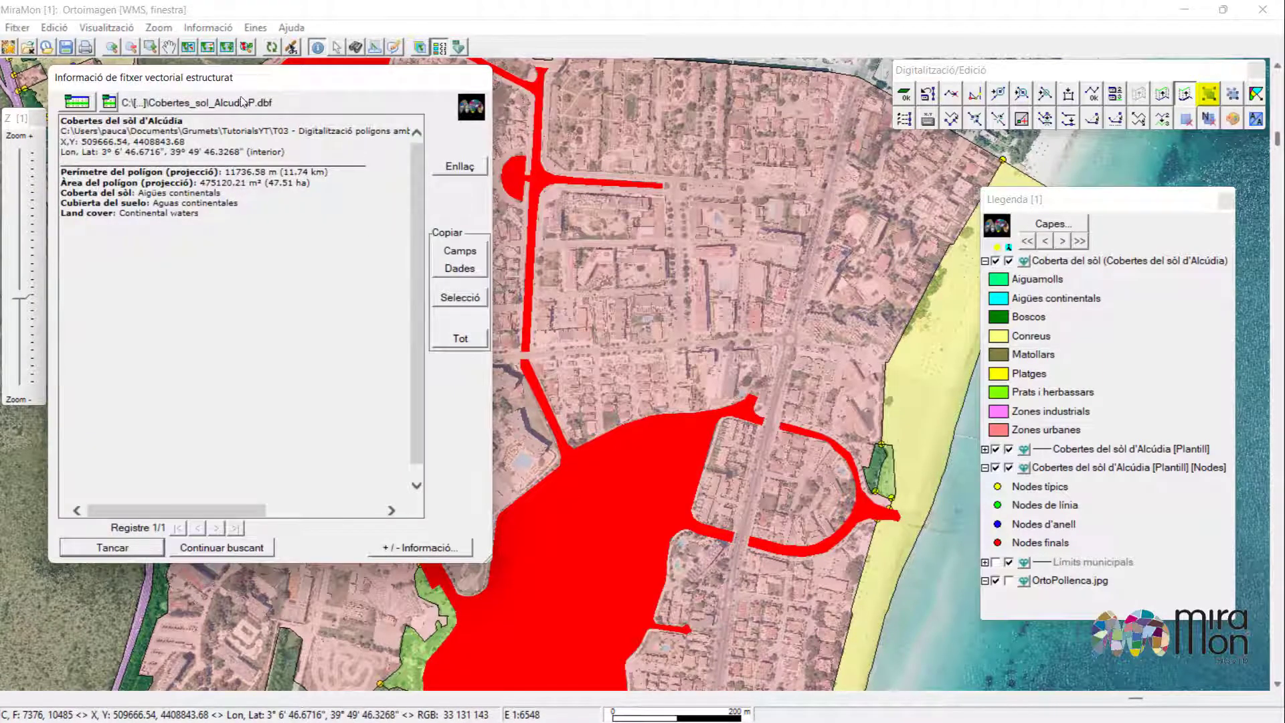
drag(279, 81, 620, 99)
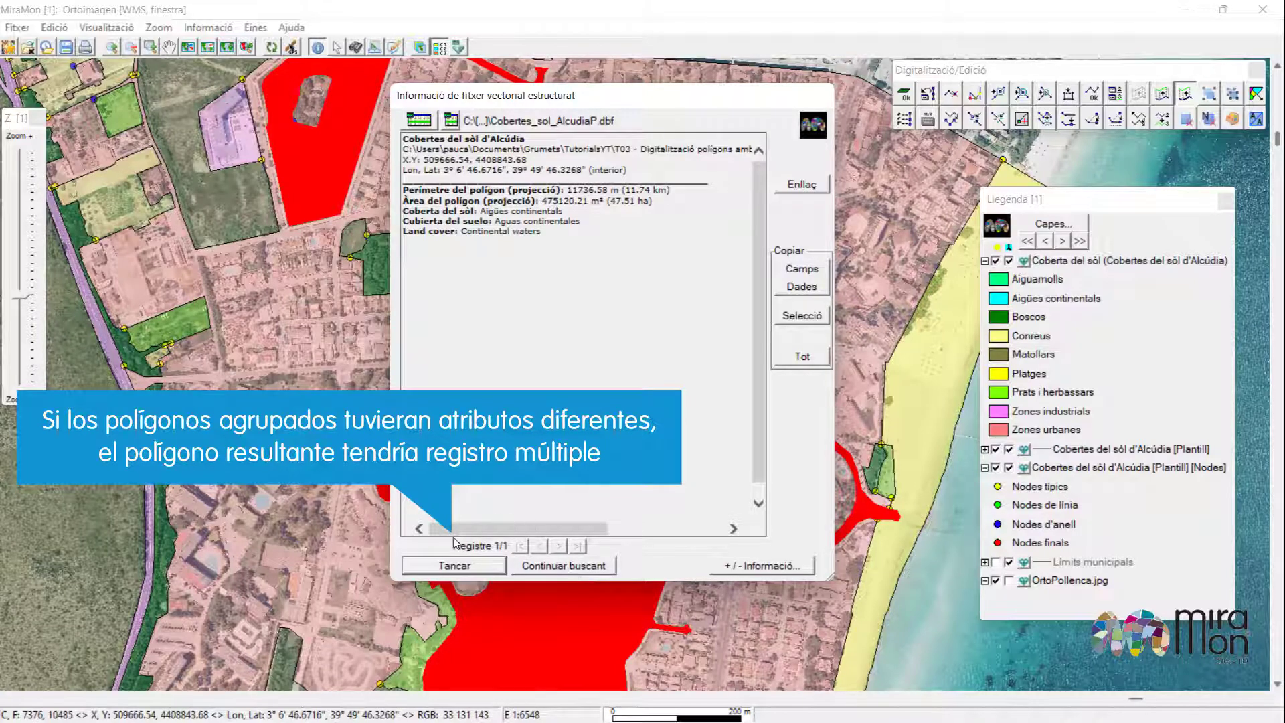
click(467, 570)
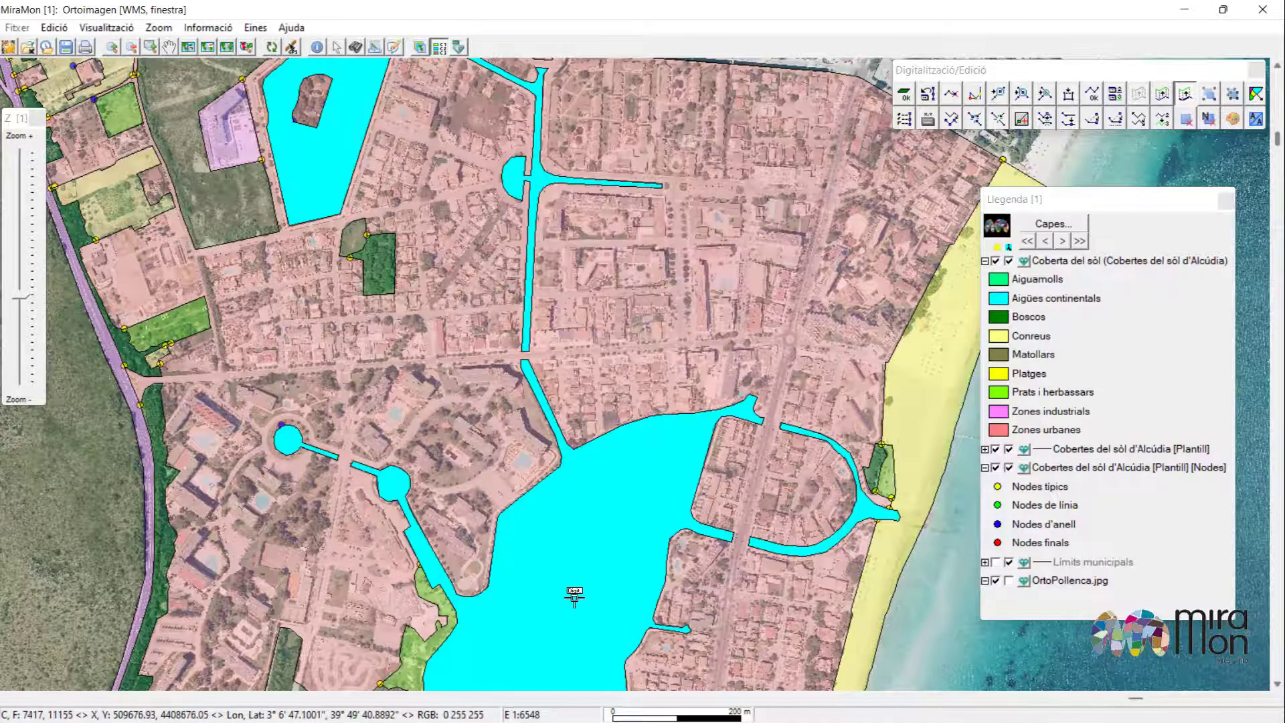
Move the canal-mouth node out onto the coastline so the water polygon is pinched.
drag(829, 568, 560, 535)
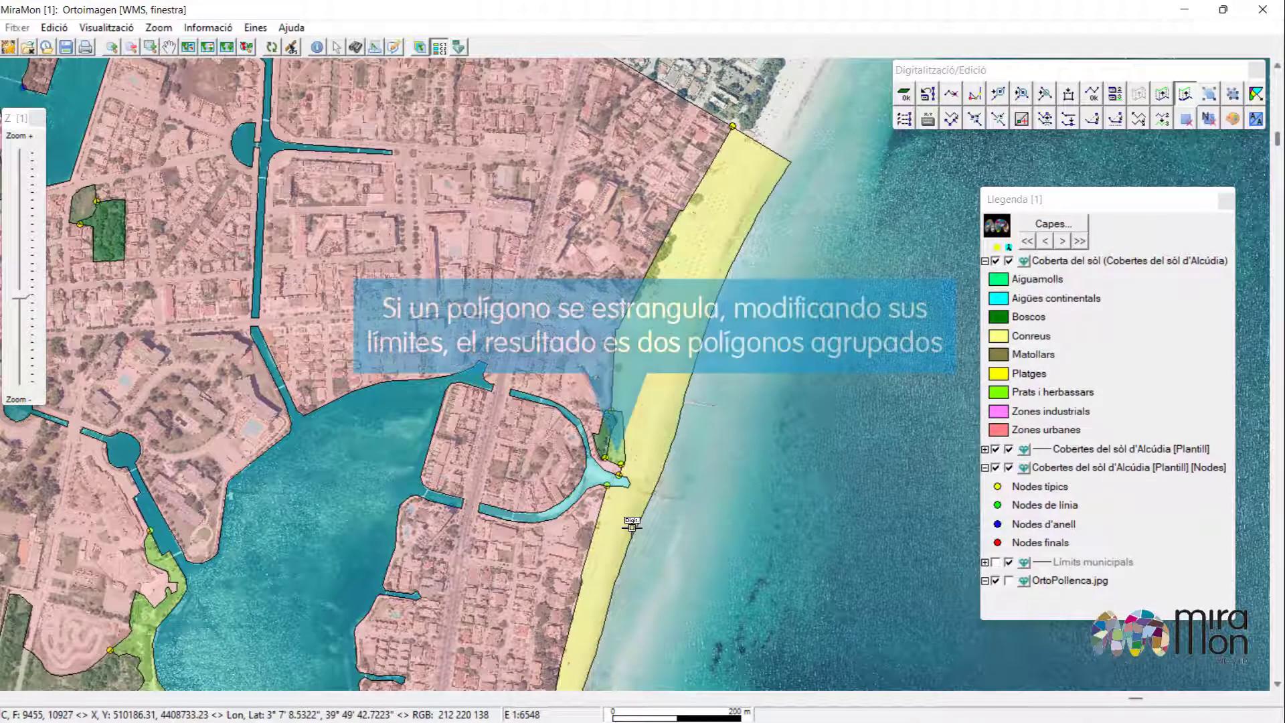
click(652, 487)
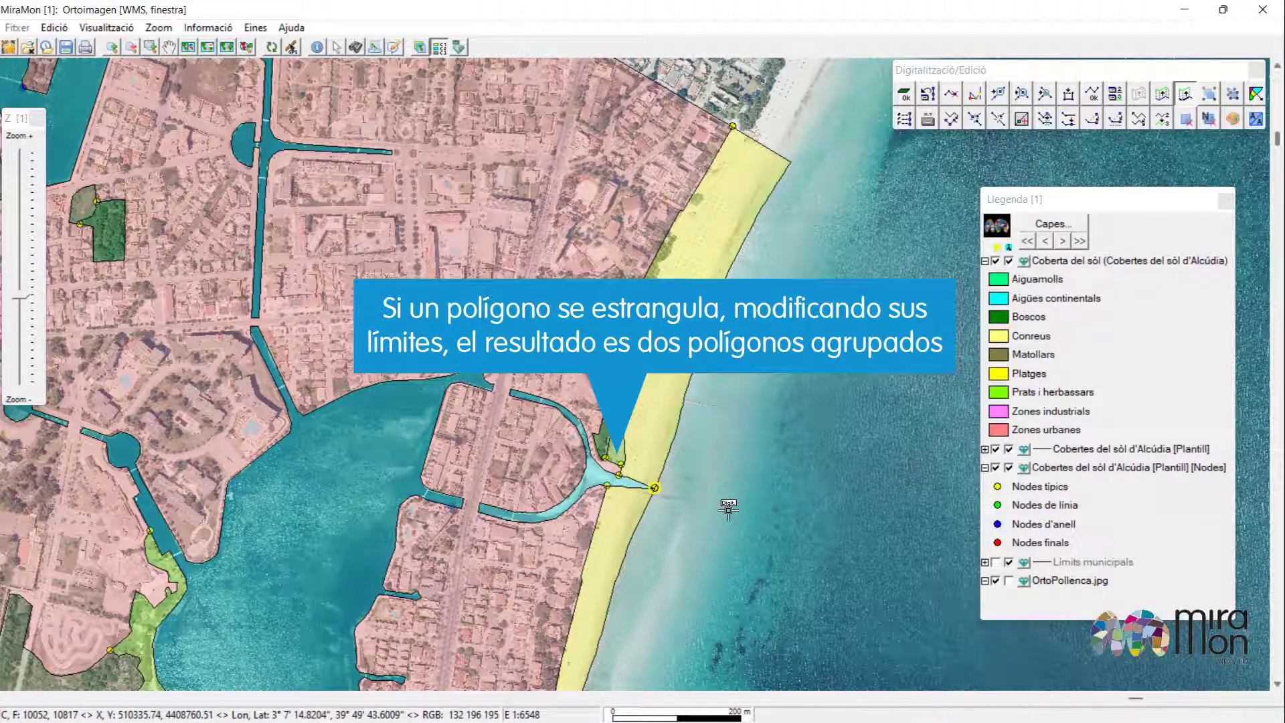
Inspect the information of the beach polygon next to the pinched canal.
scroll(677, 494, up, 1)
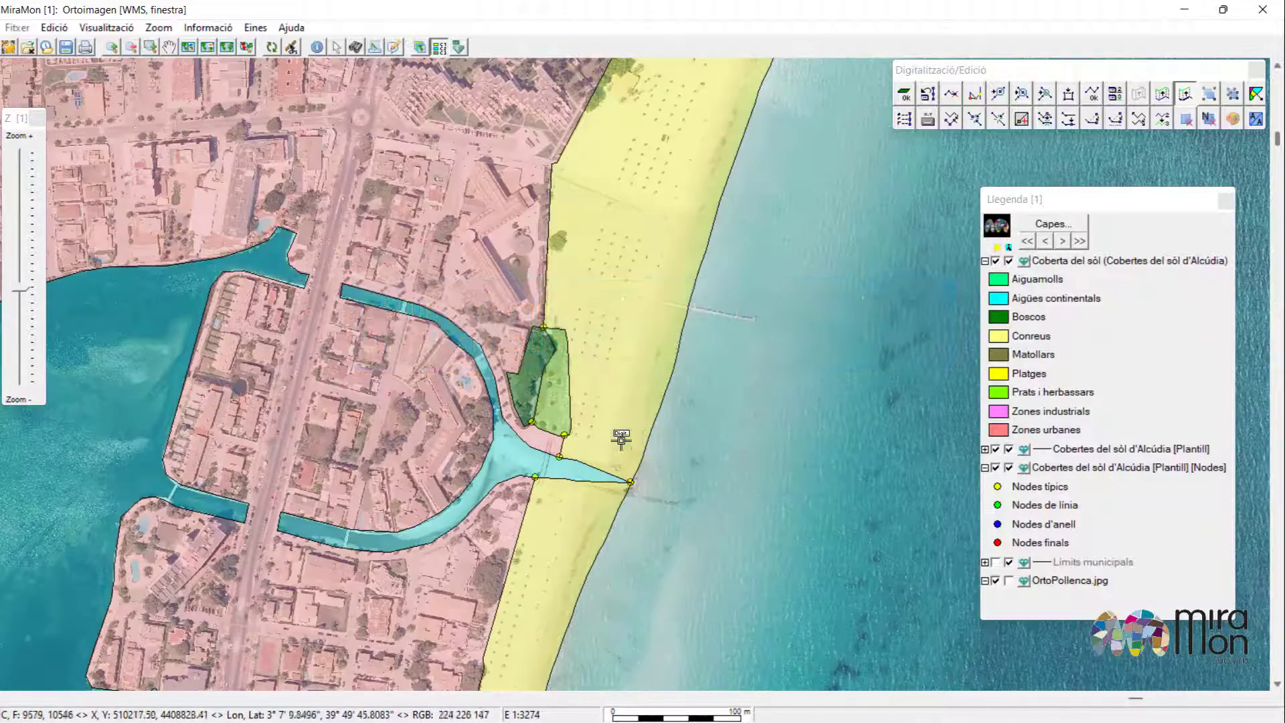
click(607, 336)
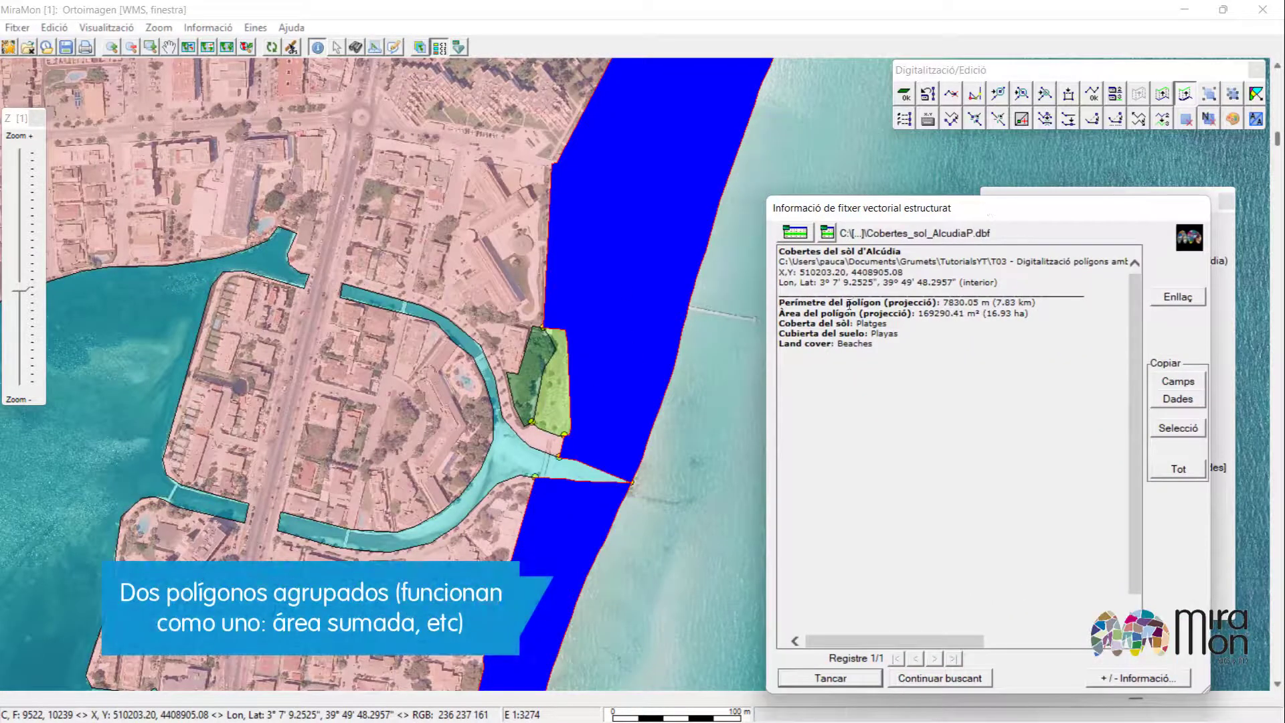
Ungroup the beach polygon of the Cobertes del sòl d'Alcúdia layer into its separate islands.
drag(878, 199, 348, 51)
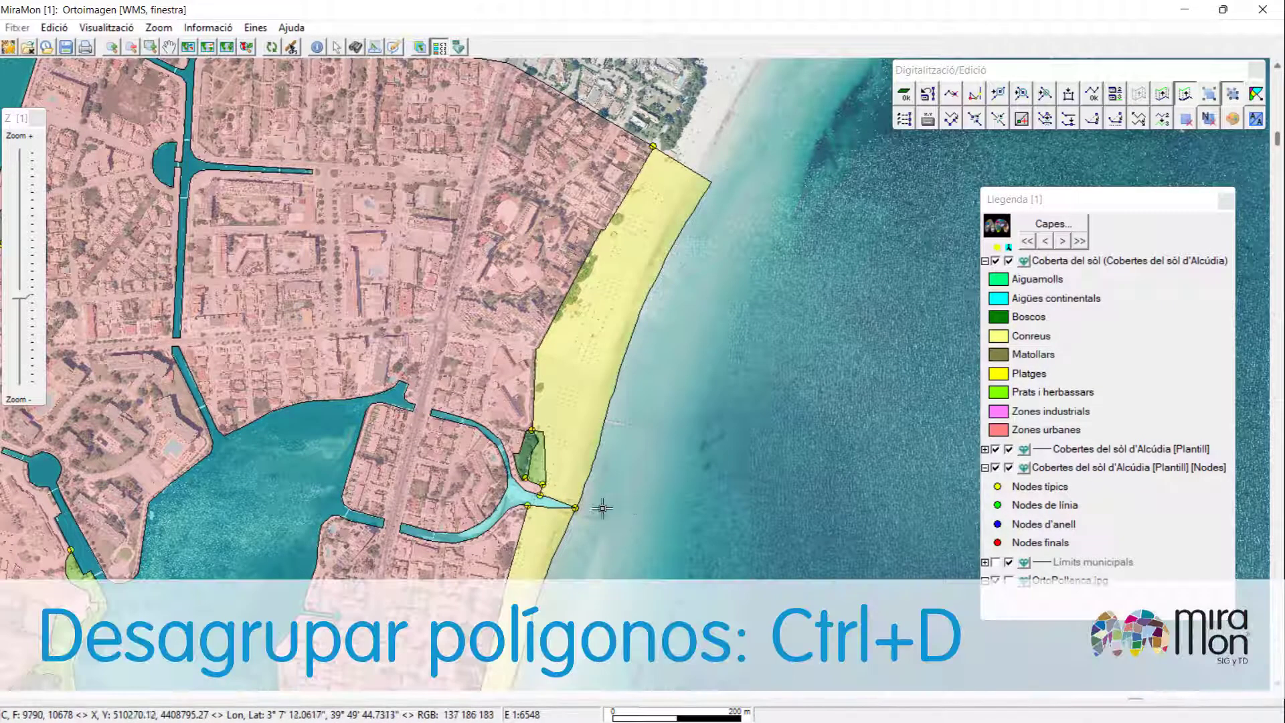
click(587, 438)
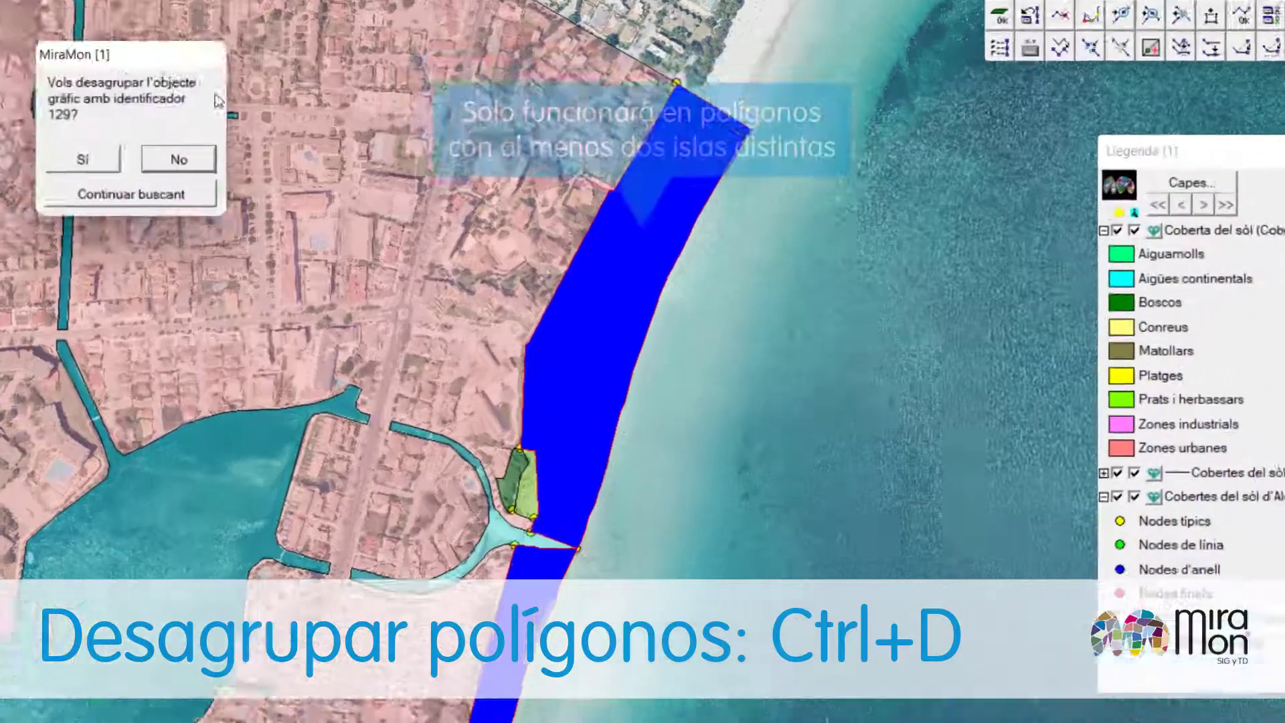
drag(78, 51, 588, 309)
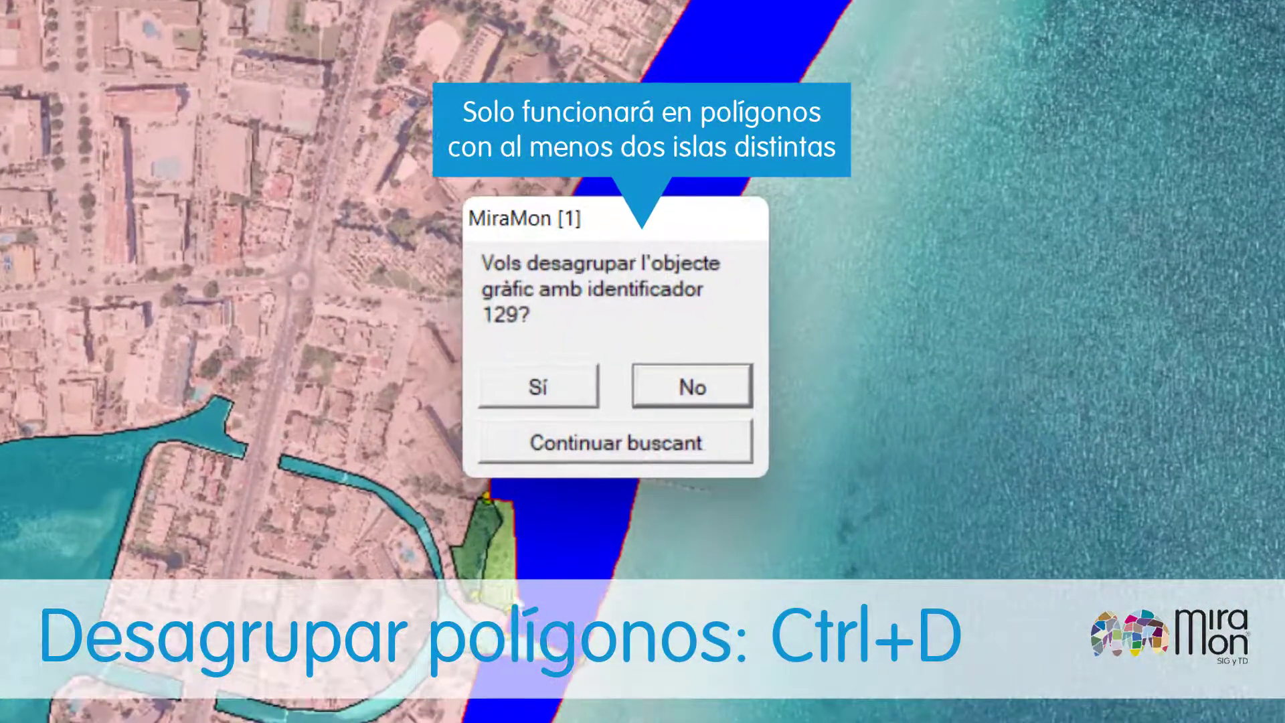
click(533, 385)
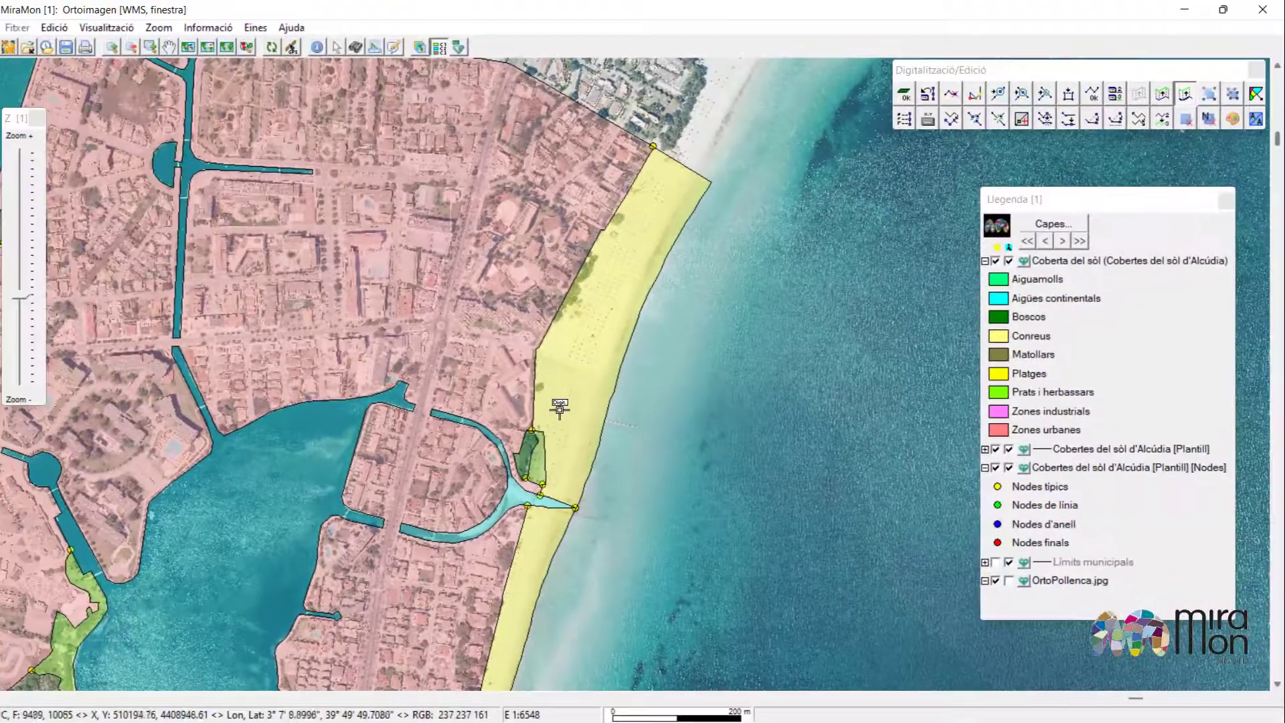
Inspect the information of the ungrouped beach polygon.
click(315, 49)
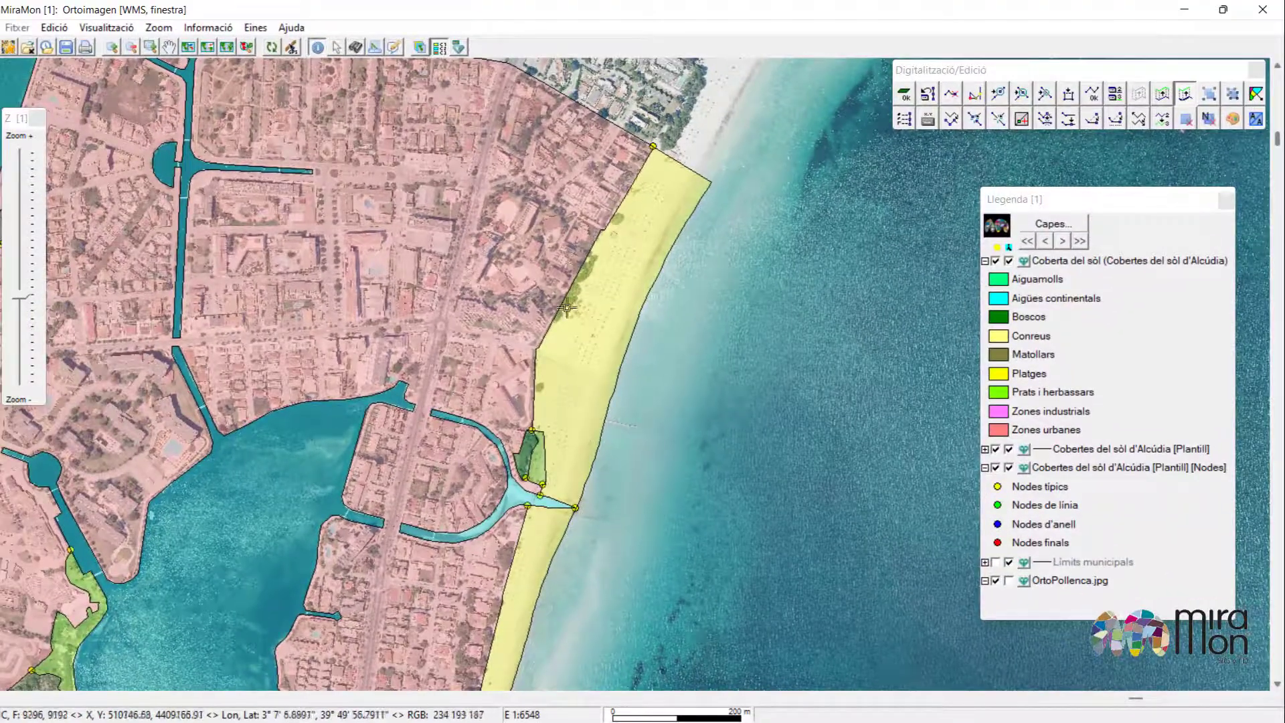
click(587, 344)
drag(441, 76, 263, 95)
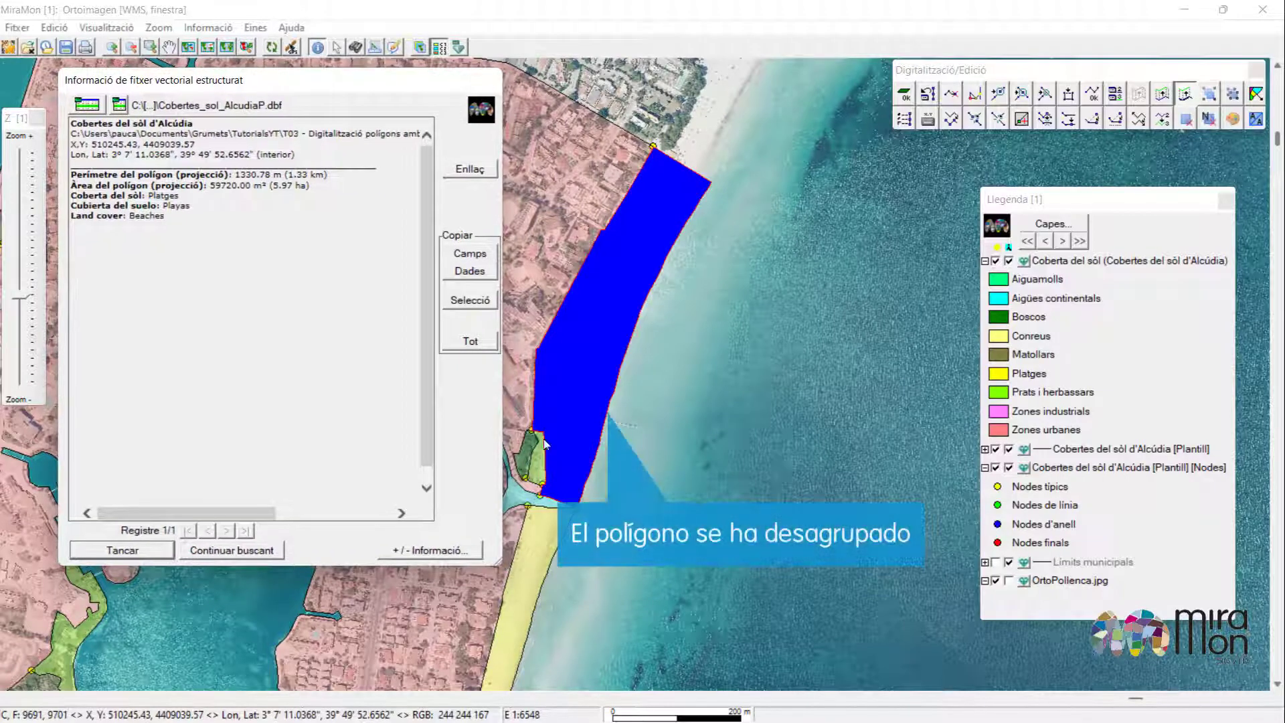
click(112, 550)
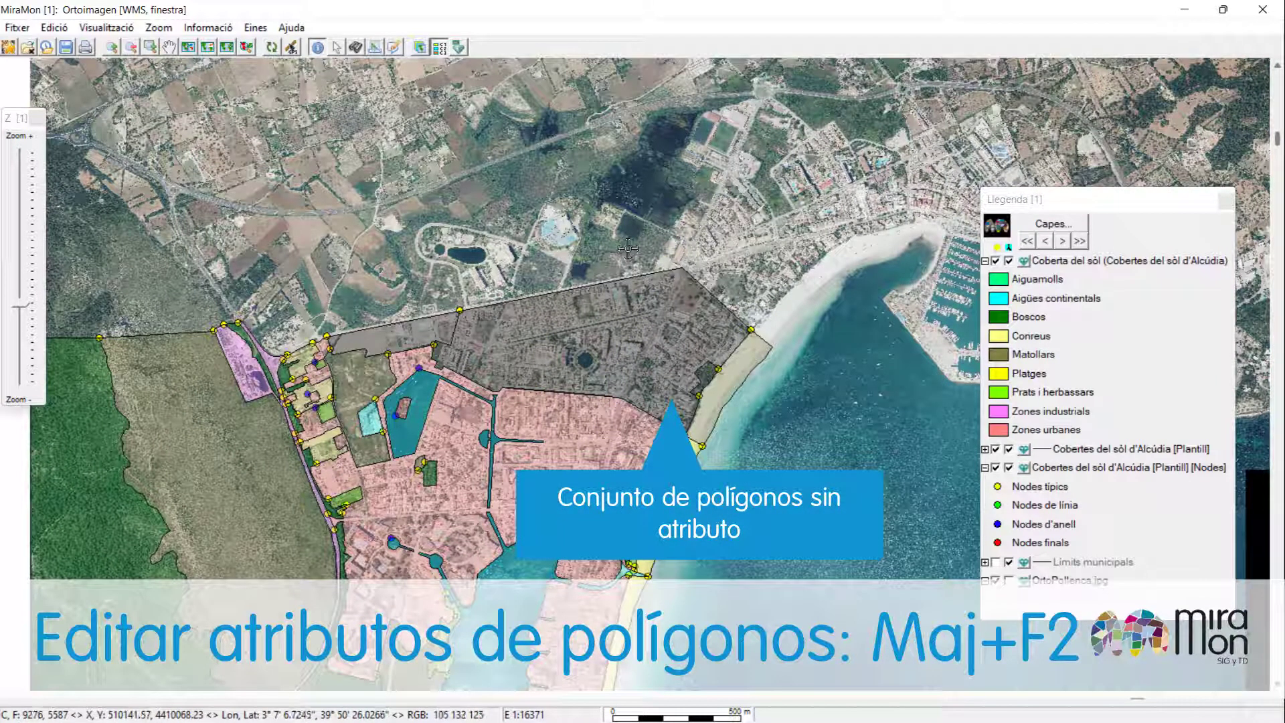
Start attribute editing on Cobertes_sol_Alcudia.pol and assign Zones urbanes to the large unattributed polygon north of the town.
key(shift+F2)
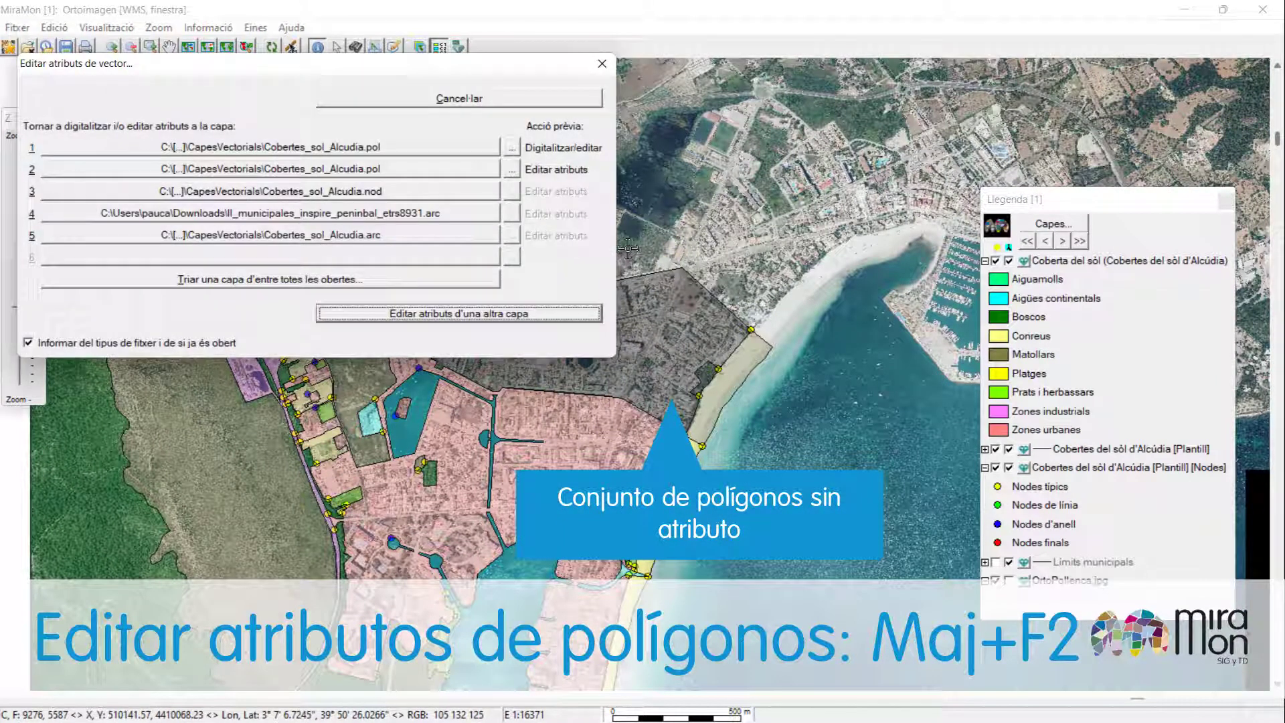
click(392, 148)
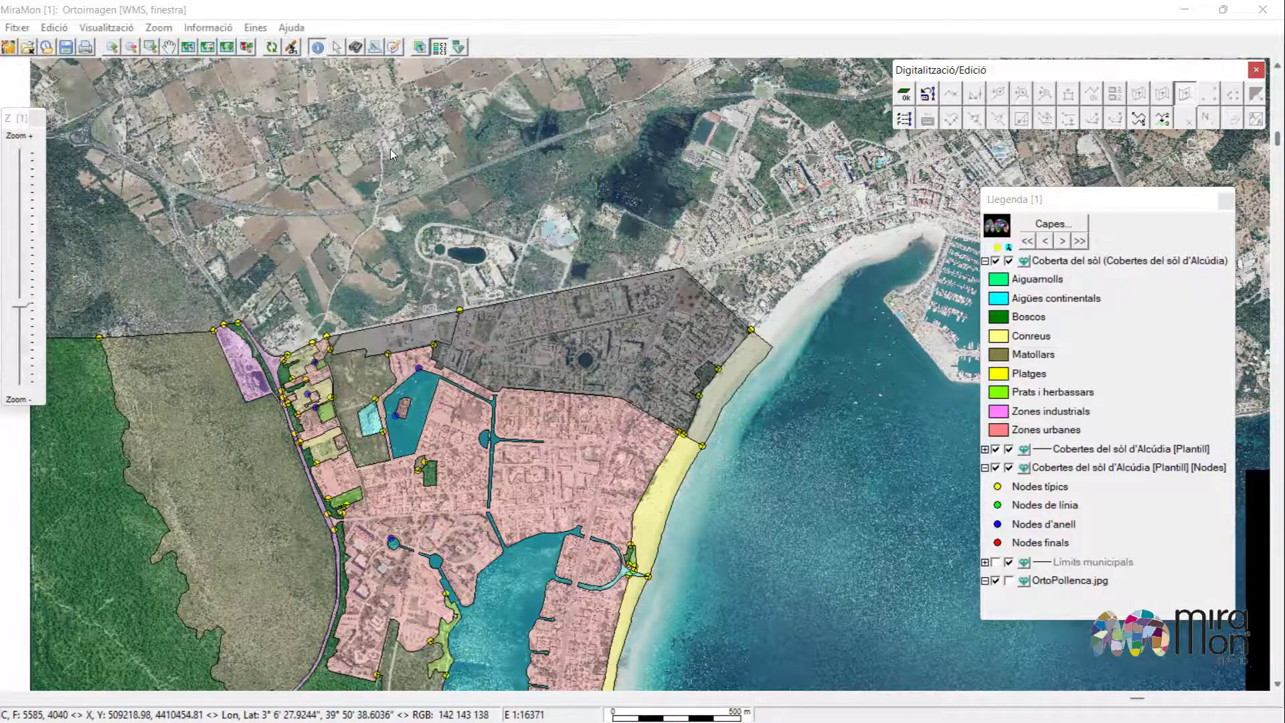
right_click(1003, 435)
click(1043, 446)
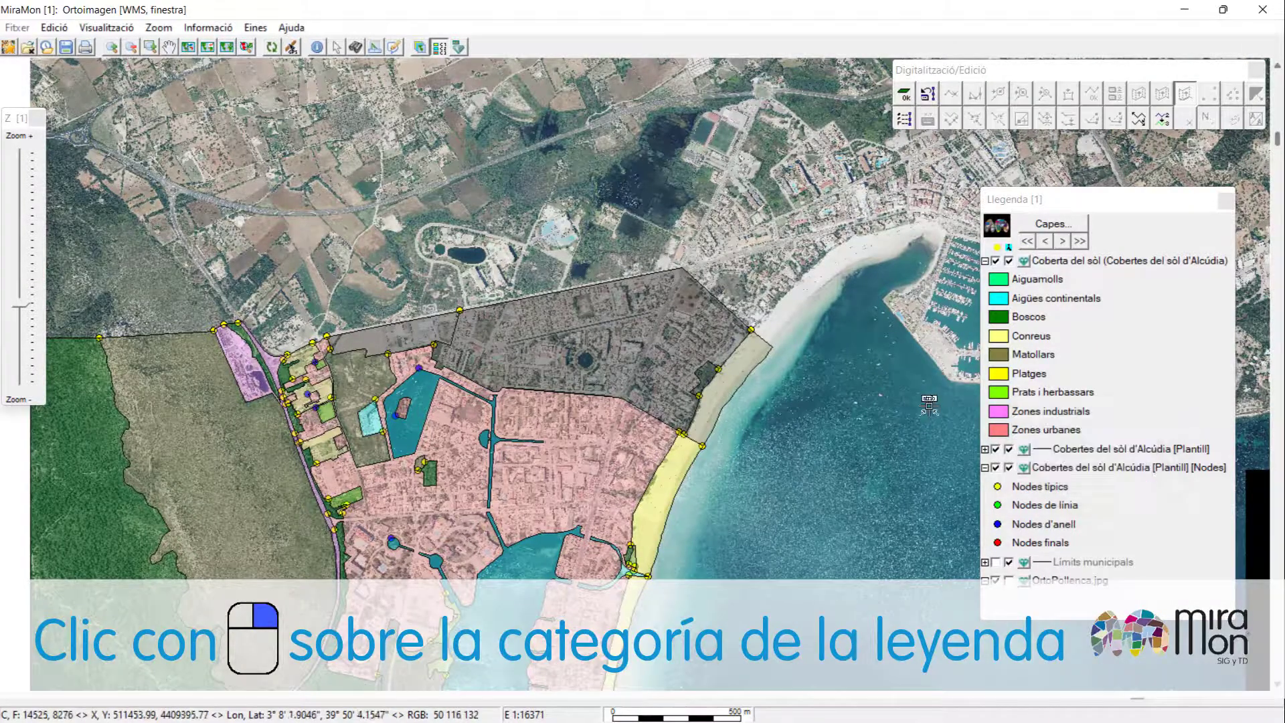
click(622, 340)
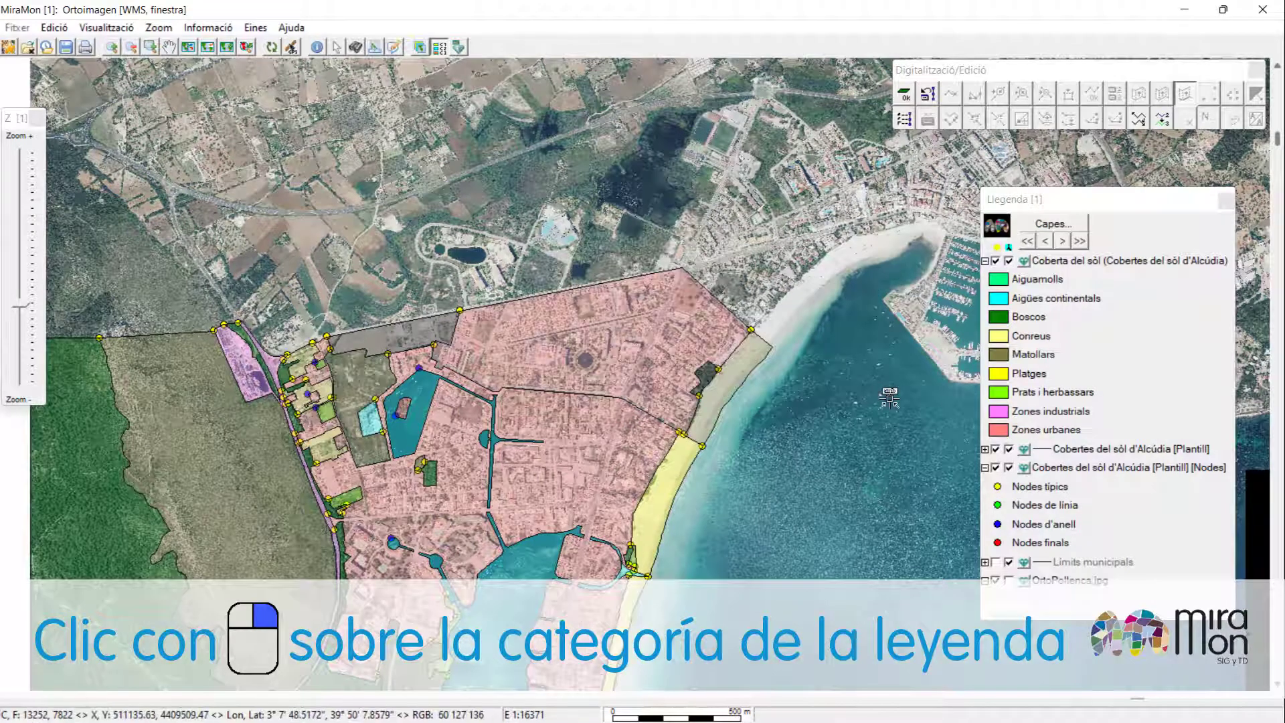
Assign Zones industrials to the narrow northern strip polygon and Platges to the northern beach strip polygon.
right_click(994, 412)
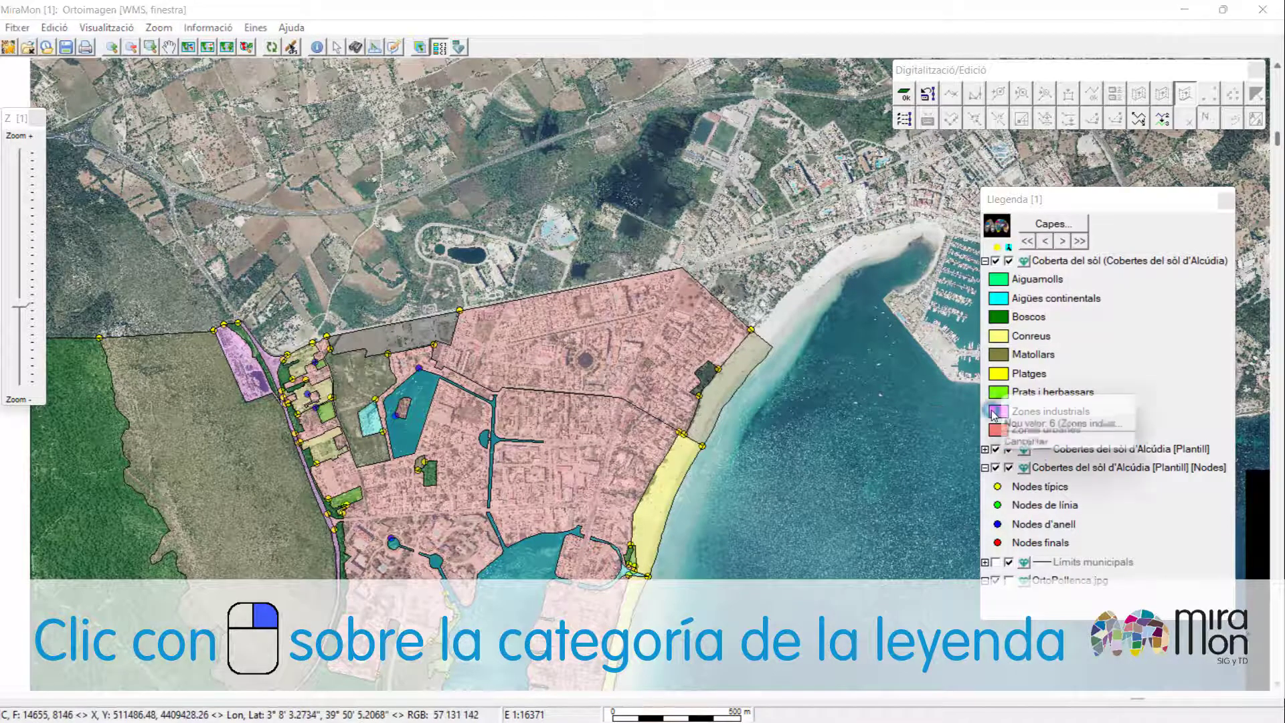
click(1044, 425)
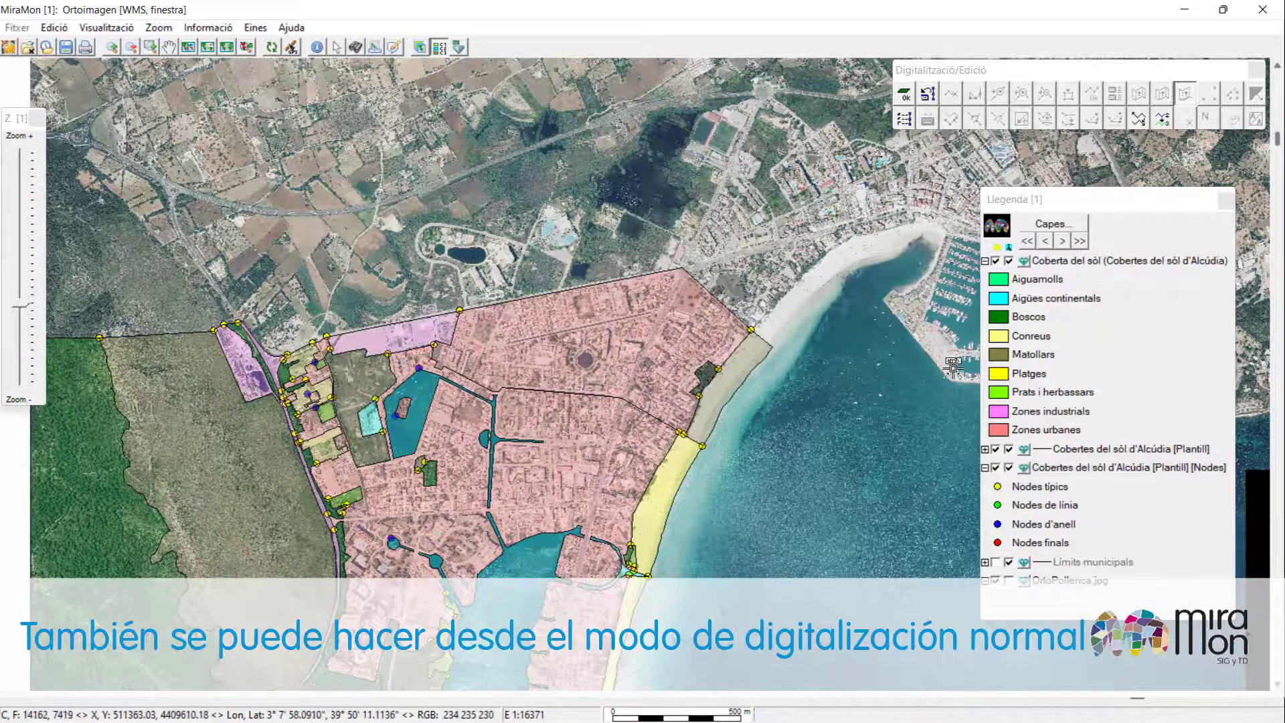
right_click(1003, 380)
click(1044, 376)
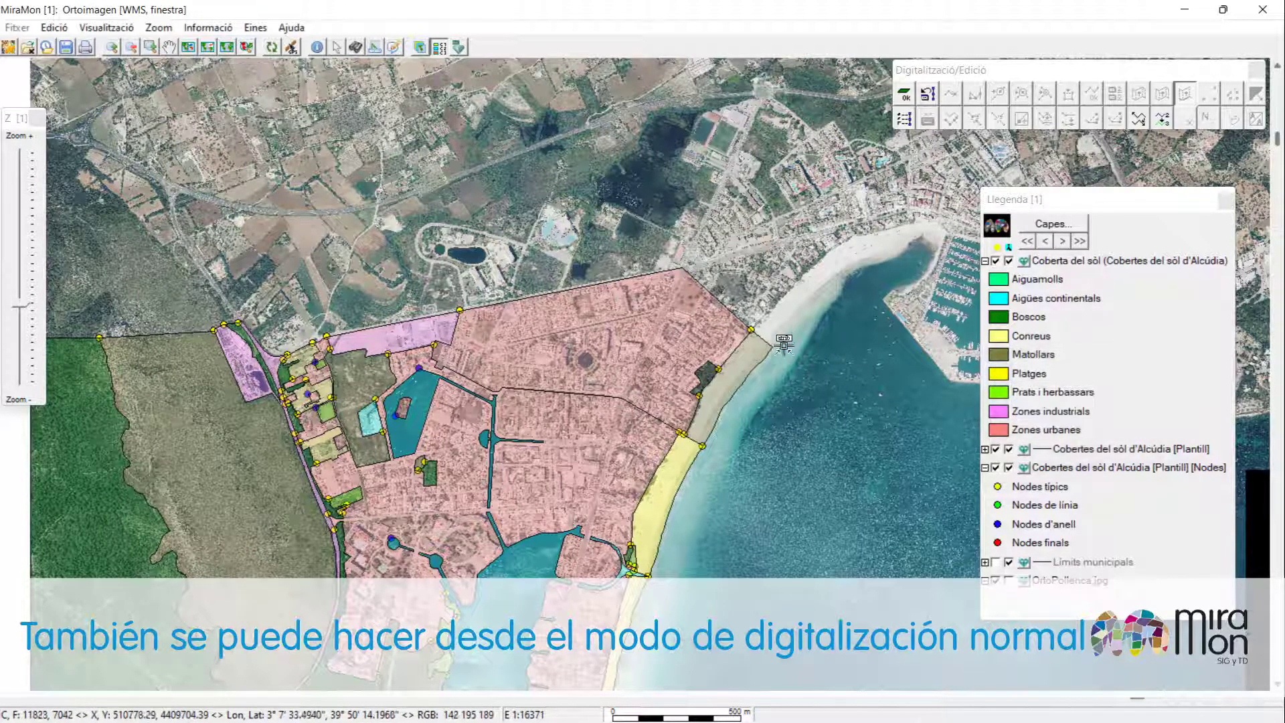
click(761, 355)
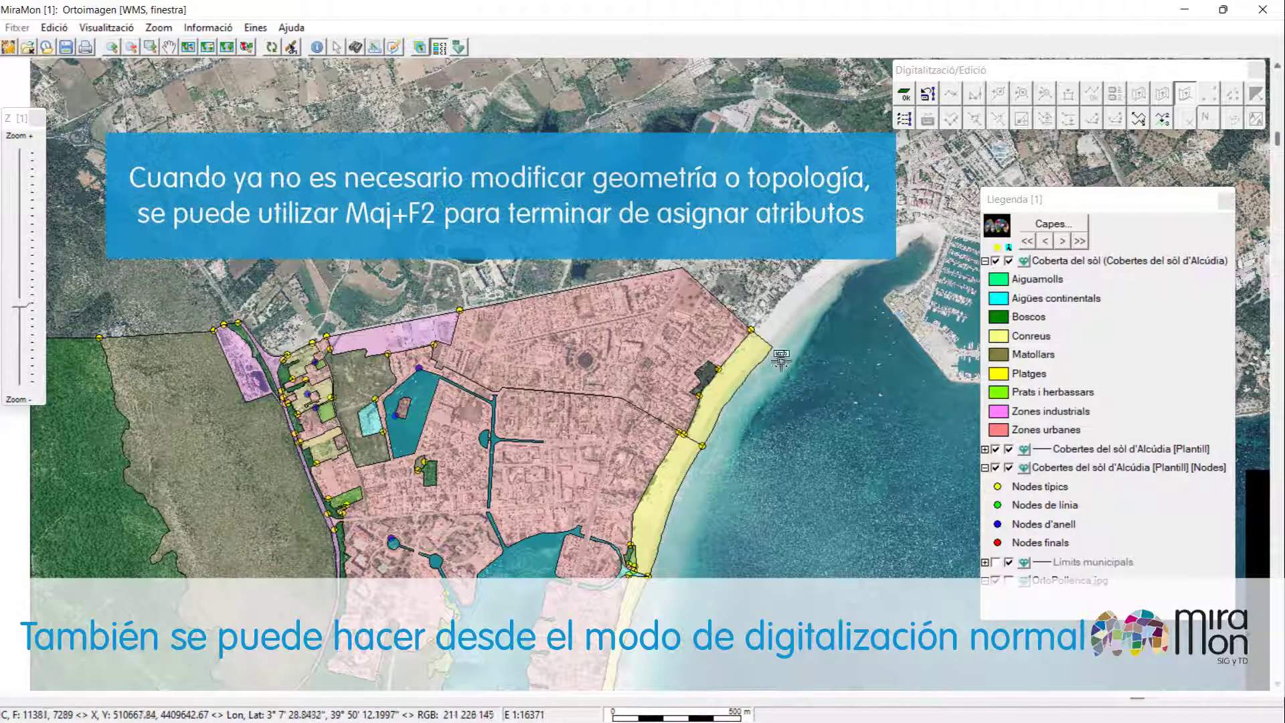
Change the small polygon behind the northern beach to the Boscos cover type.
right_click(1004, 341)
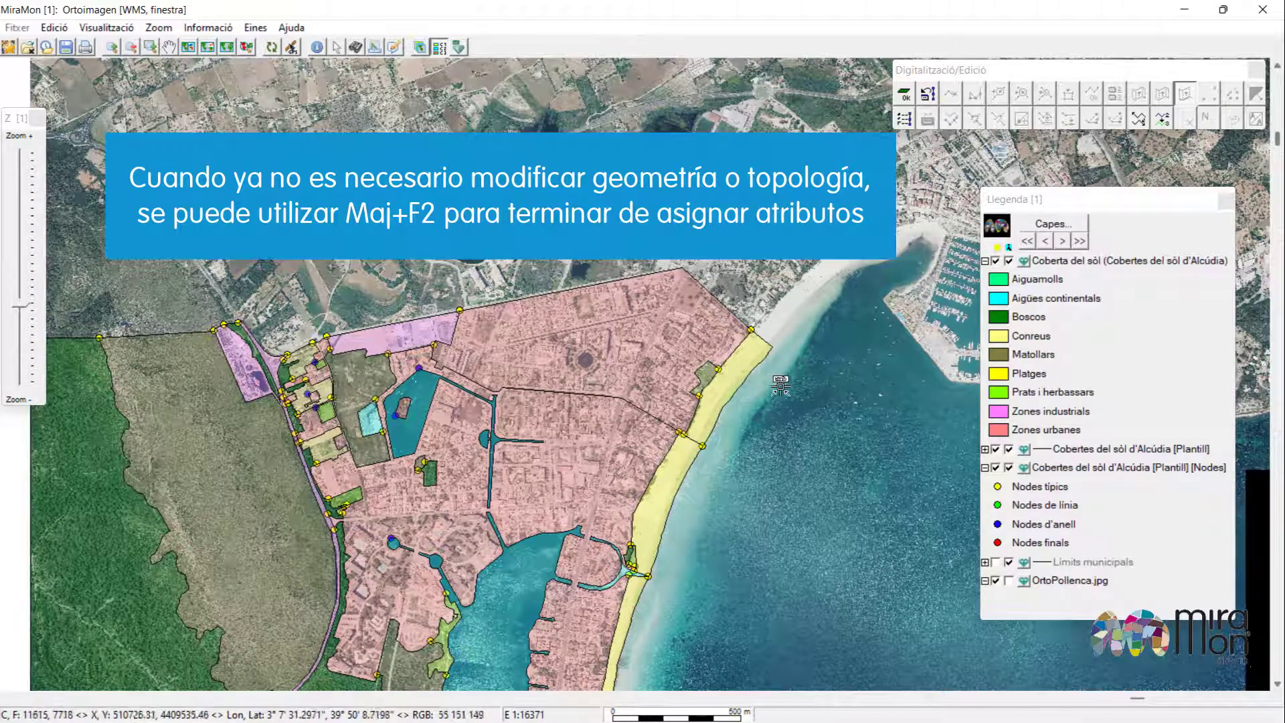
right_click(1004, 315)
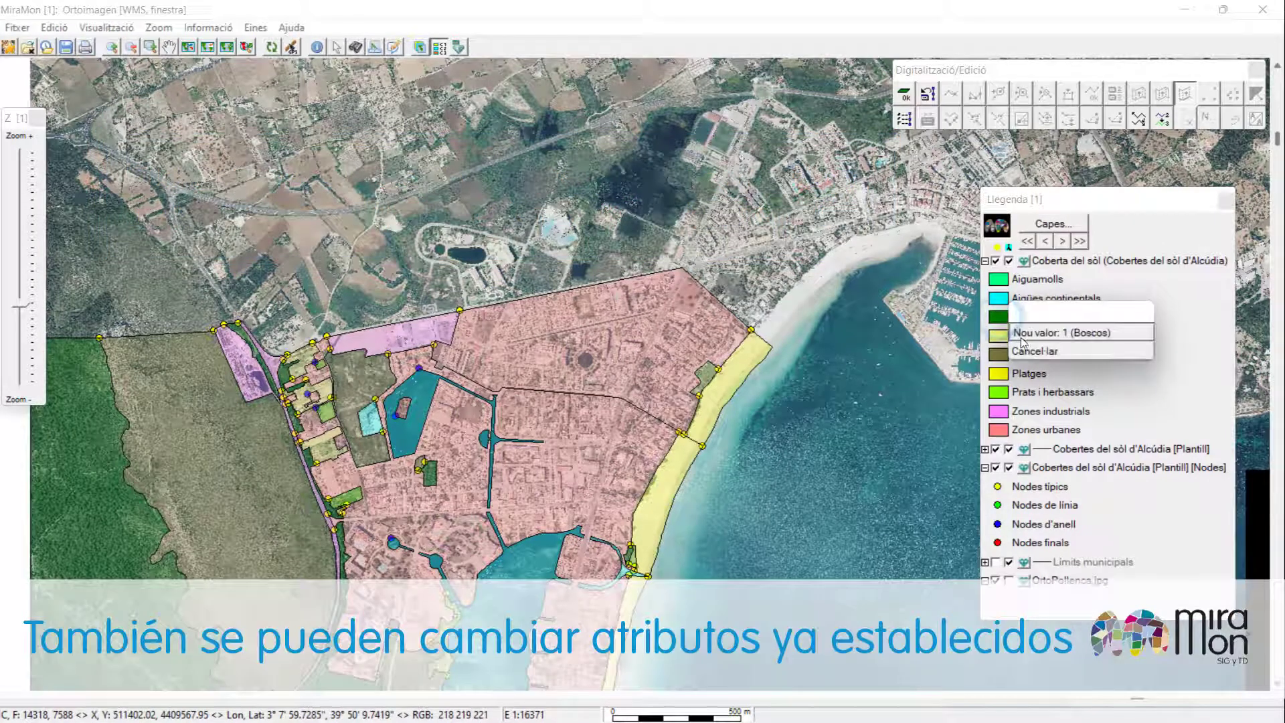
click(1011, 331)
click(706, 376)
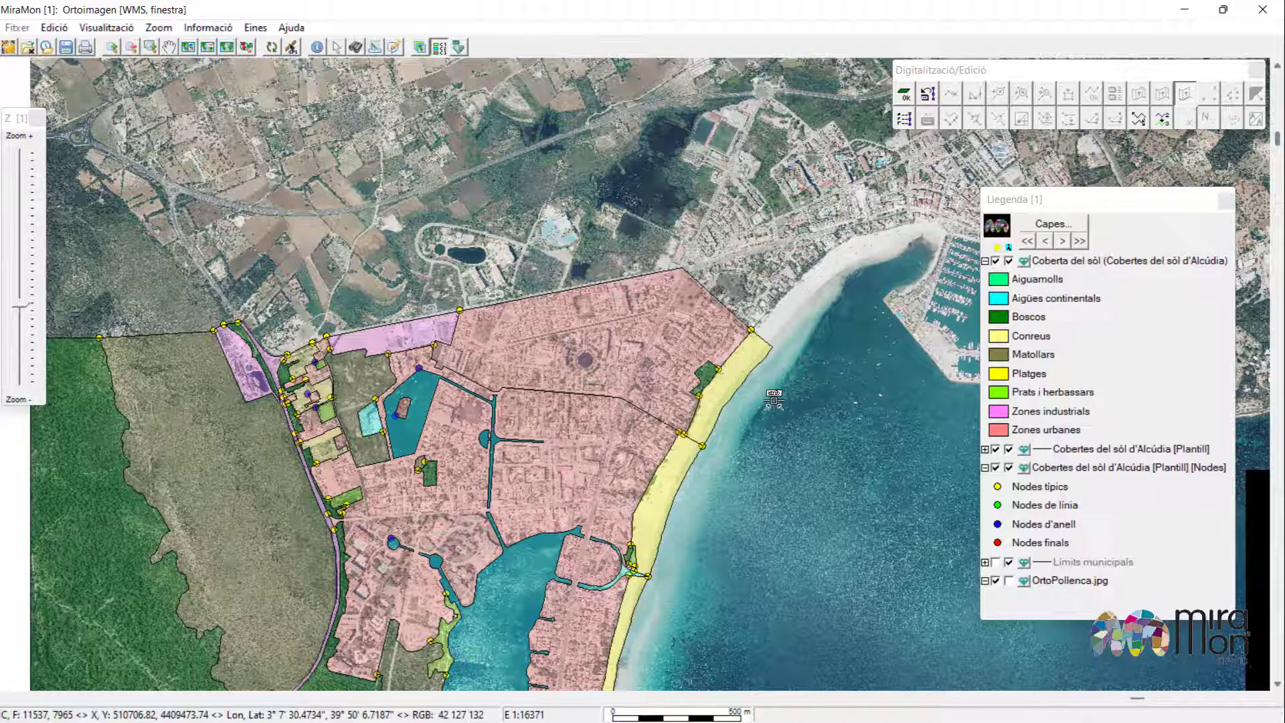
Finish the digitizing and editing session of the layer.
key(F2)
click(210, 99)
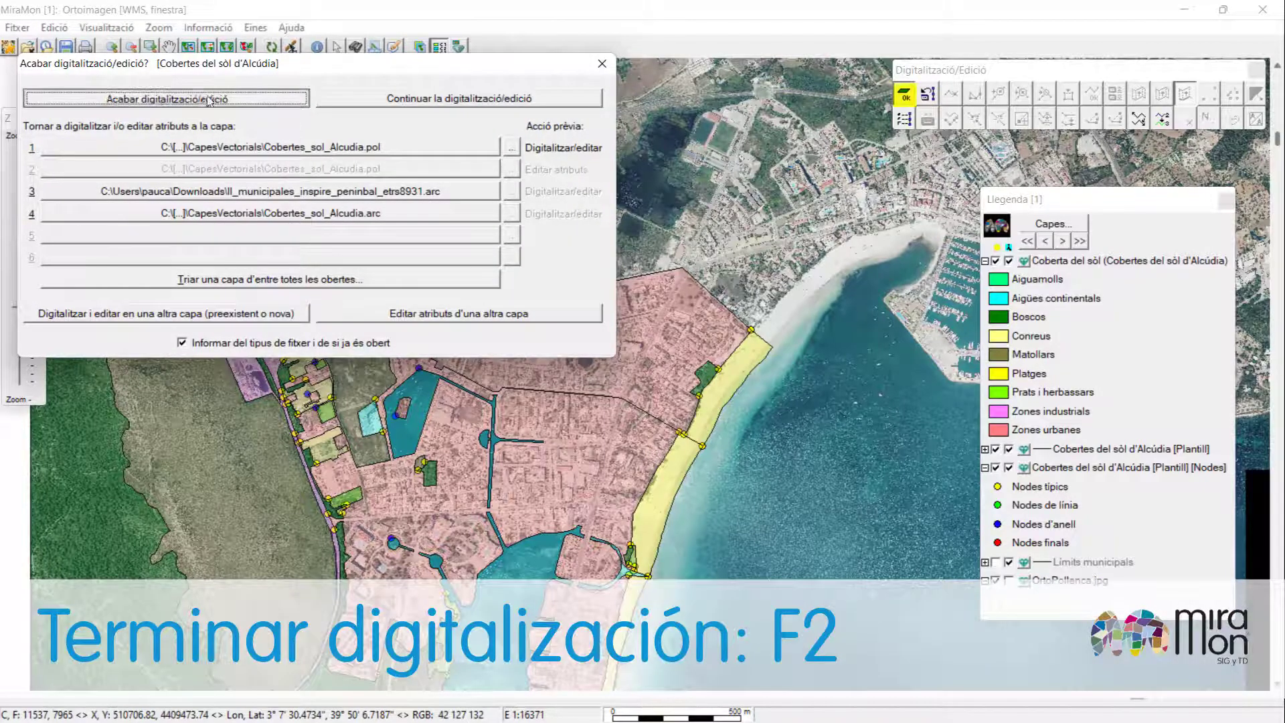